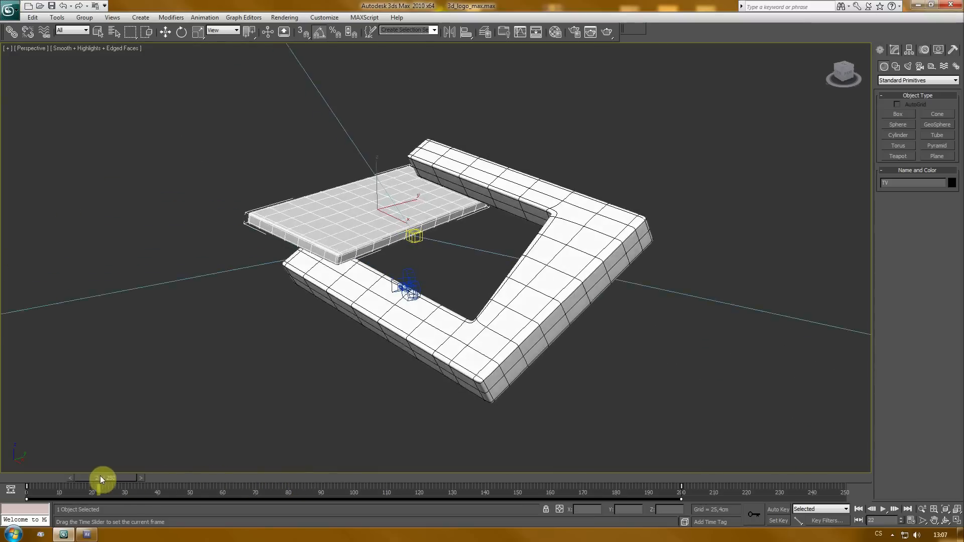
- Inspect the scene lights by selecting each one and reviewing its intensity and shadow settings
{"action": "scroll", "coordinate": [230, 378], "scroll_direction": "down", "scroll_amount": 6}
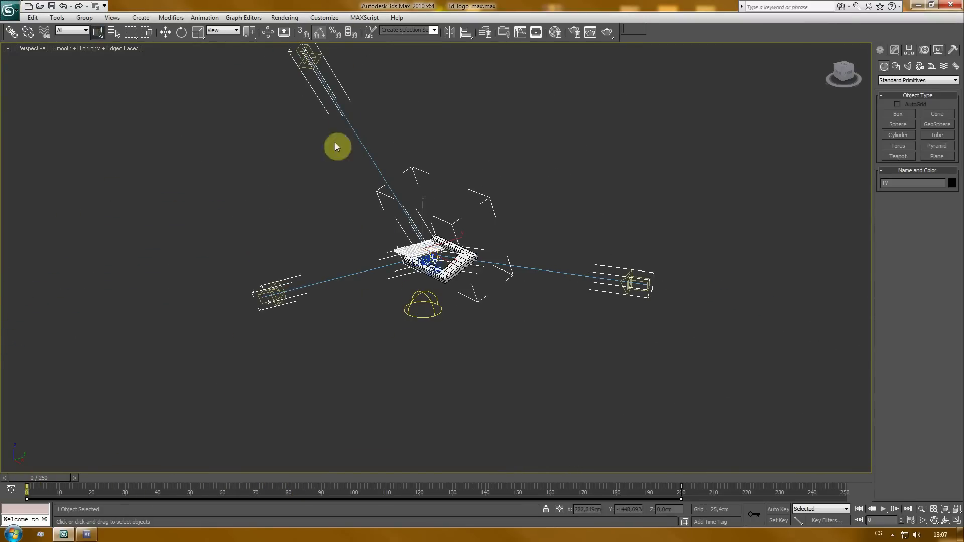
{"action": "left_click_drag", "start_coordinate": [334, 237], "coordinate": [332, 290]}
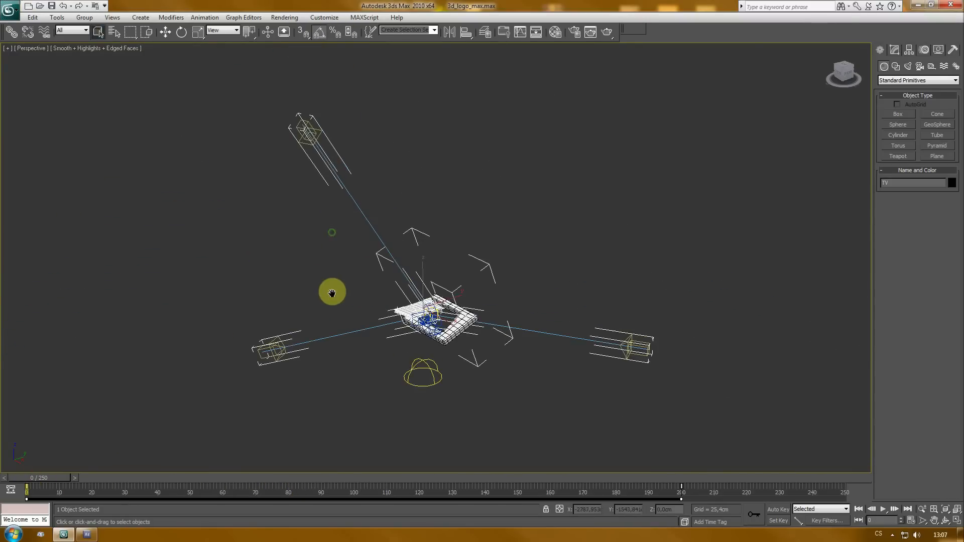
{"action": "left_click_drag", "start_coordinate": [58, 481], "coordinate": [30, 477]}
{"action": "left_click", "coordinate": [303, 134]}
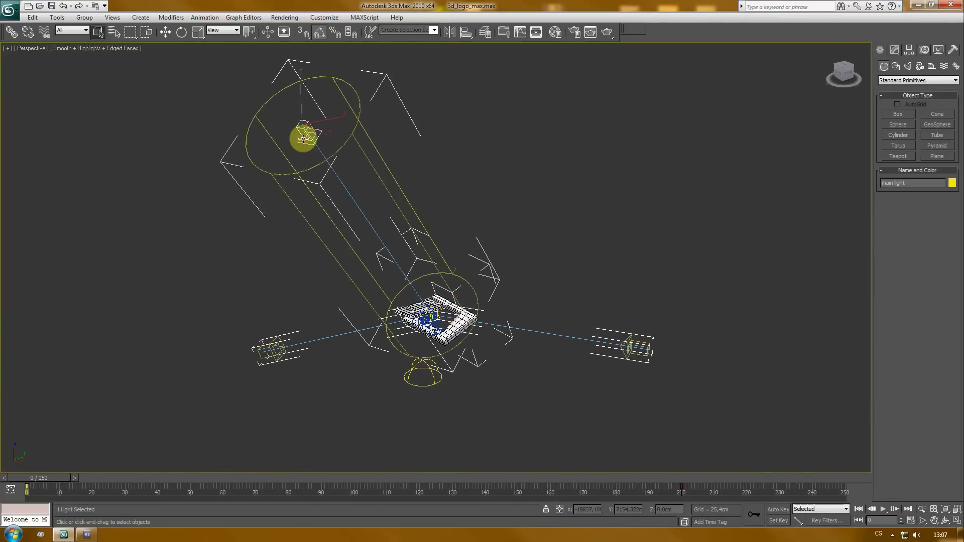
{"action": "left_click", "coordinate": [894, 48]}
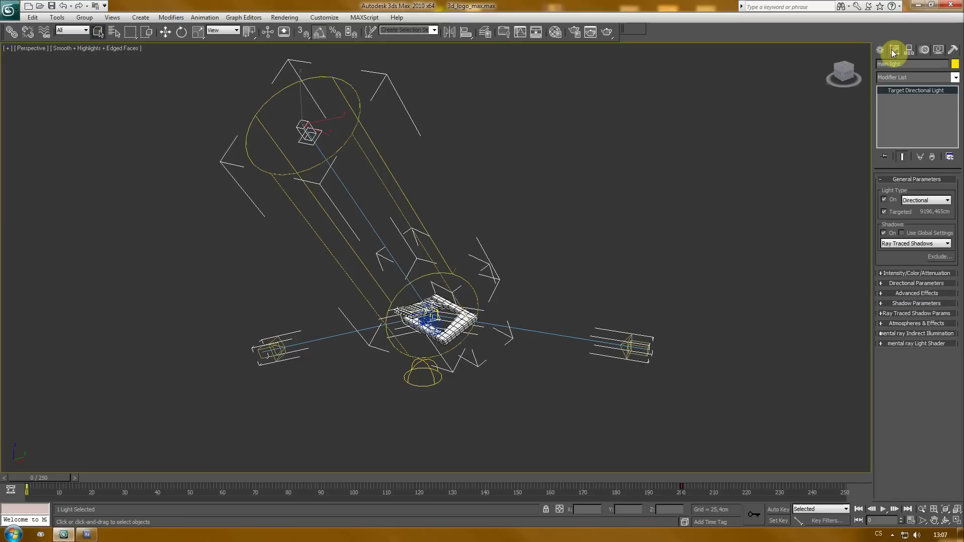
{"action": "left_click_drag", "start_coordinate": [875, 177], "coordinate": [906, 180]}
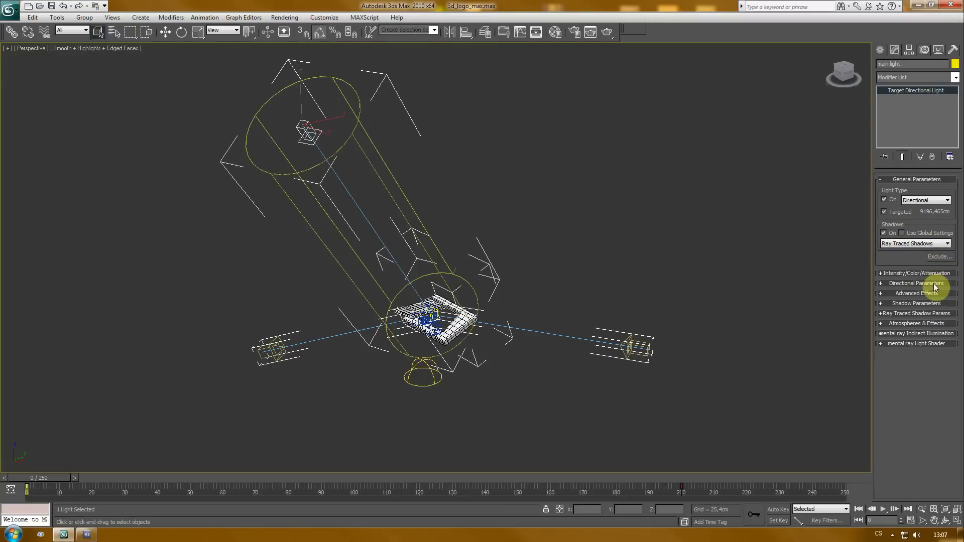
{"action": "left_click", "coordinate": [917, 274]}
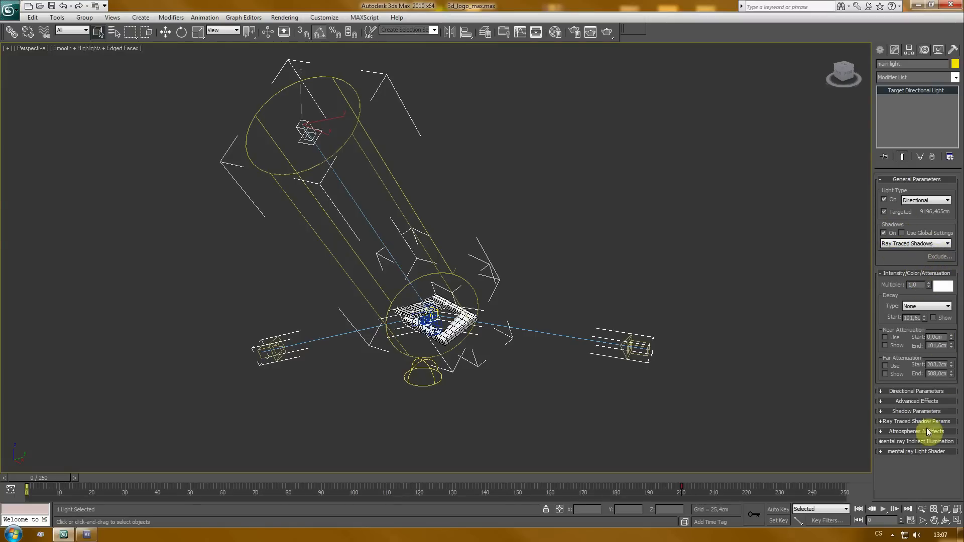
{"action": "left_click", "coordinate": [262, 363]}
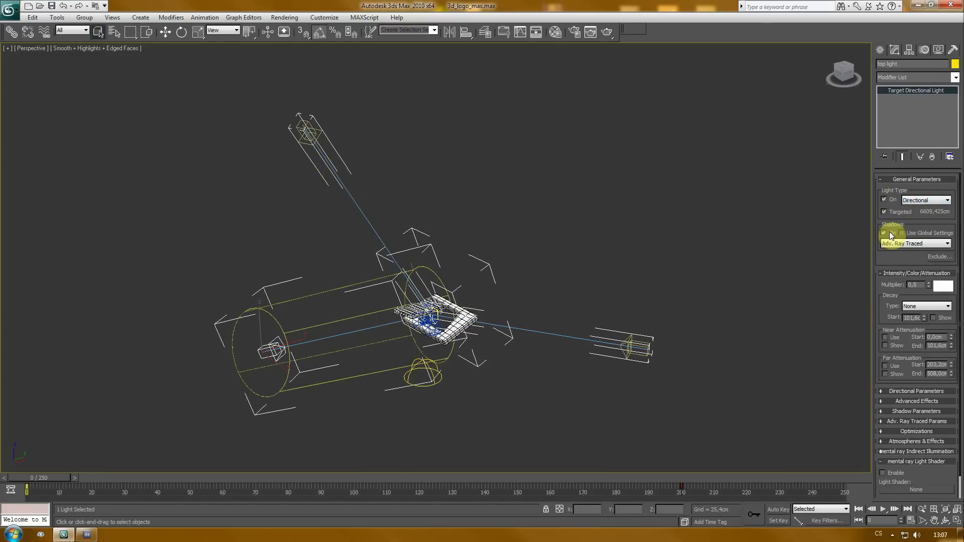
{"action": "left_click", "coordinate": [638, 351]}
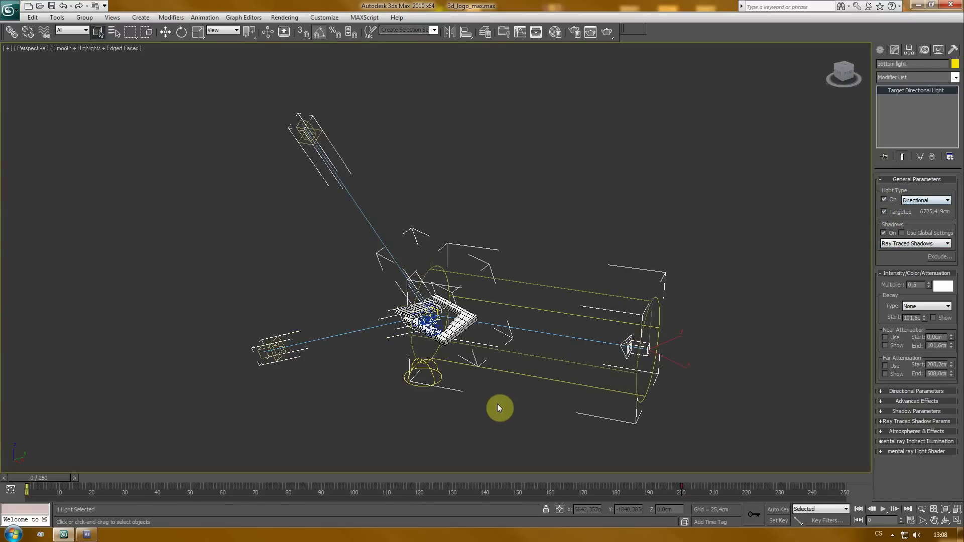
{"action": "left_click", "coordinate": [438, 384]}
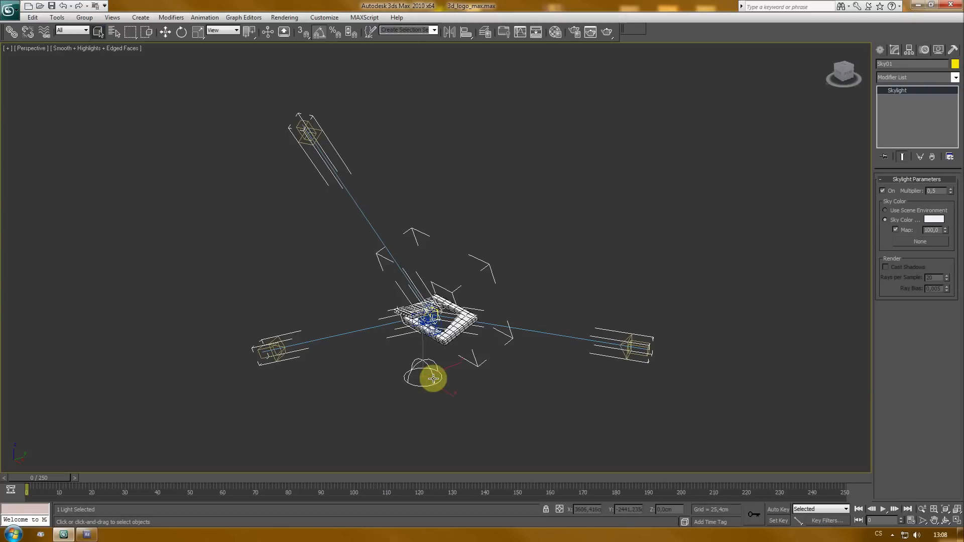
{"action": "double_click", "coordinate": [934, 192]}
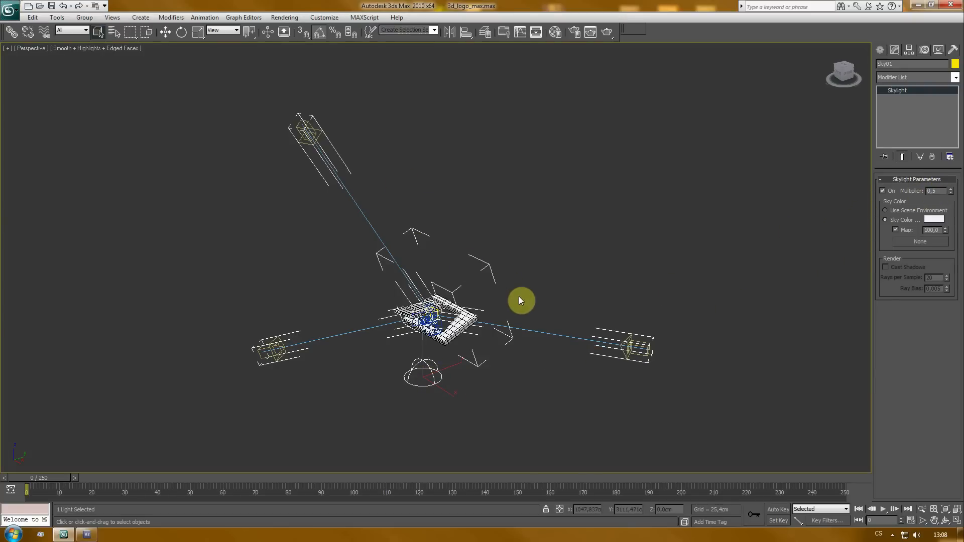
{"action": "left_click", "coordinate": [532, 306]}
- Select the logo frame and browse the sample materials and material types in the Material Editor
{"action": "scroll", "coordinate": [502, 338], "scroll_direction": "up", "scroll_amount": 5}
{"action": "left_click_drag", "start_coordinate": [508, 329], "coordinate": [507, 108]}
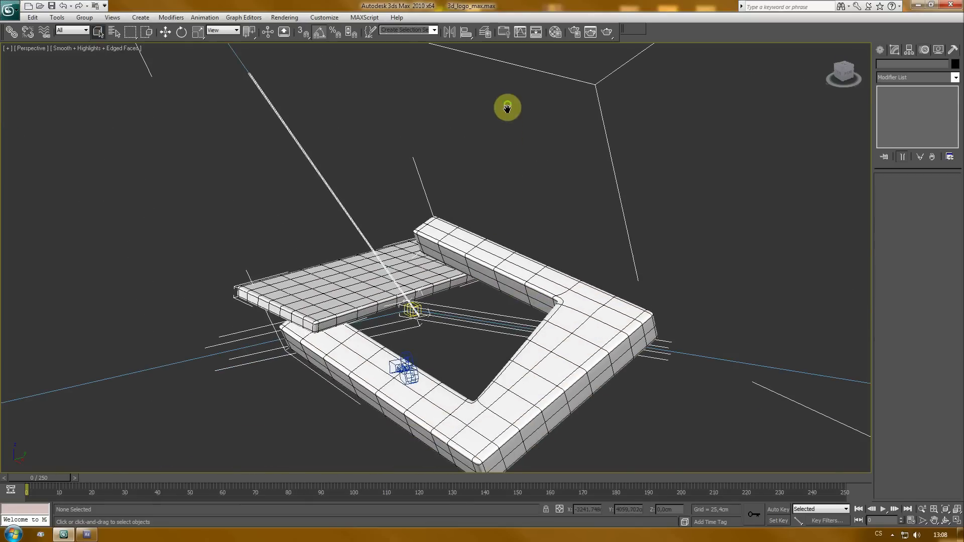
{"action": "left_click_drag", "start_coordinate": [511, 337], "coordinate": [539, 227]}
{"action": "scroll", "coordinate": [484, 258], "scroll_direction": "up", "scroll_amount": 2}
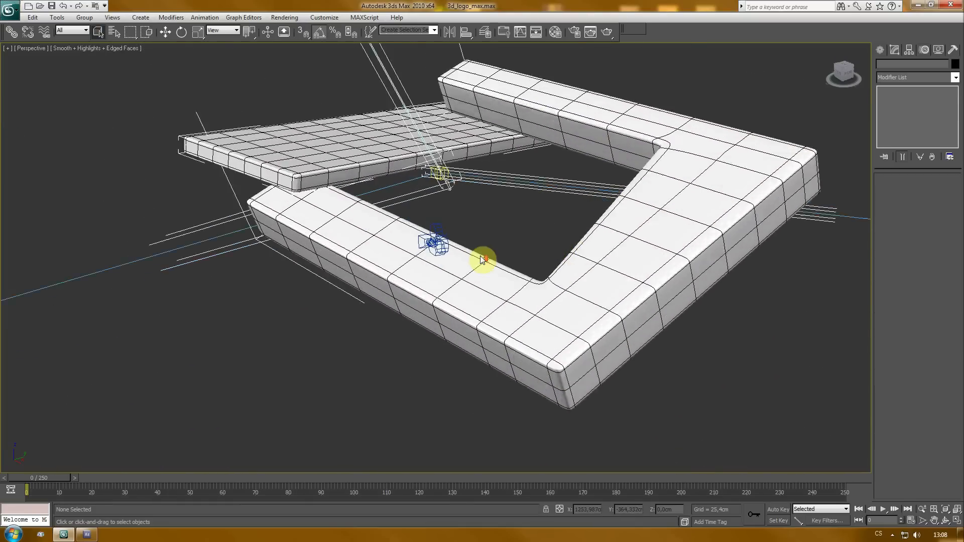
{"action": "scroll", "coordinate": [498, 263], "scroll_direction": "down", "scroll_amount": 2}
{"action": "left_click_drag", "start_coordinate": [502, 258], "coordinate": [505, 341]}
{"action": "left_click", "coordinate": [507, 346]}
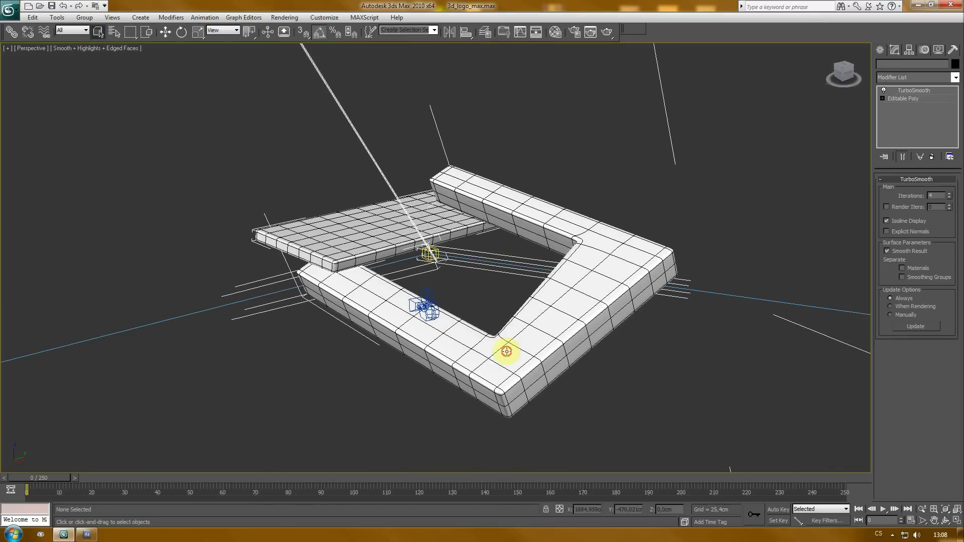
{"action": "key", "text": "m"}
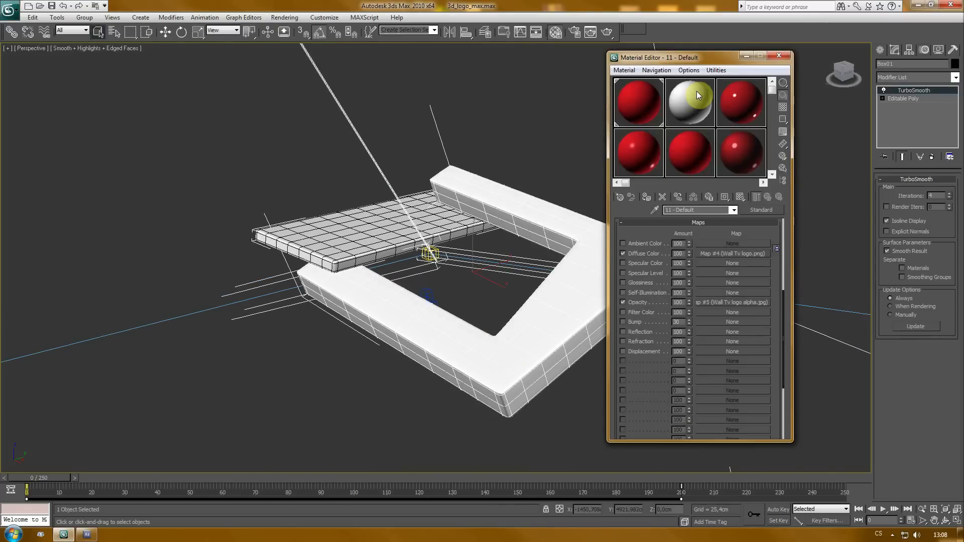
{"action": "left_click_drag", "start_coordinate": [715, 62], "coordinate": [773, 63]}
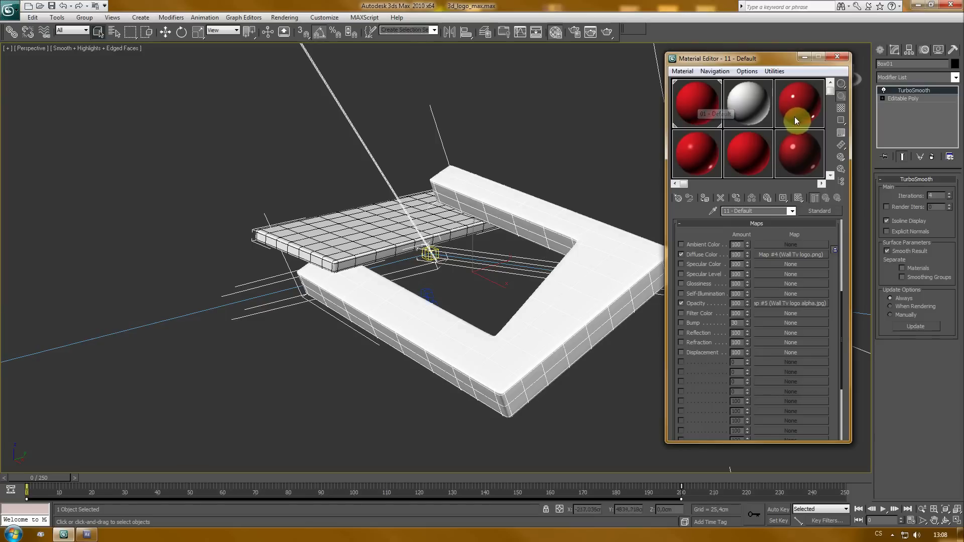
{"action": "left_click_drag", "start_coordinate": [831, 86], "coordinate": [831, 180]}
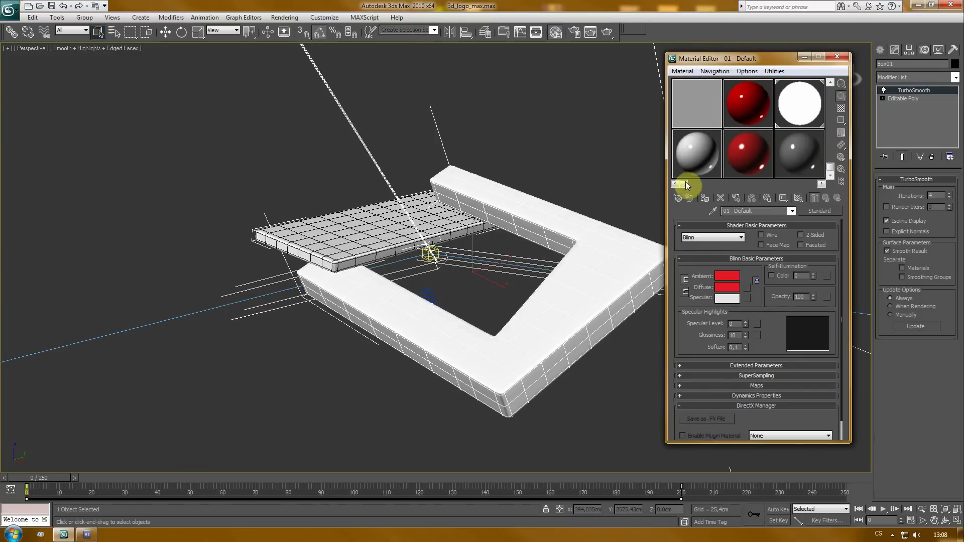
{"action": "left_click_drag", "start_coordinate": [685, 186], "coordinate": [772, 174]}
{"action": "left_click", "coordinate": [750, 147]}
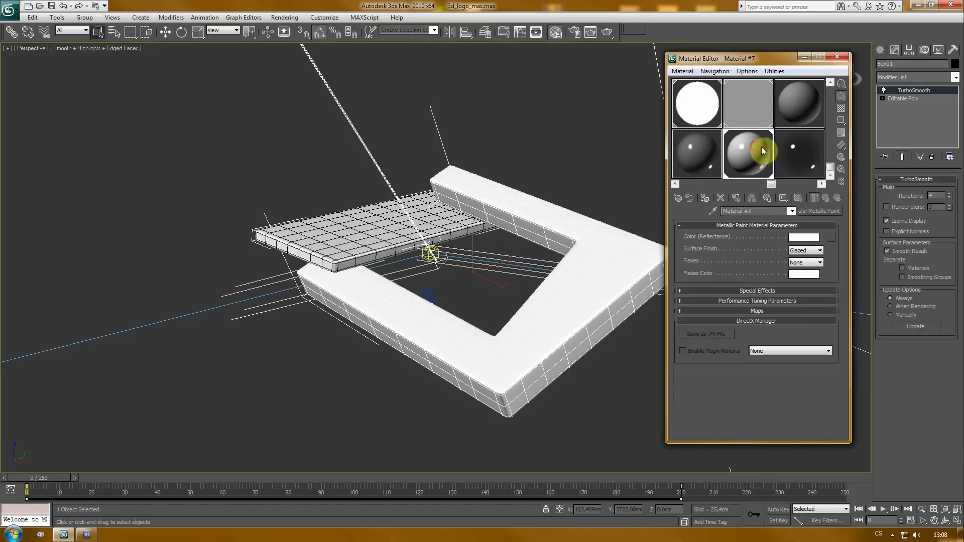
{"action": "left_click", "coordinate": [366, 239]}
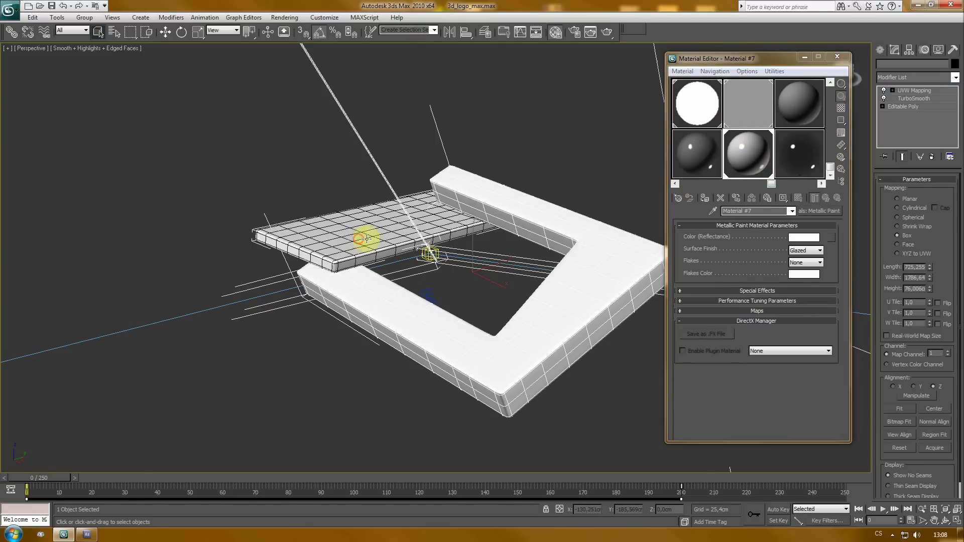
{"action": "left_click", "coordinate": [561, 213]}
{"action": "left_click", "coordinate": [387, 227]}
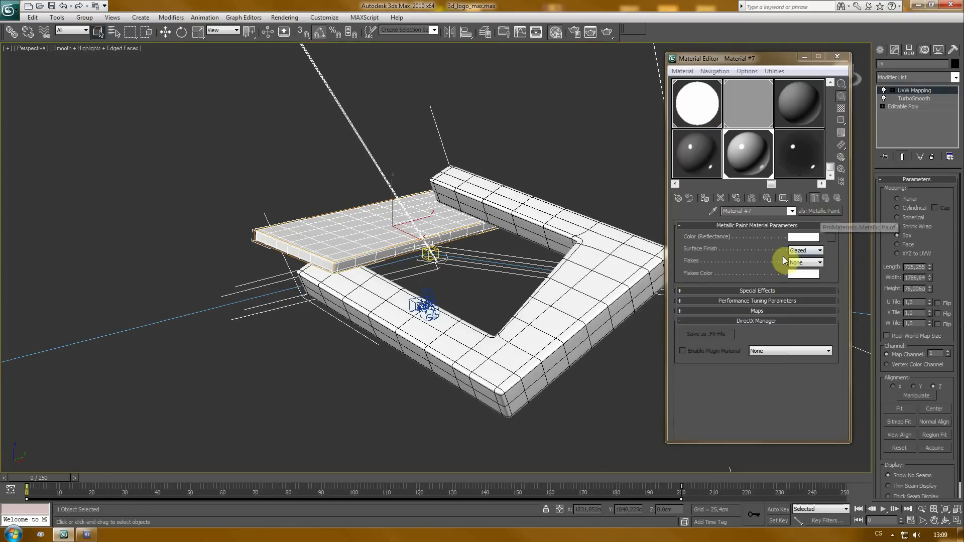
{"action": "left_click", "coordinate": [824, 212]}
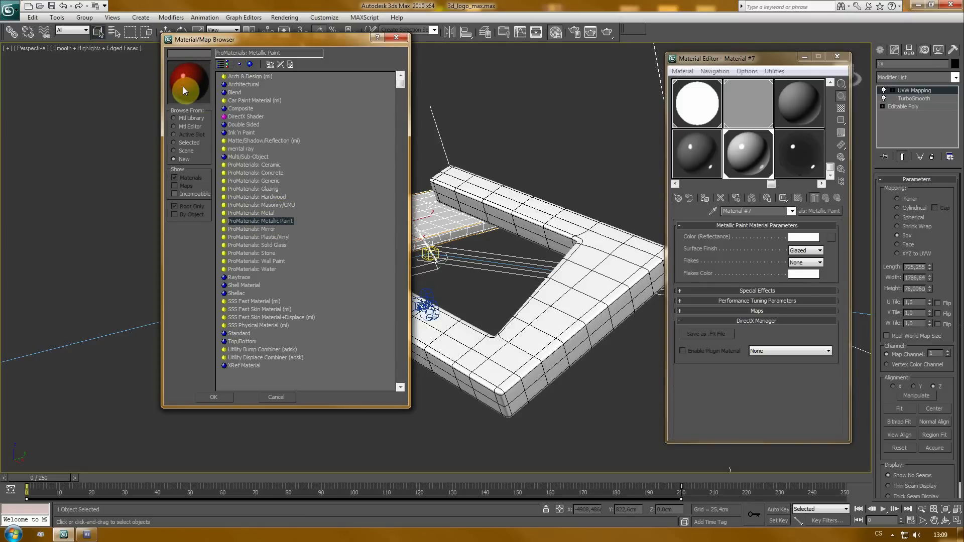
{"action": "left_click", "coordinate": [400, 37]}
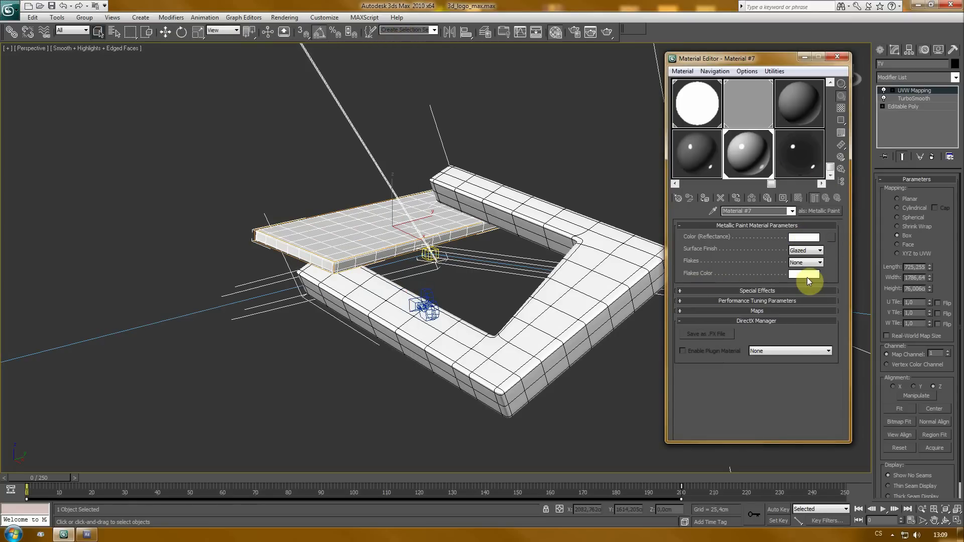
{"action": "left_click", "coordinate": [841, 58]}
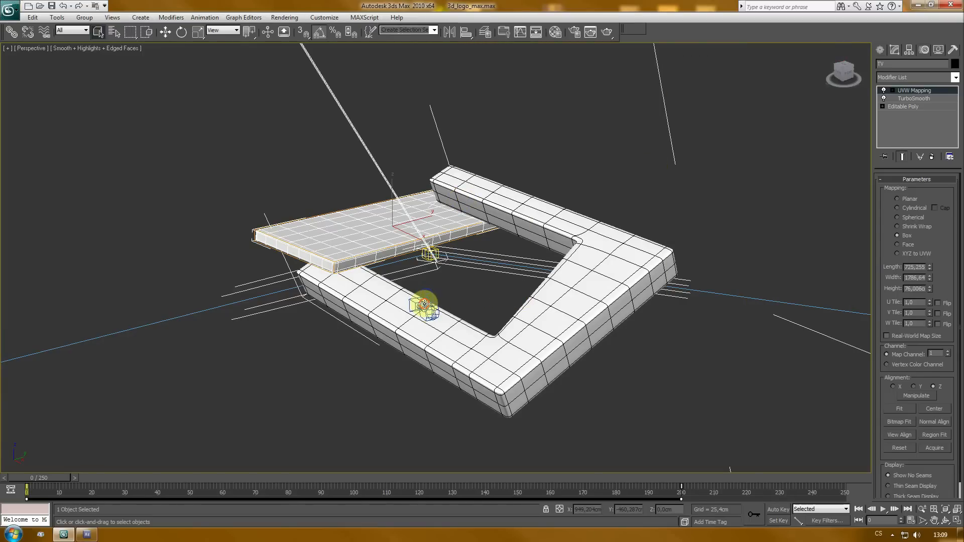
- Select the camera and scrub the timeline to preview its animation
{"action": "left_click", "coordinate": [425, 306]}
{"action": "left_click_drag", "start_coordinate": [60, 477], "coordinate": [257, 493]}
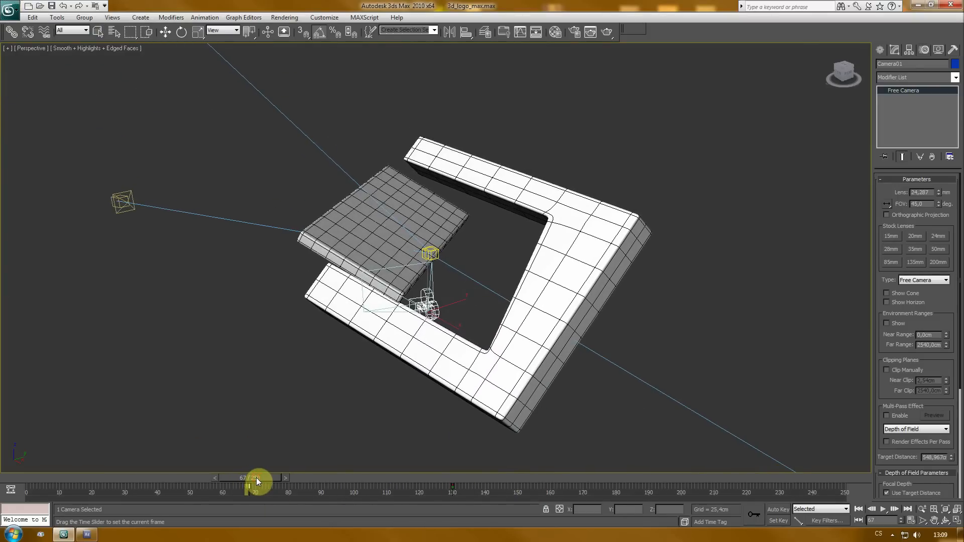
{"action": "left_click_drag", "start_coordinate": [263, 480], "coordinate": [436, 487]}
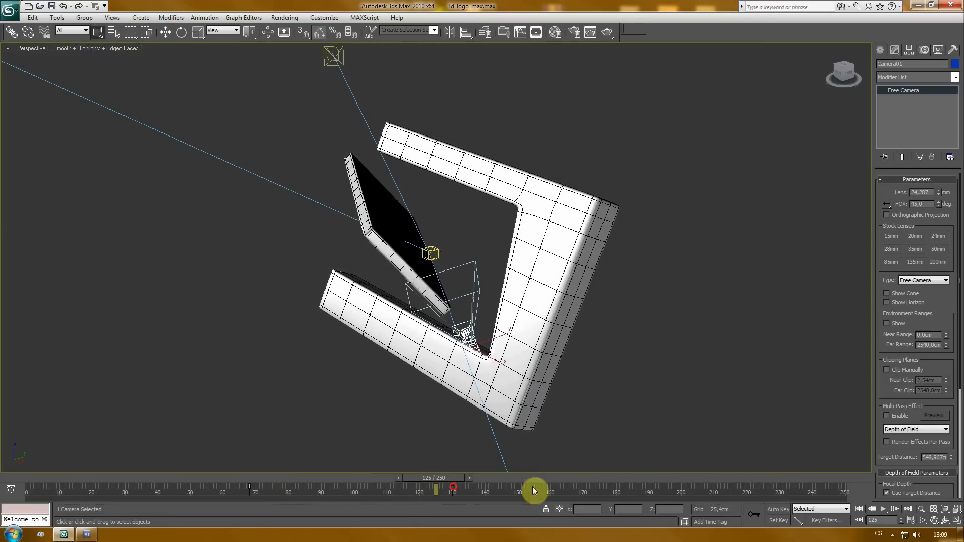
- Set the animation start time to frame 68 in Time Configuration
{"action": "left_click", "coordinate": [910, 521]}
{"action": "left_click_drag", "start_coordinate": [449, 152], "coordinate": [487, 106]}
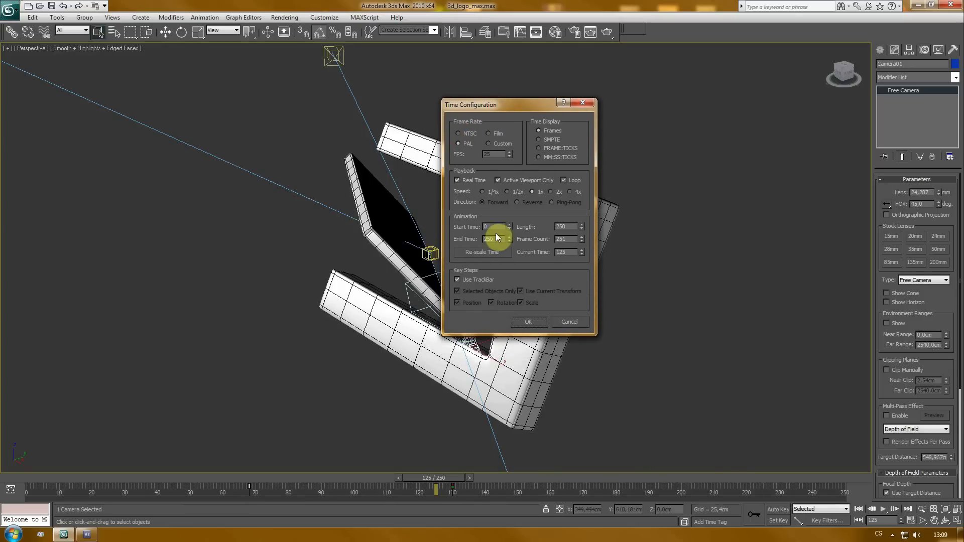
{"action": "type", "text": "68"}
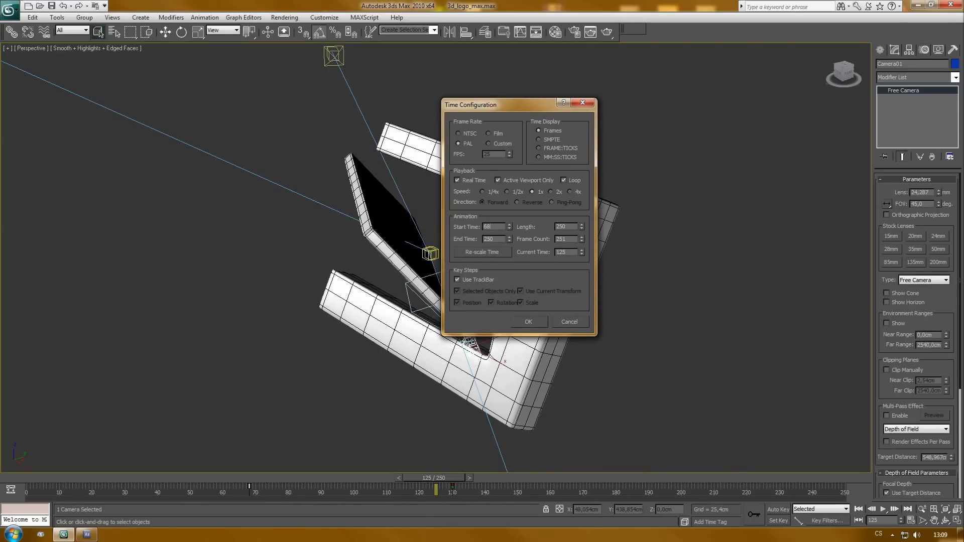
{"action": "key", "text": "Tab"}
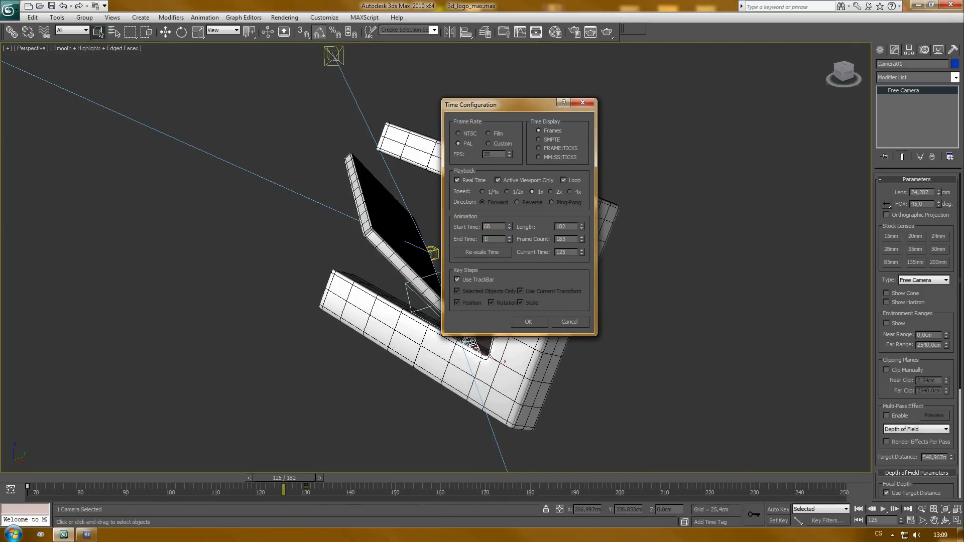
{"action": "left_click", "coordinate": [534, 323]}
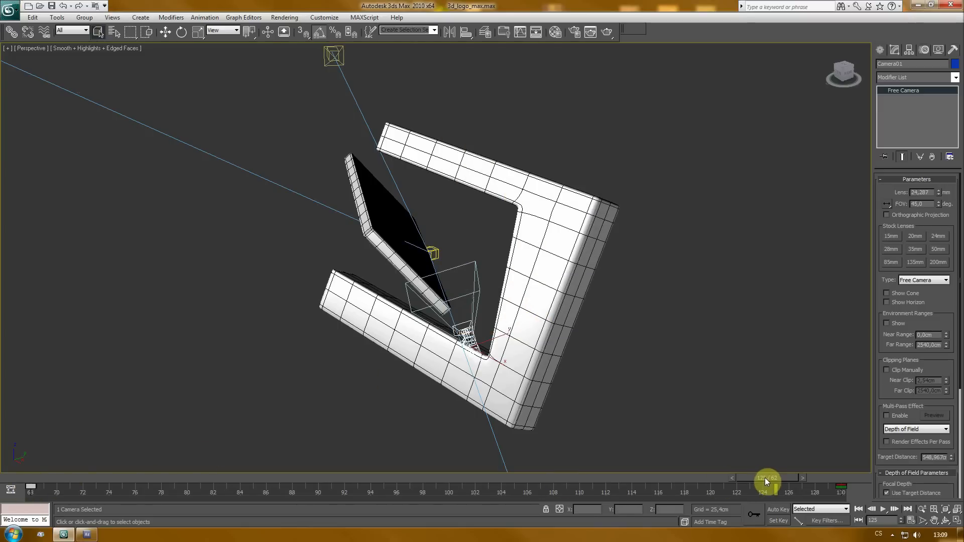
- Switch the viewport to the camera view and play back the camera animation
{"action": "left_click_drag", "start_coordinate": [764, 477], "coordinate": [7, 472]}
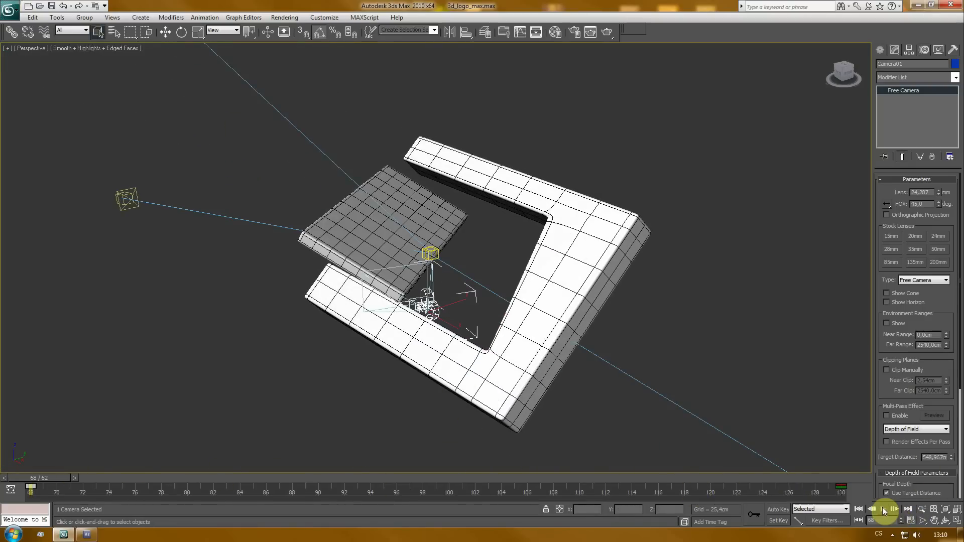
{"action": "key", "text": "c"}
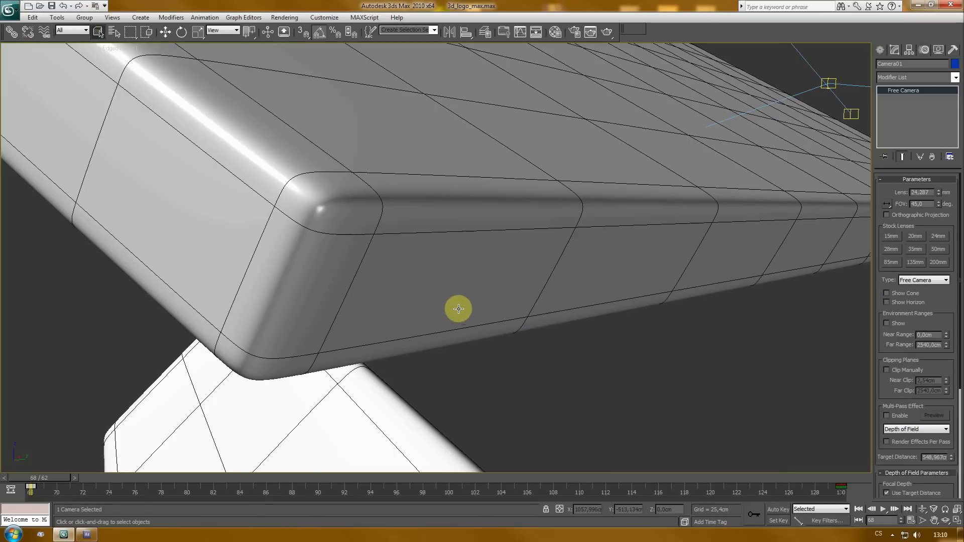
{"action": "left_click_drag", "start_coordinate": [49, 484], "coordinate": [8, 479]}
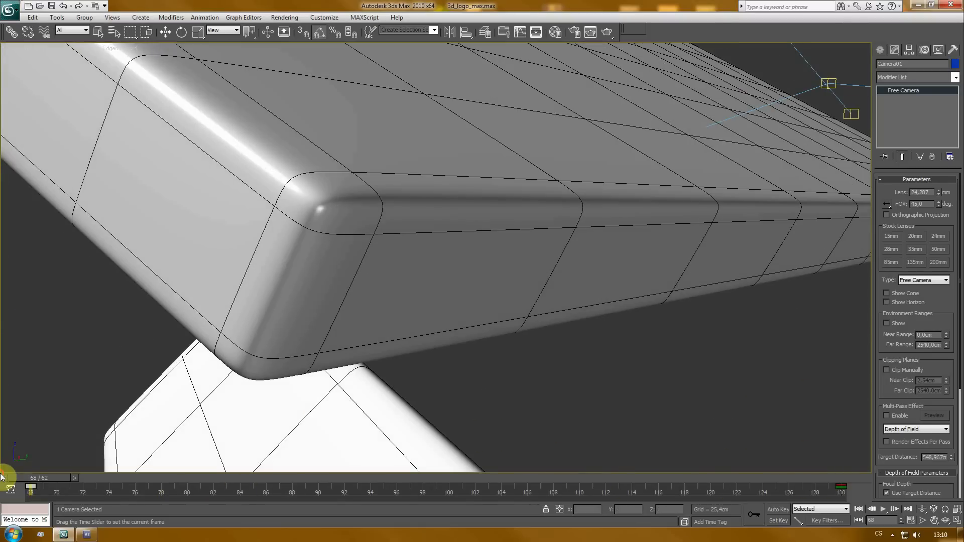
{"action": "left_click", "coordinate": [882, 510]}
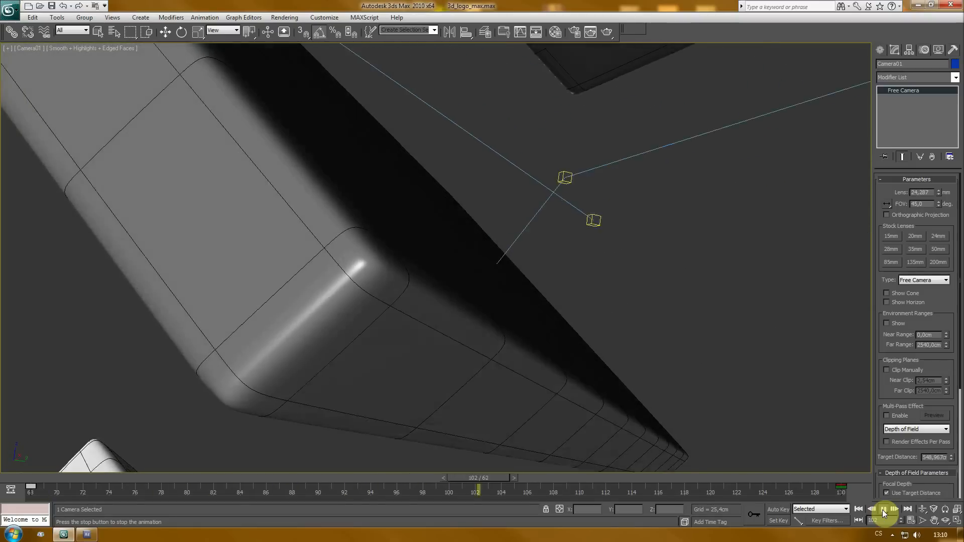
{"action": "left_click", "coordinate": [882, 510]}
{"action": "left_click_drag", "start_coordinate": [687, 477], "coordinate": [358, 482]}
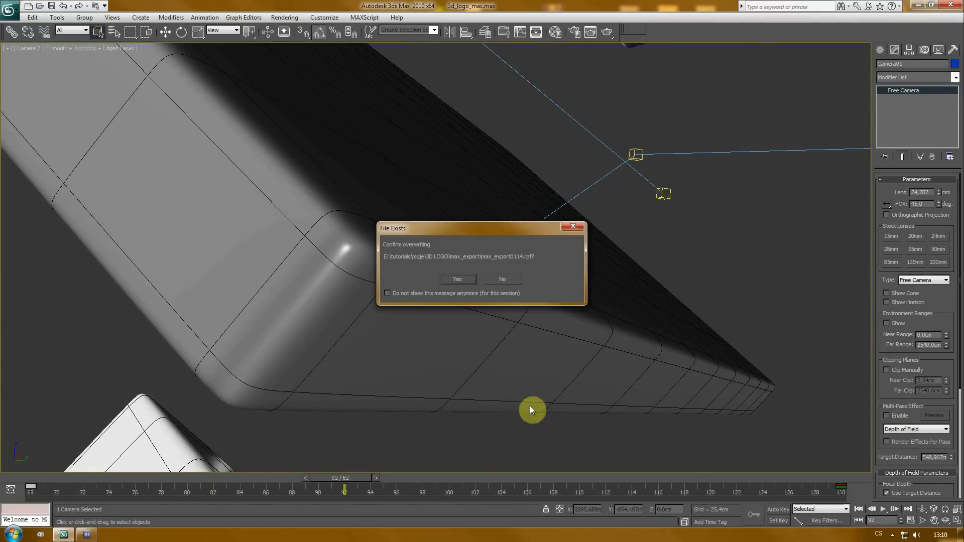
- Decline overwriting the existing export file and render a single test frame of the camera view, then close the frame window
{"action": "left_click", "coordinate": [510, 275]}
{"action": "key", "text": "F10"}
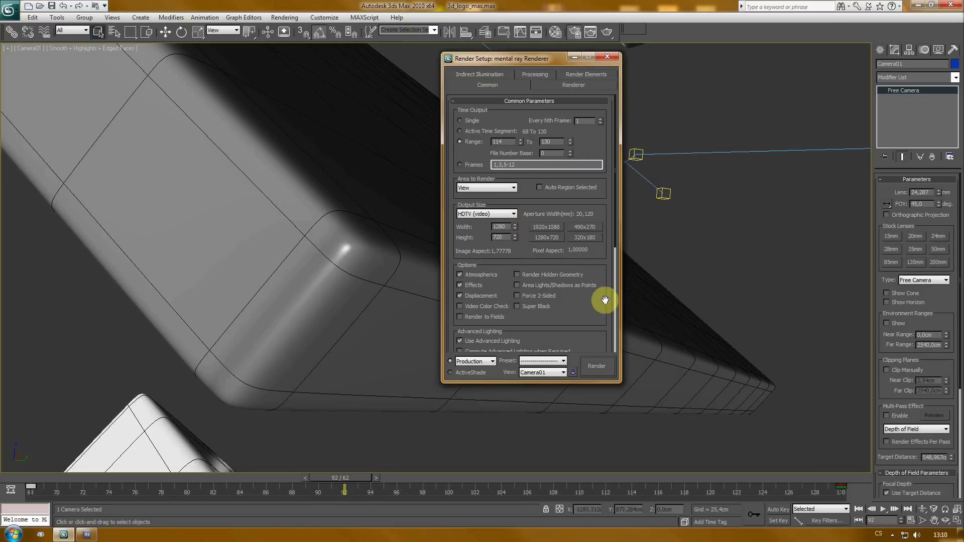
{"action": "left_click", "coordinate": [460, 120]}
{"action": "scroll", "coordinate": [591, 248], "scroll_direction": "down", "scroll_amount": 3}
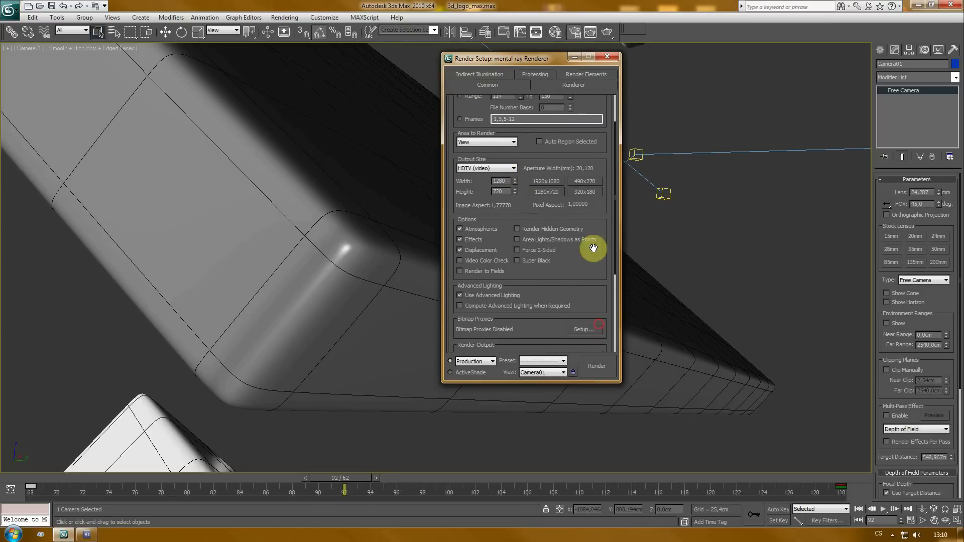
{"action": "left_click", "coordinate": [598, 369]}
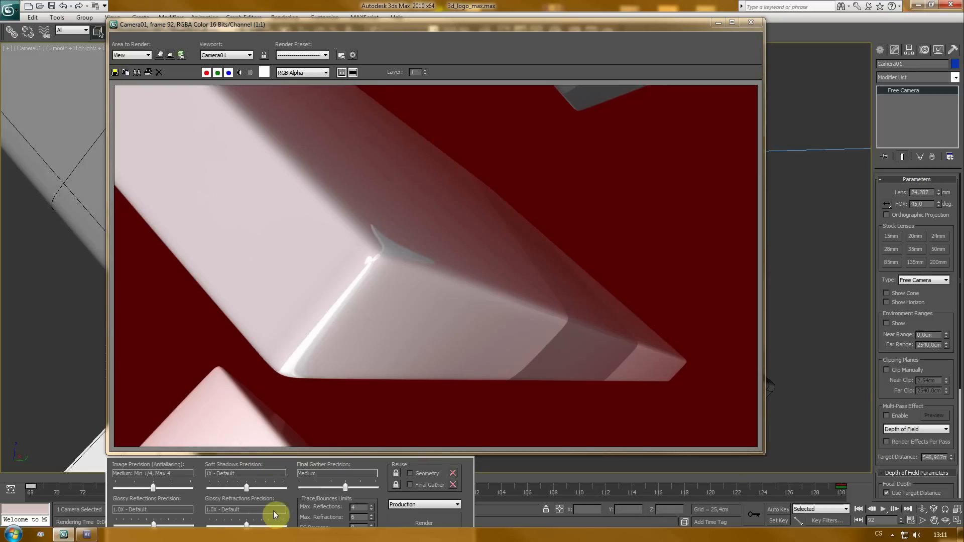
{"action": "mouse_move", "coordinate": [514, 24]}
{"action": "left_mouse_down"}
{"action": "mouse_move", "coordinate": [517, 9]}
{"action": "mouse_move", "coordinate": [515, 22]}
{"action": "left_mouse_up"}
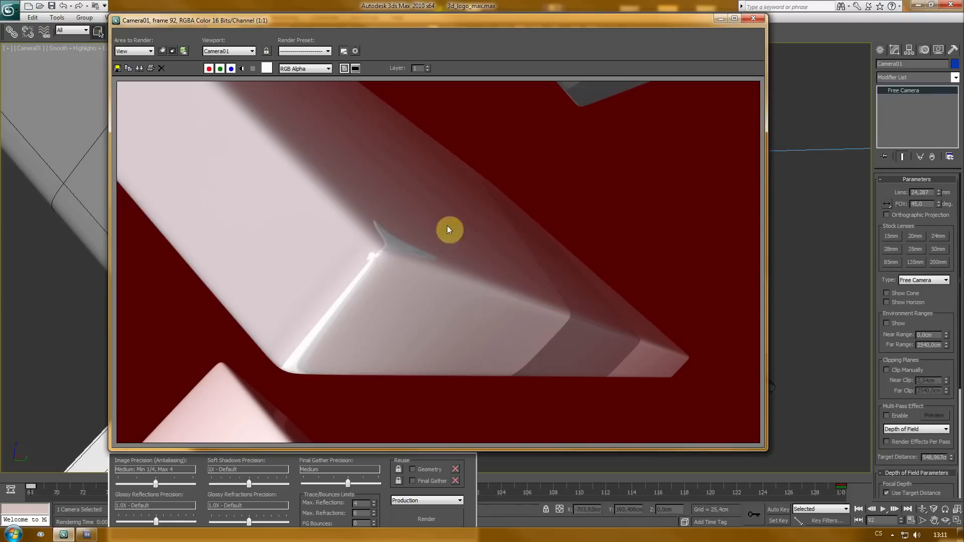
{"action": "left_click", "coordinate": [756, 20]}
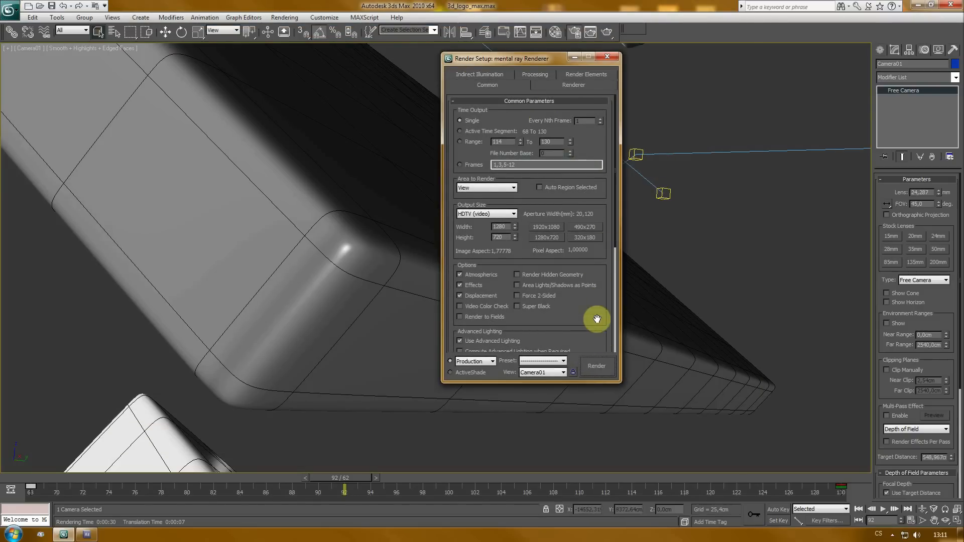
- Review the render output, Final Gather, processing and render element settings in Render Setup
{"action": "scroll", "coordinate": [596, 319], "scroll_direction": "down", "scroll_amount": 5}
{"action": "left_click", "coordinate": [533, 347]}
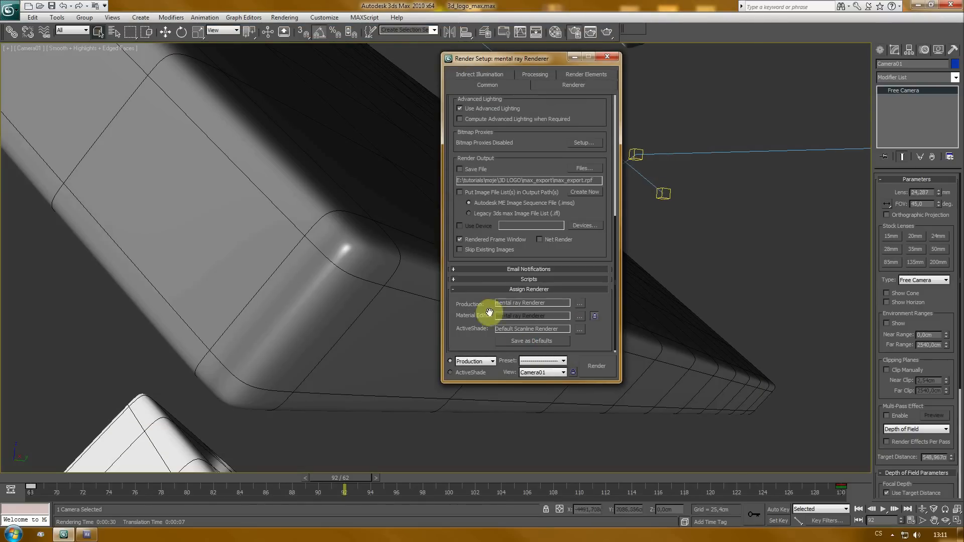
{"action": "left_click_drag", "start_coordinate": [604, 109], "coordinate": [609, 361]}
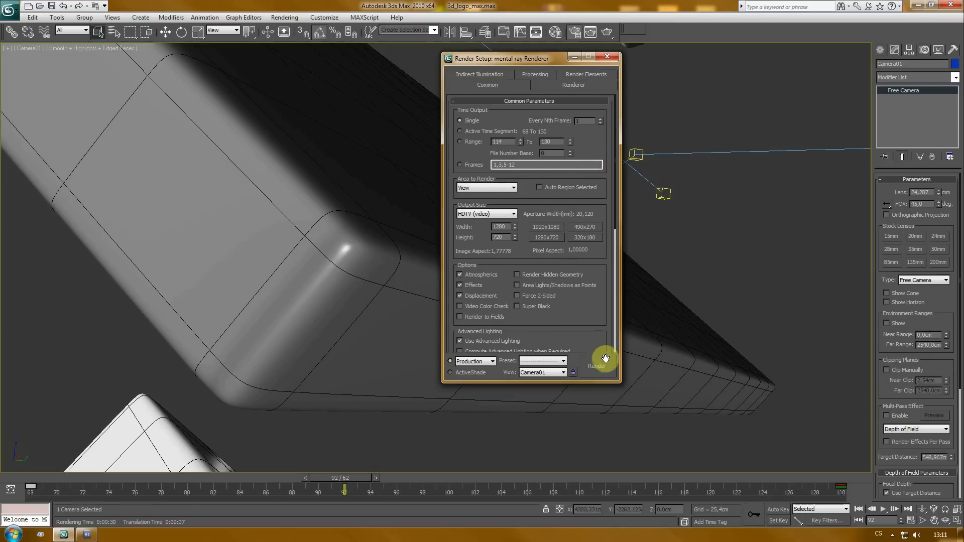
{"action": "left_click", "coordinate": [477, 76]}
{"action": "left_click", "coordinate": [463, 119]}
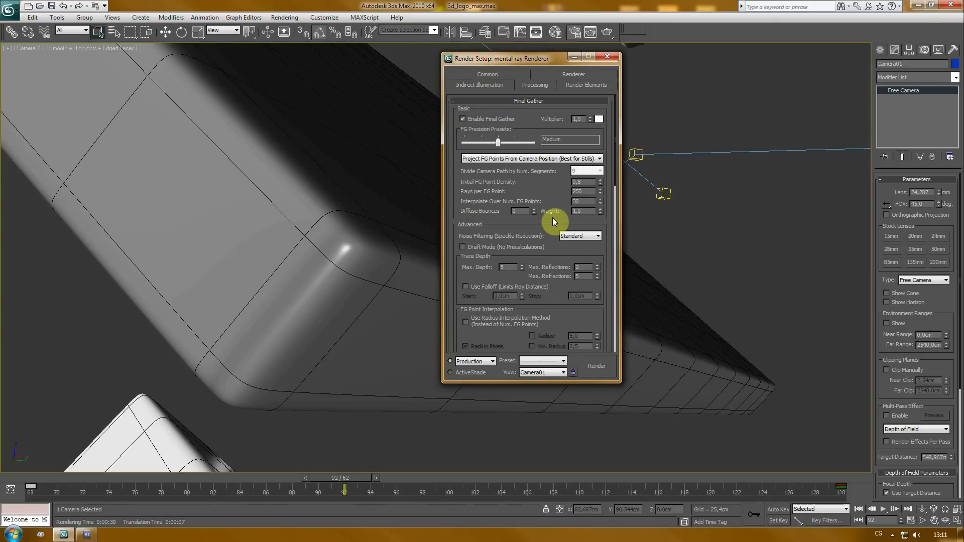
{"action": "left_click_drag", "start_coordinate": [564, 315], "coordinate": [556, 383]}
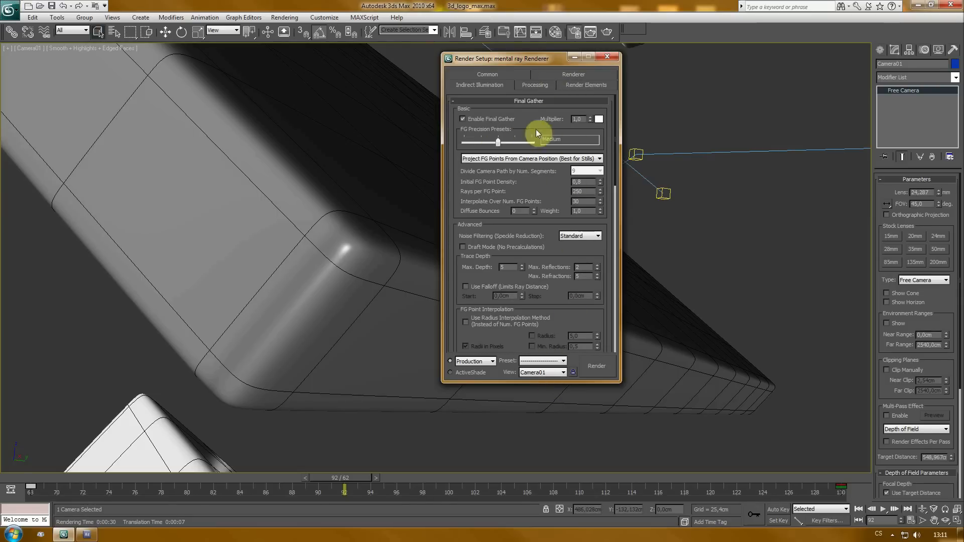
{"action": "left_click", "coordinate": [530, 87]}
{"action": "left_click", "coordinate": [577, 86]}
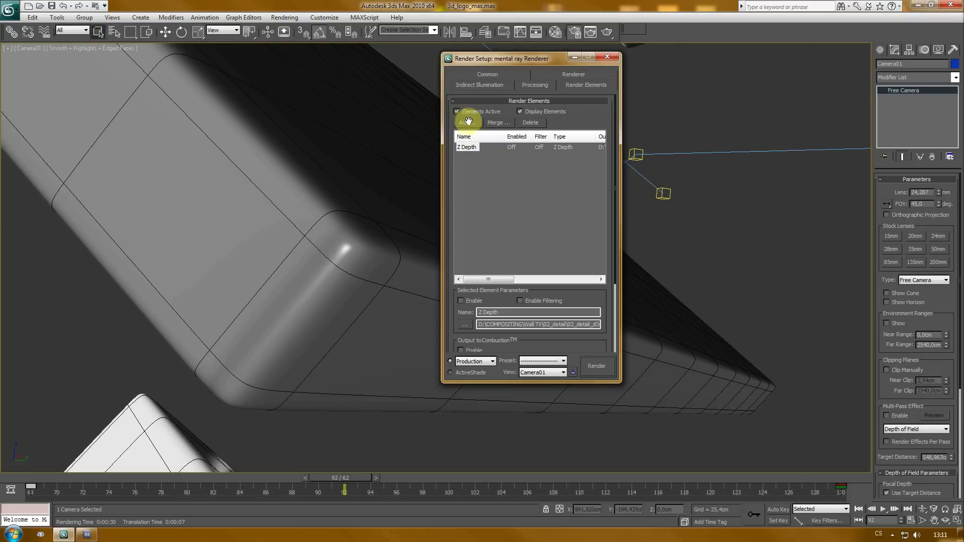
{"action": "left_click", "coordinate": [492, 77]}
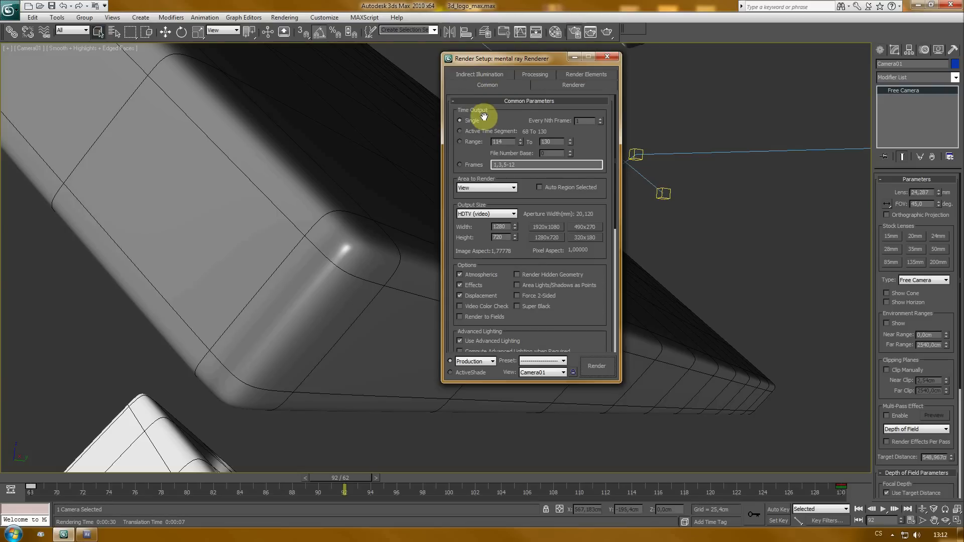
- Set the render time output to Range starting at frame 68
{"action": "left_click", "coordinate": [503, 118]}
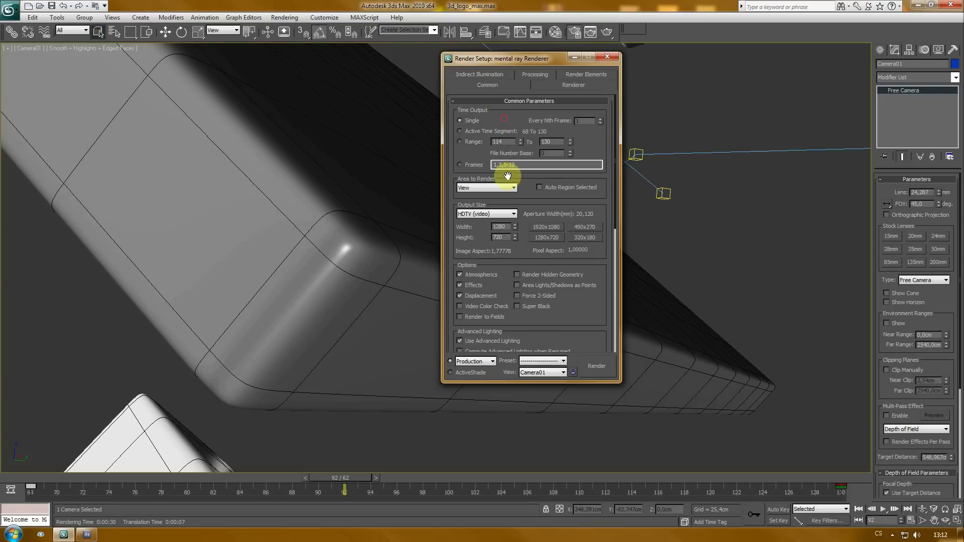
{"action": "left_click", "coordinate": [472, 145]}
{"action": "double_click", "coordinate": [509, 141]}
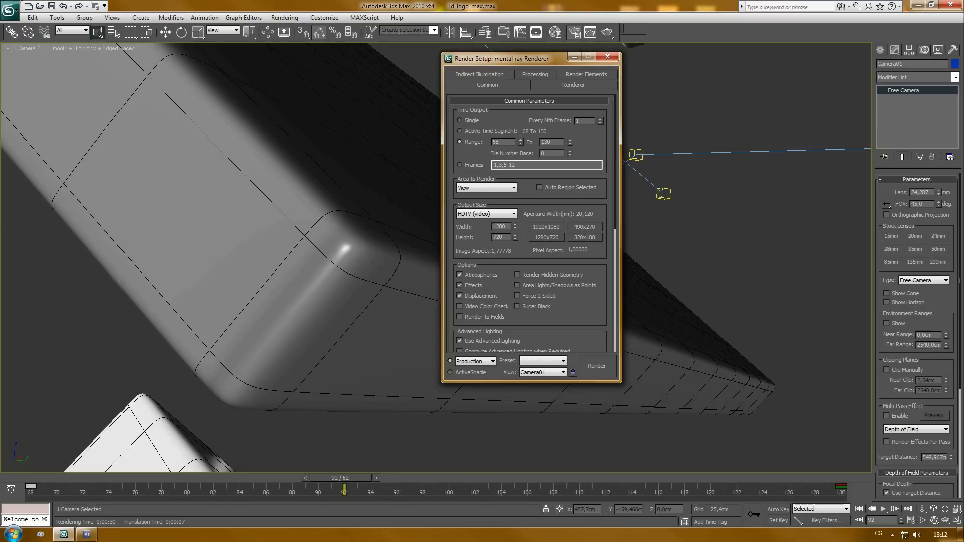
{"action": "type", "text": "68"}
{"action": "double_click", "coordinate": [558, 140]}
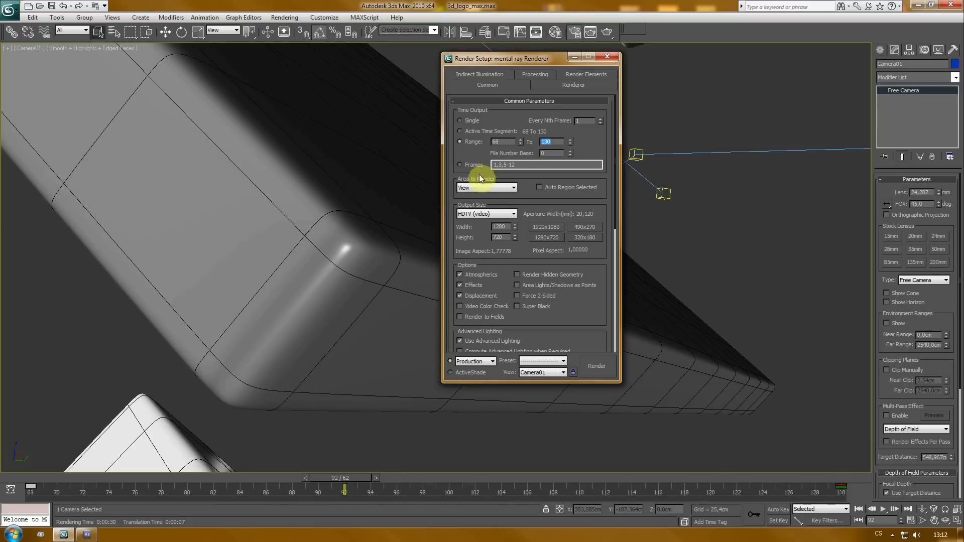
- Choose max_export0068 in the max_export folder as the output file, adjust the RPF channel options including Normal, and close Render Setup
{"action": "left_click_drag", "start_coordinate": [580, 317], "coordinate": [579, 157]}
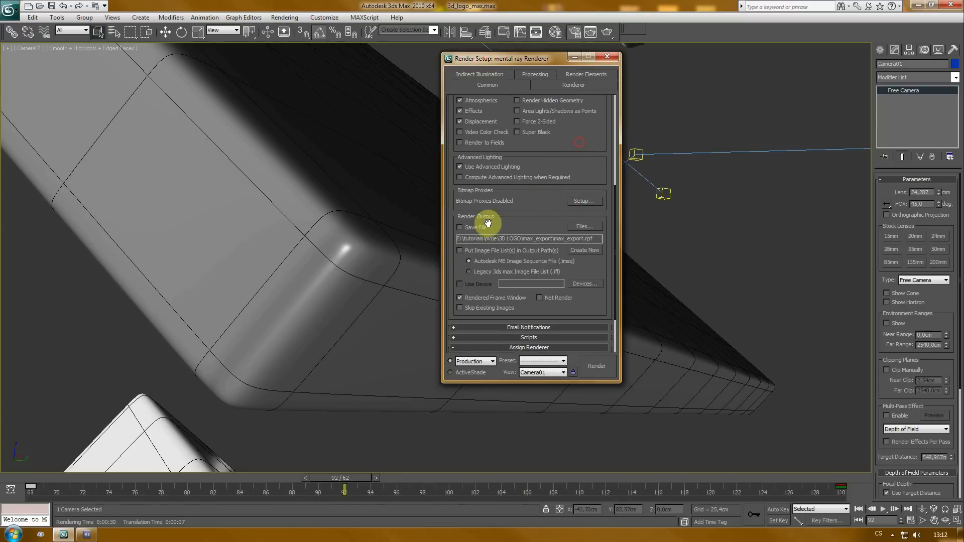
{"action": "left_click", "coordinate": [584, 228]}
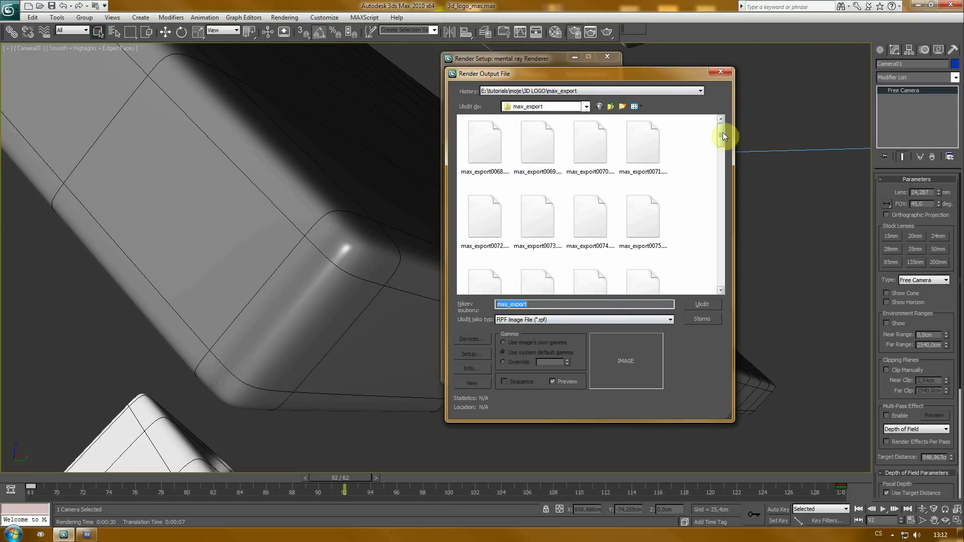
{"action": "mouse_move", "coordinate": [721, 132]}
{"action": "left_mouse_down"}
{"action": "mouse_move", "coordinate": [721, 284]}
{"action": "mouse_move", "coordinate": [726, 128]}
{"action": "left_mouse_up"}
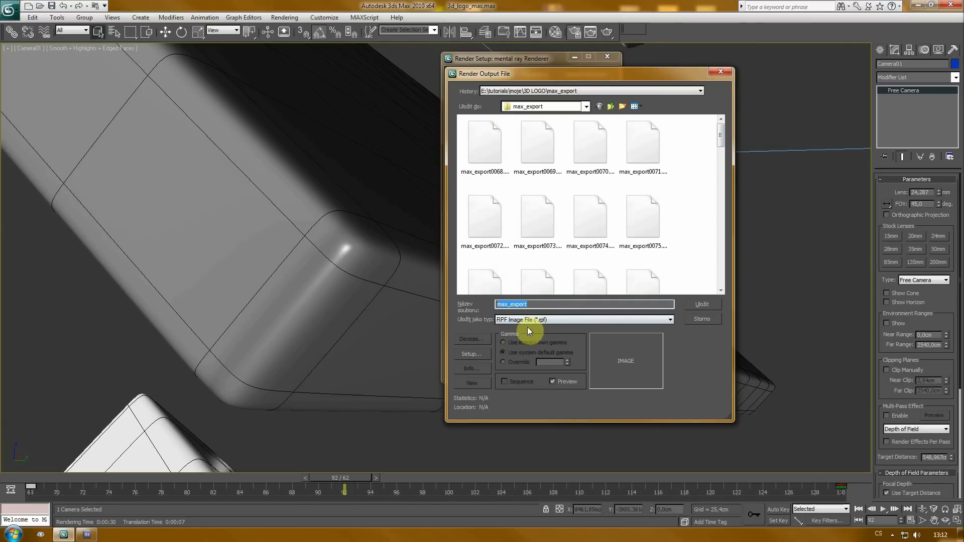
{"action": "left_click", "coordinate": [491, 142]}
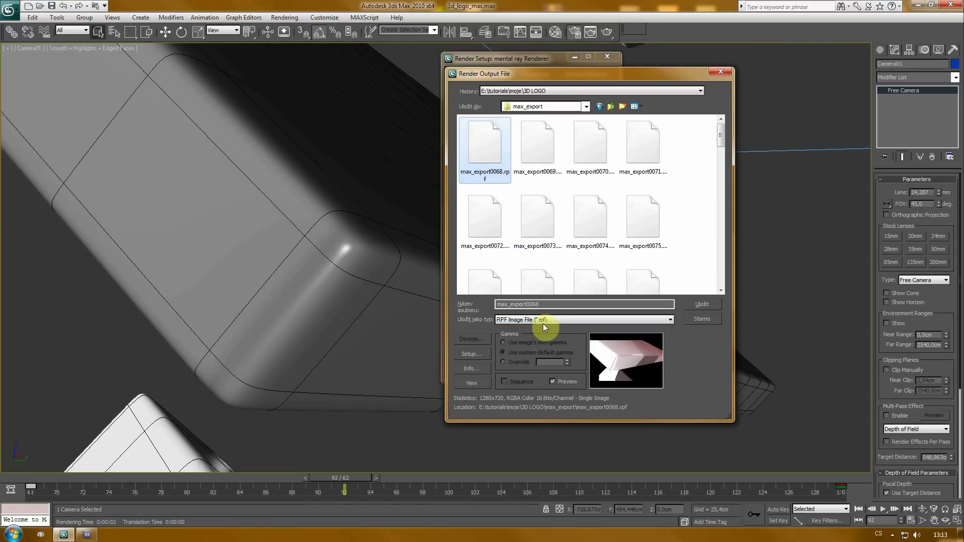
{"action": "left_click", "coordinate": [475, 353]}
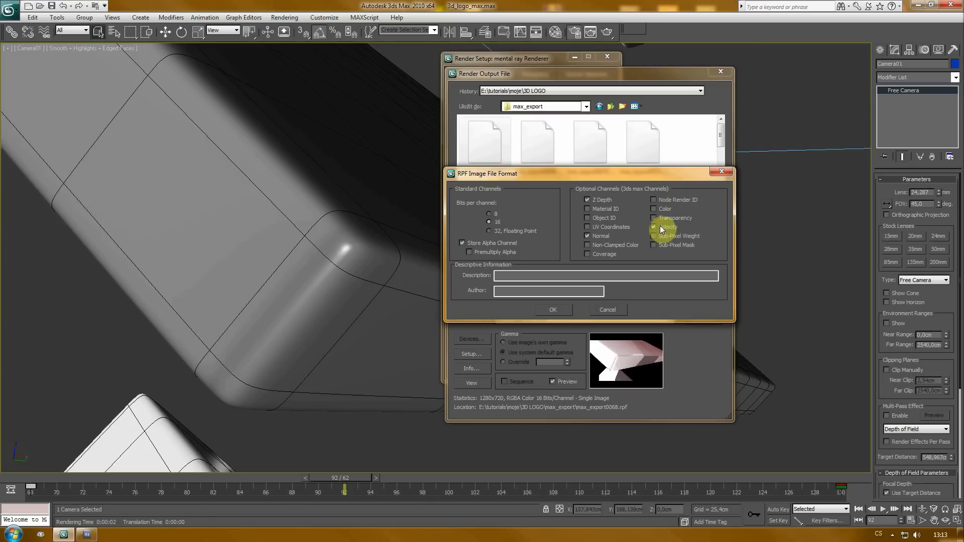
{"action": "left_click", "coordinate": [587, 236]}
{"action": "left_click", "coordinate": [554, 310]}
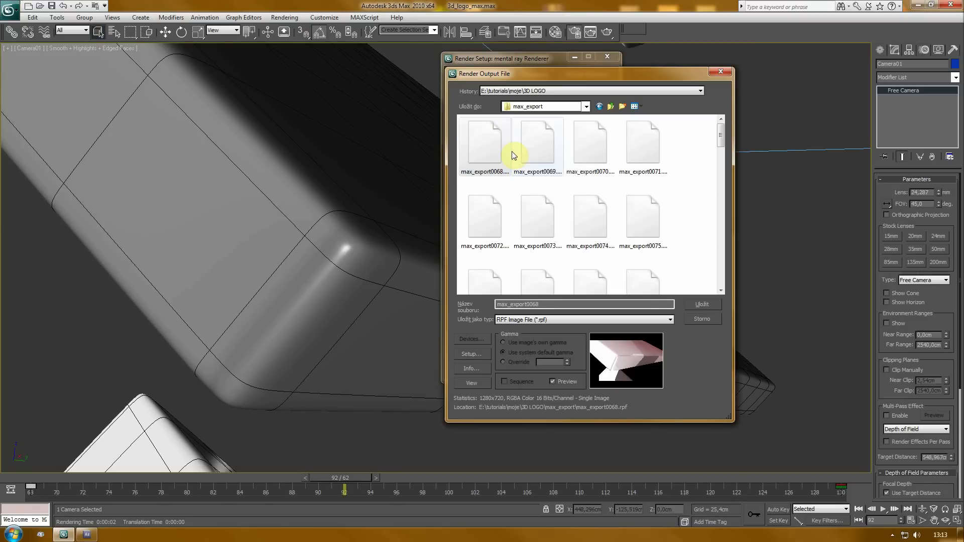
{"action": "left_click_drag", "start_coordinate": [726, 136], "coordinate": [732, 107]}
{"action": "left_click", "coordinate": [612, 107]}
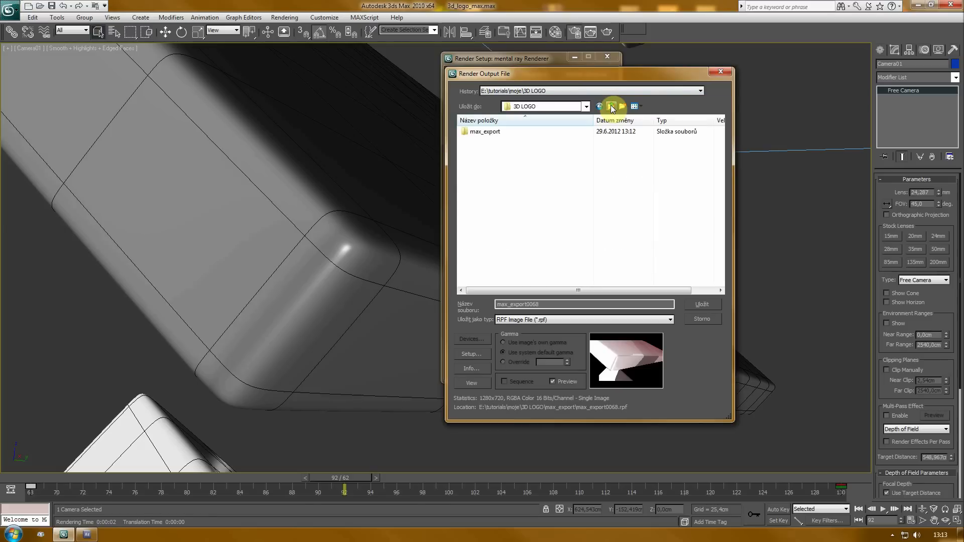
{"action": "left_click", "coordinate": [721, 72]}
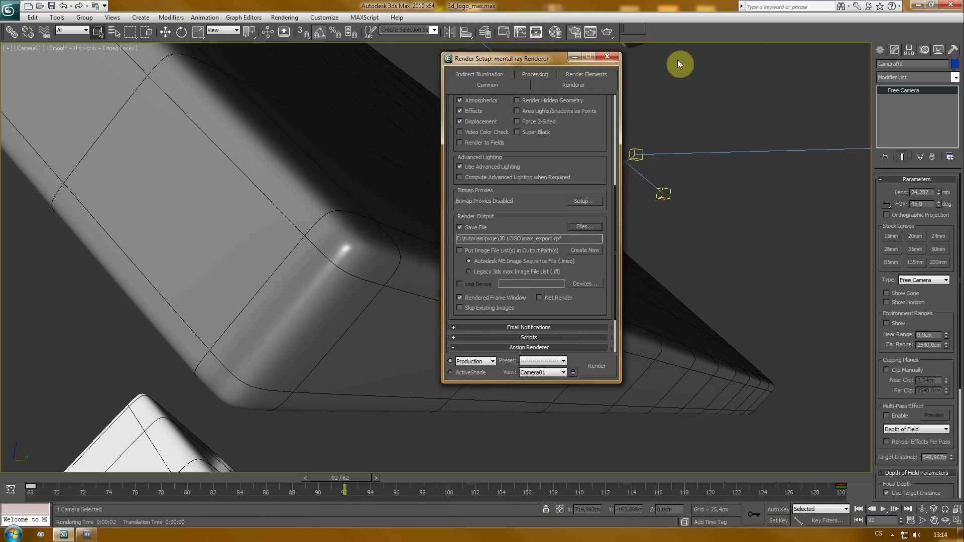
{"action": "left_click", "coordinate": [608, 56]}
- Scrub the timeline through the camera animation
{"action": "left_click_drag", "start_coordinate": [345, 483], "coordinate": [97, 454]}
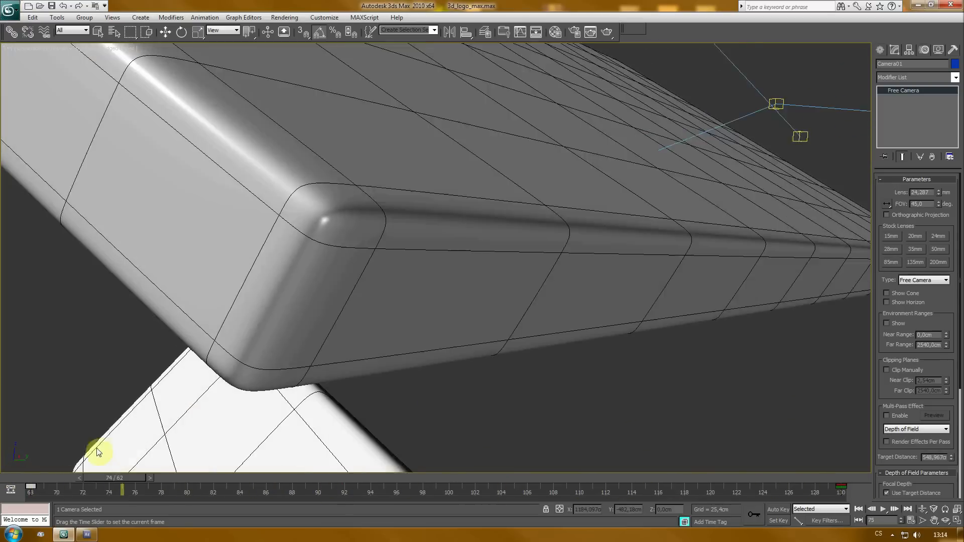
{"action": "left_click_drag", "start_coordinate": [23, 458], "coordinate": [925, 418]}
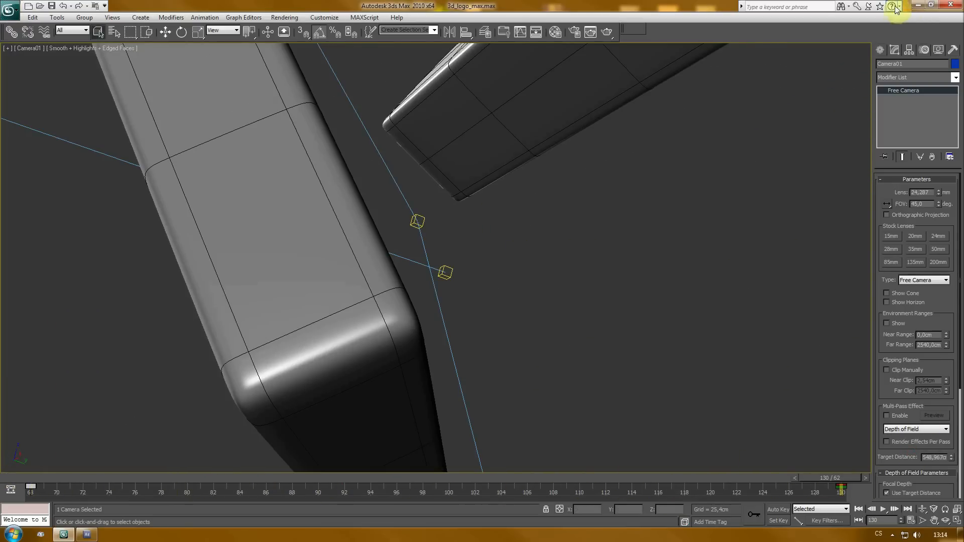
- Switch to After Effects and import the max_export RPF image sequence with straight unmatted alpha
{"action": "left_click", "coordinate": [86, 535]}
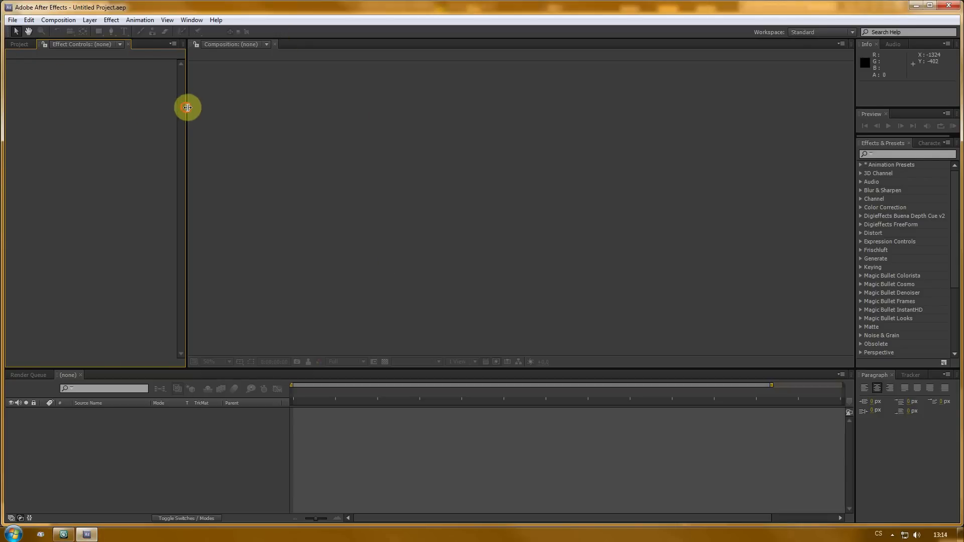
{"action": "left_click_drag", "start_coordinate": [186, 108], "coordinate": [286, 101]}
{"action": "left_click", "coordinate": [19, 45]}
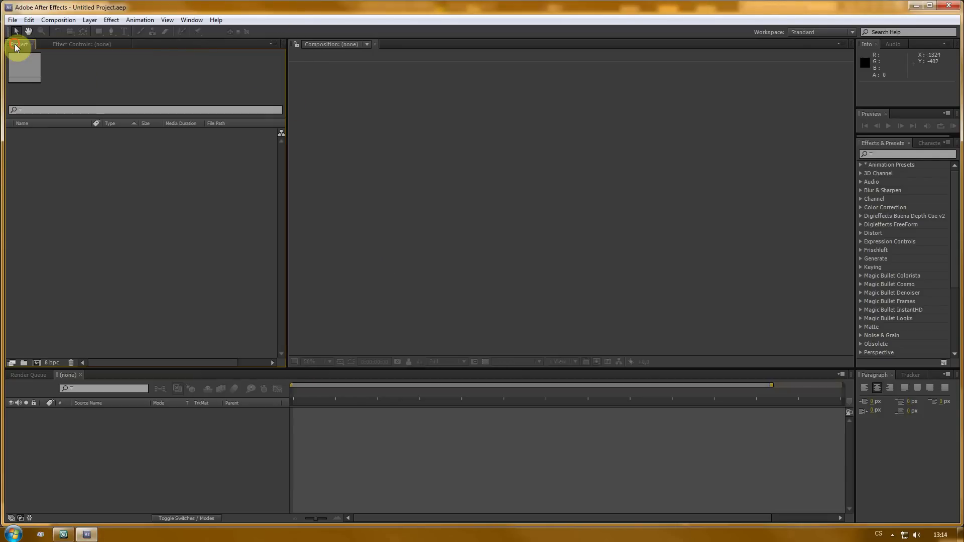
{"action": "right_click", "coordinate": [30, 182]}
{"action": "mouse_move", "coordinate": [65, 217]}
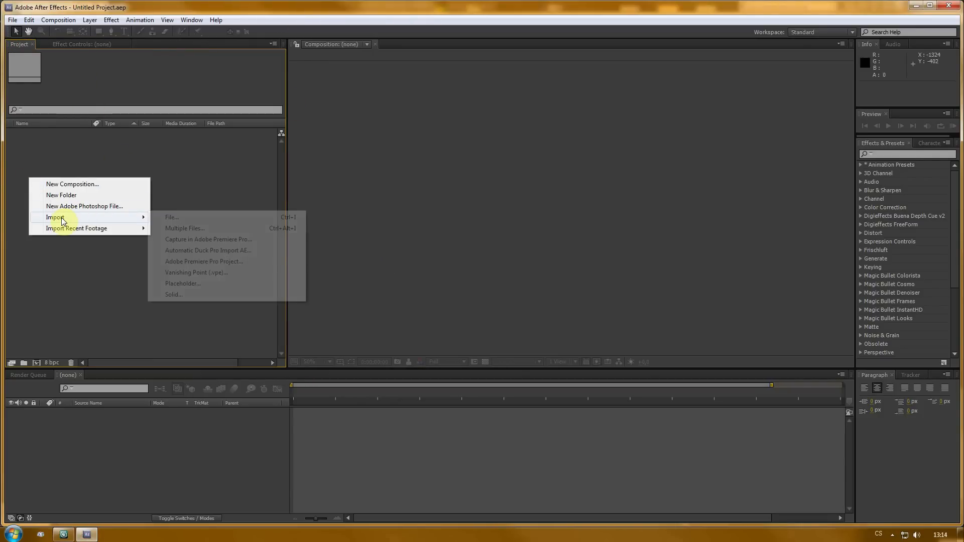
{"action": "left_click", "coordinate": [201, 216]}
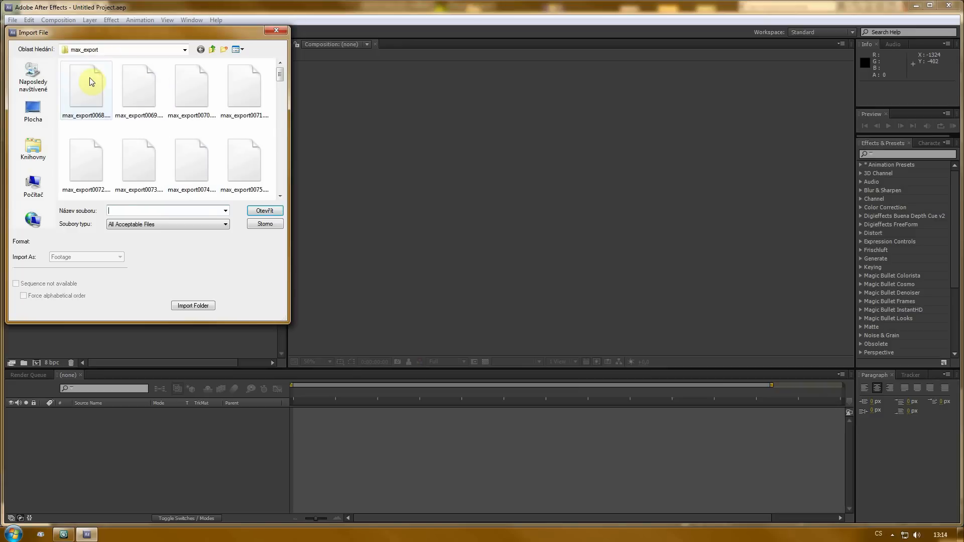
{"action": "left_click", "coordinate": [88, 83]}
{"action": "left_click", "coordinate": [267, 213]}
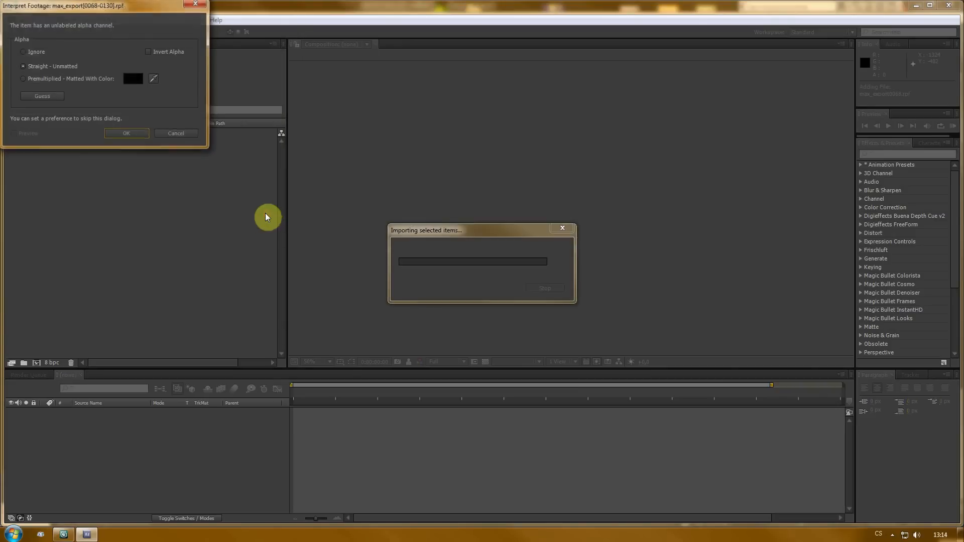
{"action": "left_click", "coordinate": [131, 135]}
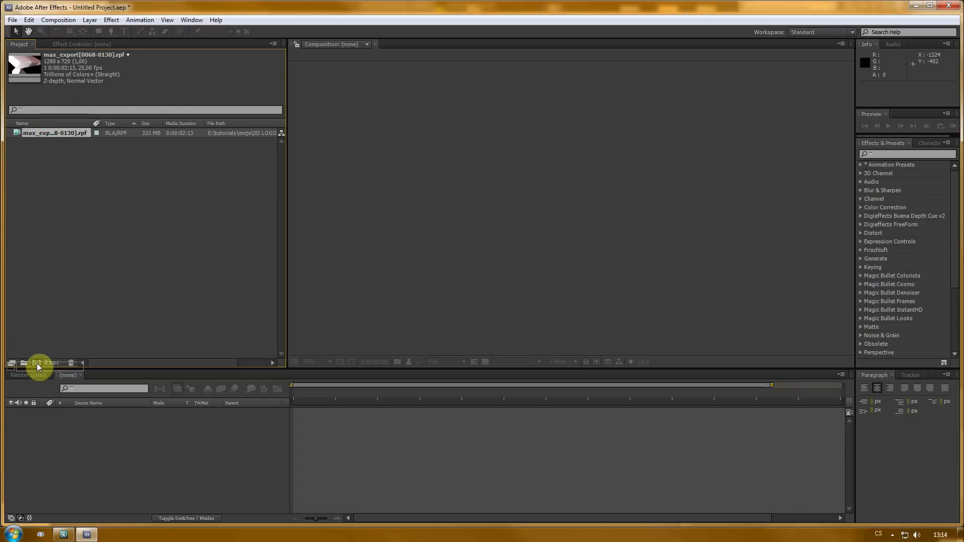
- Create a composition from the imported footage and set the project color depth to 16 bpc
{"action": "left_click_drag", "start_coordinate": [36, 363], "coordinate": [37, 363]}
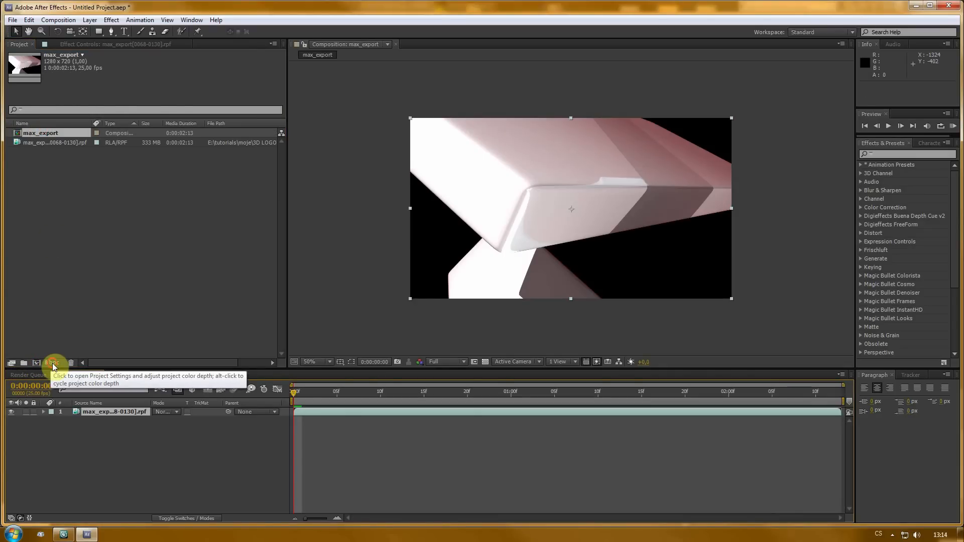
{"action": "left_click", "coordinate": [53, 363], "text": "alt"}
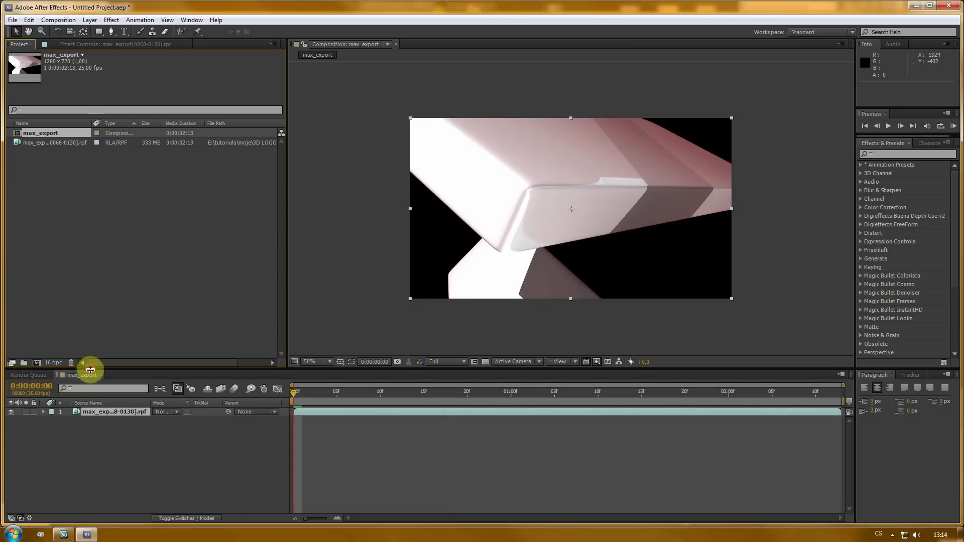
{"action": "left_click_drag", "start_coordinate": [90, 370], "coordinate": [90, 372]}
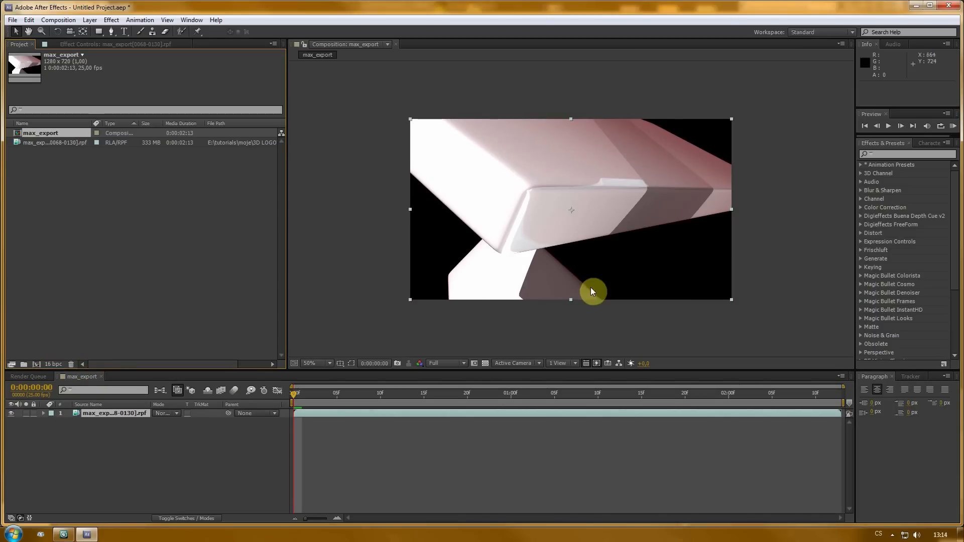
- Set the composition preview resolution to Half
{"action": "key", "text": "period"}
{"action": "key", "text": "period"}
{"action": "key", "text": "comma"}
{"action": "key", "text": "comma"}
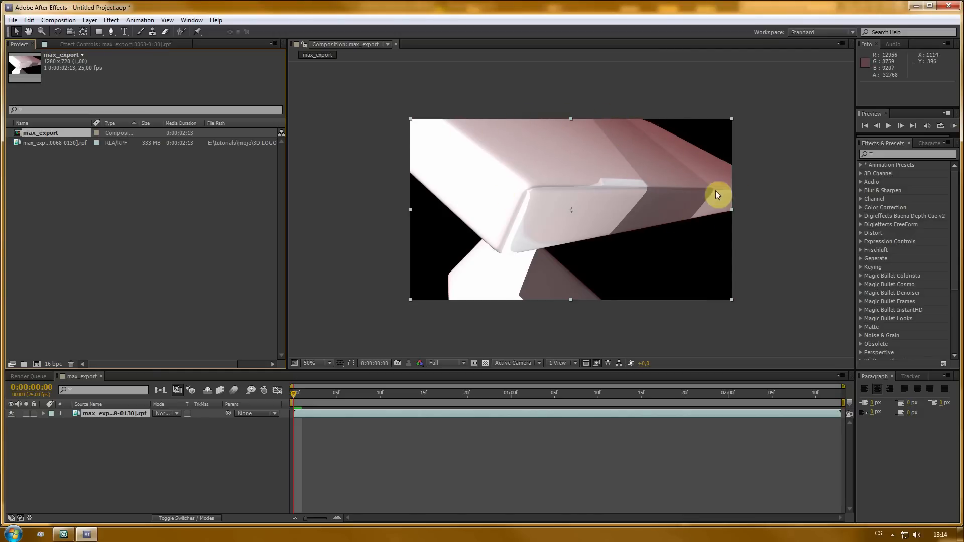
{"action": "left_click_drag", "start_coordinate": [295, 398], "coordinate": [477, 394]}
{"action": "left_click", "coordinate": [442, 364]}
{"action": "left_click", "coordinate": [448, 400]}
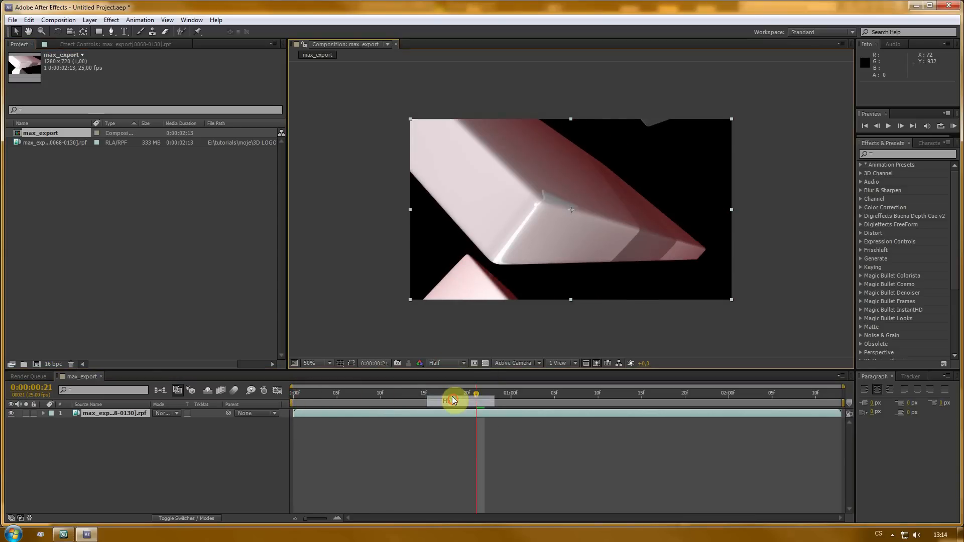
- Turn on the transparency grid and scrub the composition's time indicator back and forth to check the alpha
{"action": "left_click_drag", "start_coordinate": [376, 395], "coordinate": [780, 399]}
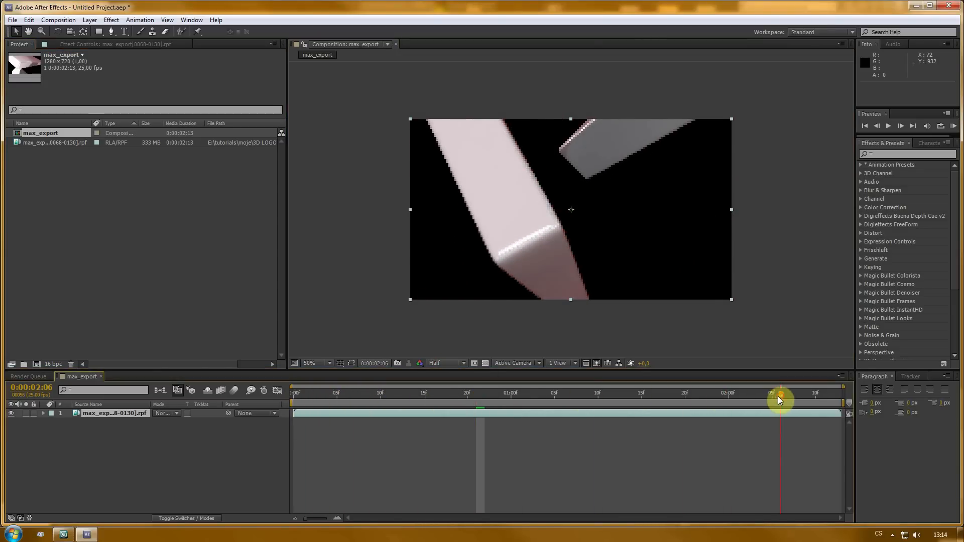
{"action": "left_click", "coordinate": [485, 363]}
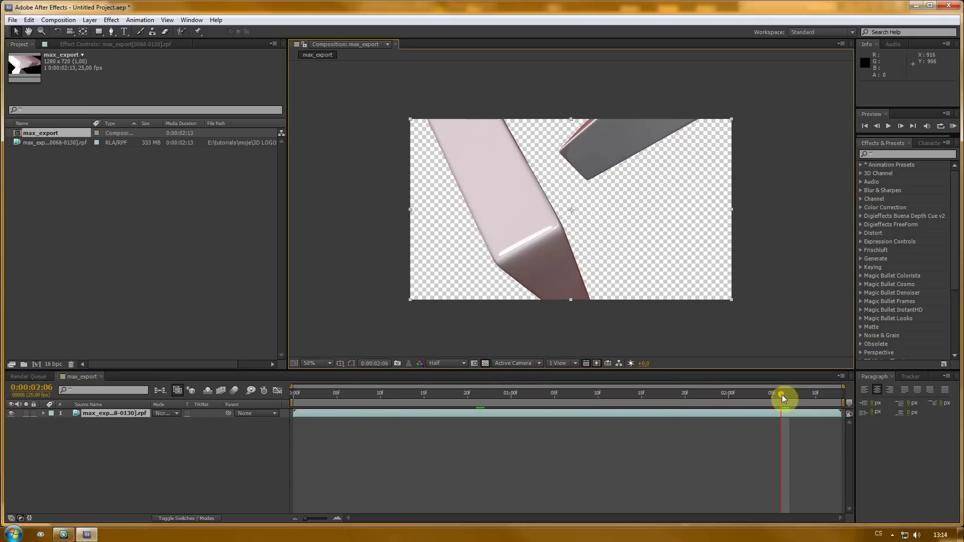
{"action": "left_click_drag", "start_coordinate": [782, 396], "coordinate": [227, 407]}
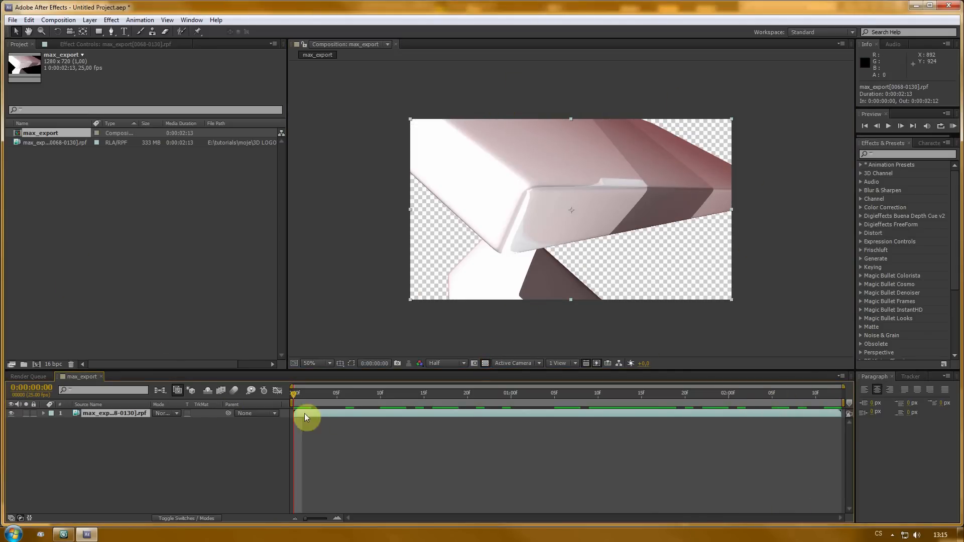
{"action": "left_click_drag", "start_coordinate": [294, 394], "coordinate": [815, 397]}
{"action": "left_click_drag", "start_coordinate": [747, 412], "coordinate": [538, 411]}
{"action": "left_click", "coordinate": [256, 445]}
- Create a new solid layer named BG and move it beneath the rendered footage layer
{"action": "left_click", "coordinate": [89, 20]}
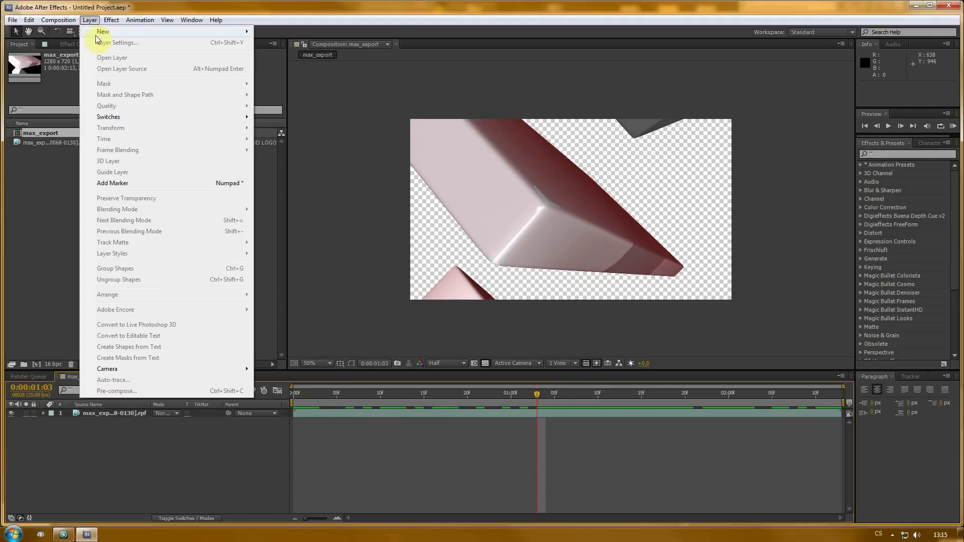
{"action": "mouse_move", "coordinate": [91, 20]}
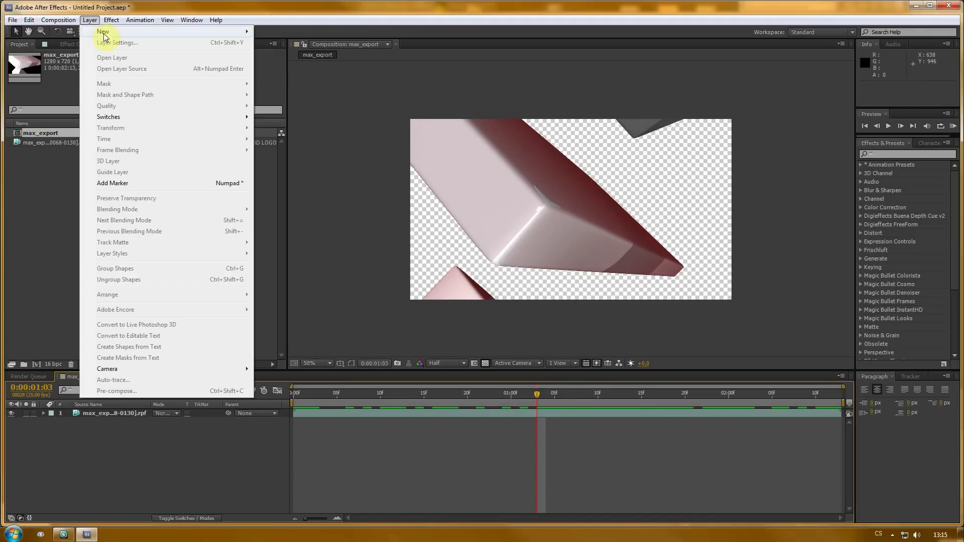
{"action": "mouse_move", "coordinate": [104, 37]}
{"action": "left_click", "coordinate": [266, 42]}
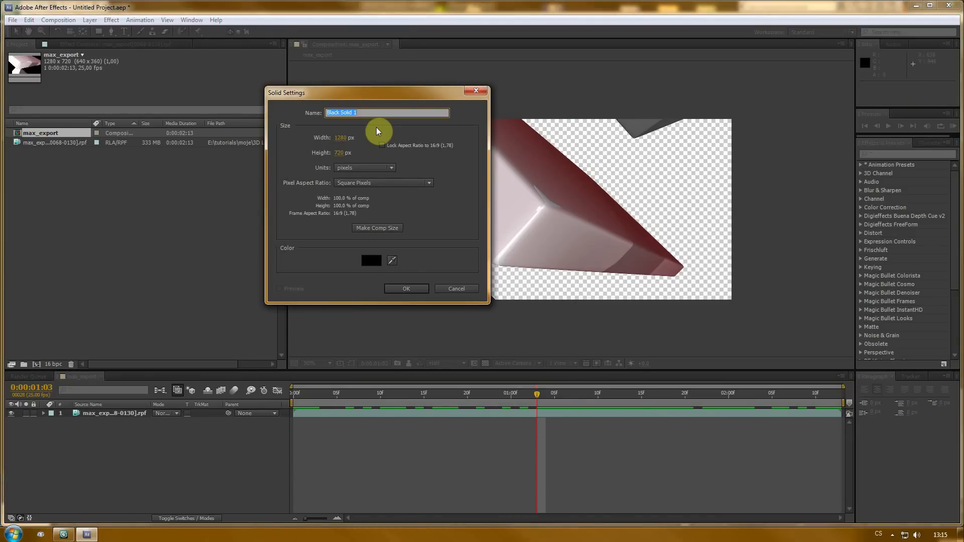
{"action": "type", "text": "BG"}
{"action": "left_click", "coordinate": [379, 229]}
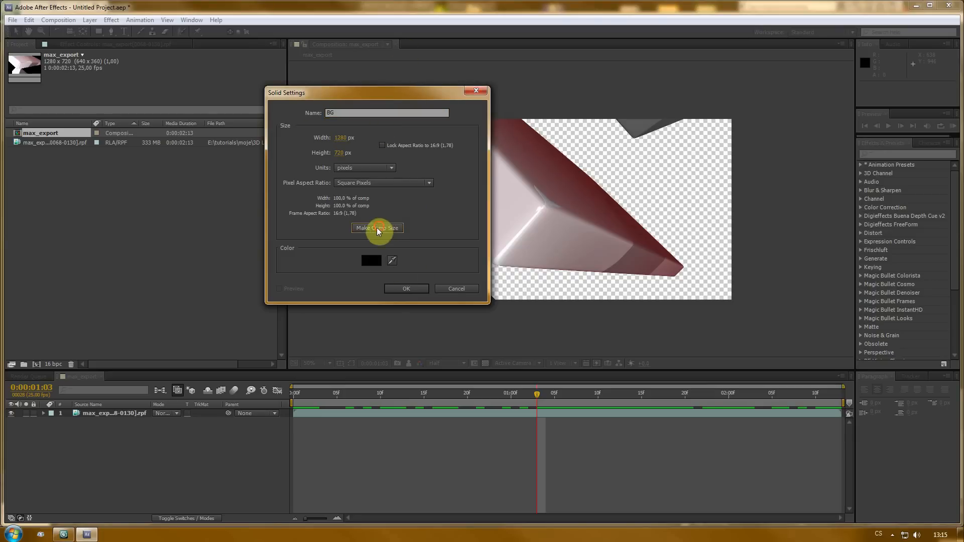
{"action": "left_click", "coordinate": [404, 290]}
{"action": "left_click_drag", "start_coordinate": [101, 416], "coordinate": [104, 465]}
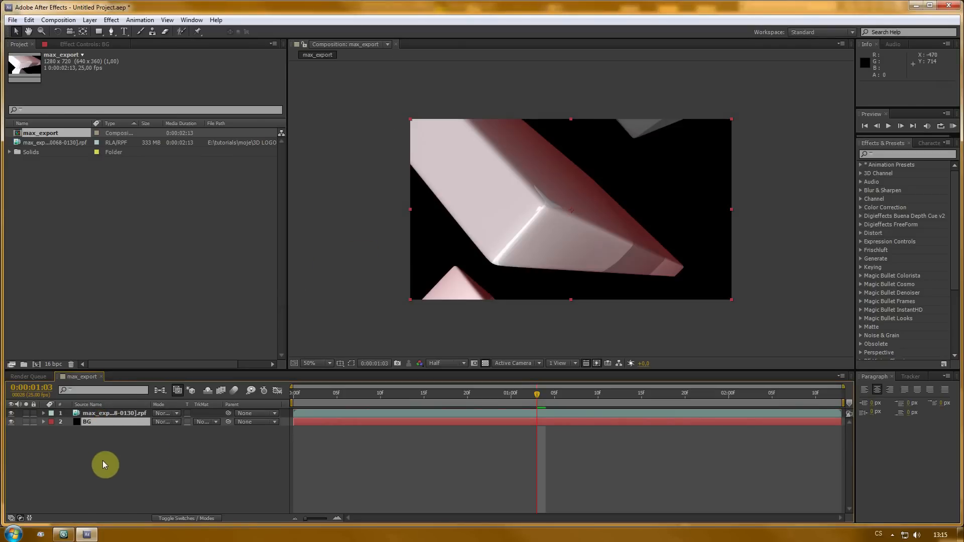
- Apply a Ramp effect to the BG solid and set its ramp shape to Radial Ramp
{"action": "left_click", "coordinate": [90, 20]}
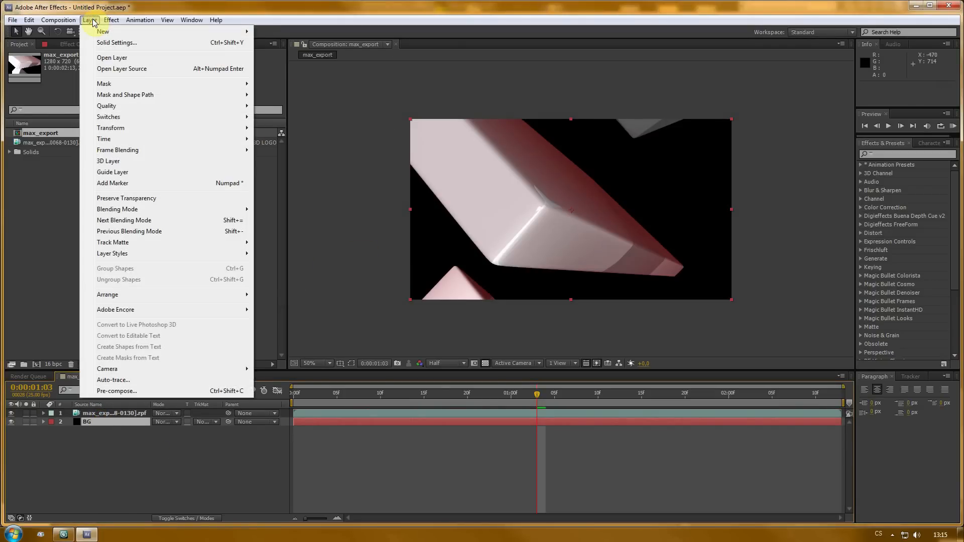
{"action": "left_click", "coordinate": [90, 20]}
{"action": "left_click", "coordinate": [79, 46]}
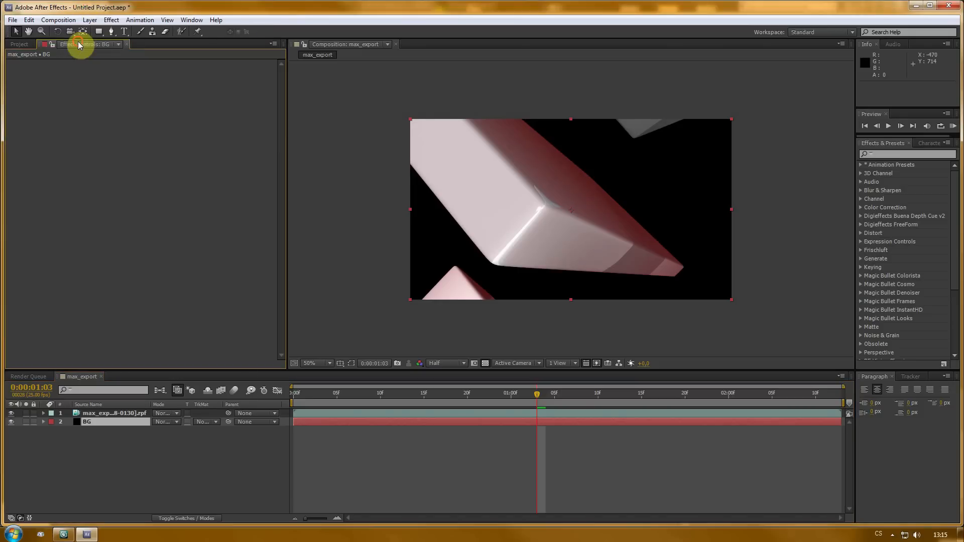
{"action": "right_click", "coordinate": [80, 234]}
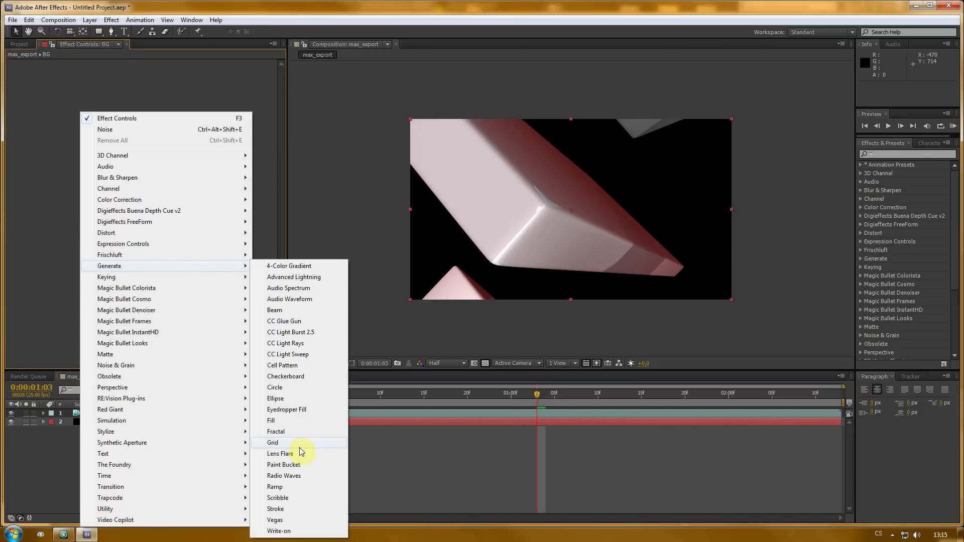
{"action": "left_click", "coordinate": [299, 487]}
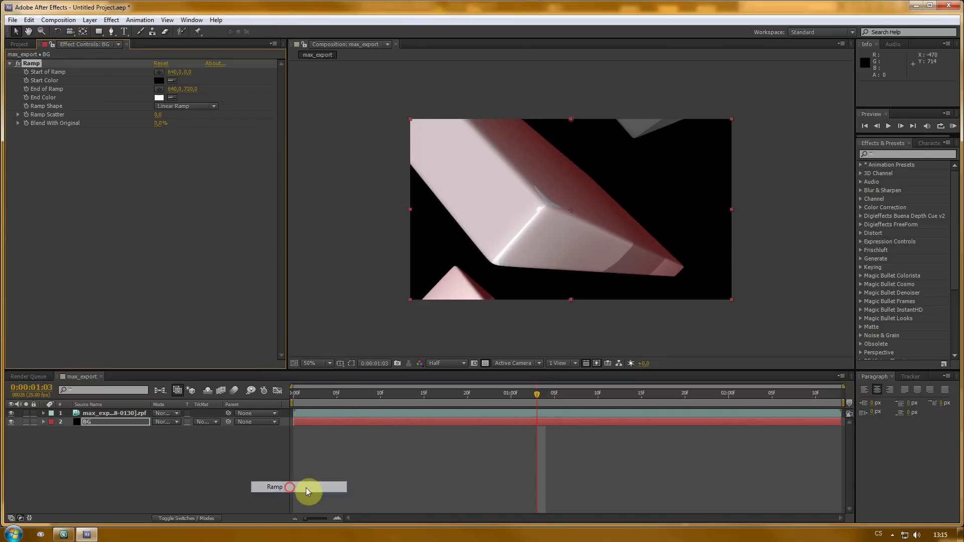
{"action": "left_click", "coordinate": [166, 108]}
{"action": "left_click", "coordinate": [179, 129]}
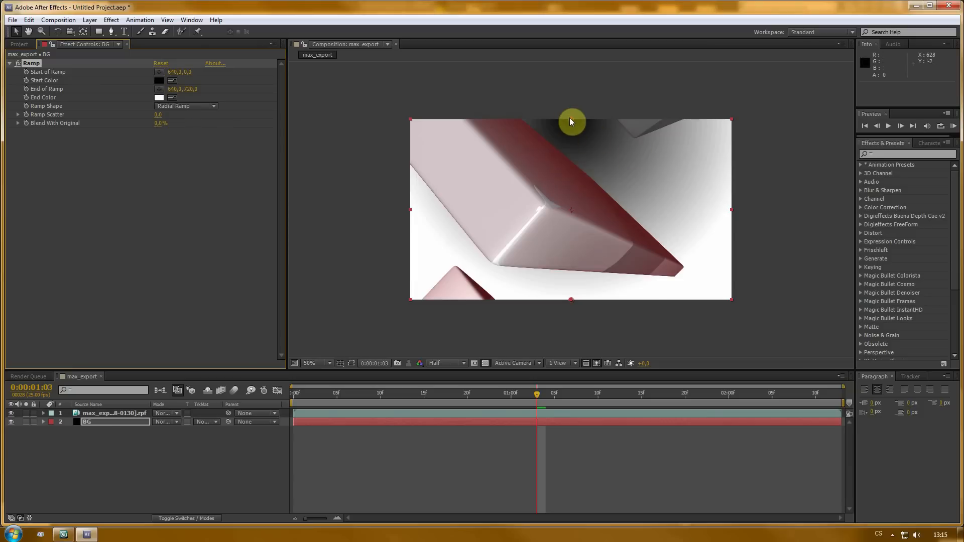
- Reposition the radial ramp's start point near the lower-right of the frame and its end point far beyond the upper-left
{"action": "left_click_drag", "start_coordinate": [571, 119], "coordinate": [338, 18]}
{"action": "left_click_drag", "start_coordinate": [606, 298], "coordinate": [632, 279]}
{"action": "key", "text": "ctrl+z"}
{"action": "key", "text": "comma"}
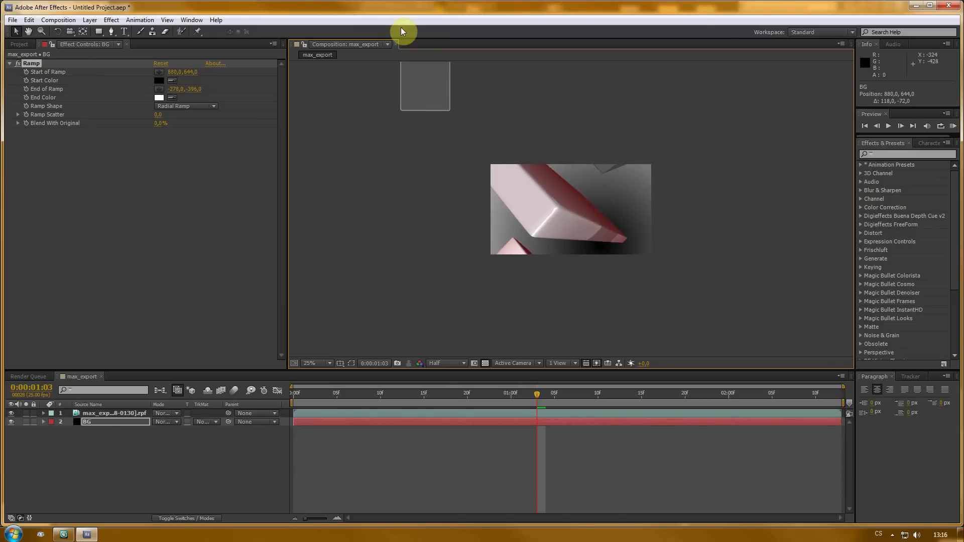
{"action": "left_click_drag", "start_coordinate": [450, 110], "coordinate": [400, 28]}
{"action": "left_click", "coordinate": [50, 62]}
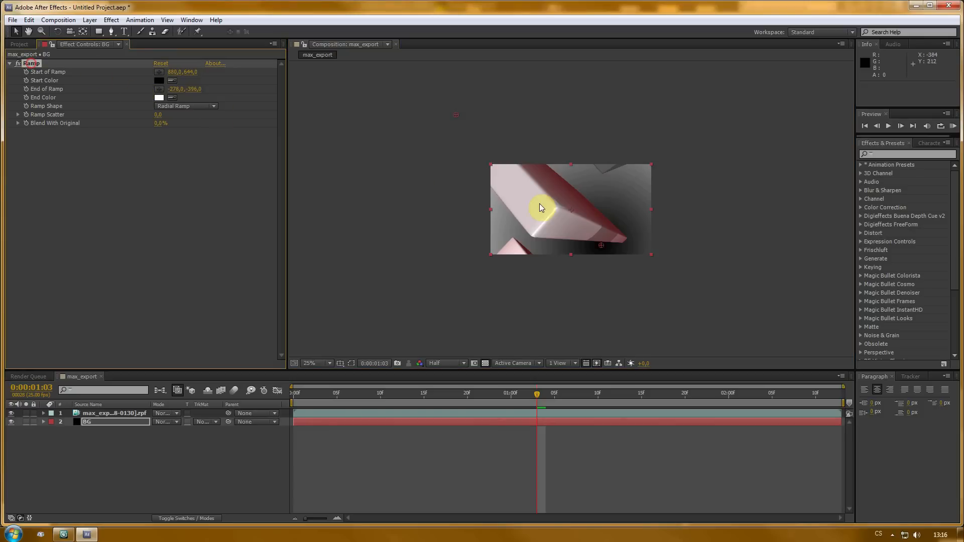
{"action": "left_click_drag", "start_coordinate": [455, 114], "coordinate": [383, 32]}
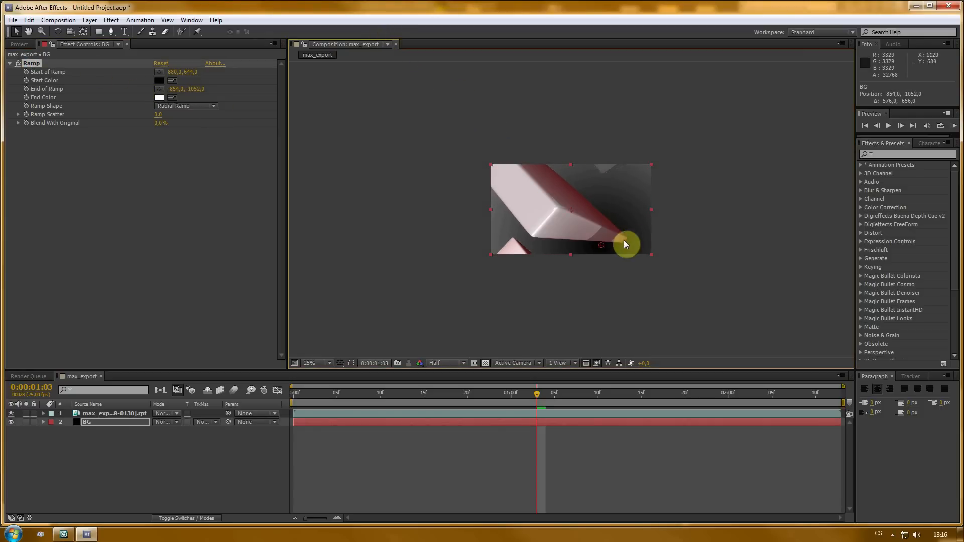
{"action": "left_click_drag", "start_coordinate": [606, 244], "coordinate": [627, 254]}
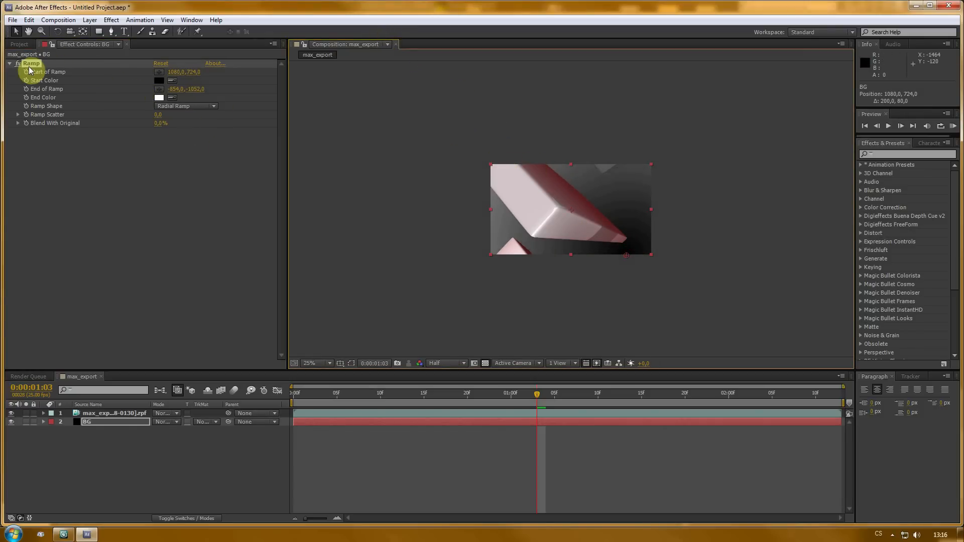
{"action": "scroll", "coordinate": [461, 170], "scroll_direction": "down", "scroll_amount": 1}
{"action": "left_click_drag", "start_coordinate": [474, 122], "coordinate": [392, 34]}
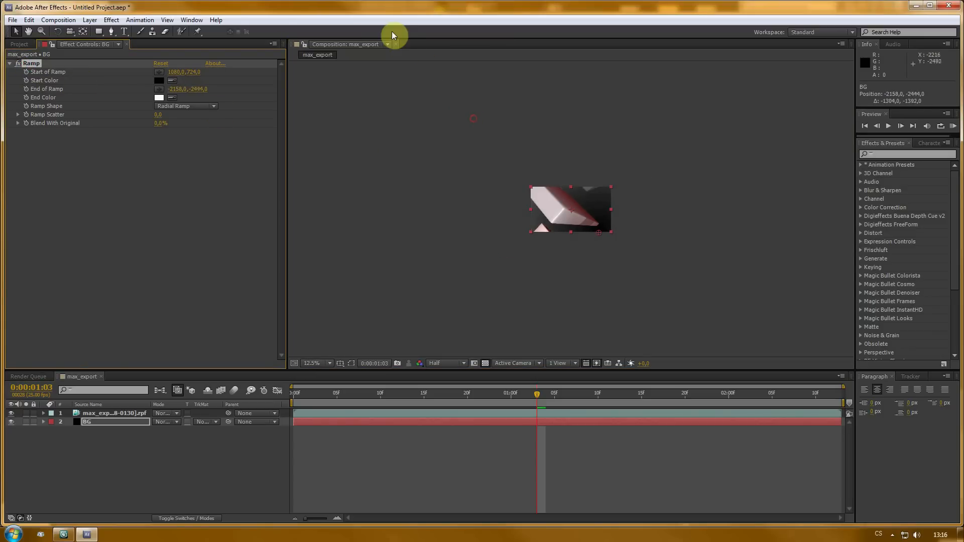
{"action": "left_click_drag", "start_coordinate": [431, 92], "coordinate": [425, 80]}
{"action": "scroll", "coordinate": [725, 248], "scroll_direction": "up", "scroll_amount": 4}
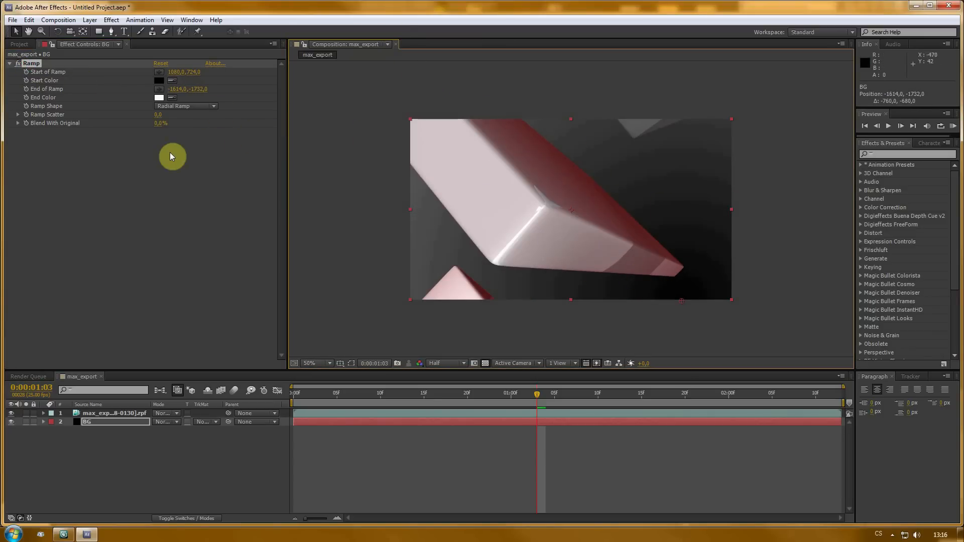
- Set the ramp's start color to dark red 761818 and its end color to 390707
{"action": "left_click", "coordinate": [157, 81]}
{"action": "mouse_move", "coordinate": [119, 90]}
{"action": "left_mouse_down"}
{"action": "mouse_move", "coordinate": [122, 114]}
{"action": "mouse_move", "coordinate": [123, 94]}
{"action": "mouse_move", "coordinate": [113, 90]}
{"action": "left_mouse_up"}
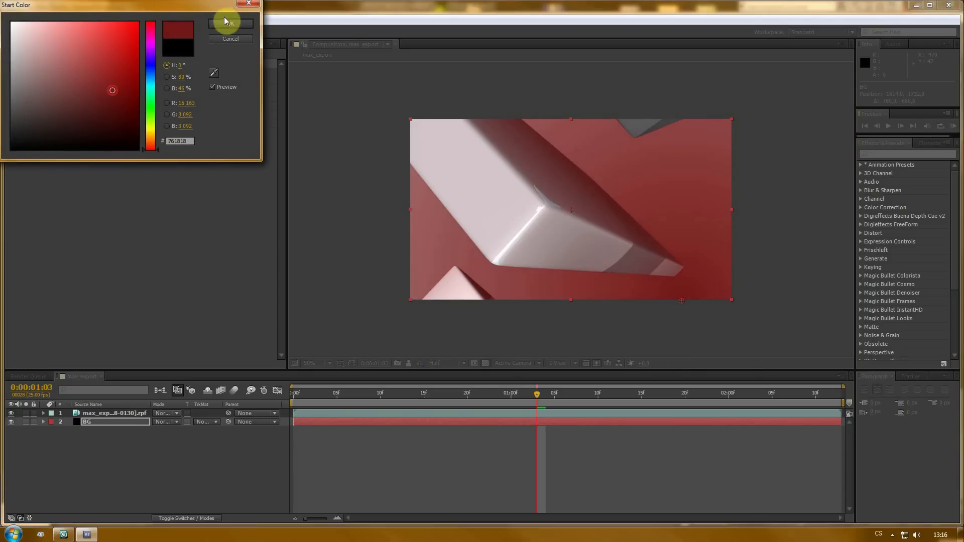
{"action": "left_click", "coordinate": [226, 24]}
{"action": "left_click", "coordinate": [160, 97]}
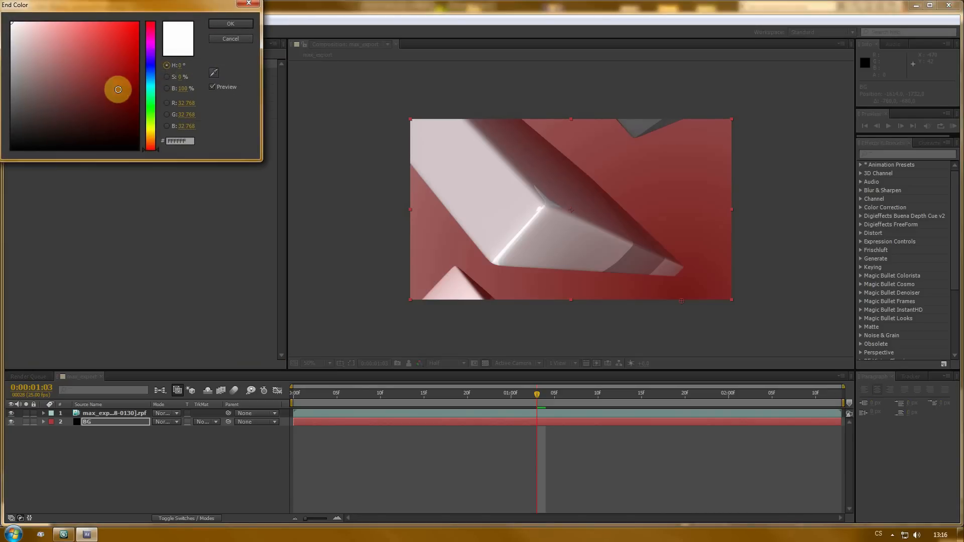
{"action": "left_click_drag", "start_coordinate": [118, 89], "coordinate": [123, 119]}
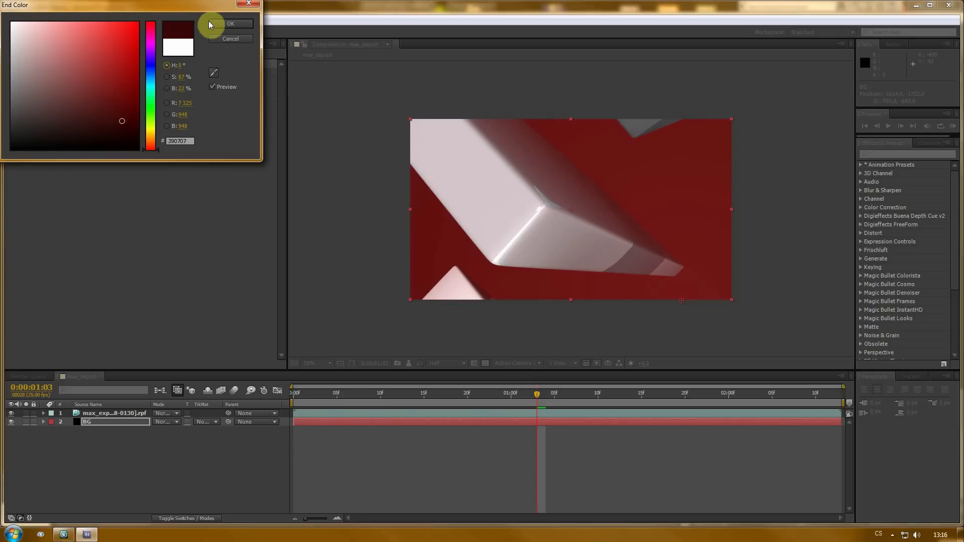
{"action": "left_click", "coordinate": [231, 24]}
- Move the ramp's end point to about -32,-30 at the upper-left corner and its start point to about 1188,382
{"action": "scroll", "coordinate": [417, 131], "scroll_direction": "down", "scroll_amount": 1}
{"action": "scroll", "coordinate": [396, 137], "scroll_direction": "up", "scroll_amount": 1}
{"action": "scroll", "coordinate": [402, 136], "scroll_direction": "down", "scroll_amount": 1}
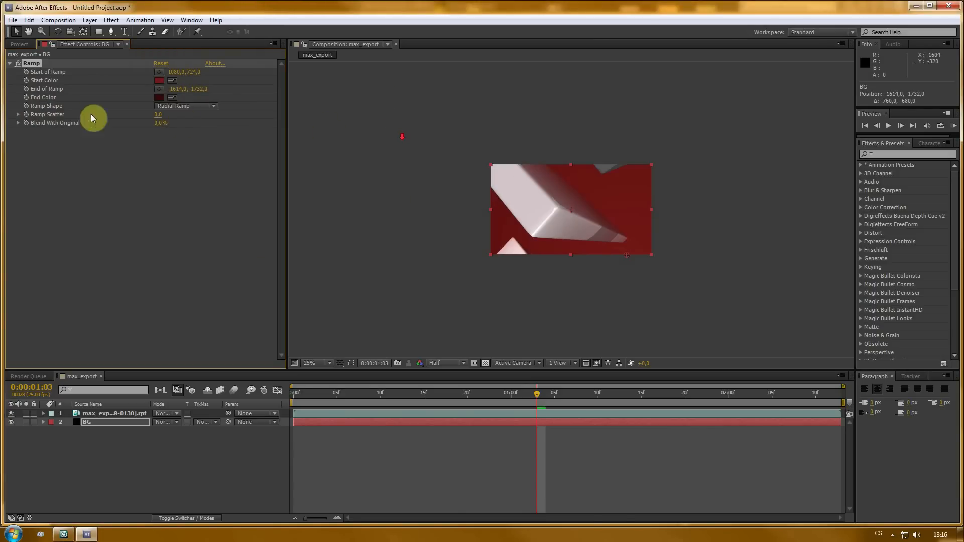
{"action": "left_click", "coordinate": [32, 64]}
{"action": "scroll", "coordinate": [404, 82], "scroll_direction": "down", "scroll_amount": 1}
{"action": "scroll", "coordinate": [506, 133], "scroll_direction": "down", "scroll_amount": 1}
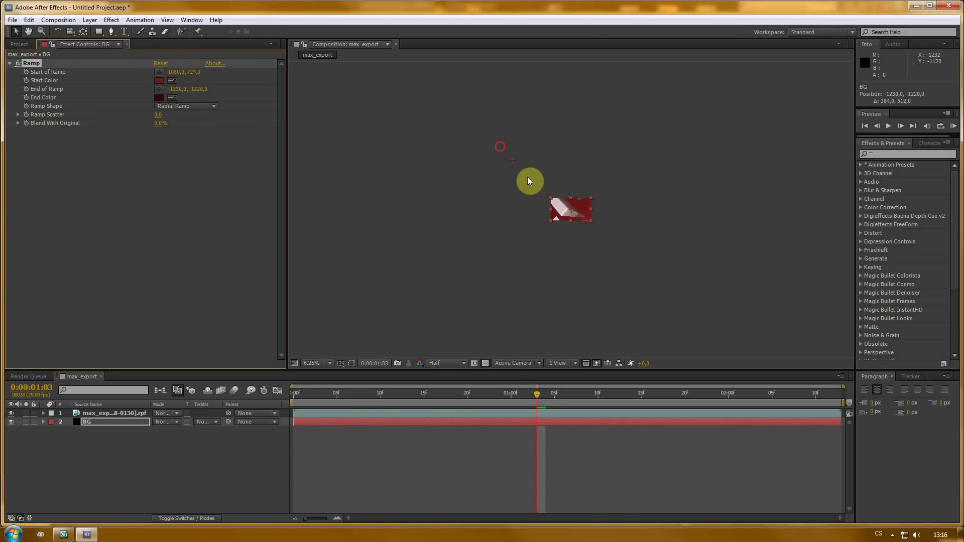
{"action": "left_click_drag", "start_coordinate": [528, 180], "coordinate": [545, 197]}
{"action": "scroll", "coordinate": [562, 206], "scroll_direction": "up", "scroll_amount": 3}
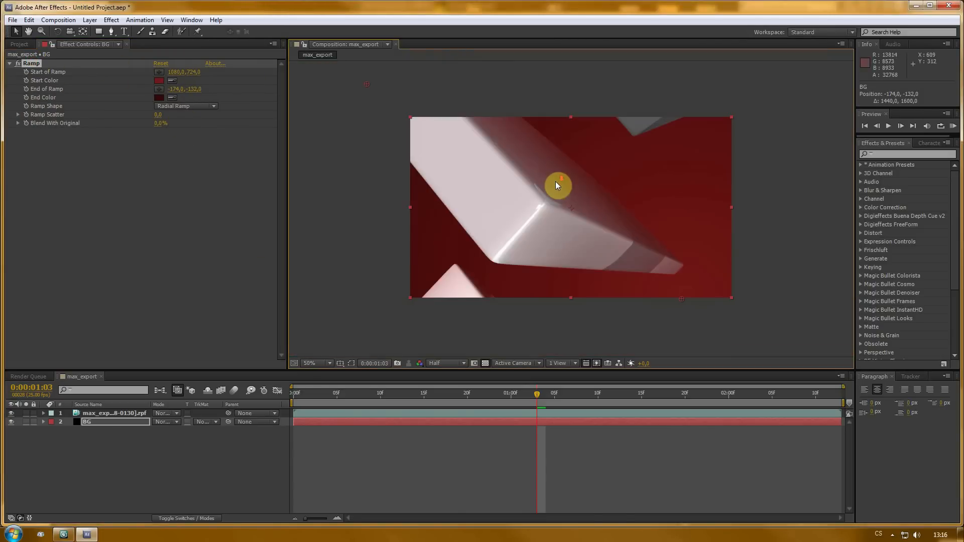
{"action": "left_click_drag", "start_coordinate": [367, 84], "coordinate": [396, 117]}
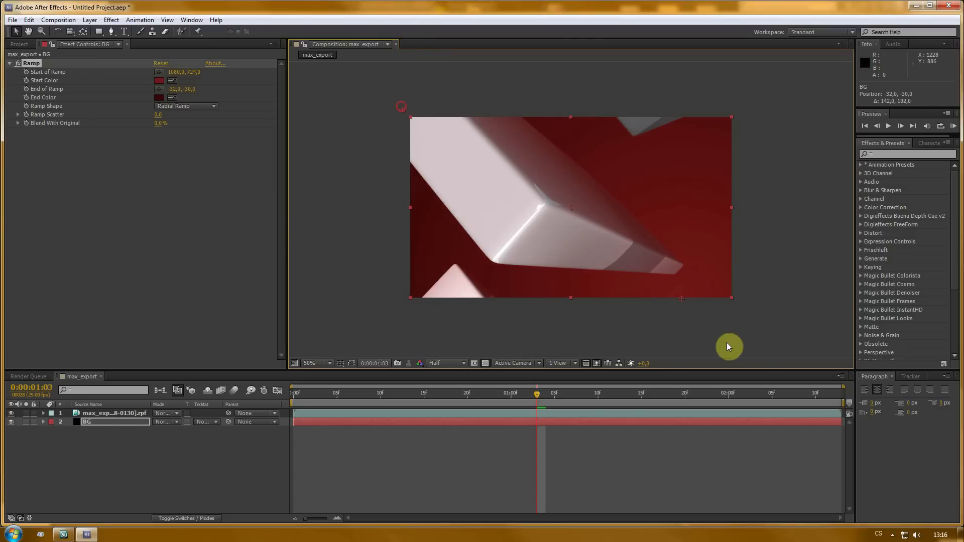
{"action": "left_click_drag", "start_coordinate": [682, 298], "coordinate": [668, 262]}
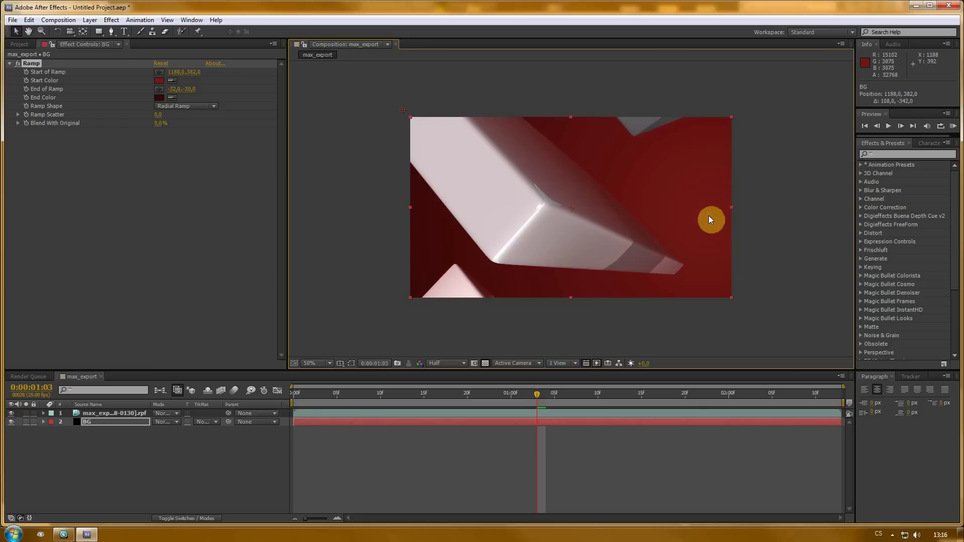
- Change the ramp's start color to 8B1919 and its end color to 170303
{"action": "left_click", "coordinate": [159, 81]}
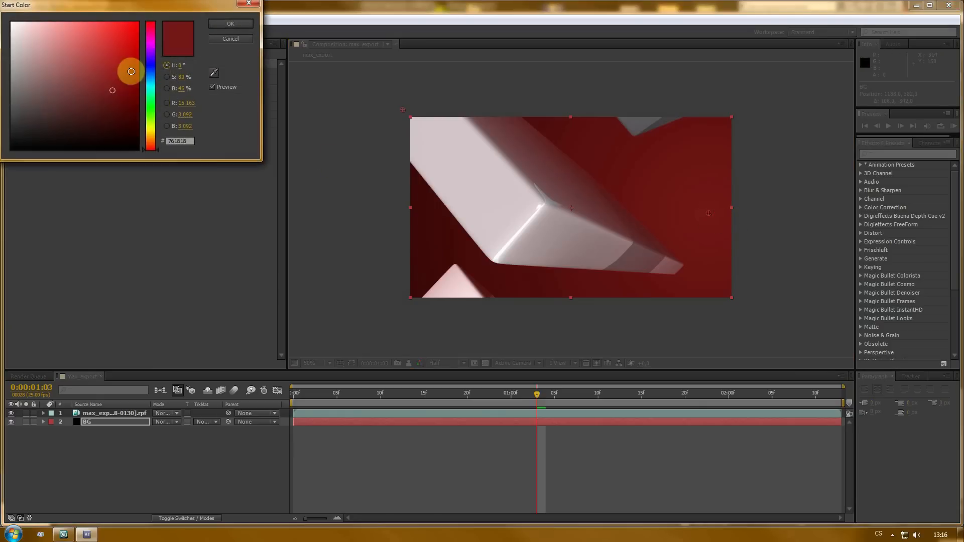
{"action": "left_click_drag", "start_coordinate": [129, 68], "coordinate": [116, 80]}
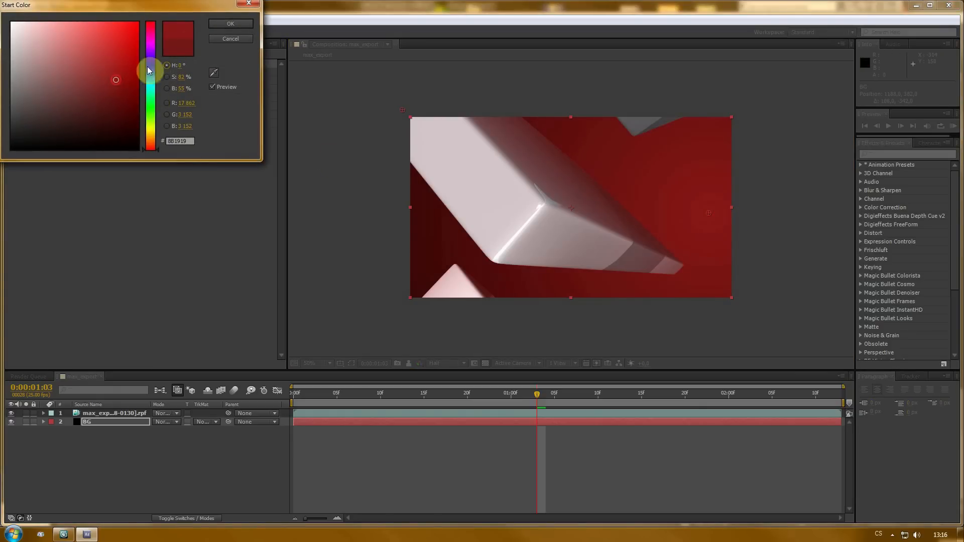
{"action": "left_click", "coordinate": [242, 25]}
{"action": "left_click", "coordinate": [156, 98]}
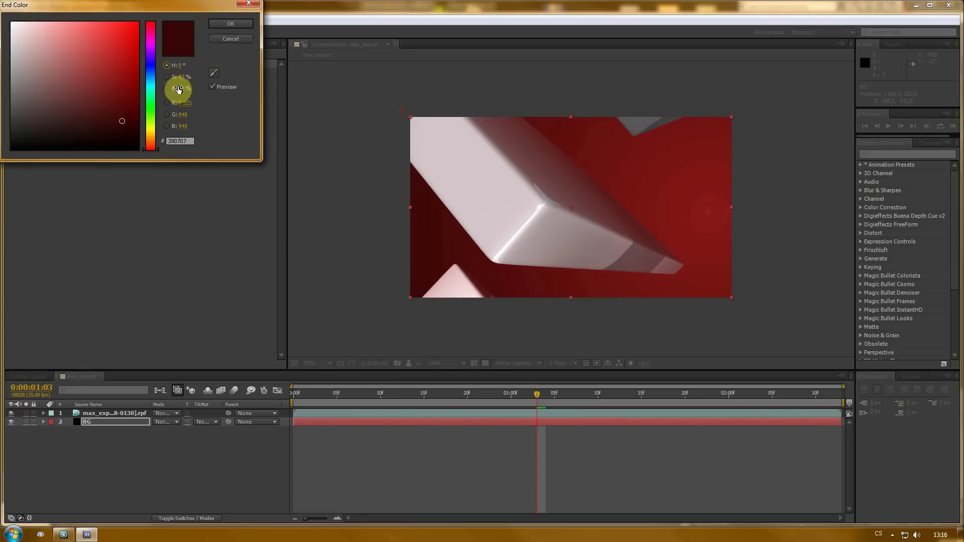
{"action": "left_click_drag", "start_coordinate": [181, 88], "coordinate": [171, 89]}
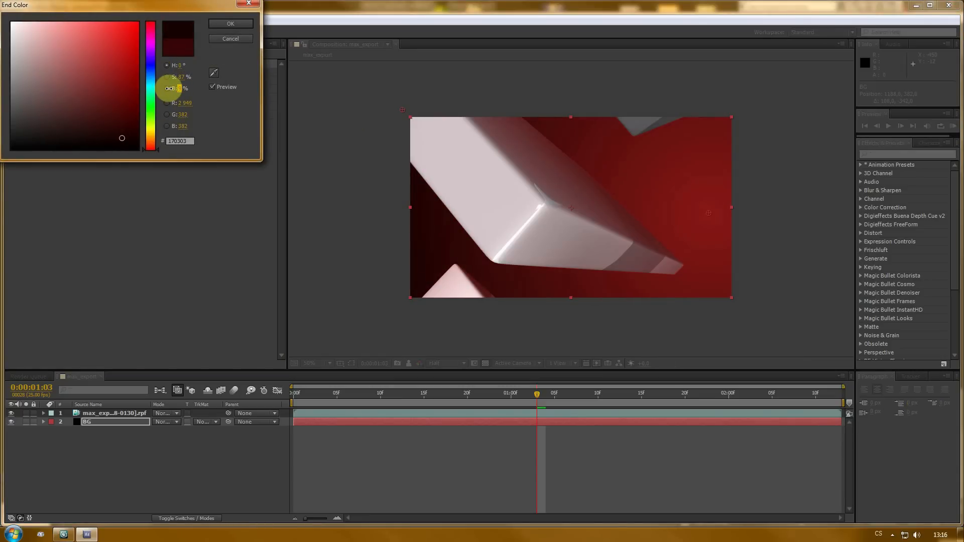
{"action": "left_click", "coordinate": [231, 24]}
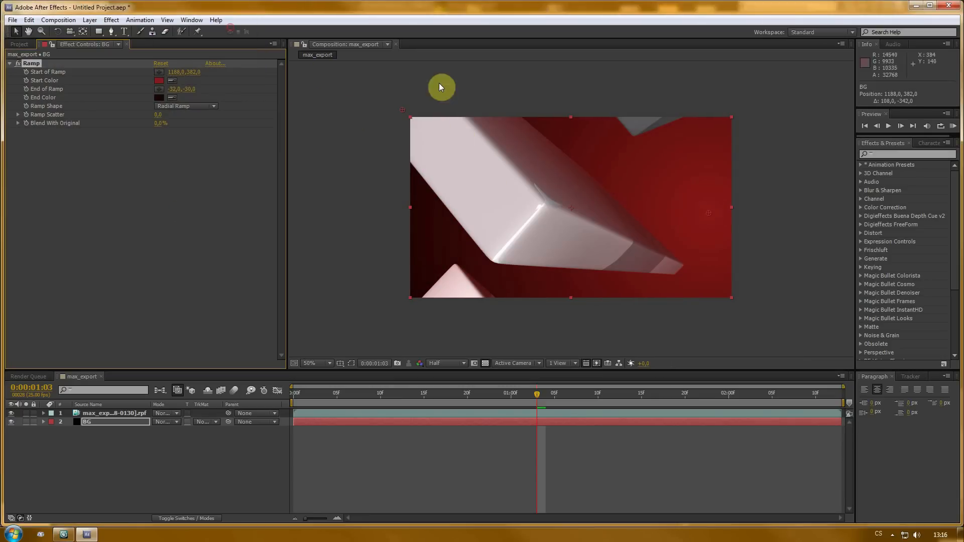
- Apply a Simple Choker effect to the RPF footage layer and set its Choke Matte to 1.10
{"action": "scroll", "coordinate": [585, 167], "scroll_direction": "up", "scroll_amount": 4}
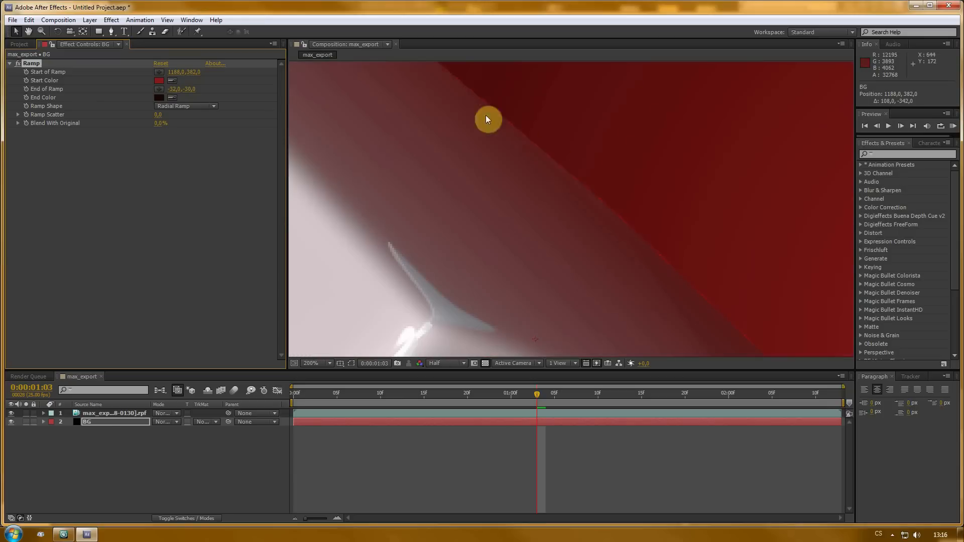
{"action": "left_click", "coordinate": [110, 410]}
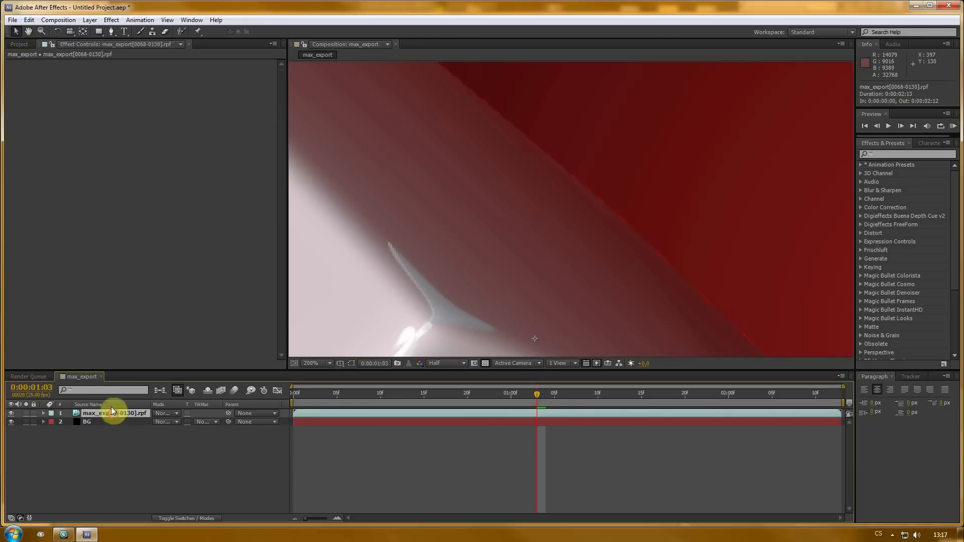
{"action": "right_click", "coordinate": [71, 208]}
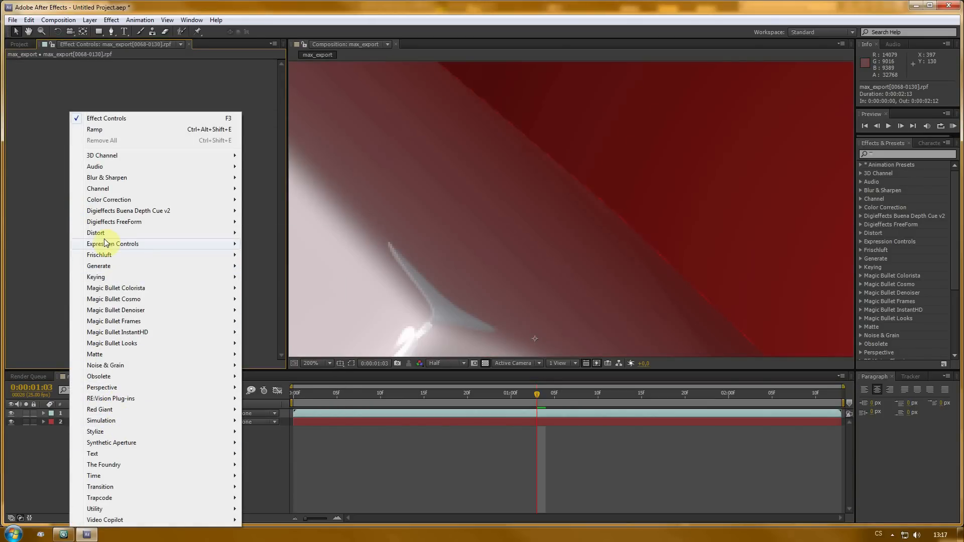
{"action": "mouse_move", "coordinate": [110, 365]}
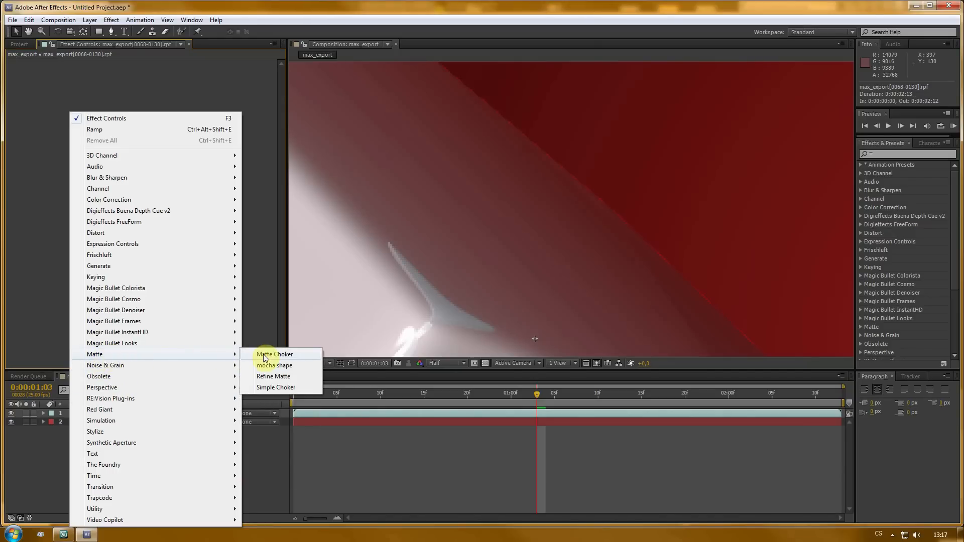
{"action": "left_click", "coordinate": [280, 389]}
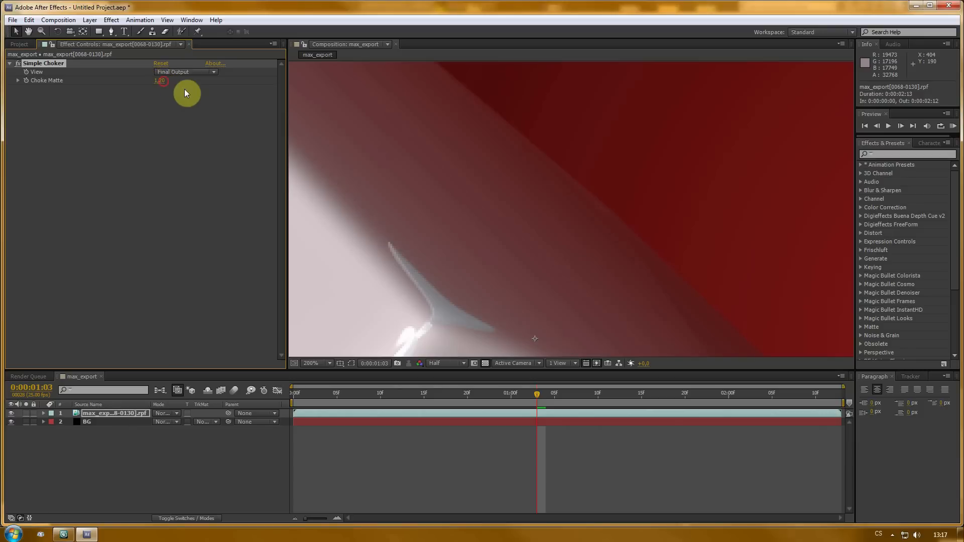
{"action": "left_click", "coordinate": [161, 82]}
{"action": "key", "text": "Return"}
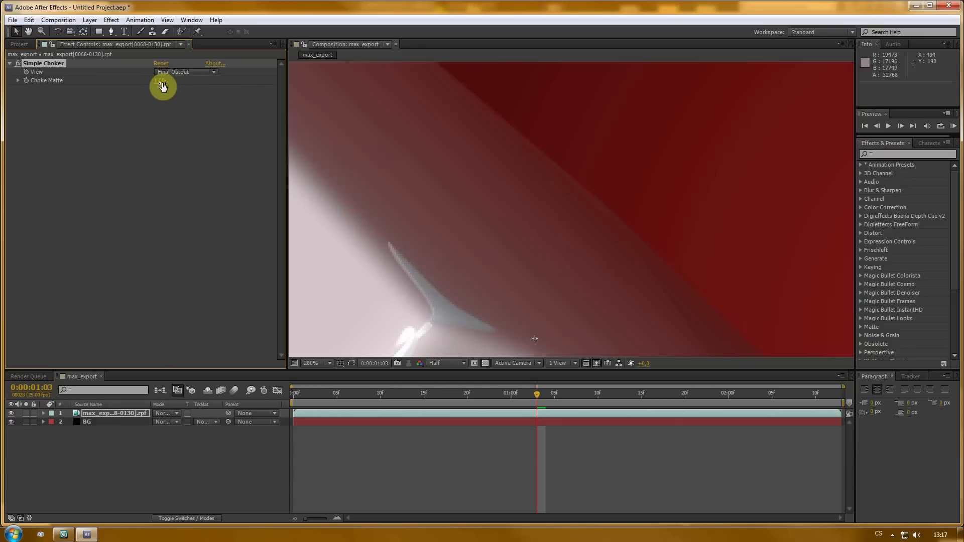
{"action": "left_click", "coordinate": [162, 82]}
{"action": "left_click", "coordinate": [161, 81]}
- Scrub through the composition at different zoom levels to review the choked edges over the background
{"action": "scroll", "coordinate": [541, 158], "scroll_direction": "down", "scroll_amount": 5}
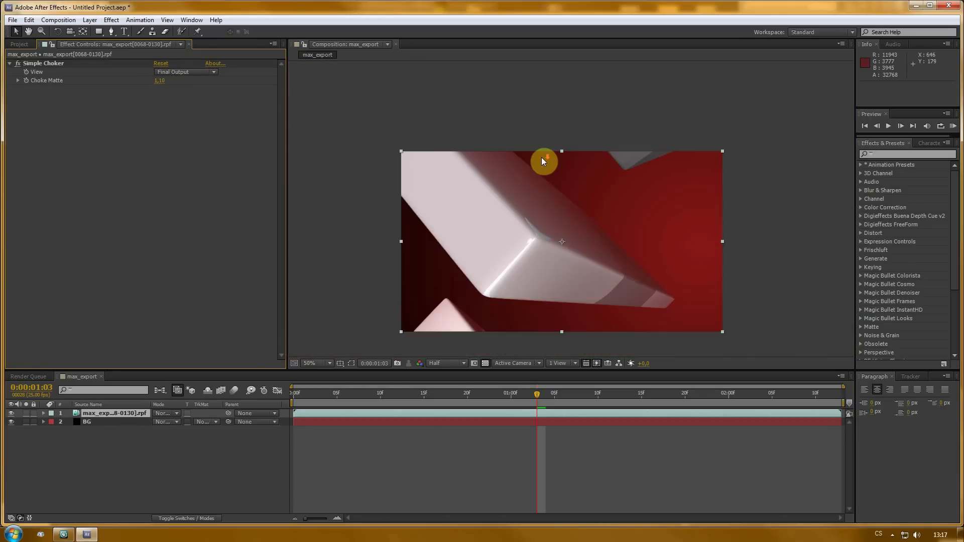
{"action": "scroll", "coordinate": [541, 157], "scroll_direction": "up", "scroll_amount": 1}
{"action": "scroll", "coordinate": [540, 166], "scroll_direction": "down", "scroll_amount": 2}
{"action": "scroll", "coordinate": [551, 239], "scroll_direction": "up", "scroll_amount": 4}
{"action": "key", "text": "comma"}
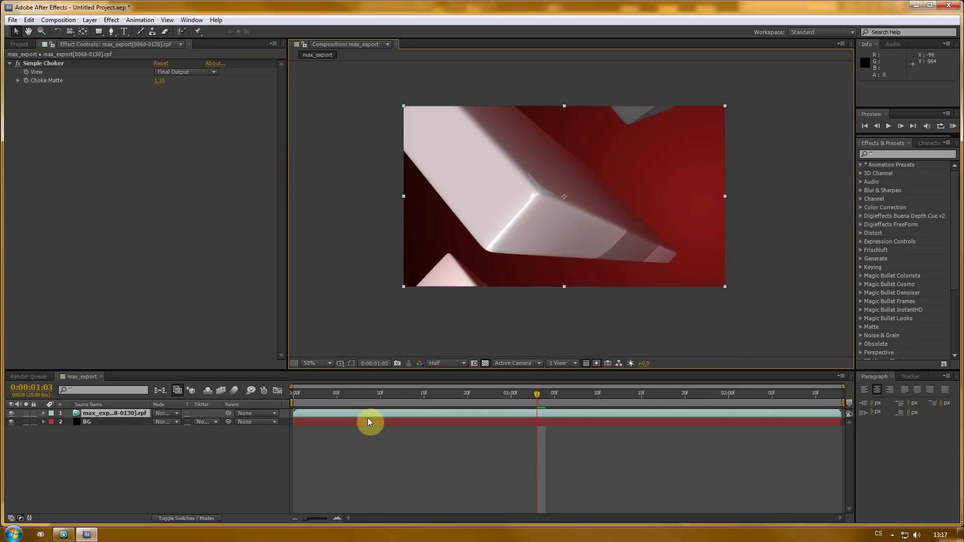
{"action": "left_click_drag", "start_coordinate": [387, 394], "coordinate": [307, 390]}
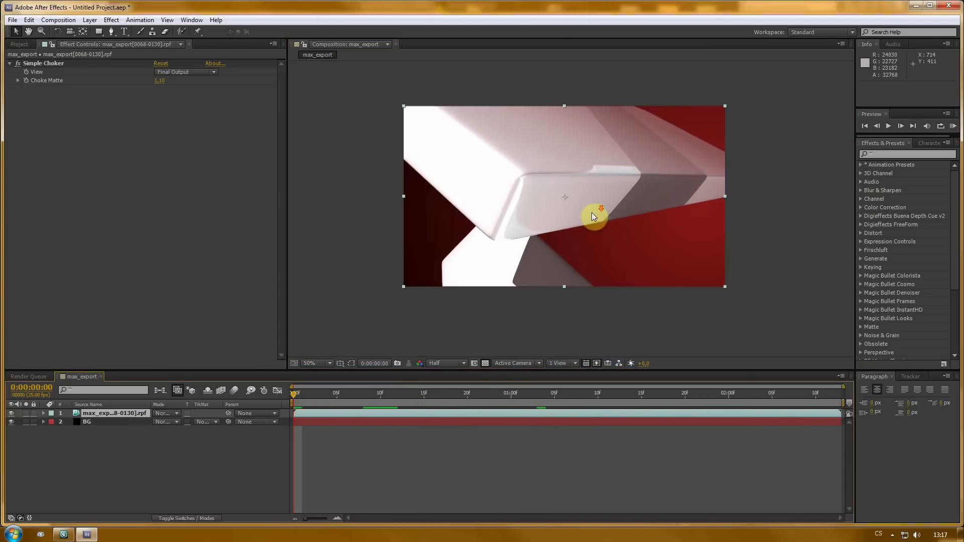
{"action": "key", "text": "period"}
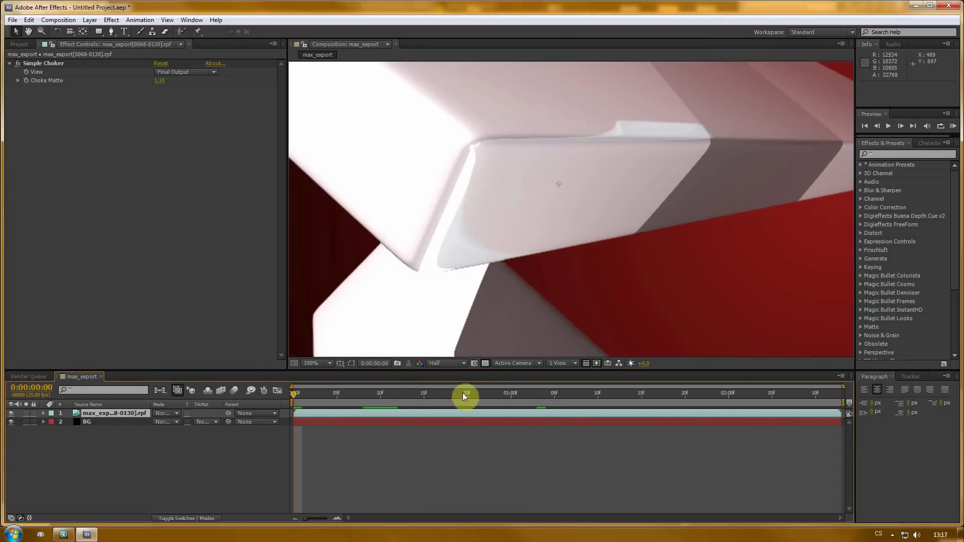
{"action": "left_click_drag", "start_coordinate": [464, 369], "coordinate": [462, 404]}
{"action": "key", "text": "comma"}
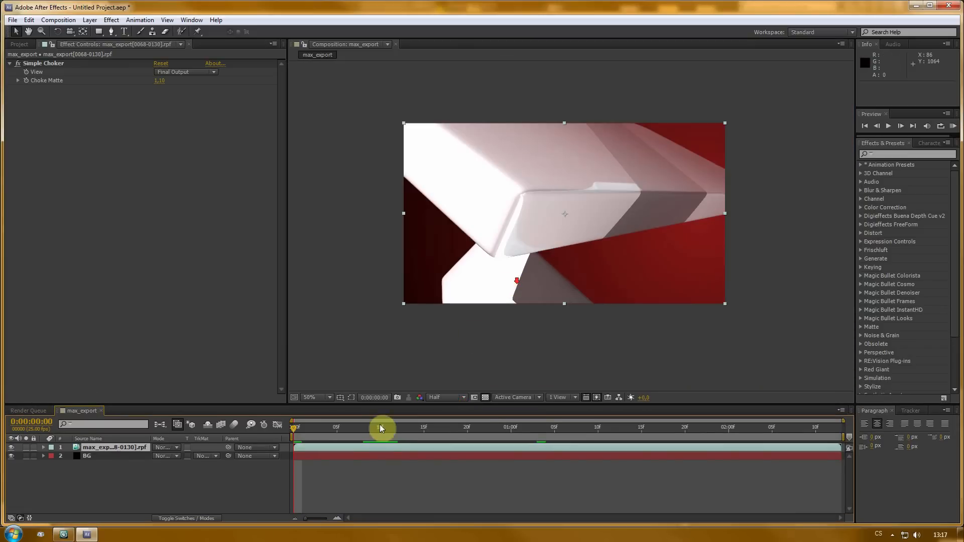
{"action": "left_click_drag", "start_coordinate": [291, 429], "coordinate": [354, 429]}
- Switch to 3ds Max and inspect the camera's animated path from perspective and top views across frames
{"action": "left_click", "coordinate": [63, 534]}
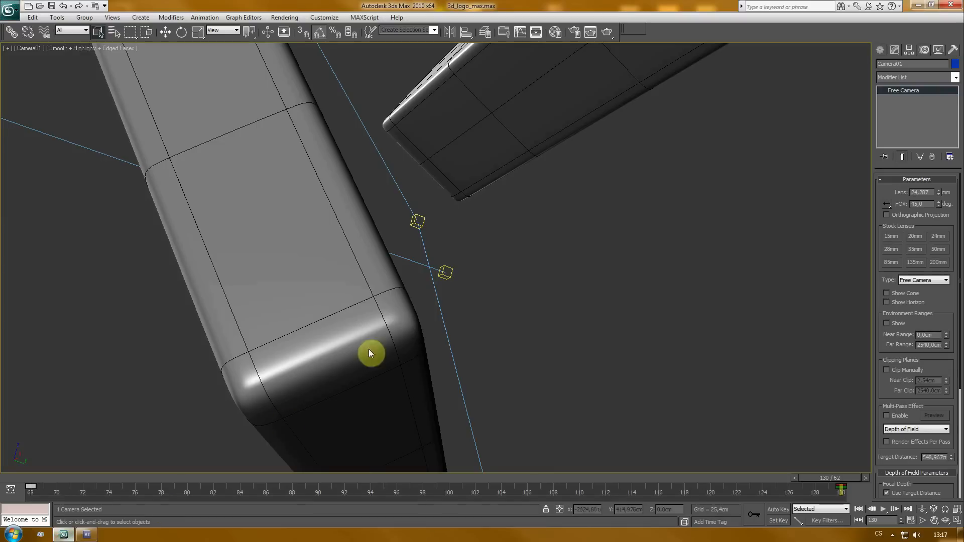
{"action": "key", "text": "p"}
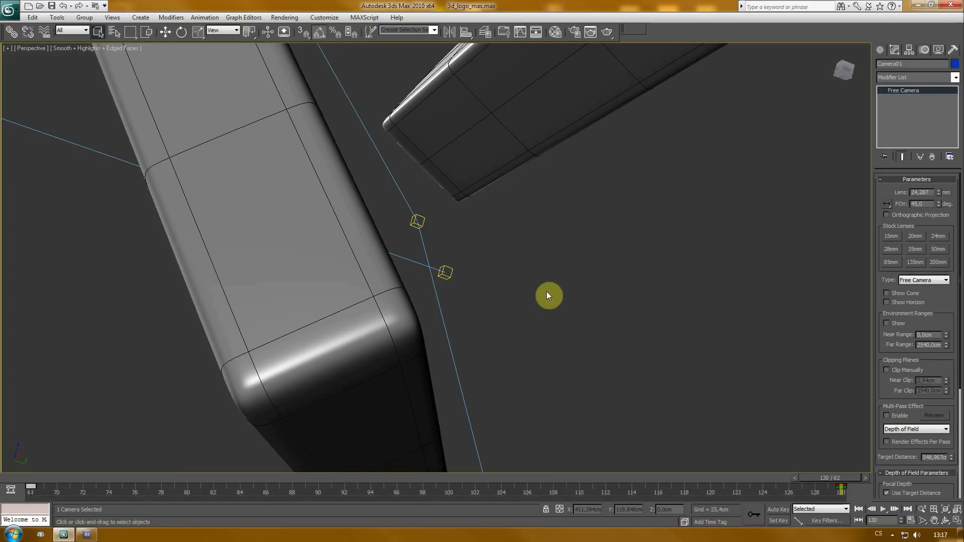
{"action": "key", "text": "z"}
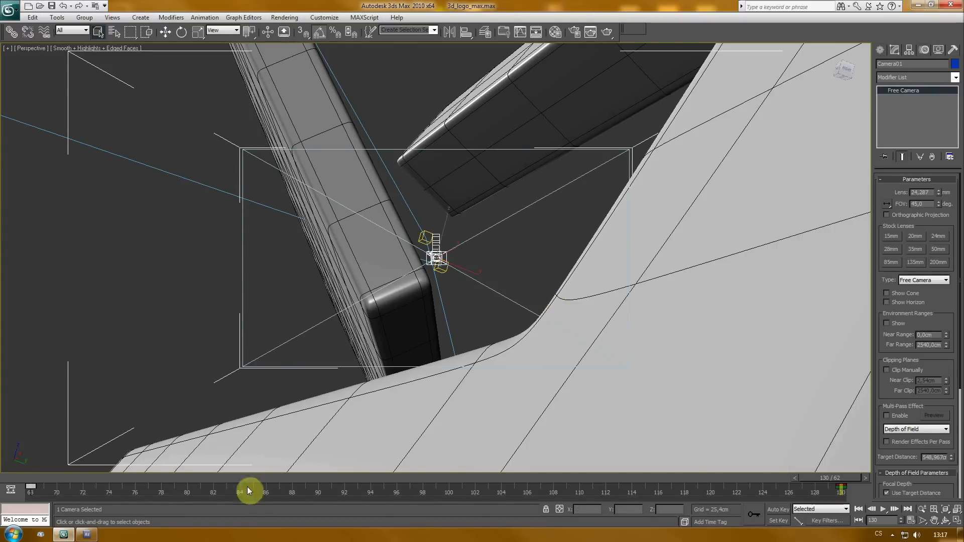
{"action": "left_click_drag", "start_coordinate": [315, 381], "coordinate": [334, 386]}
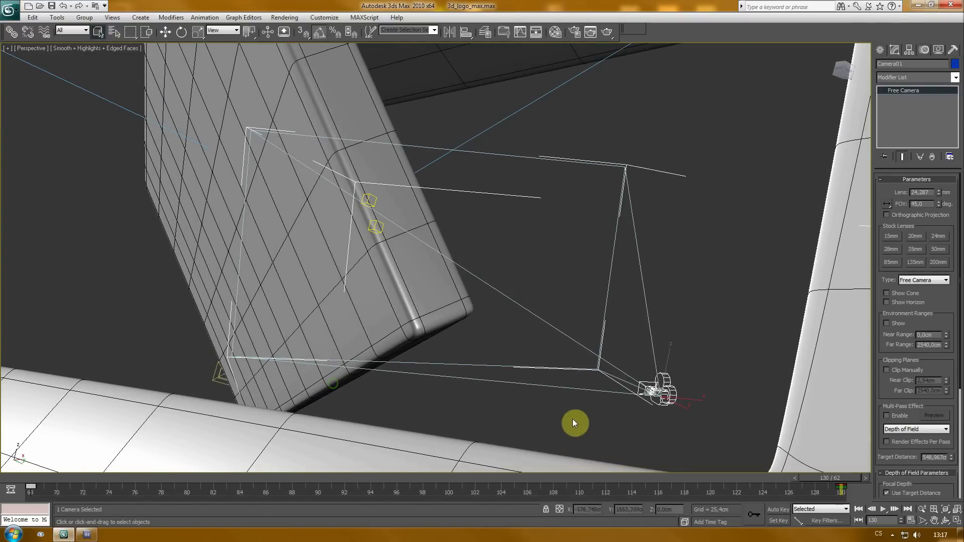
{"action": "left_click_drag", "start_coordinate": [574, 419], "coordinate": [465, 299]}
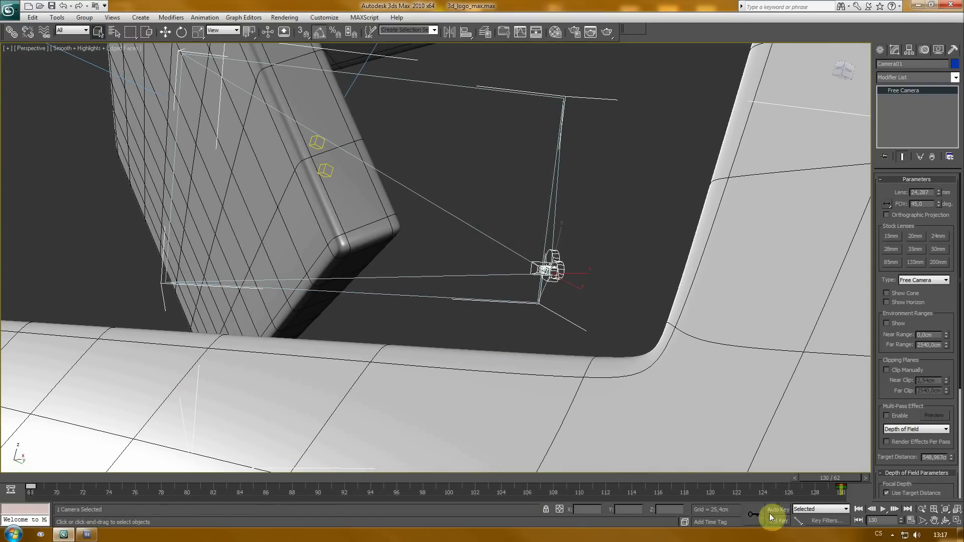
{"action": "left_click_drag", "start_coordinate": [833, 481], "coordinate": [436, 488]}
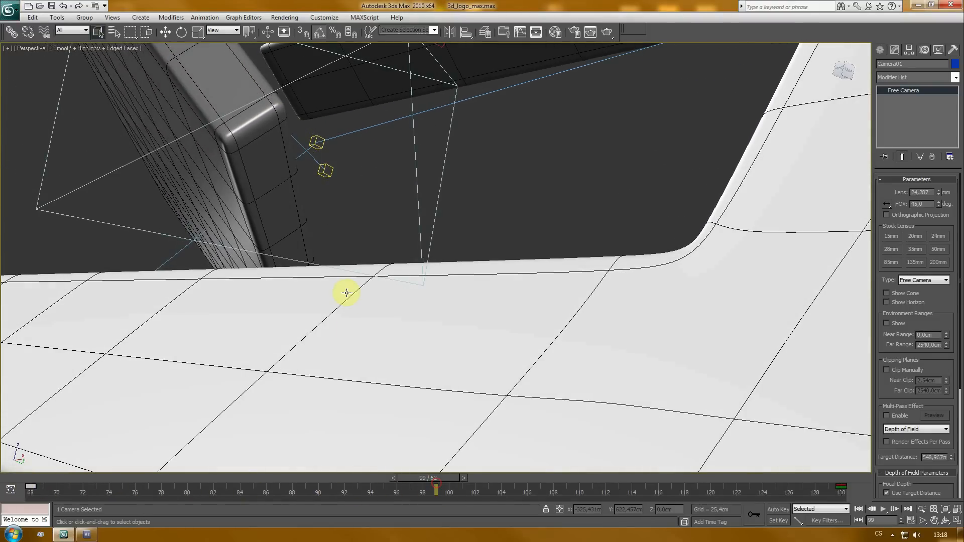
{"action": "scroll", "coordinate": [347, 296], "scroll_direction": "down", "scroll_amount": 5}
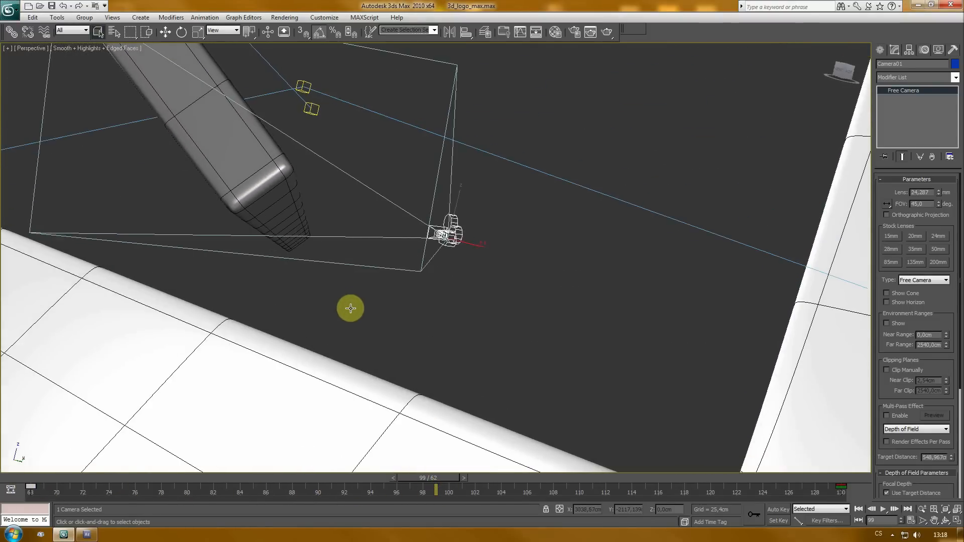
{"action": "left_click_drag", "start_coordinate": [441, 480], "coordinate": [31, 486]}
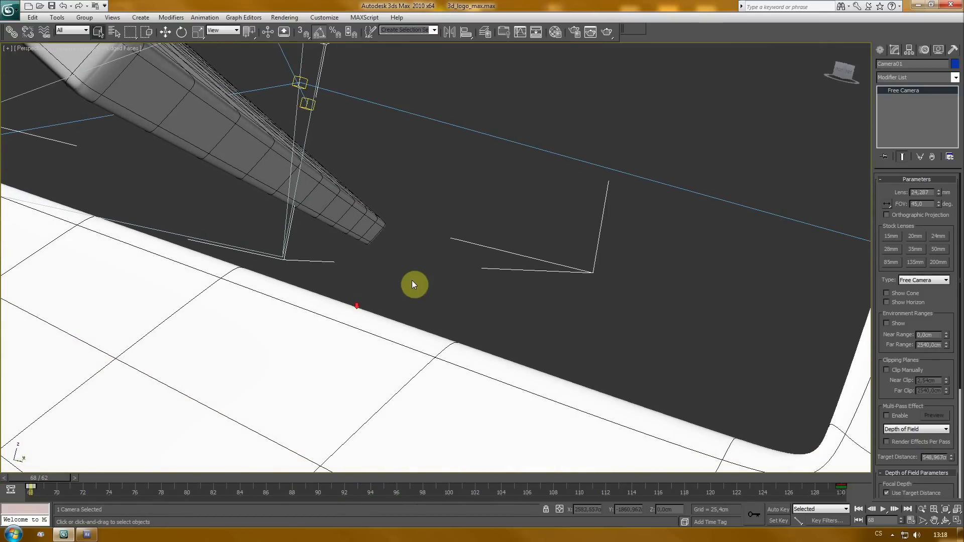
{"action": "key", "text": "t"}
{"action": "scroll", "coordinate": [572, 340], "scroll_direction": "down", "scroll_amount": 6}
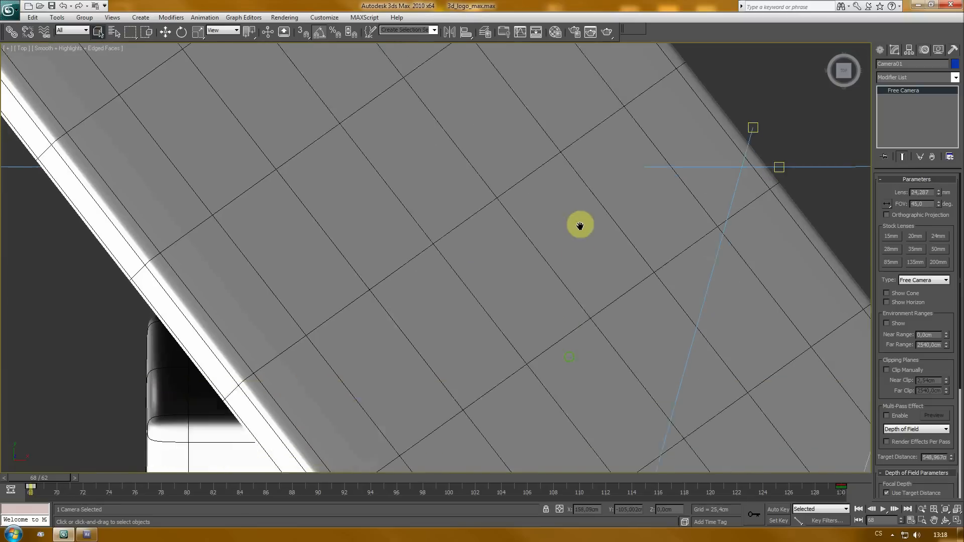
{"action": "scroll", "coordinate": [550, 346], "scroll_direction": "down", "scroll_amount": 2}
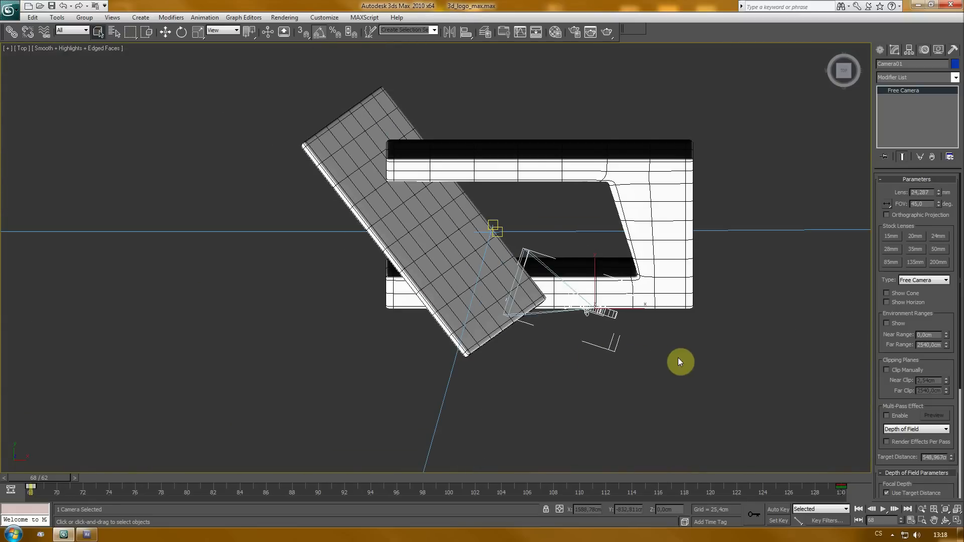
{"action": "mouse_move", "coordinate": [680, 362]}
{"action": "left_mouse_down"}
{"action": "mouse_move", "coordinate": [650, 342]}
{"action": "mouse_move", "coordinate": [673, 348]}
{"action": "left_mouse_up"}
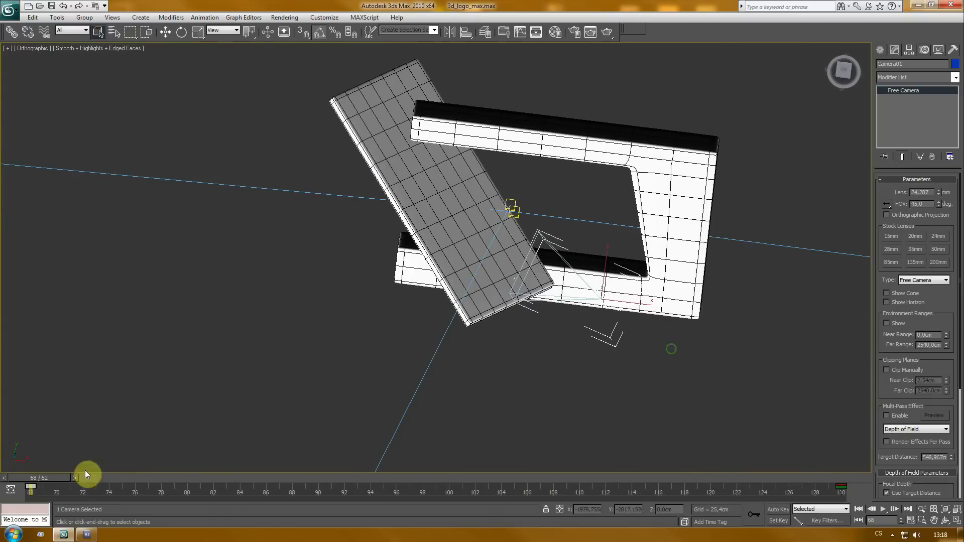
{"action": "left_click_drag", "start_coordinate": [47, 475], "coordinate": [11, 480]}
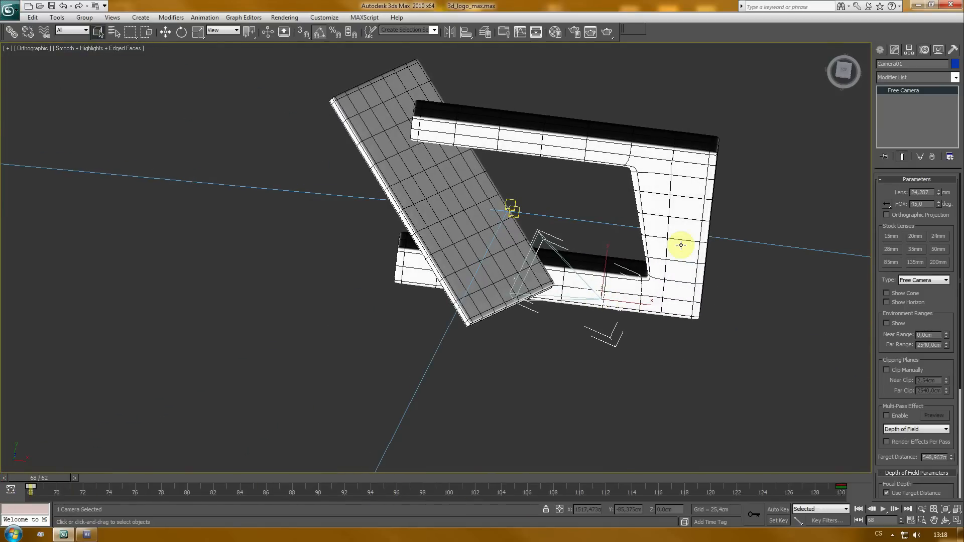
{"action": "left_click_drag", "start_coordinate": [60, 484], "coordinate": [2, 525]}
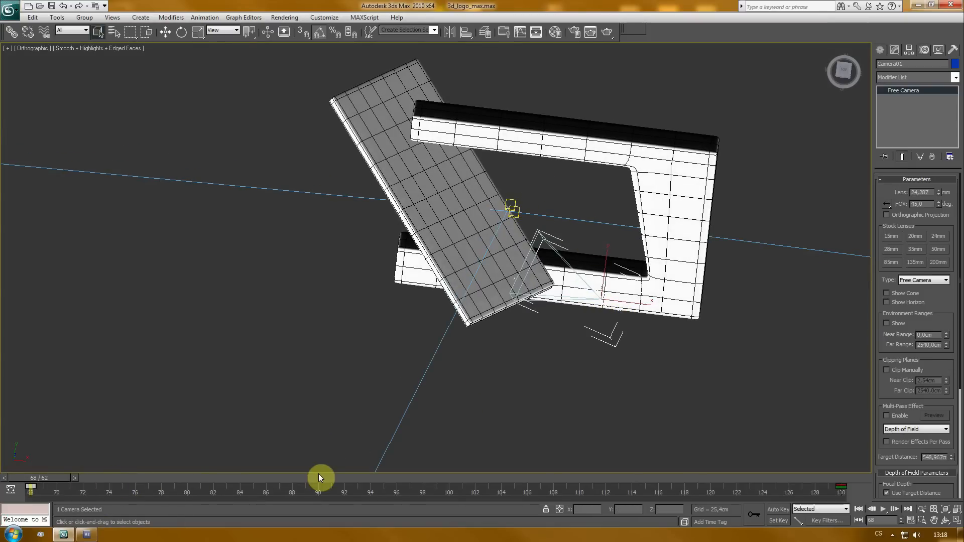
{"action": "key", "text": "p"}
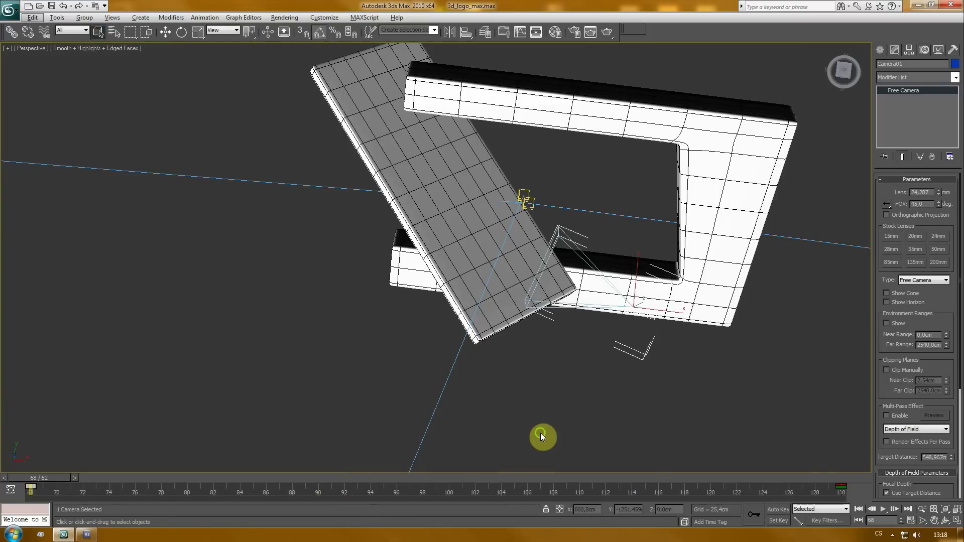
{"action": "left_click_drag", "start_coordinate": [542, 437], "coordinate": [522, 369]}
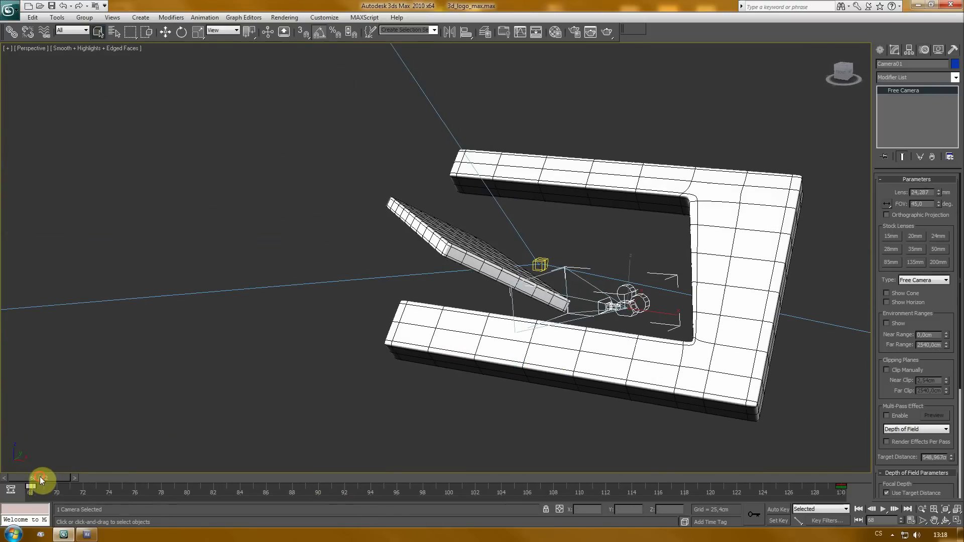
{"action": "mouse_move", "coordinate": [43, 477]}
{"action": "left_mouse_down"}
{"action": "mouse_move", "coordinate": [853, 492]}
{"action": "mouse_move", "coordinate": [12, 495]}
{"action": "mouse_move", "coordinate": [30, 491]}
{"action": "left_mouse_up"}
- Switch back to After Effects and import the camera from the RPF footage layer with RPF Camera Import
{"action": "left_click", "coordinate": [87, 535]}
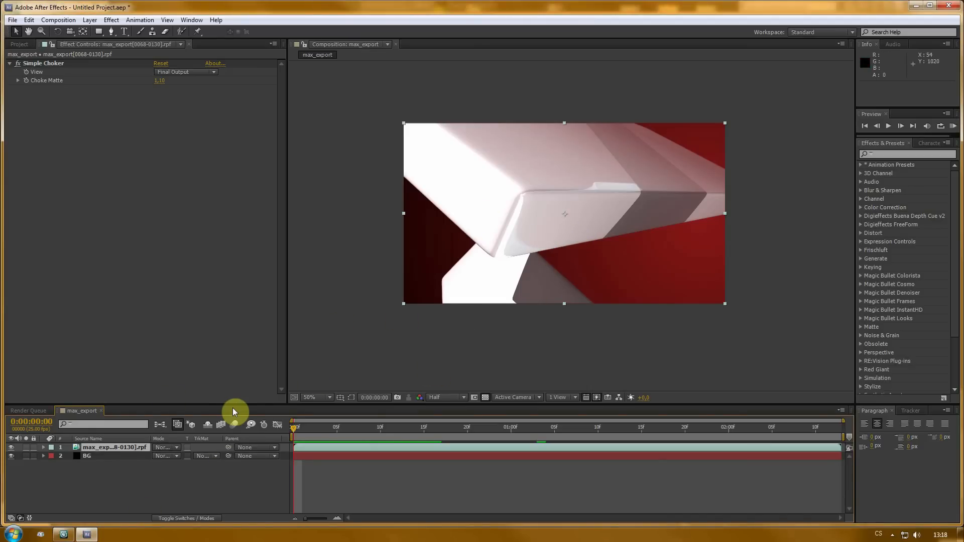
{"action": "right_click", "coordinate": [93, 446]}
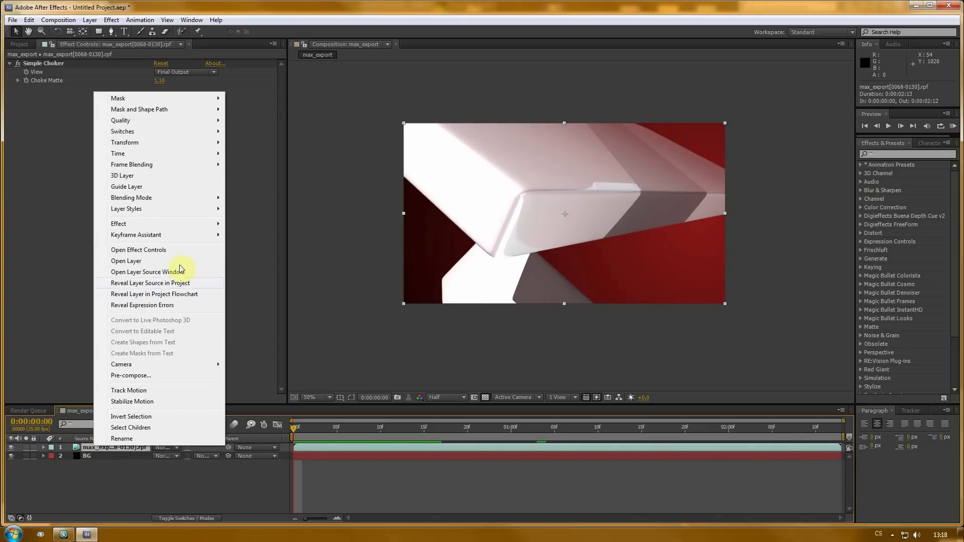
{"action": "mouse_move", "coordinate": [167, 234]}
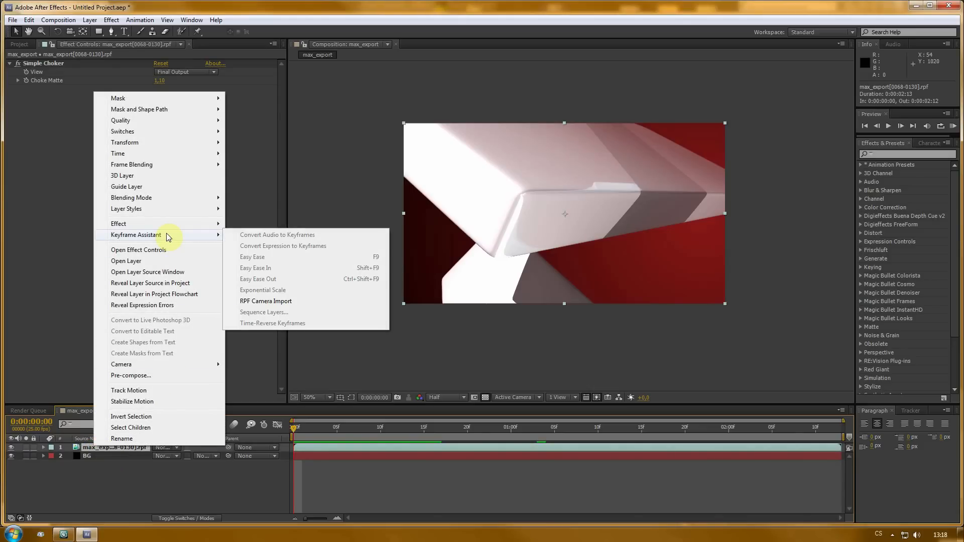
{"action": "left_click", "coordinate": [284, 302]}
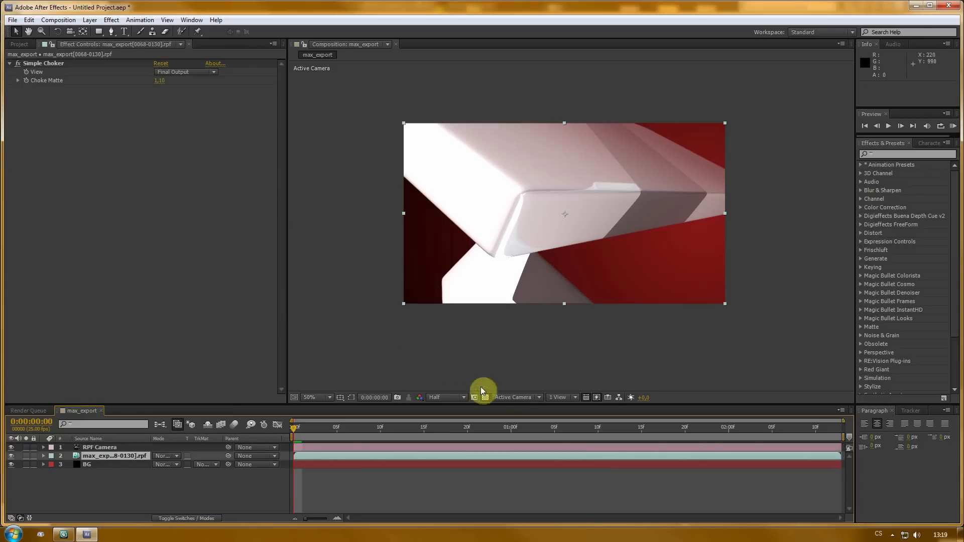
- Switch the composition viewer to Custom View 2 and examine the imported RPF Camera across the timeline
{"action": "left_click", "coordinate": [512, 397]}
{"action": "left_click", "coordinate": [526, 375]}
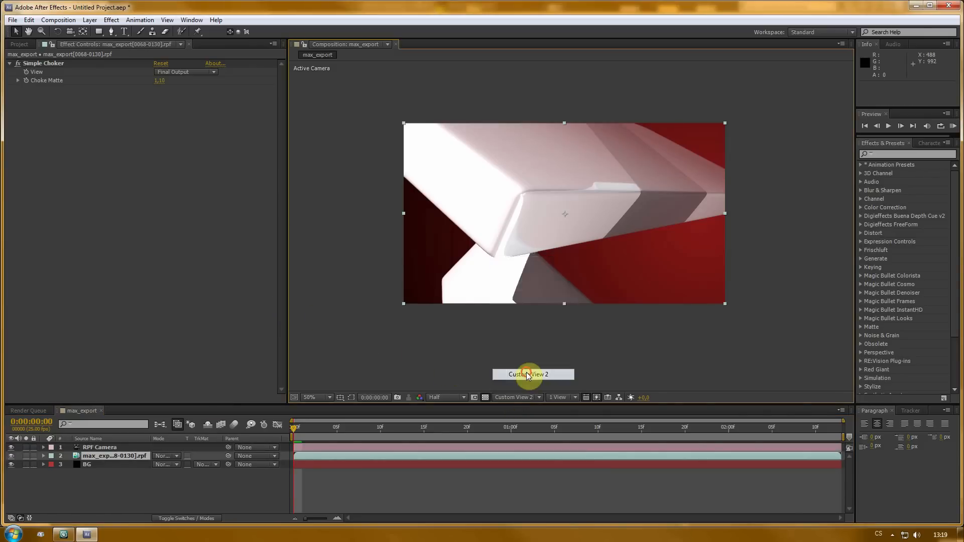
{"action": "left_click", "coordinate": [521, 194]}
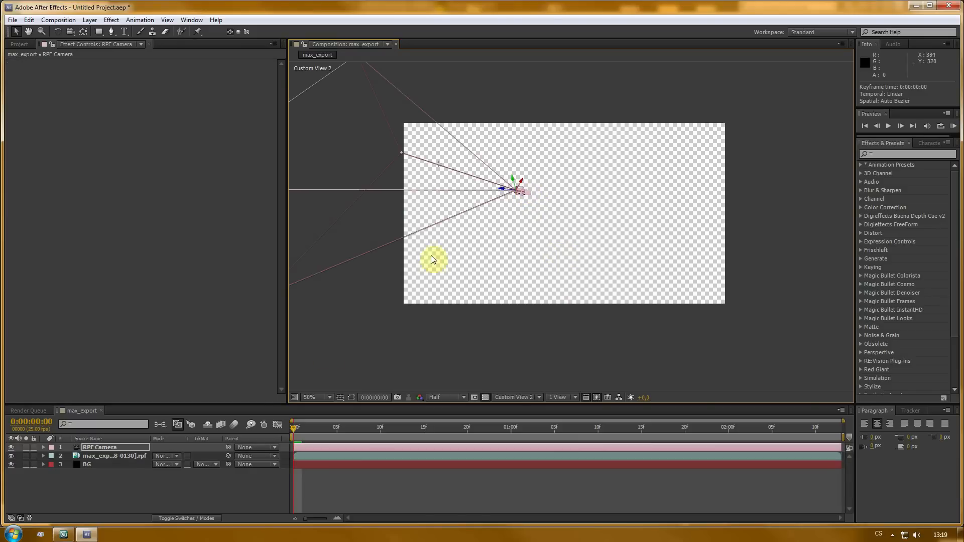
{"action": "left_click_drag", "start_coordinate": [295, 426], "coordinate": [354, 438]}
{"action": "left_click_drag", "start_coordinate": [429, 438], "coordinate": [177, 441]}
{"action": "scroll", "coordinate": [484, 200], "scroll_direction": "up", "scroll_amount": 2}
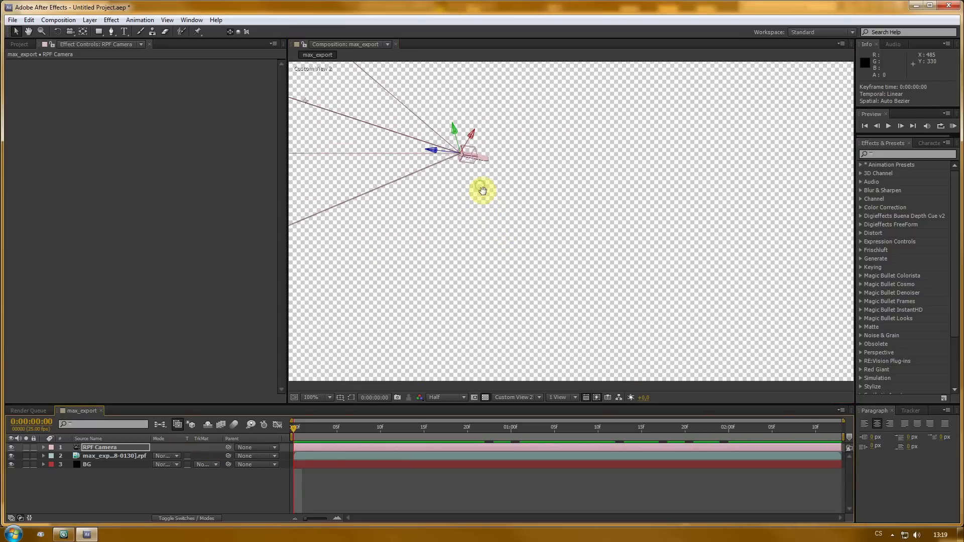
{"action": "scroll", "coordinate": [482, 190], "scroll_direction": "up", "scroll_amount": 1}
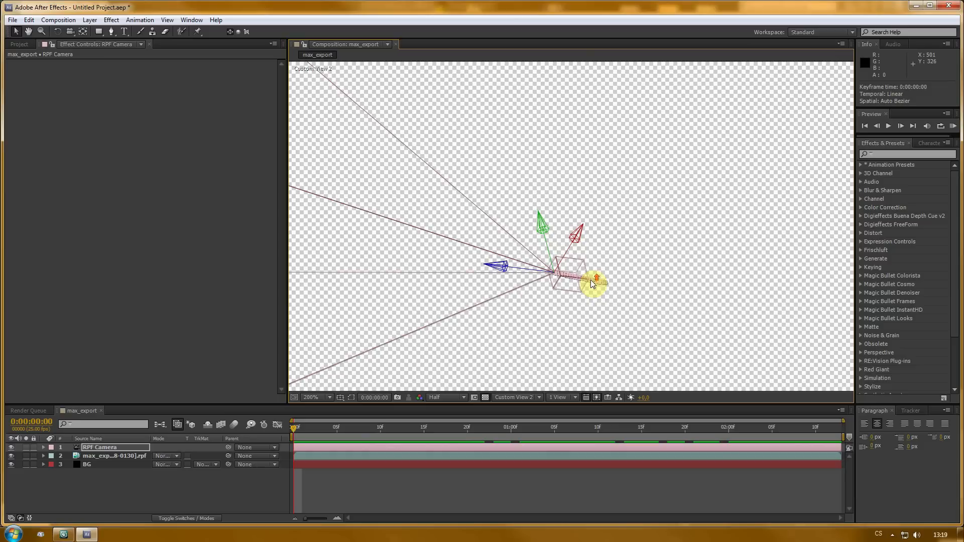
{"action": "left_click_drag", "start_coordinate": [590, 279], "coordinate": [537, 220]}
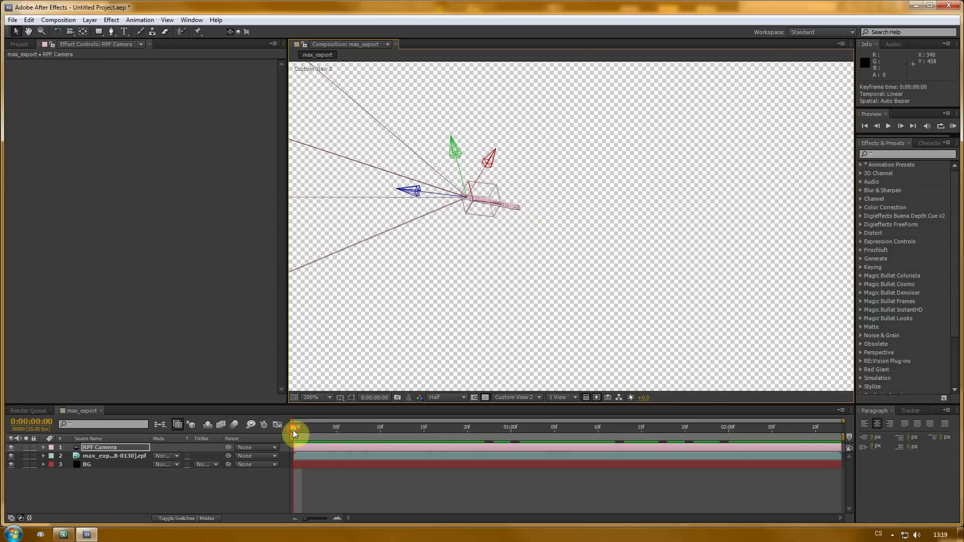
{"action": "mouse_move", "coordinate": [294, 430]}
{"action": "left_mouse_down"}
{"action": "mouse_move", "coordinate": [575, 438]}
{"action": "mouse_move", "coordinate": [794, 461]}
{"action": "mouse_move", "coordinate": [364, 445]}
{"action": "mouse_move", "coordinate": [867, 452]}
{"action": "mouse_move", "coordinate": [281, 443]}
{"action": "left_mouse_up"}
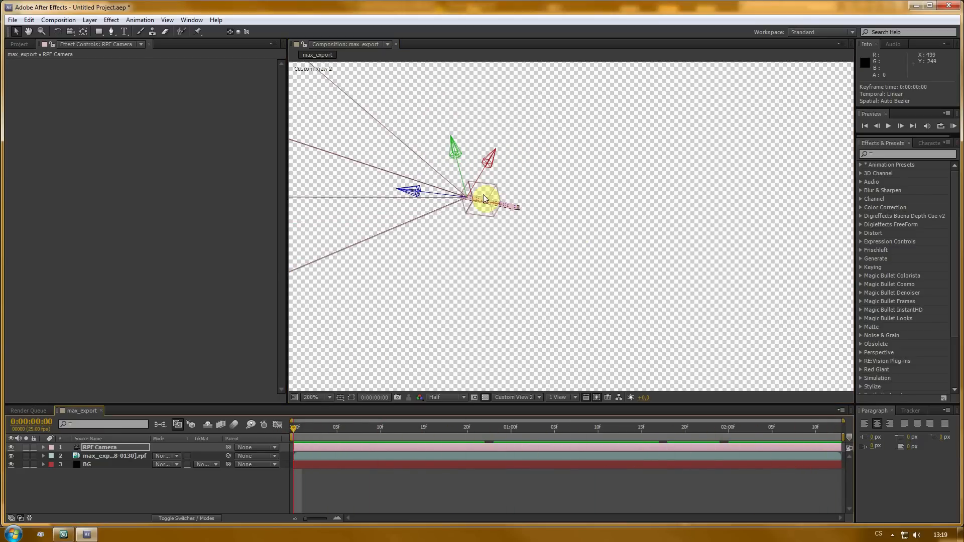
- Examine the camera path in the Top view while scrubbing the timeline, then return the viewer to Active Camera
{"action": "left_click", "coordinate": [520, 397]}
{"action": "left_click", "coordinate": [516, 319]}
{"action": "scroll", "coordinate": [547, 294], "scroll_direction": "down", "scroll_amount": 5}
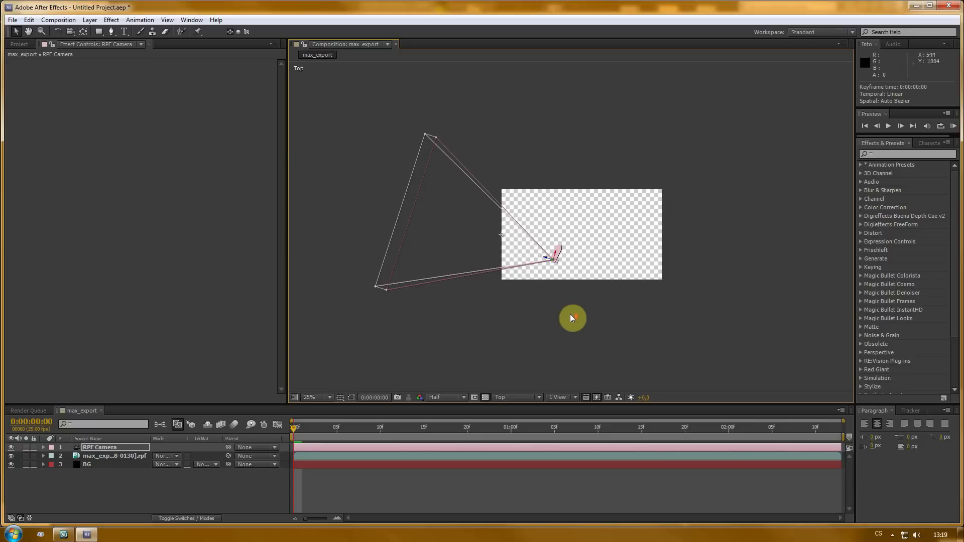
{"action": "scroll", "coordinate": [571, 316], "scroll_direction": "up", "scroll_amount": 5}
{"action": "left_click_drag", "start_coordinate": [293, 432], "coordinate": [520, 430]}
{"action": "left_click_drag", "start_coordinate": [457, 428], "coordinate": [284, 432]}
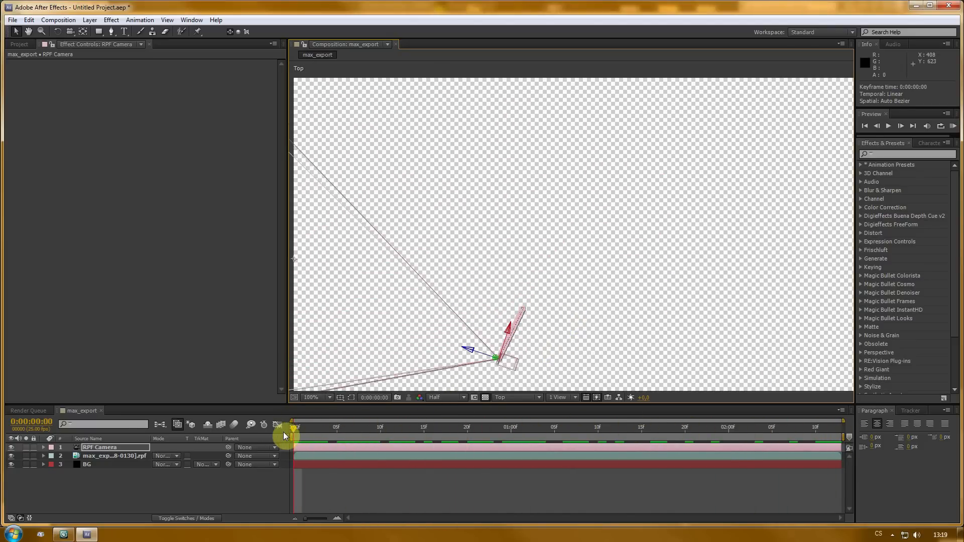
{"action": "scroll", "coordinate": [453, 316], "scroll_direction": "down", "scroll_amount": 4}
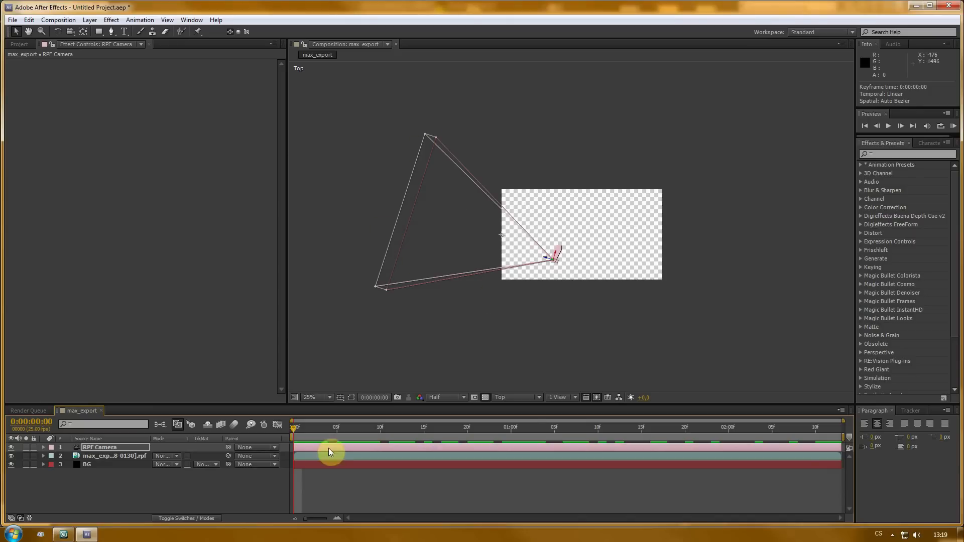
{"action": "left_click", "coordinate": [533, 398]}
{"action": "left_click", "coordinate": [513, 196]}
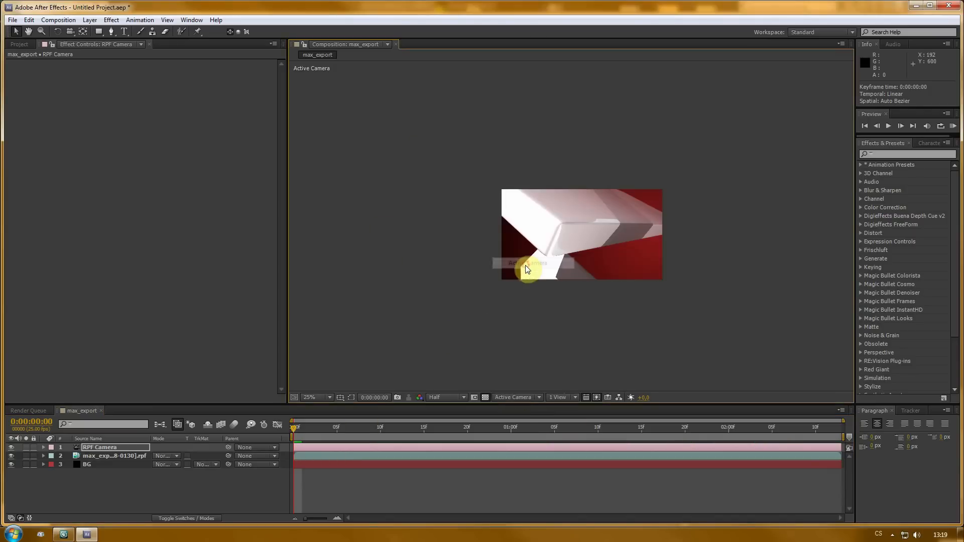
{"action": "scroll", "coordinate": [526, 265], "scroll_direction": "up", "scroll_amount": 4}
{"action": "scroll", "coordinate": [528, 314], "scroll_direction": "down", "scroll_amount": 4}
- Make the BG layer 3D and push its position back behind the logo
{"action": "left_click", "coordinate": [97, 466]}
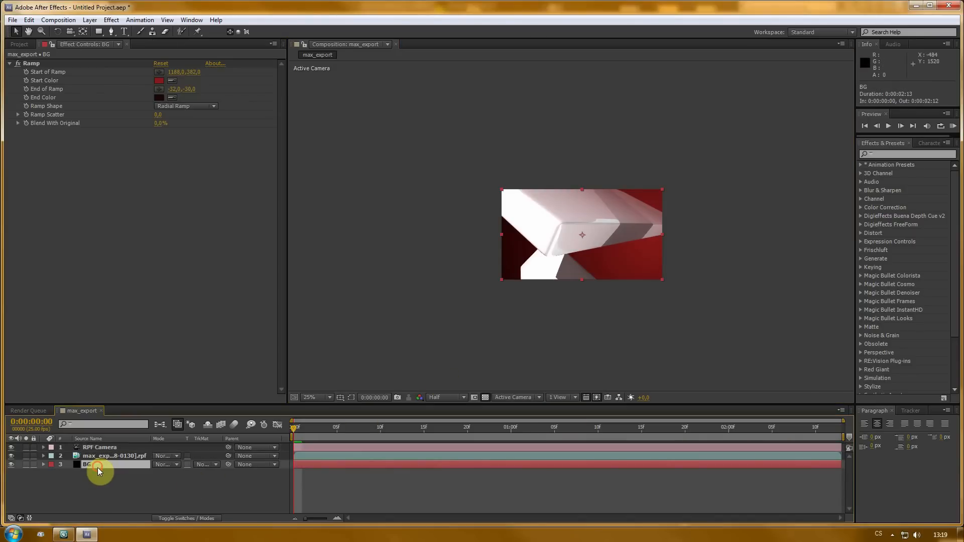
{"action": "key", "text": "F4"}
{"action": "left_click", "coordinate": [209, 464]}
{"action": "scroll", "coordinate": [655, 319], "scroll_direction": "down", "scroll_amount": 2}
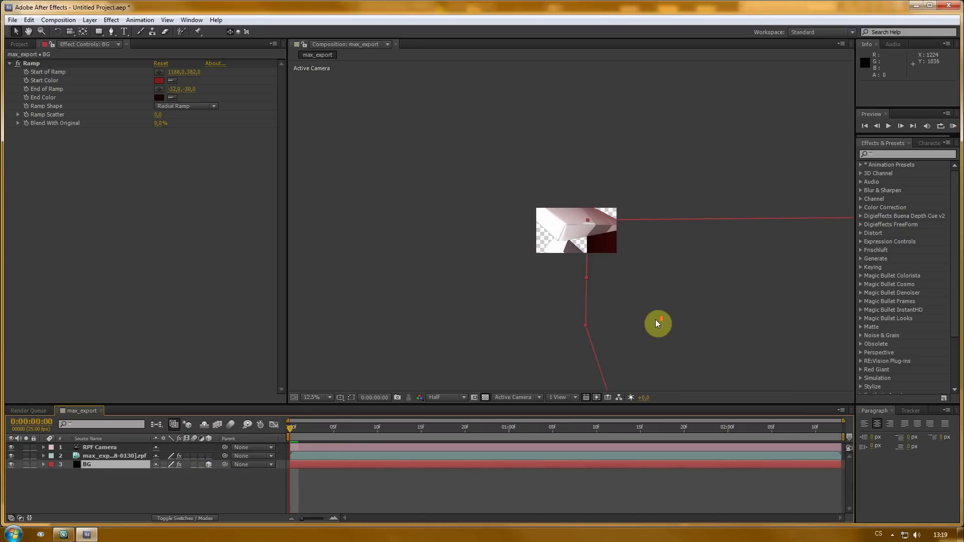
{"action": "scroll", "coordinate": [633, 259], "scroll_direction": "down", "scroll_amount": 3}
{"action": "scroll", "coordinate": [620, 273], "scroll_direction": "up", "scroll_amount": 3}
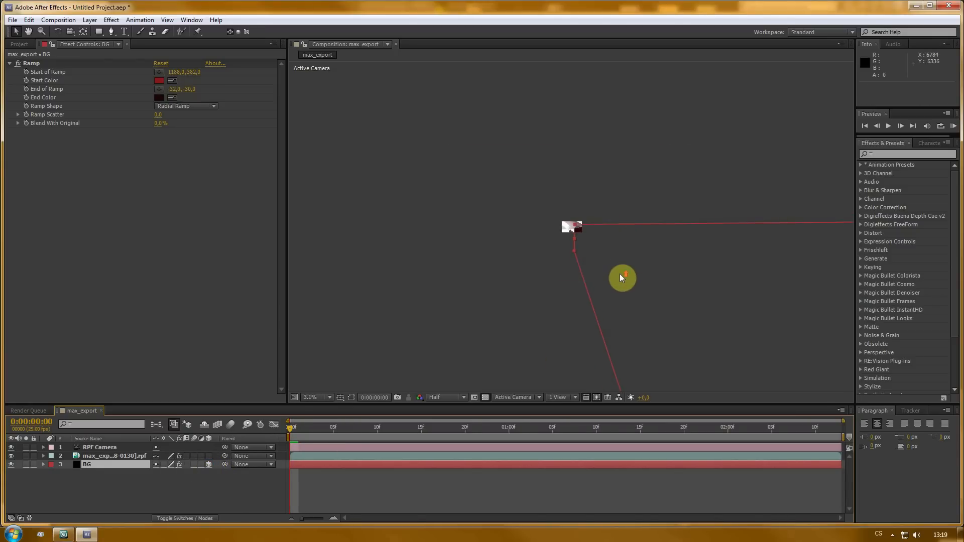
{"action": "scroll", "coordinate": [620, 273], "scroll_direction": "down", "scroll_amount": 1}
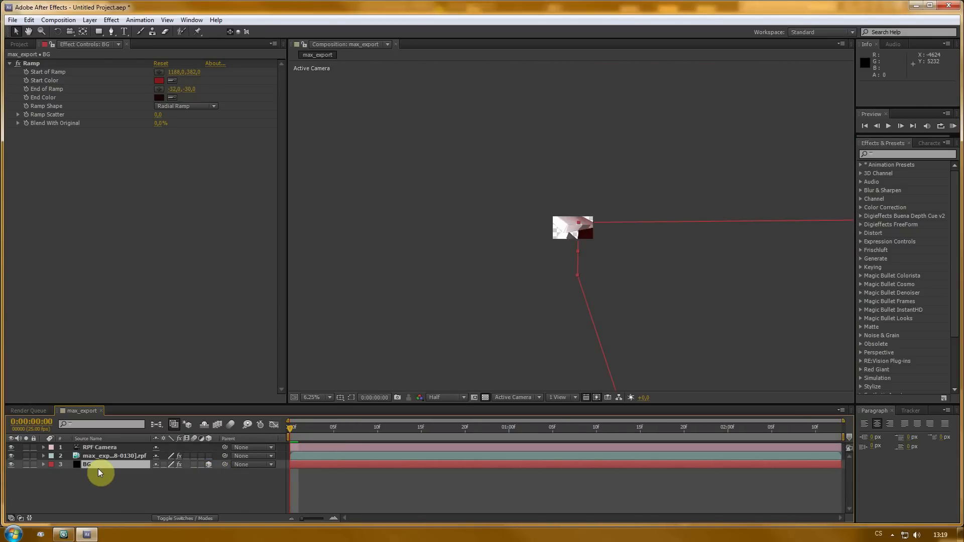
{"action": "key", "text": "p"}
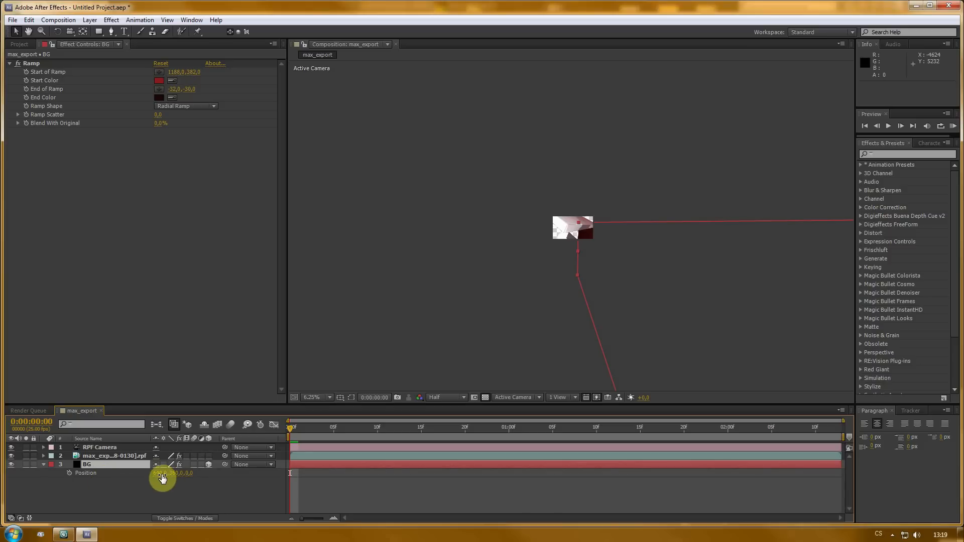
{"action": "left_click_drag", "start_coordinate": [161, 478], "coordinate": [23, 482]}
{"action": "scroll", "coordinate": [637, 295], "scroll_direction": "up", "scroll_amount": 5}
{"action": "scroll", "coordinate": [631, 297], "scroll_direction": "down", "scroll_amount": 1}
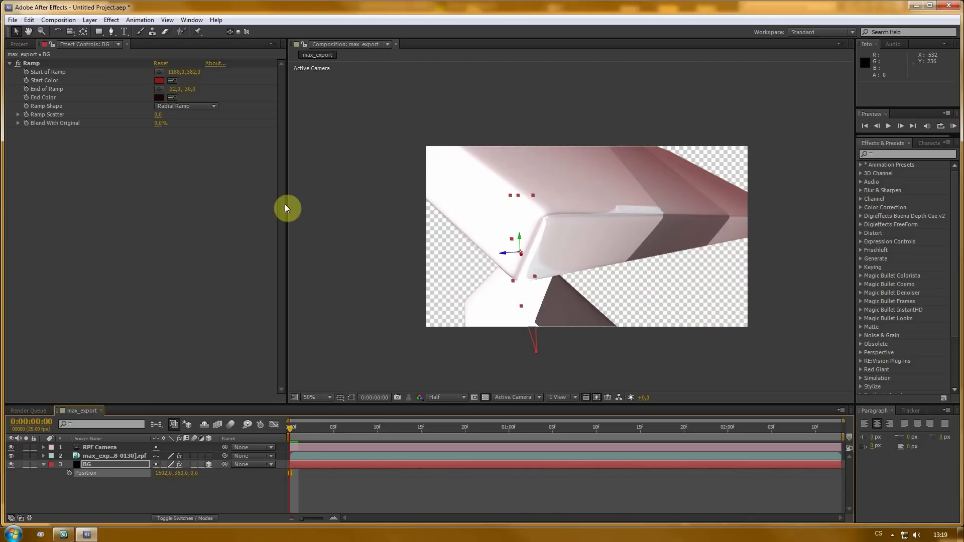
- Rotate the BG layer with the Rotation tool and scale it to 312.8%
{"action": "left_click", "coordinate": [56, 32]}
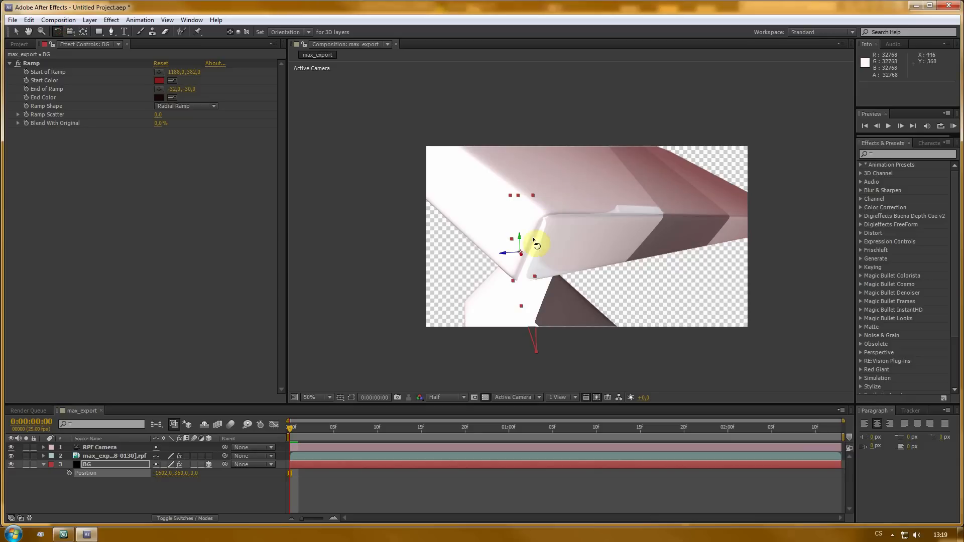
{"action": "mouse_move", "coordinate": [519, 238]}
{"action": "left_mouse_down"}
{"action": "mouse_move", "coordinate": [540, 237]}
{"action": "mouse_move", "coordinate": [534, 248]}
{"action": "left_mouse_up"}
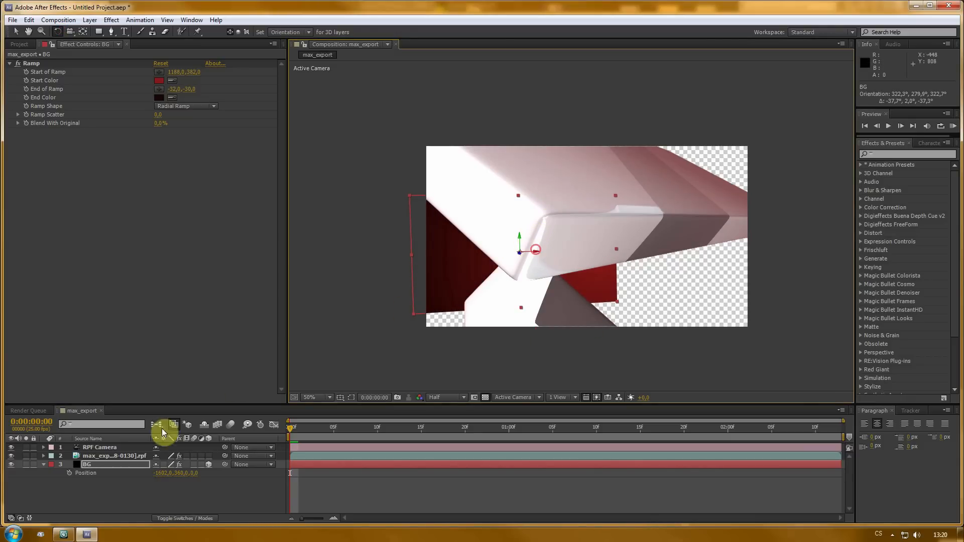
{"action": "left_click", "coordinate": [99, 464]}
{"action": "key", "text": "s"}
{"action": "left_click_drag", "start_coordinate": [172, 474], "coordinate": [272, 472]}
- Move the BG layer so it fills the frame behind the logo at the first frame
{"action": "key", "text": "v"}
{"action": "key", "text": "comma"}
{"action": "key", "text": "comma"}
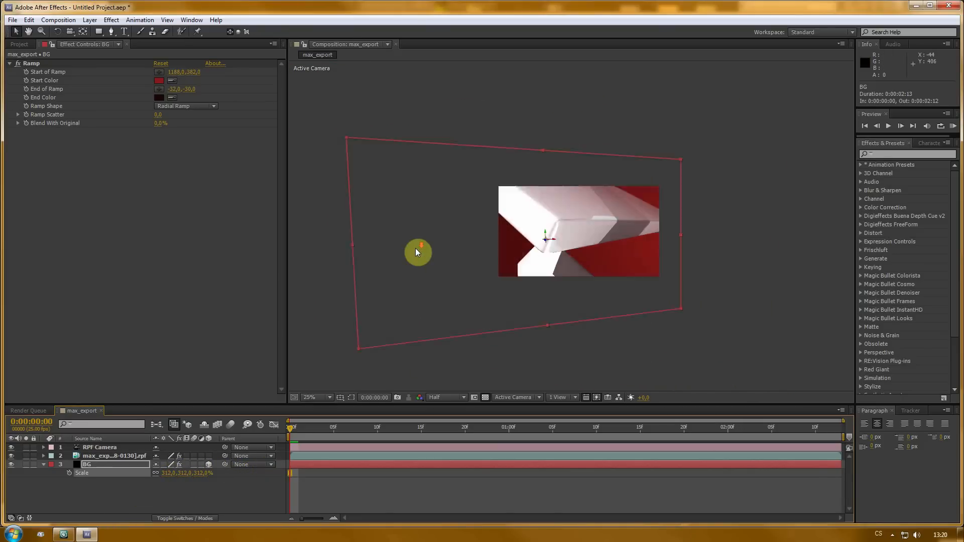
{"action": "key", "text": "comma"}
{"action": "left_click_drag", "start_coordinate": [479, 268], "coordinate": [553, 243]}
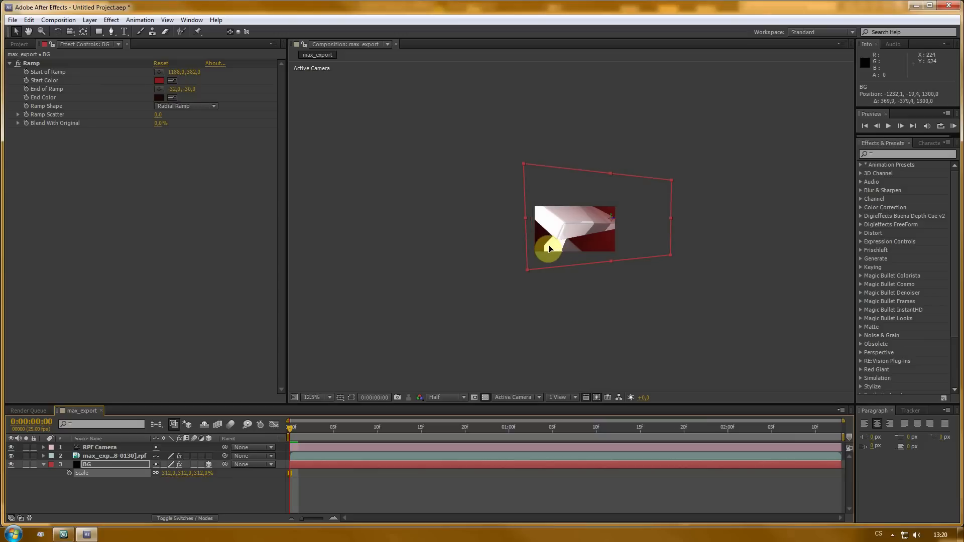
{"action": "key", "text": "period"}
{"action": "key", "text": "period"}
{"action": "key", "text": "period"}
- Reposition the BG layer so it covers the background at the last frame, then return to the start
{"action": "left_click_drag", "start_coordinate": [308, 430], "coordinate": [869, 432]}
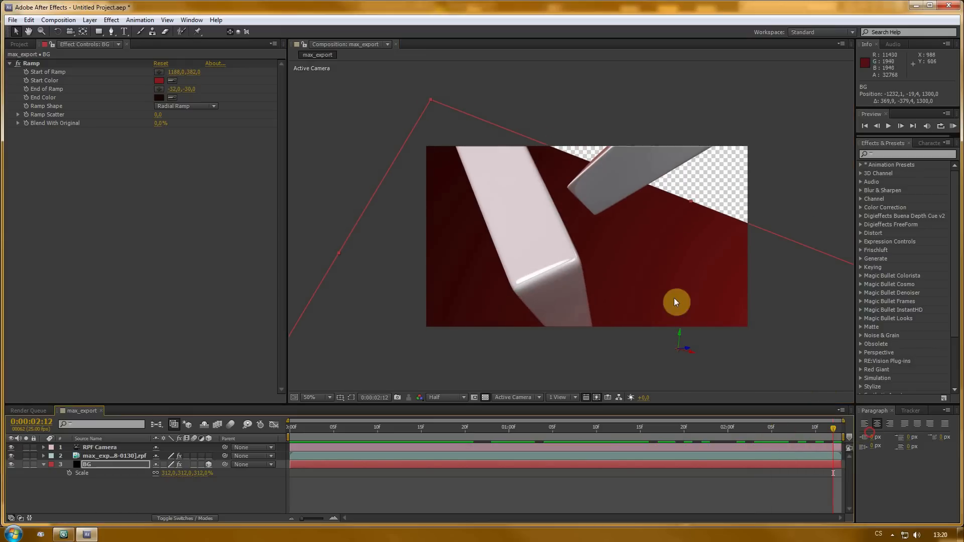
{"action": "left_click_drag", "start_coordinate": [679, 333], "coordinate": [666, 173]}
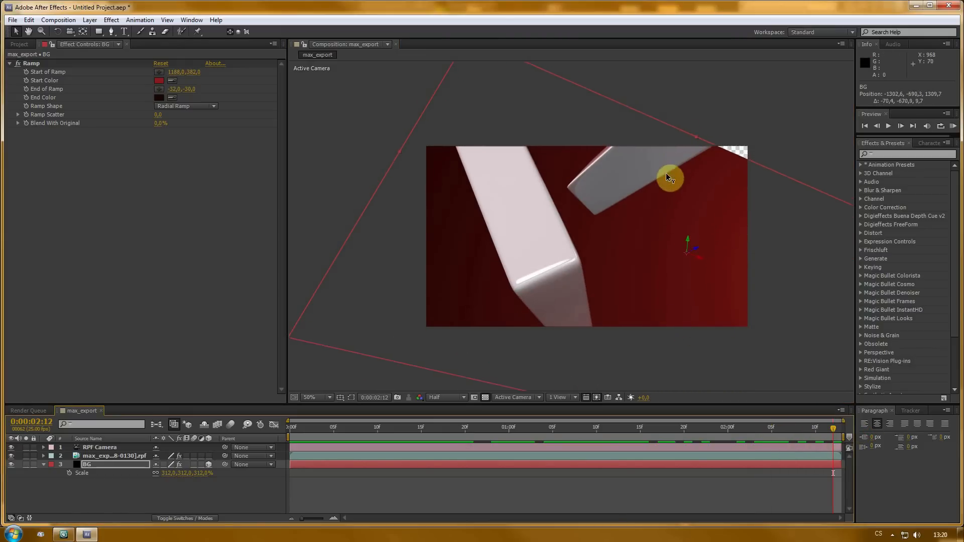
{"action": "left_click", "coordinate": [834, 430]}
{"action": "left_click_drag", "start_coordinate": [817, 431], "coordinate": [294, 432]}
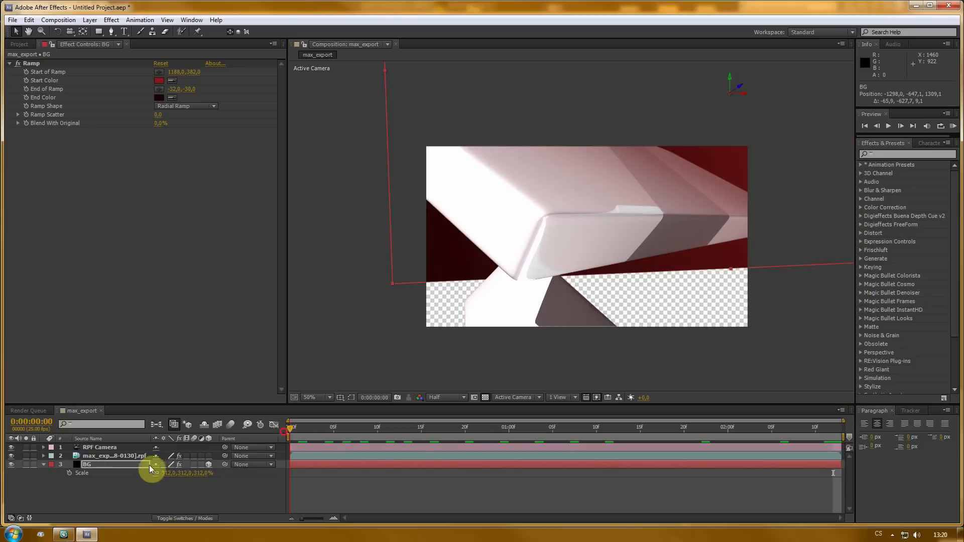
- Scale the BG layer to about 407% and adjust its position at the first and last frames
{"action": "left_click_drag", "start_coordinate": [173, 477], "coordinate": [226, 472]}
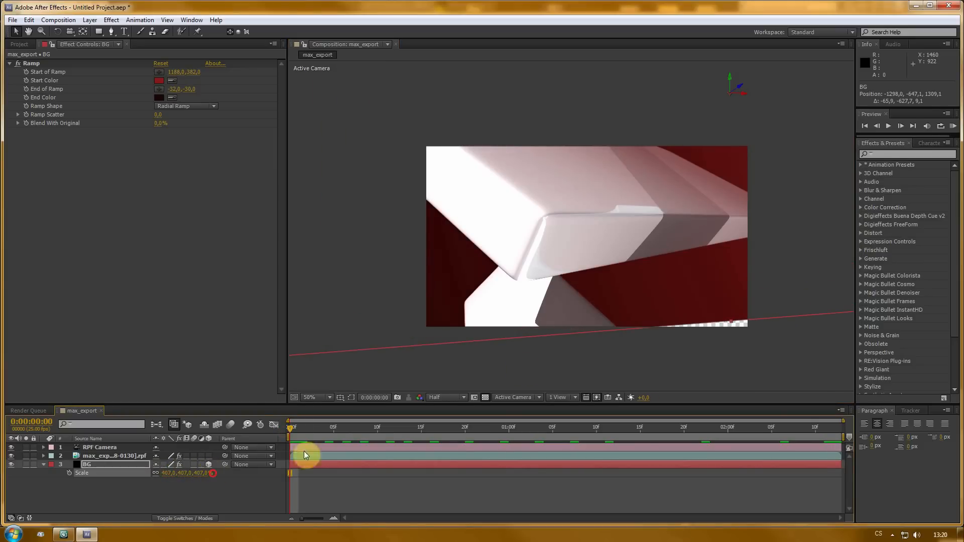
{"action": "left_click_drag", "start_coordinate": [731, 80], "coordinate": [727, 121]}
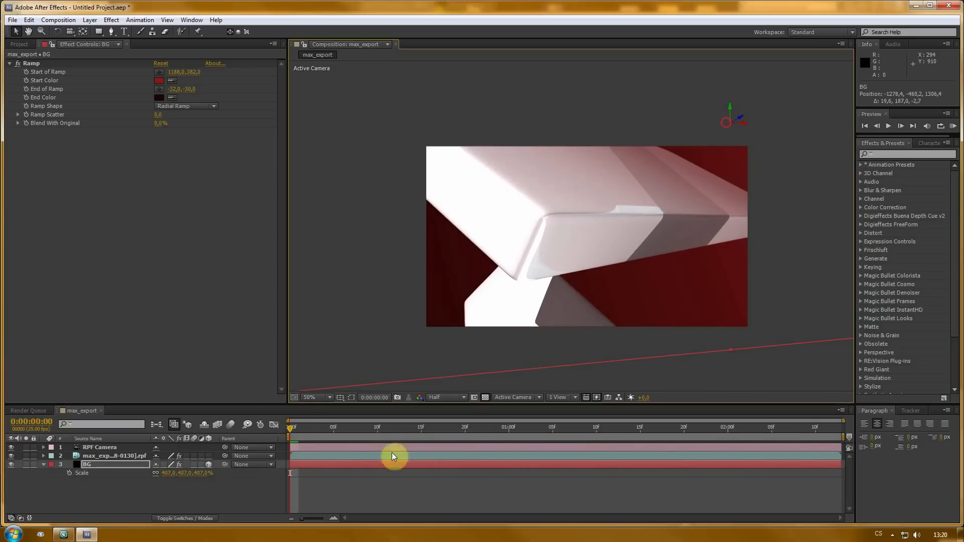
{"action": "left_click_drag", "start_coordinate": [291, 431], "coordinate": [860, 467]}
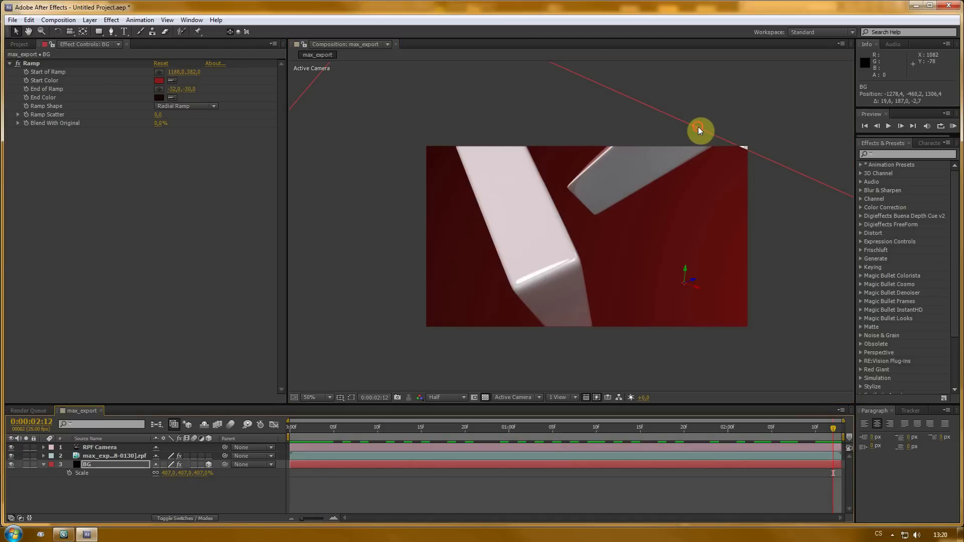
{"action": "left_click_drag", "start_coordinate": [698, 126], "coordinate": [701, 118]}
{"action": "left_click_drag", "start_coordinate": [837, 429], "coordinate": [161, 425]}
{"action": "left_click", "coordinate": [159, 490]}
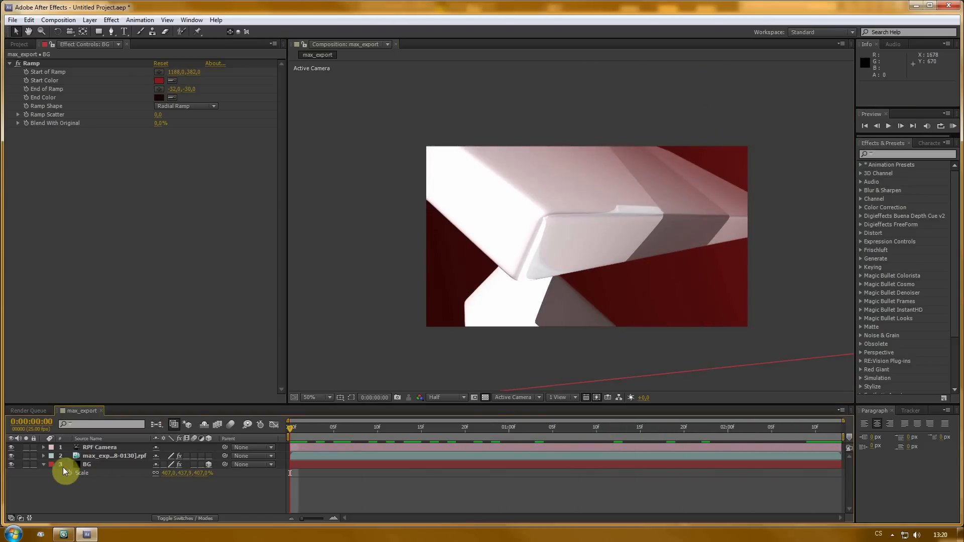
{"action": "left_click", "coordinate": [43, 464]}
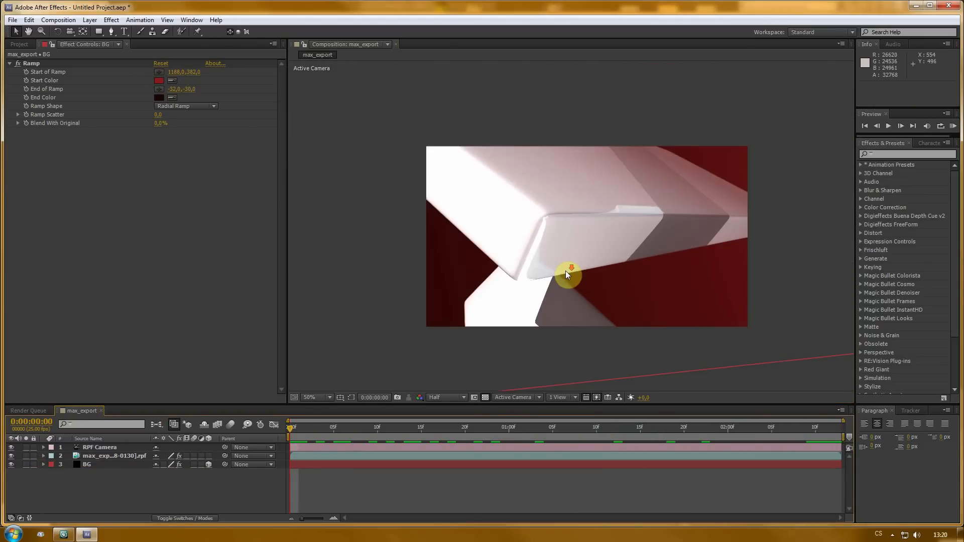
- Duplicate the RPF footage layer and rename the copy z-depth
{"action": "left_click_drag", "start_coordinate": [325, 427], "coordinate": [279, 426]}
{"action": "scroll", "coordinate": [531, 276], "scroll_direction": "up", "scroll_amount": 2}
{"action": "scroll", "coordinate": [531, 277], "scroll_direction": "down", "scroll_amount": 2}
{"action": "left_click_drag", "start_coordinate": [114, 405], "coordinate": [119, 368]}
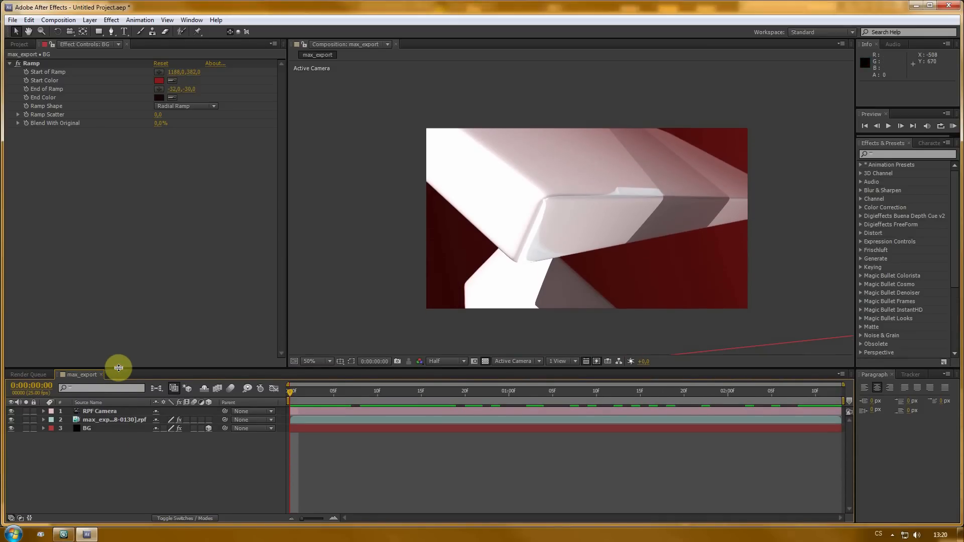
{"action": "left_click", "coordinate": [95, 419]}
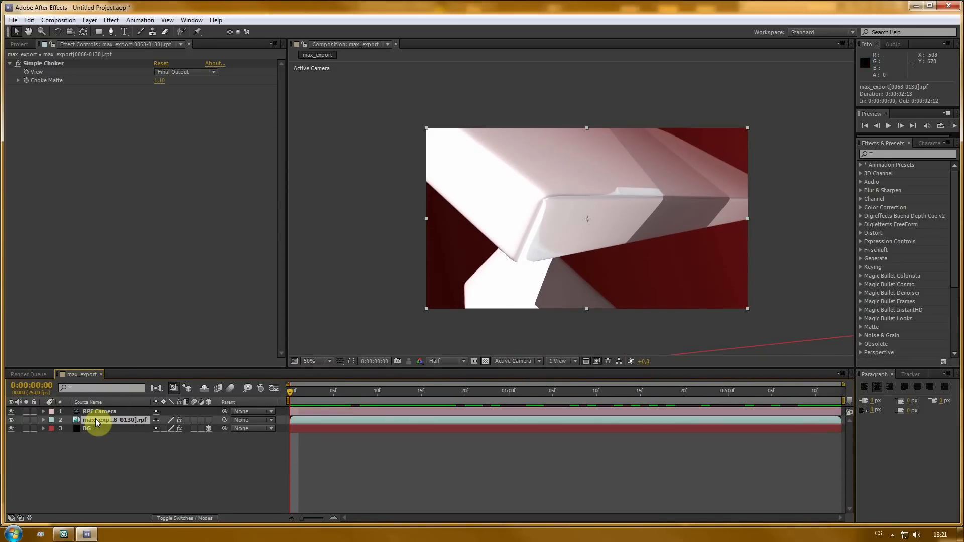
{"action": "key", "text": "ctrl+d"}
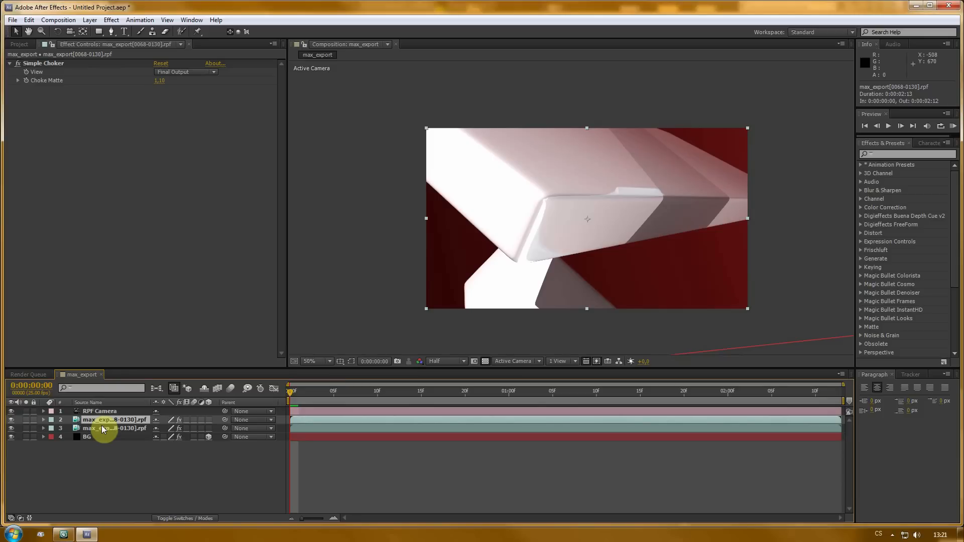
{"action": "key", "text": "Return"}
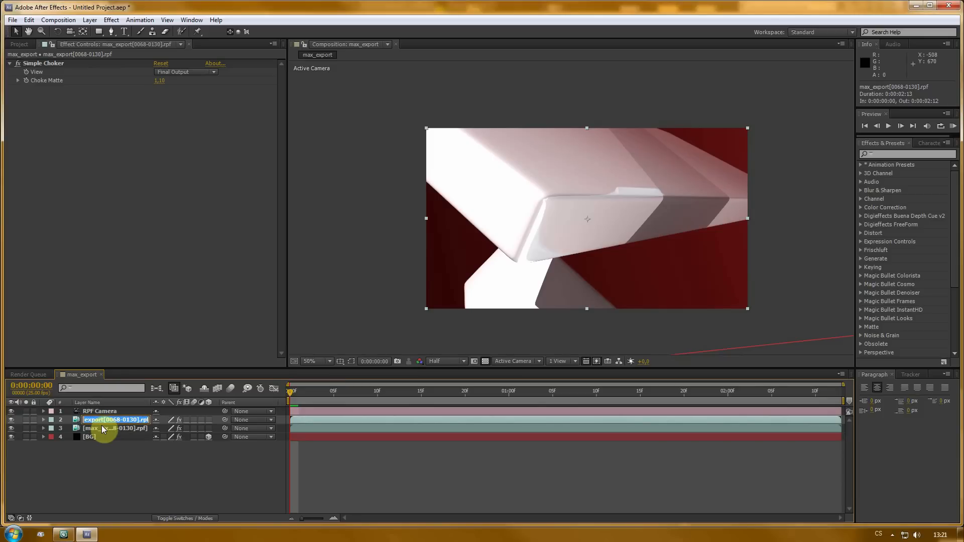
{"action": "type", "text": "z-depth"}
{"action": "left_click", "coordinate": [101, 425]}
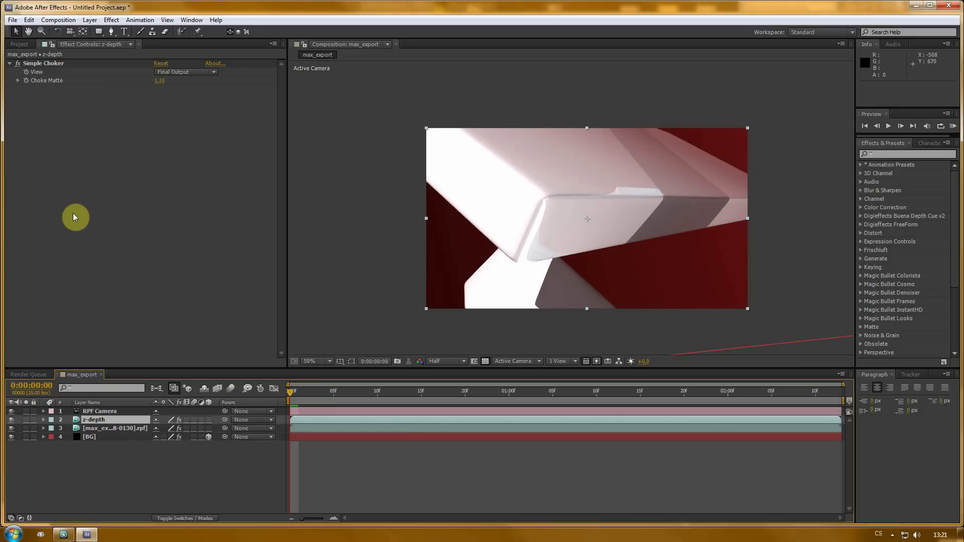
- Apply 3D Channel Extract to the z-depth layer and set its White Point to 0
{"action": "right_click", "coordinate": [73, 215]}
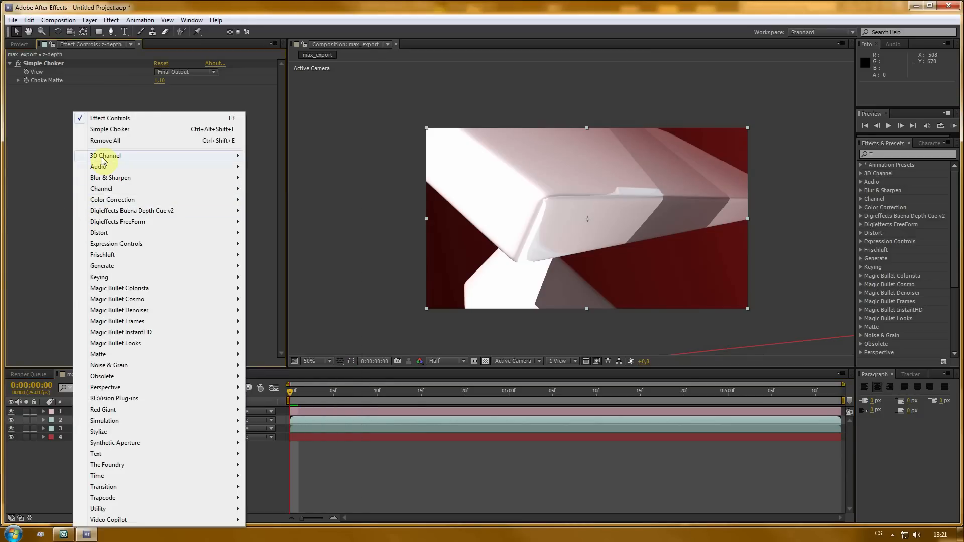
{"action": "mouse_move", "coordinate": [103, 160]}
{"action": "left_click", "coordinate": [288, 157]}
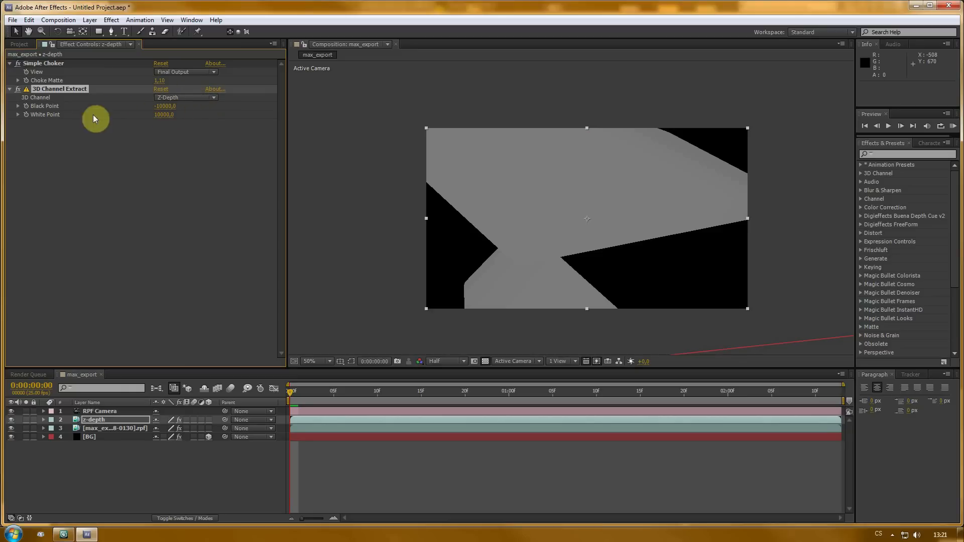
{"action": "type", "text": "0"}
{"action": "key", "text": "Return"}
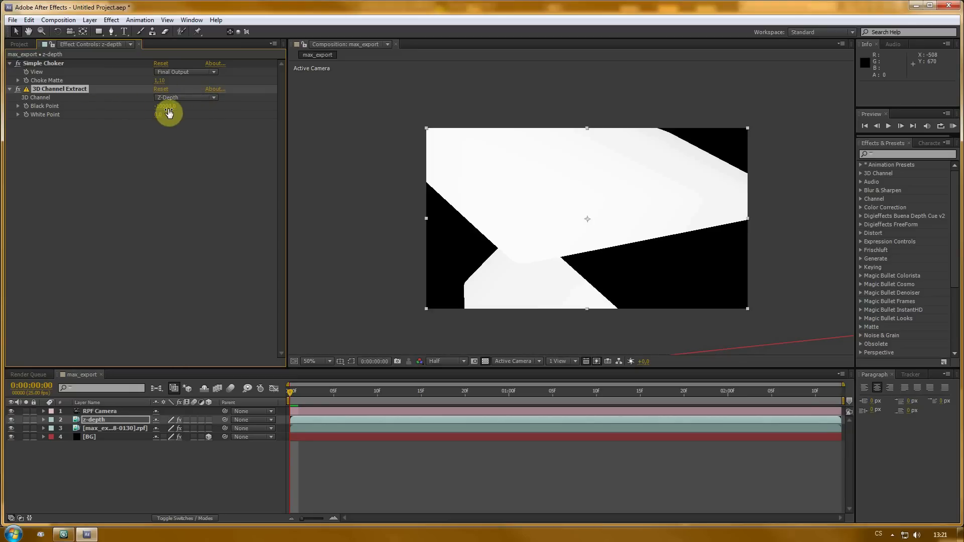
- Set the 3D Channel Extract Black Point to -700 while checking the depth pass across the timeline
{"action": "mouse_move", "coordinate": [172, 111]}
{"action": "left_mouse_down"}
{"action": "mouse_move", "coordinate": [17, 113]}
{"action": "mouse_move", "coordinate": [351, 112]}
{"action": "mouse_move", "coordinate": [161, 108]}
{"action": "mouse_move", "coordinate": [207, 106]}
{"action": "mouse_move", "coordinate": [172, 108]}
{"action": "mouse_move", "coordinate": [184, 109]}
{"action": "left_mouse_up"}
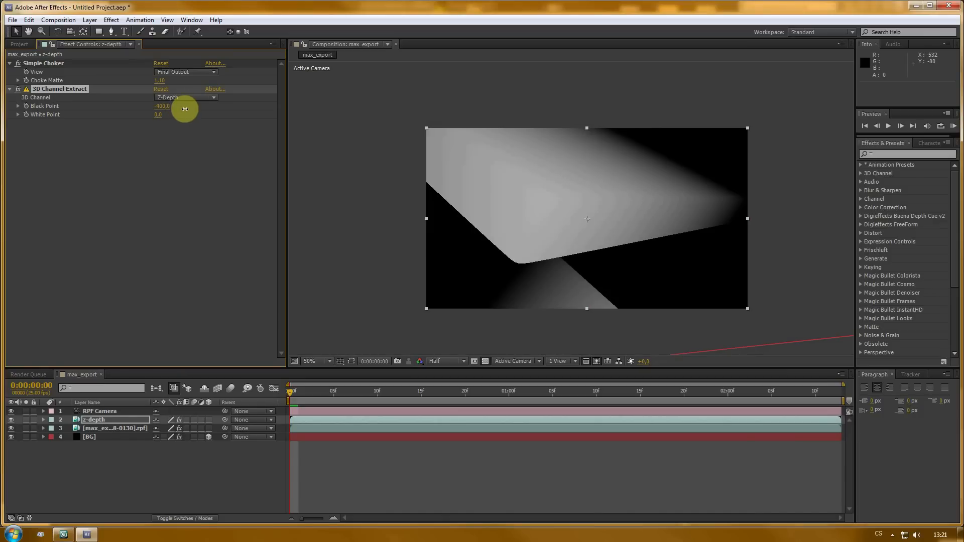
{"action": "left_click_drag", "start_coordinate": [292, 392], "coordinate": [562, 396]}
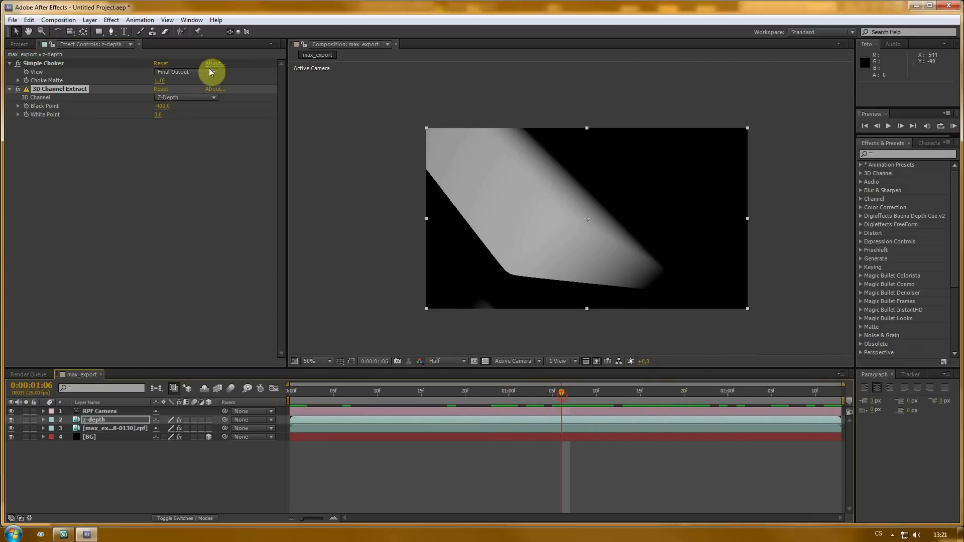
{"action": "left_click_drag", "start_coordinate": [161, 105], "coordinate": [160, 102]}
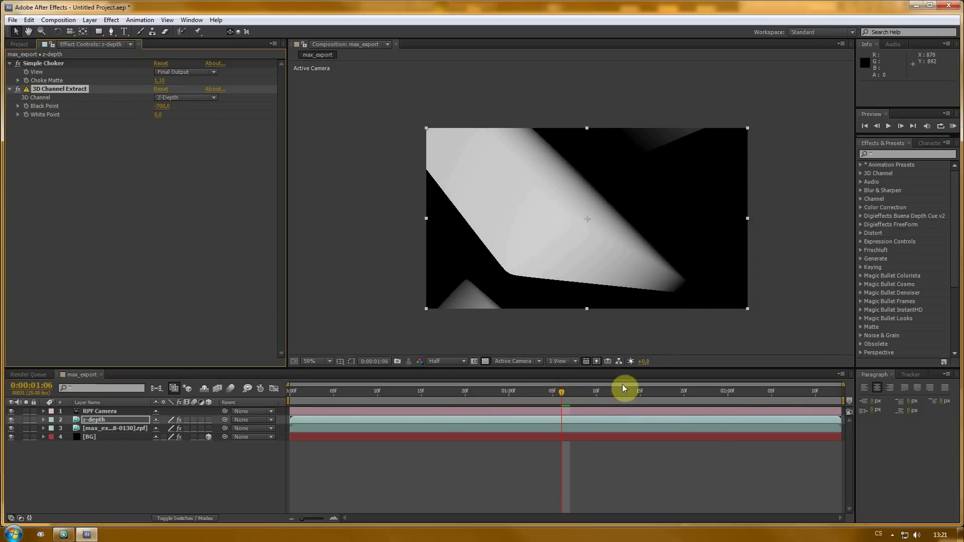
{"action": "left_click_drag", "start_coordinate": [625, 387], "coordinate": [298, 402]}
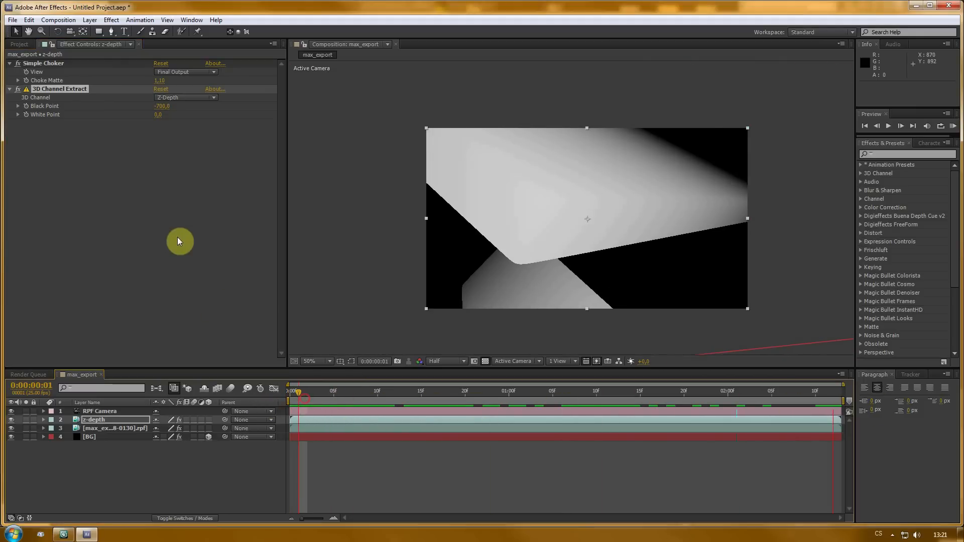
- Pre-compose the z-depth layer as "z-depth precomp", moving all attributes into the new composition
{"action": "left_click", "coordinate": [92, 423]}
{"action": "left_click", "coordinate": [89, 19]}
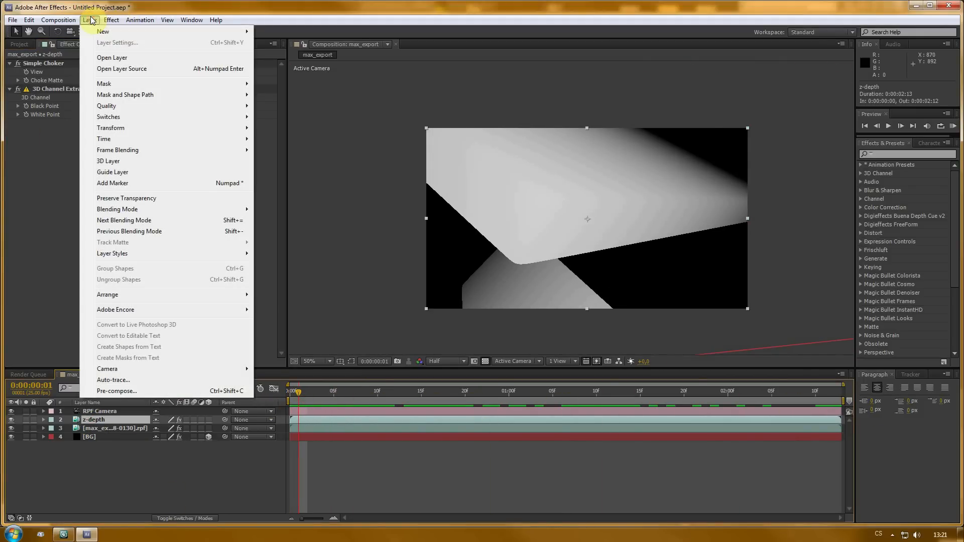
{"action": "left_click", "coordinate": [107, 392]}
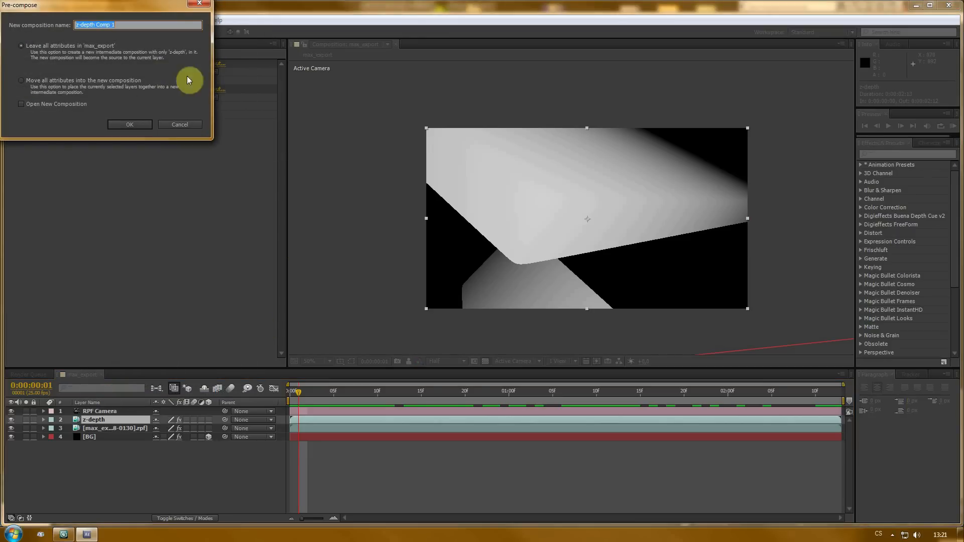
{"action": "left_click", "coordinate": [21, 81]}
{"action": "left_click", "coordinate": [123, 25]}
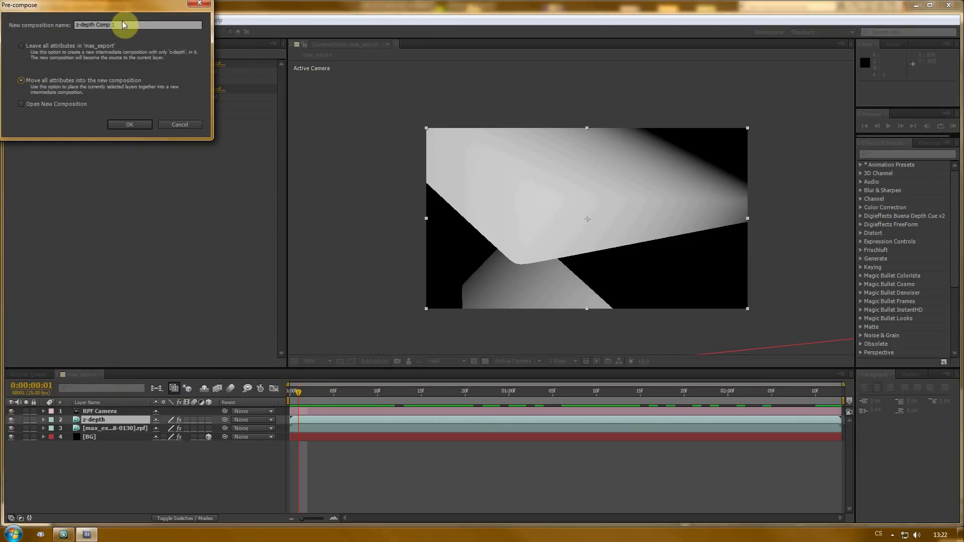
{"action": "key", "text": "BackSpace"}
{"action": "key", "text": "BackSpace"}
{"action": "key", "text": "BackSpace"}
{"action": "key", "text": "BackSpace"}
{"action": "key", "text": "BackSpace"}
{"action": "key", "text": "BackSpace"}
{"action": "key", "text": "BackSpace"}
{"action": "type", "text": "prec"}
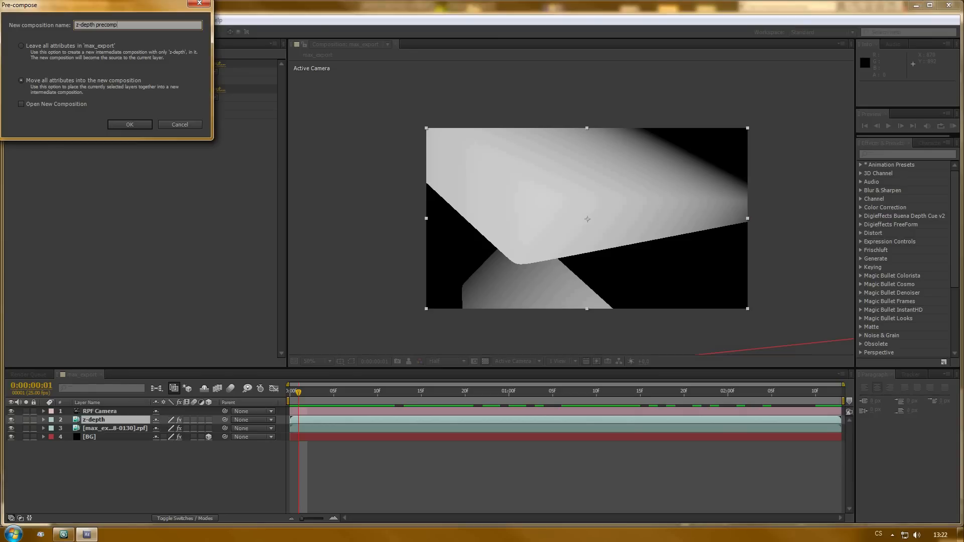
{"action": "left_click", "coordinate": [120, 126]}
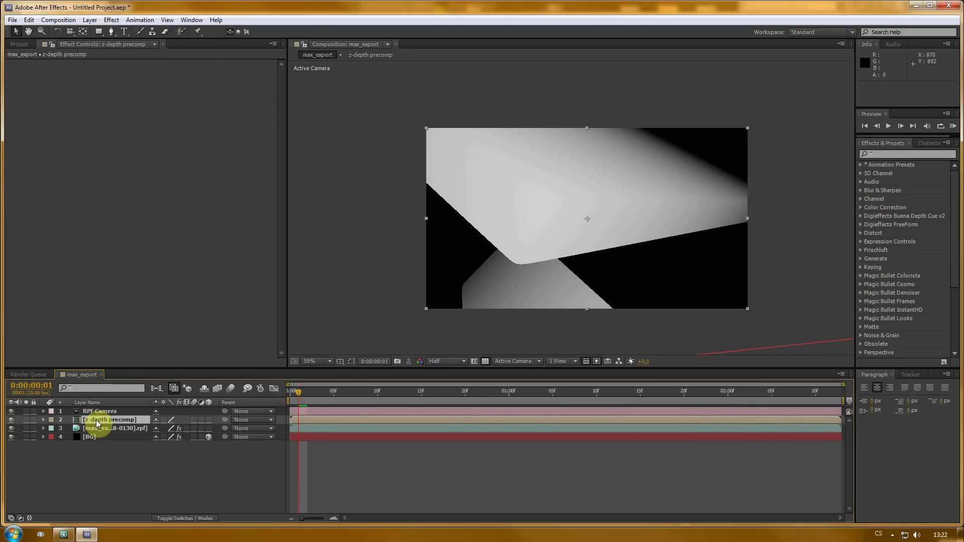
- Move the z-depth precomp layer to the bottom of the stack and hide it
{"action": "left_click_drag", "start_coordinate": [97, 422], "coordinate": [113, 461]}
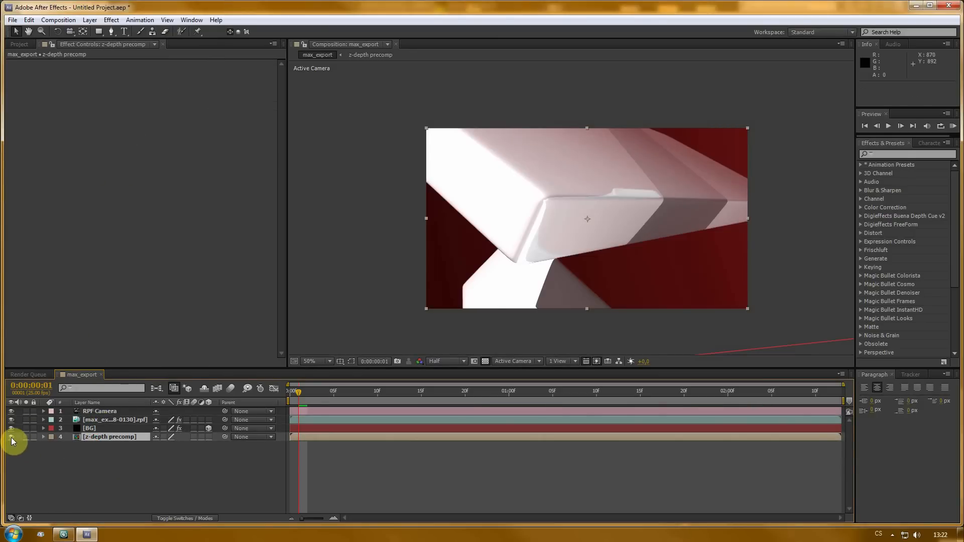
{"action": "left_click", "coordinate": [121, 469]}
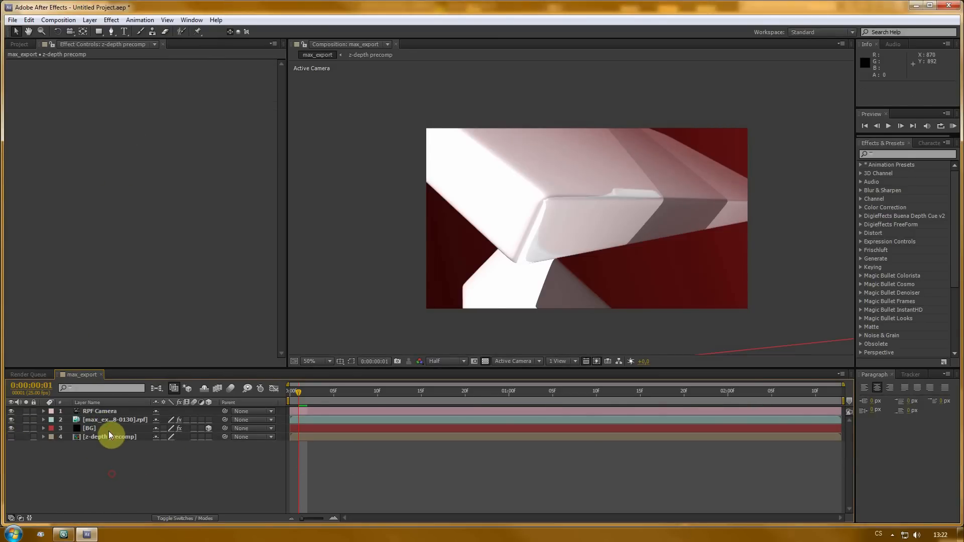
- Try Camera Lens Blur on the RPF layer with z-depth precomp as its blur map, then remove the effect
{"action": "left_click", "coordinate": [109, 422]}
{"action": "right_click", "coordinate": [54, 147]}
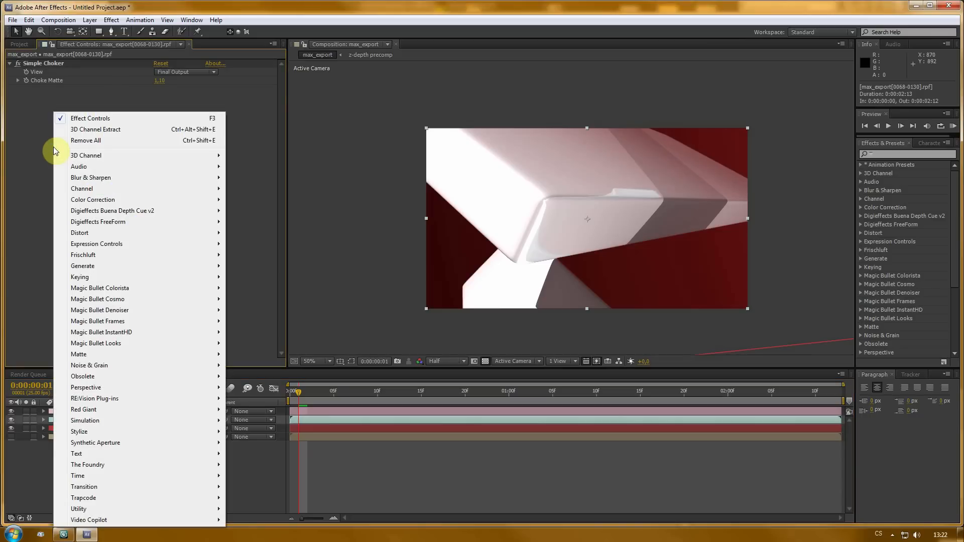
{"action": "mouse_move", "coordinate": [90, 257]}
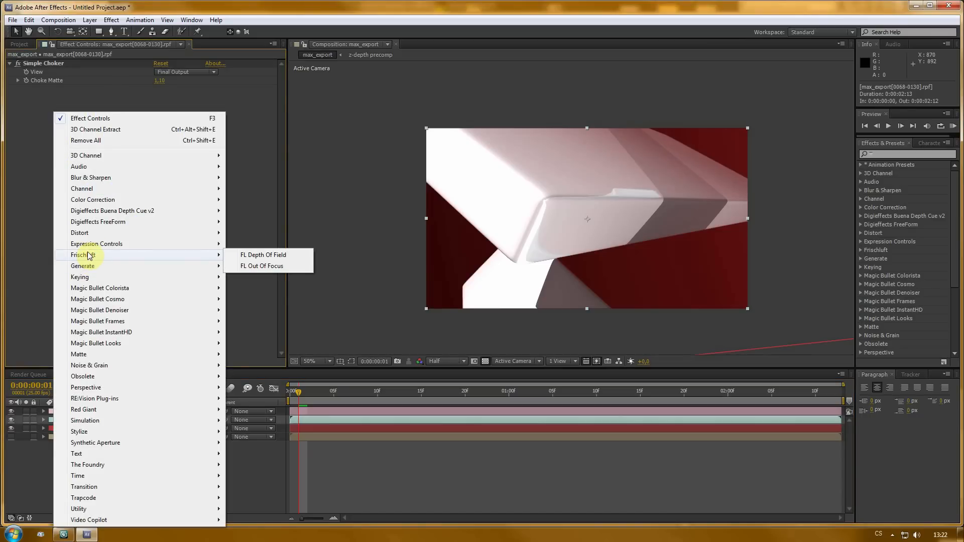
{"action": "mouse_move", "coordinate": [85, 181]}
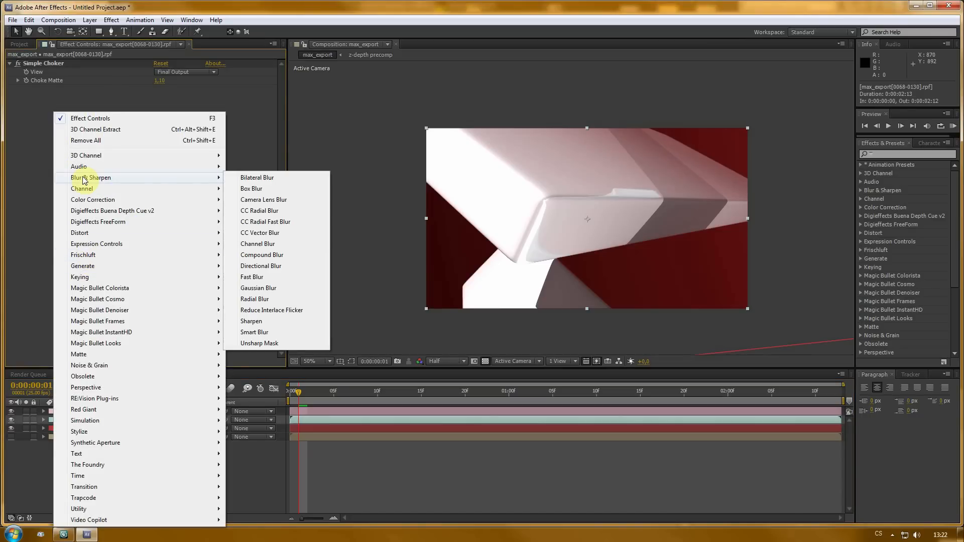
{"action": "left_click", "coordinate": [284, 199]}
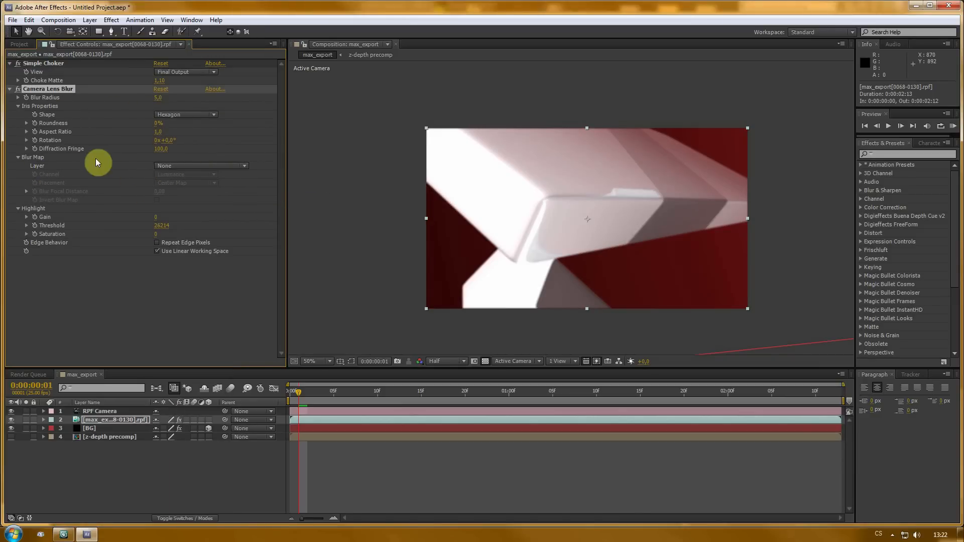
{"action": "left_click", "coordinate": [176, 165]}
{"action": "left_click", "coordinate": [166, 218]}
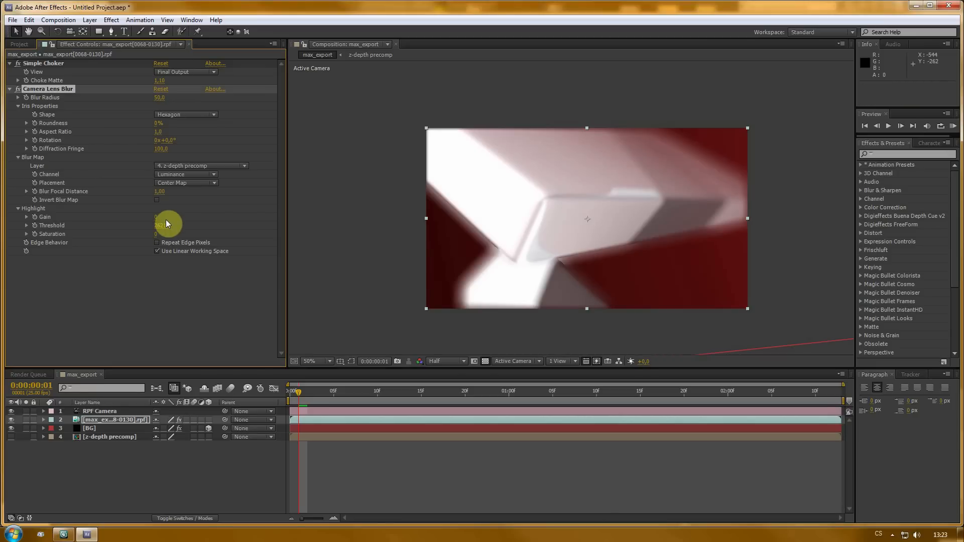
{"action": "key", "text": "Delete"}
- Apply FL Depth Of Field to the RPF layer and set its depth layer to z-depth precomp
{"action": "right_click", "coordinate": [48, 113]}
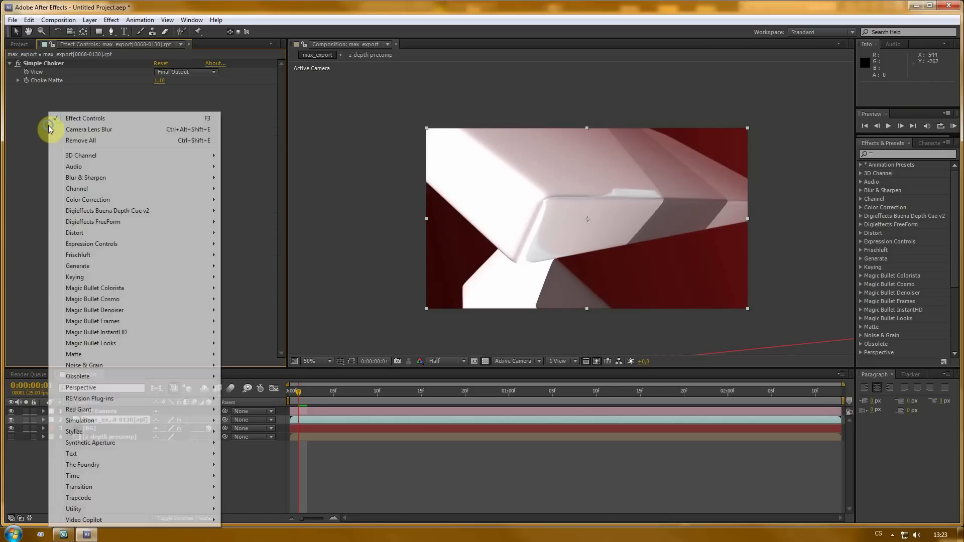
{"action": "mouse_move", "coordinate": [101, 255]}
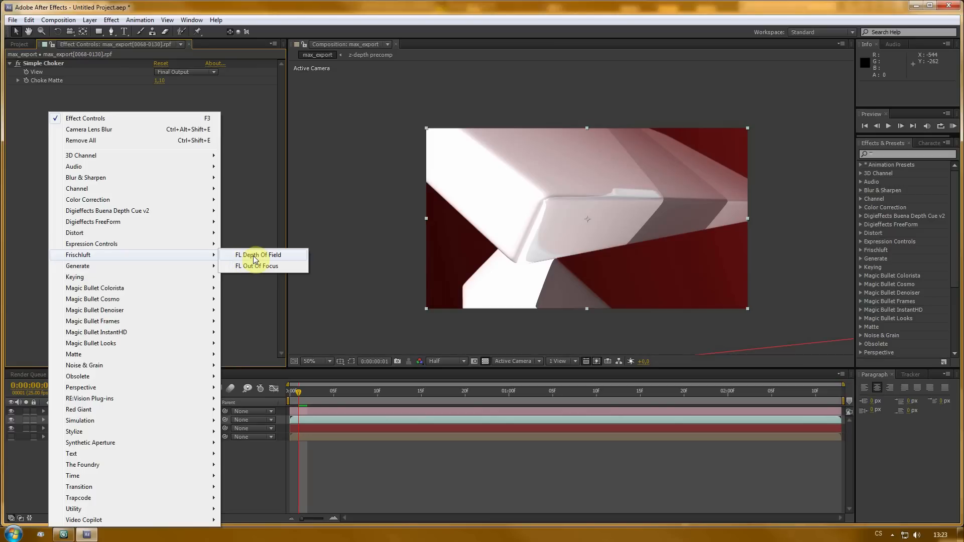
{"action": "left_click", "coordinate": [281, 259]}
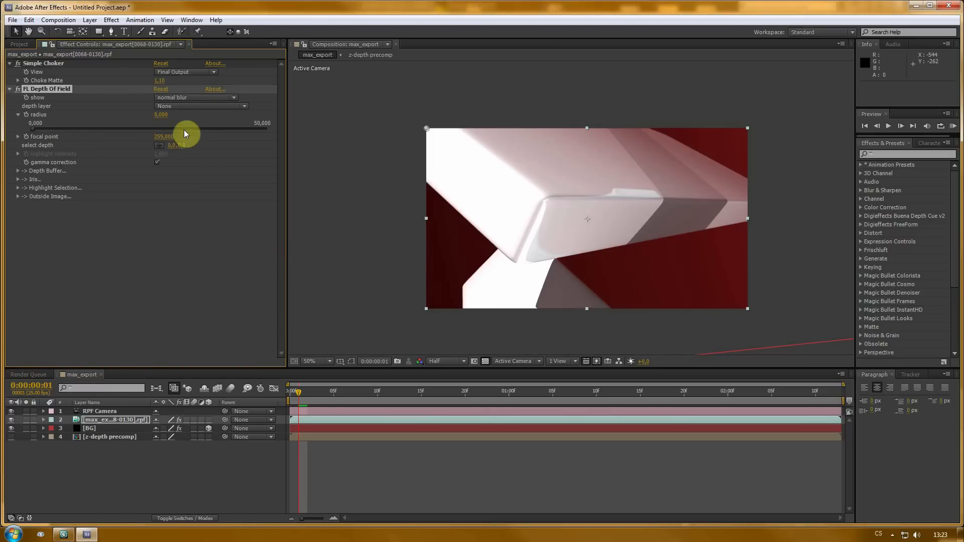
{"action": "left_click", "coordinate": [168, 106]}
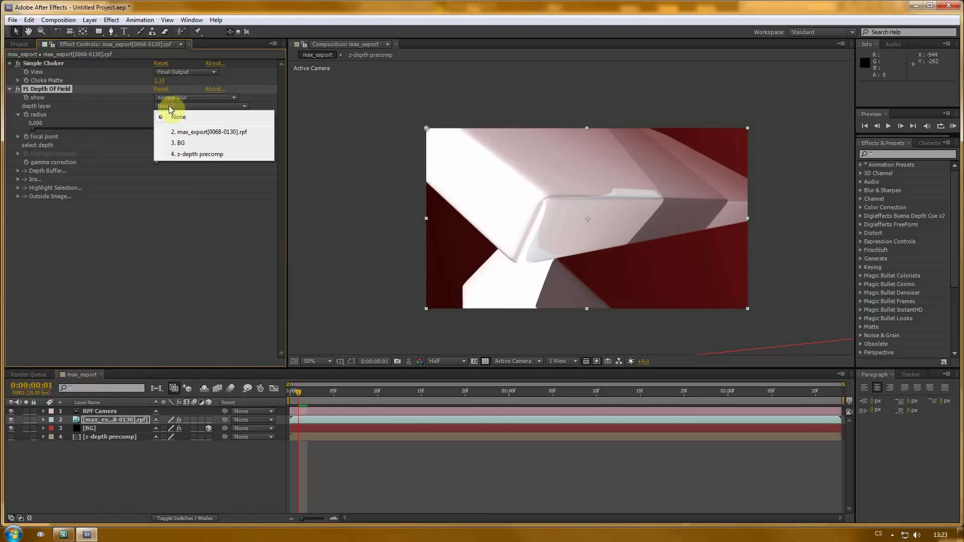
{"action": "left_click", "coordinate": [195, 156]}
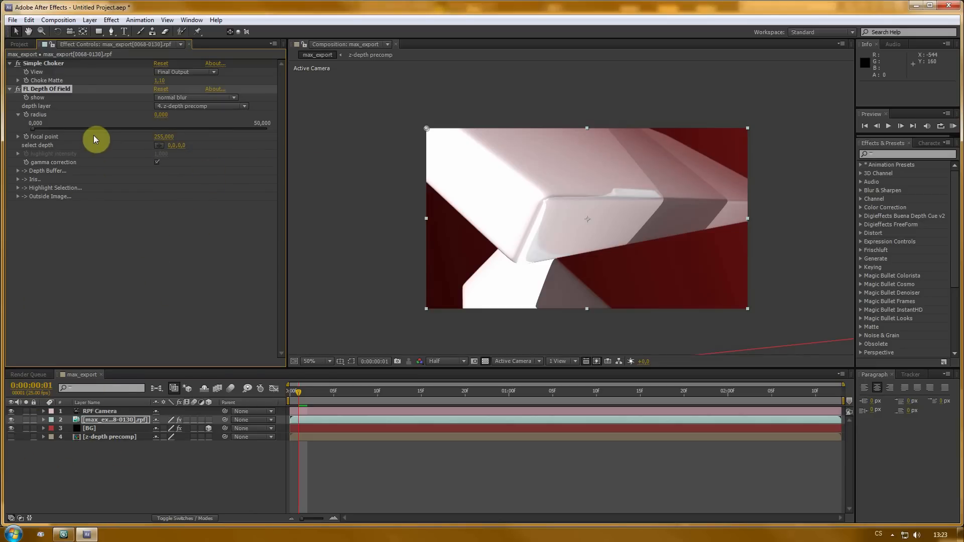
- Set the depth-of-field Iris facets to 7
{"action": "left_click", "coordinate": [17, 180]}
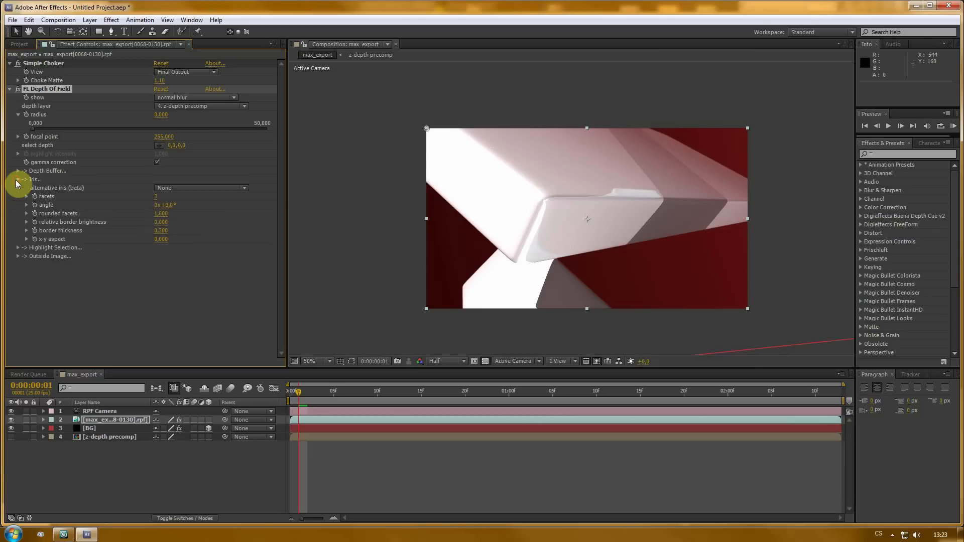
{"action": "left_click", "coordinate": [156, 196]}
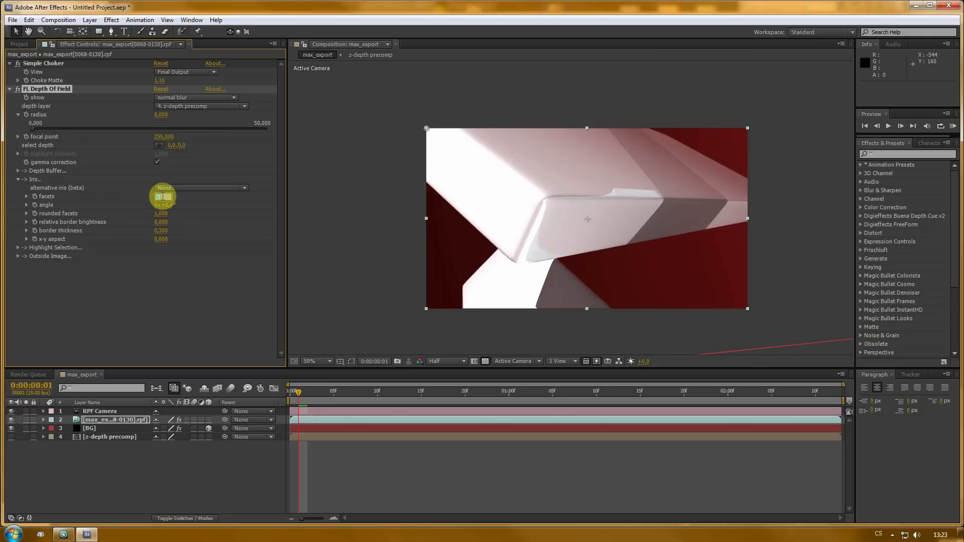
{"action": "type", "text": "7"}
{"action": "key", "text": "Return"}
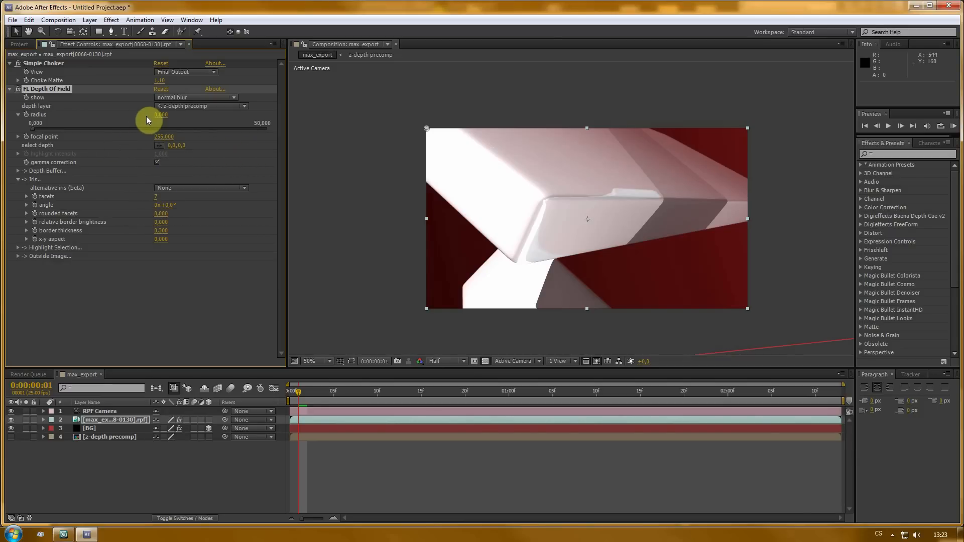
- Pick the focal depth at the logo's lower-left corner and set the blur radius to 20
{"action": "left_click", "coordinate": [158, 145]}
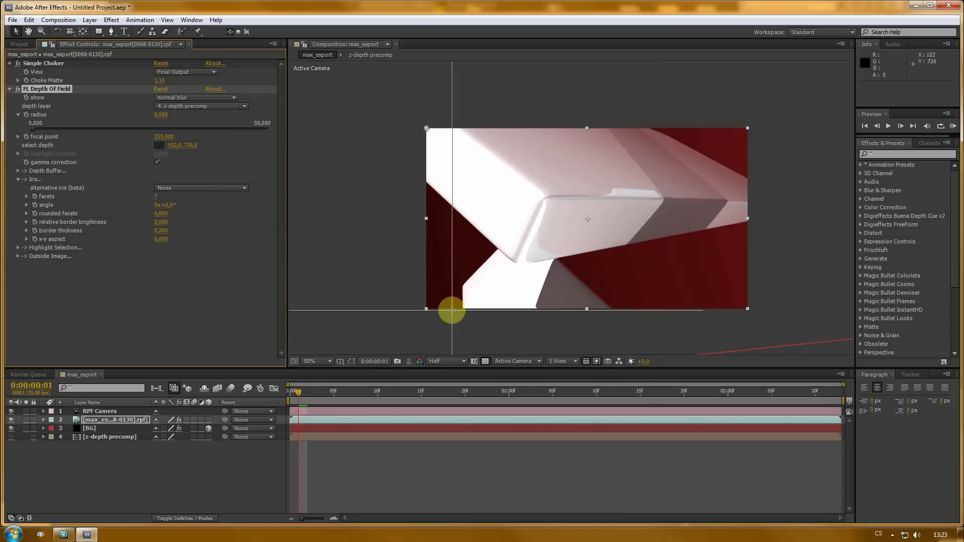
{"action": "left_click", "coordinate": [470, 287]}
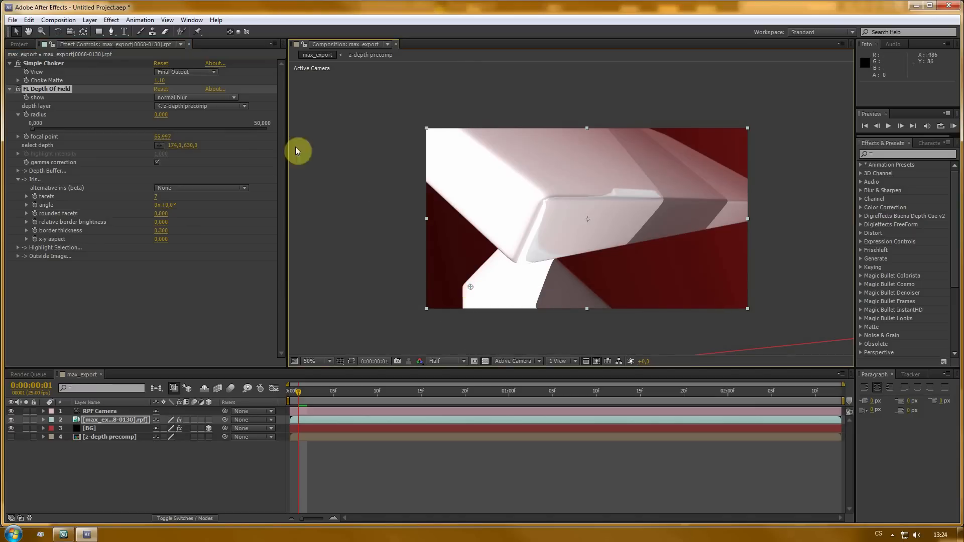
{"action": "left_click", "coordinate": [160, 115]}
{"action": "type", "text": "20"}
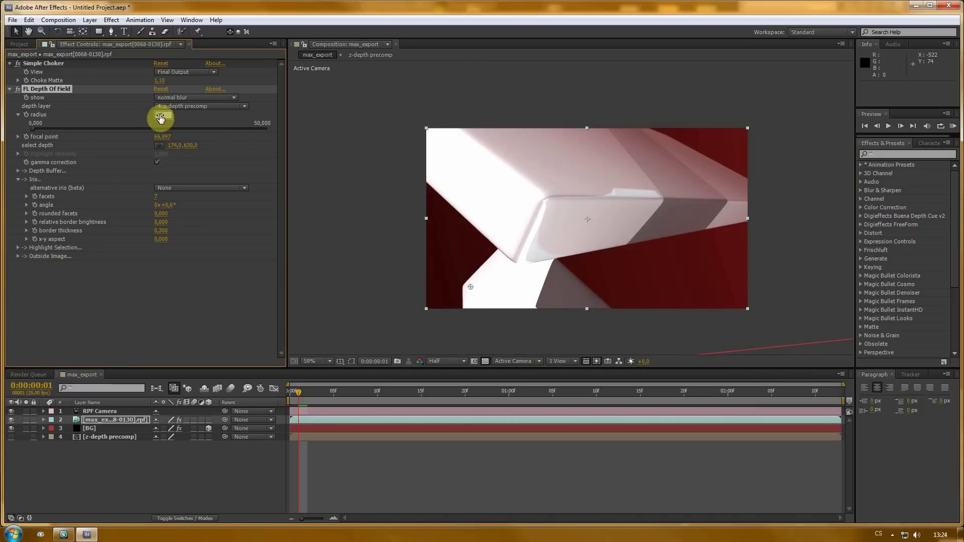
{"action": "key", "text": "Return"}
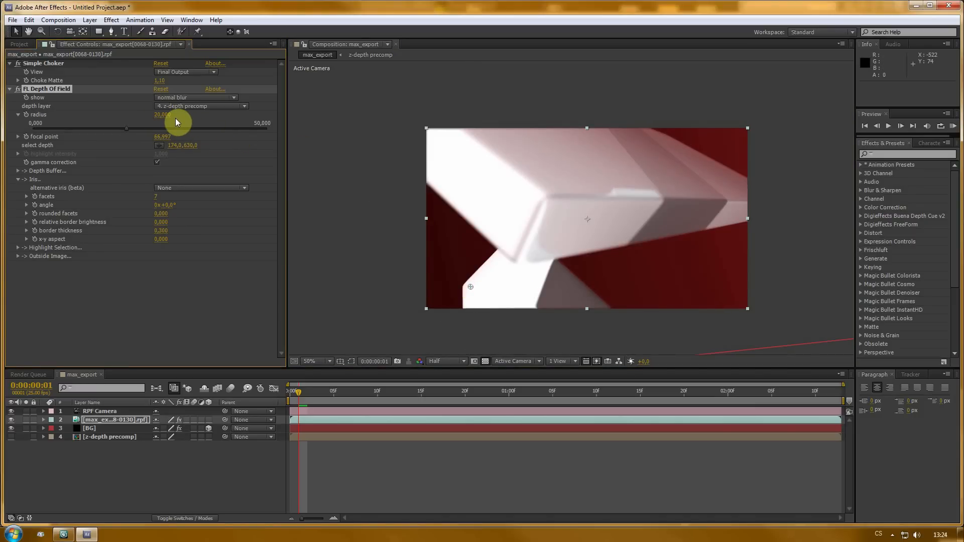
- At the first frame, add a focal point keyframe on the RPF layer and reveal its keyframes
{"action": "left_click", "coordinate": [290, 392]}
{"action": "left_click", "coordinate": [107, 419]}
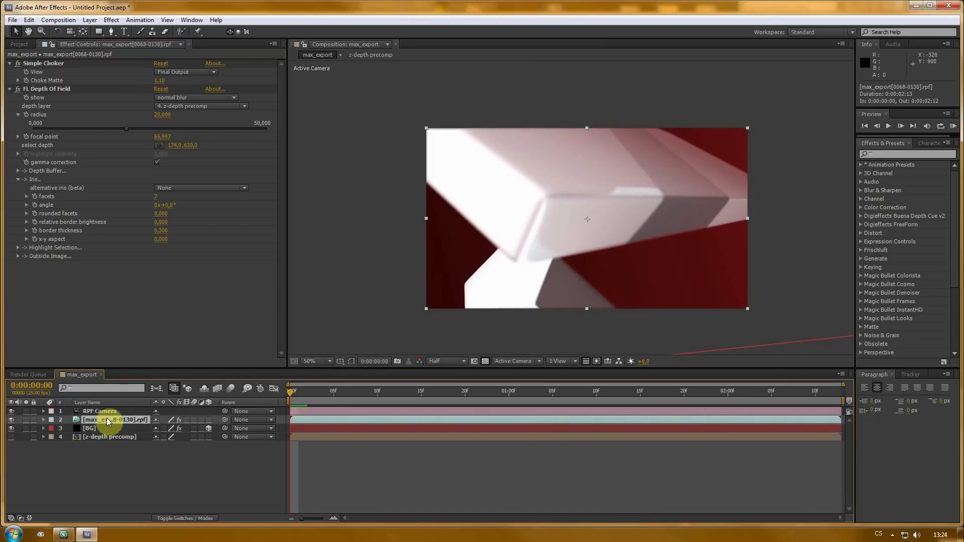
{"action": "left_click", "coordinate": [25, 137]}
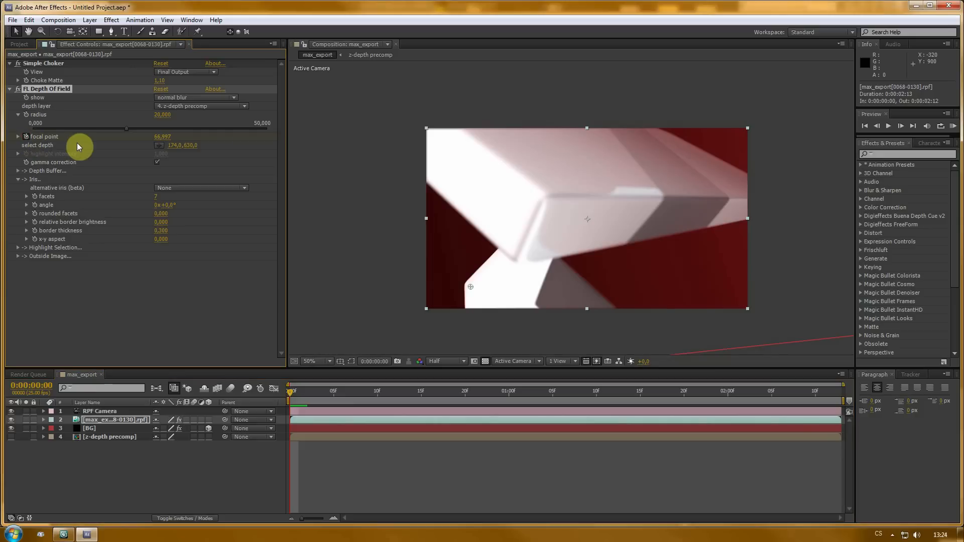
{"action": "key", "text": "u"}
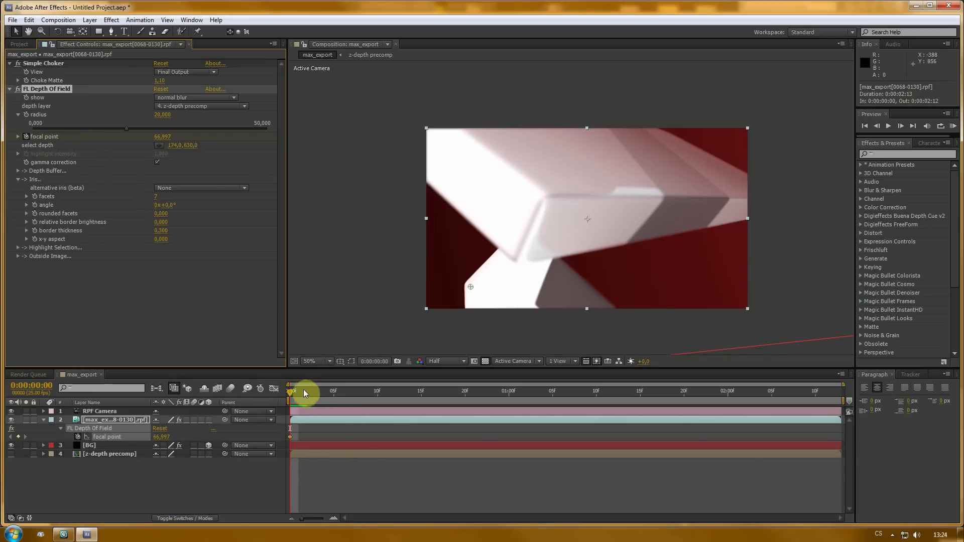
- At frame 14, pick a new focal depth on the logo's near front edge
{"action": "left_click_drag", "start_coordinate": [289, 391], "coordinate": [409, 395]}
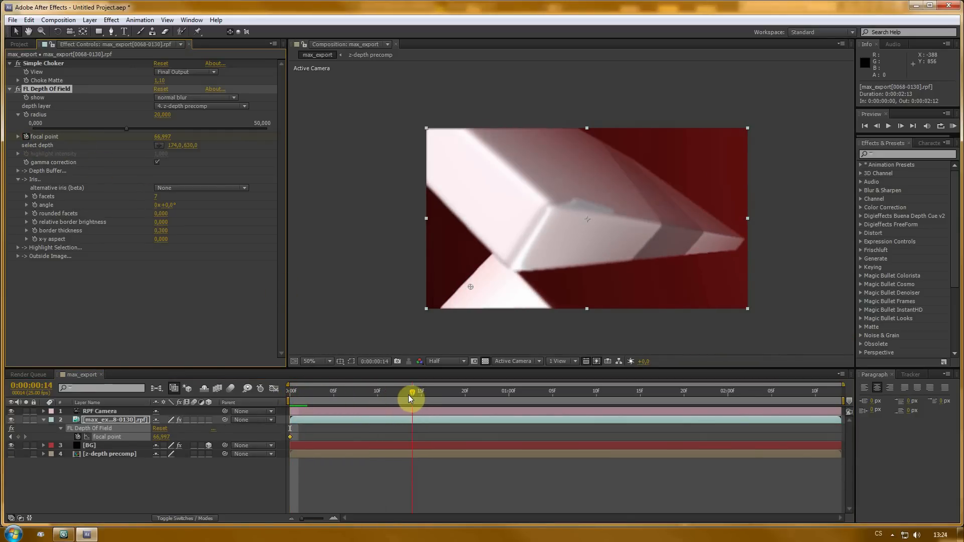
{"action": "left_click", "coordinate": [158, 146]}
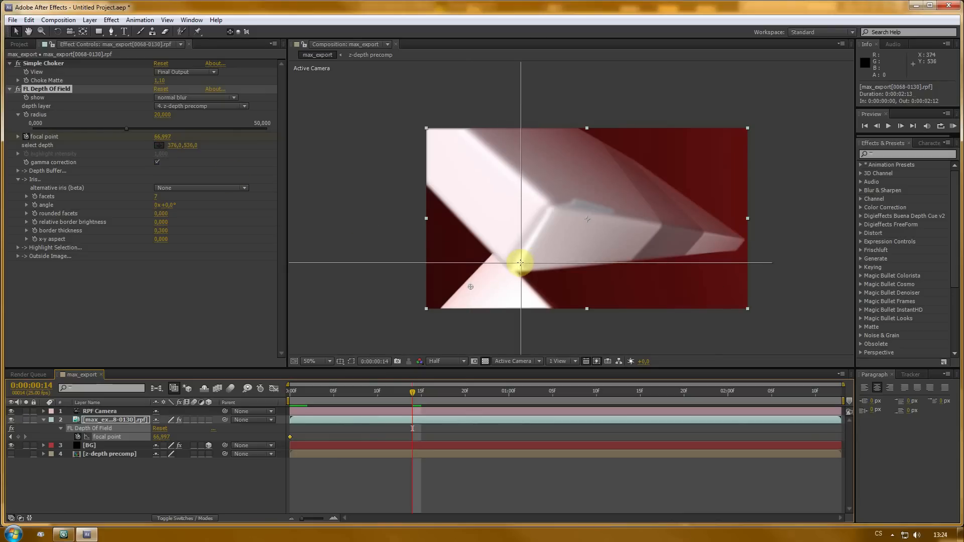
{"action": "left_click", "coordinate": [529, 240]}
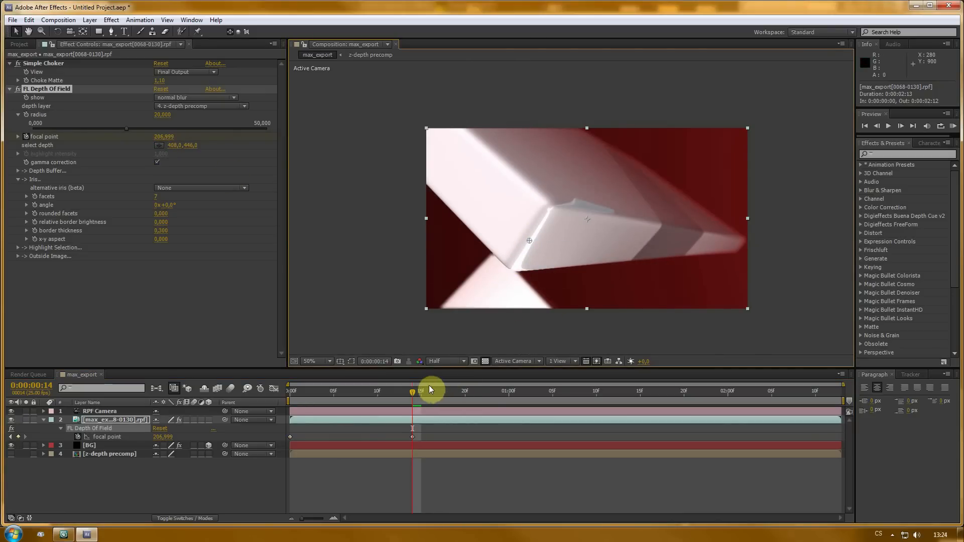
- Turn off gamma correction in the depth-of-field effect
{"action": "left_click", "coordinate": [155, 162]}
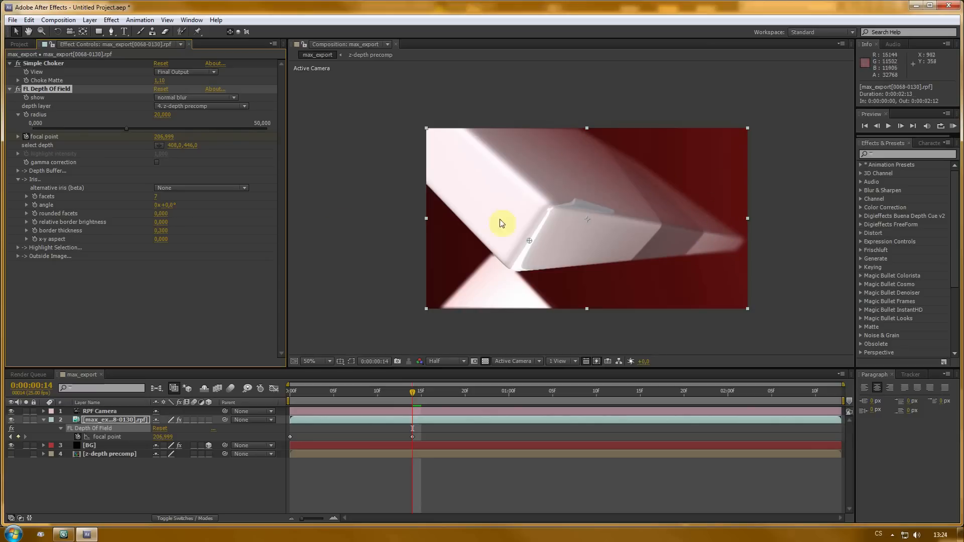
{"action": "left_click", "coordinate": [157, 162]}
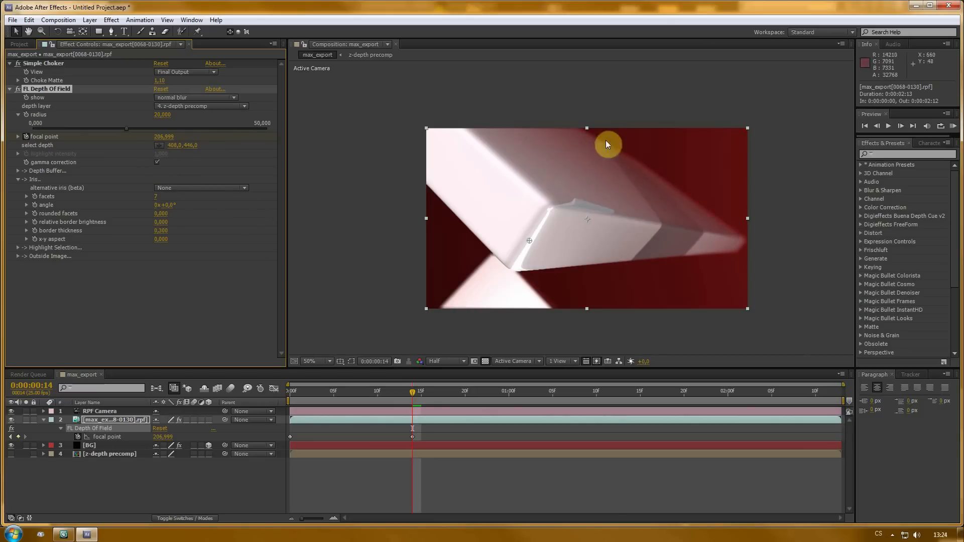
{"action": "left_click", "coordinate": [156, 162]}
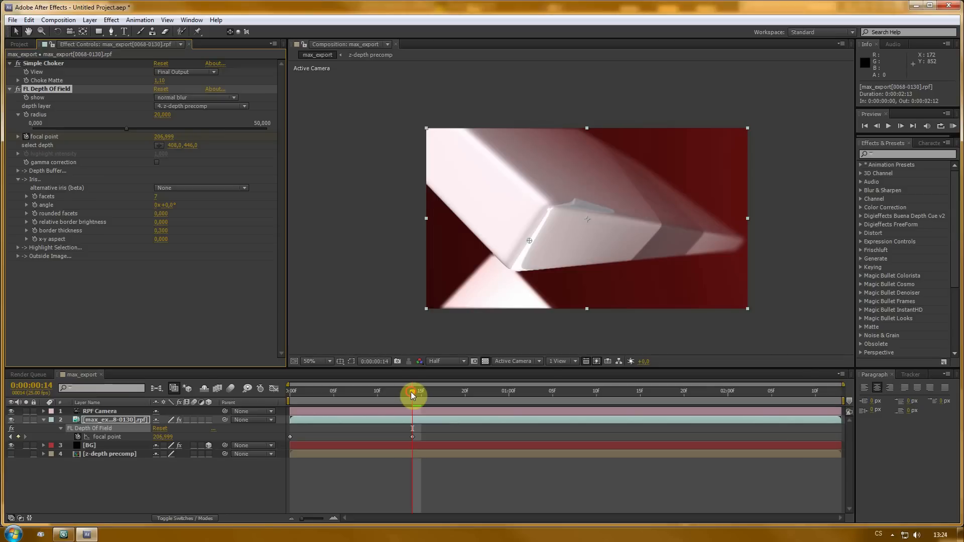
- At 0:00:01:23, pick the focal depth on the logo piece near the top of the frame
{"action": "left_click_drag", "start_coordinate": [411, 392], "coordinate": [705, 401]}
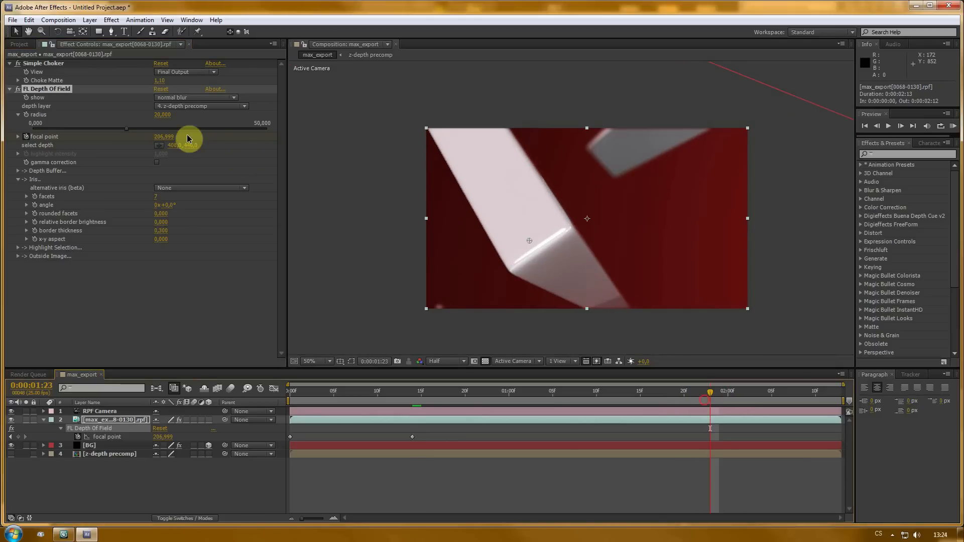
{"action": "left_click", "coordinate": [159, 145]}
{"action": "left_click", "coordinate": [609, 153]}
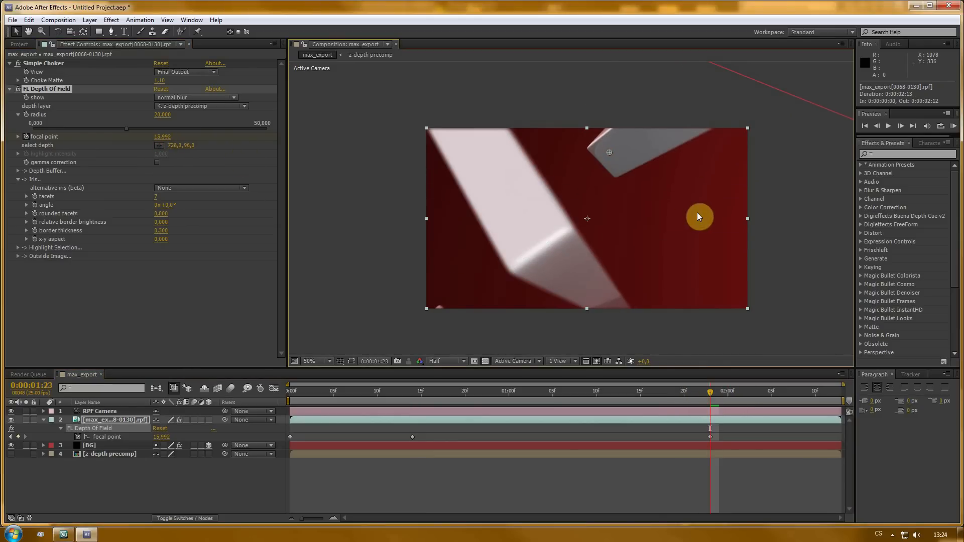
- Move the middle focal point keyframe to frame 16 and apply Easy Ease to all focal point keyframes
{"action": "left_click_drag", "start_coordinate": [409, 438], "coordinate": [427, 437]}
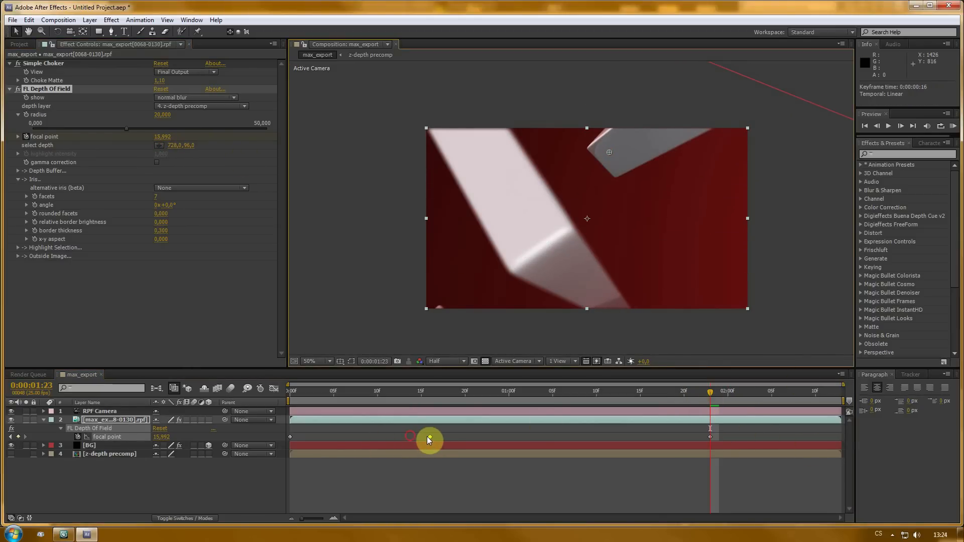
{"action": "left_click_drag", "start_coordinate": [427, 396], "coordinate": [282, 398]}
{"action": "left_click", "coordinate": [101, 439]}
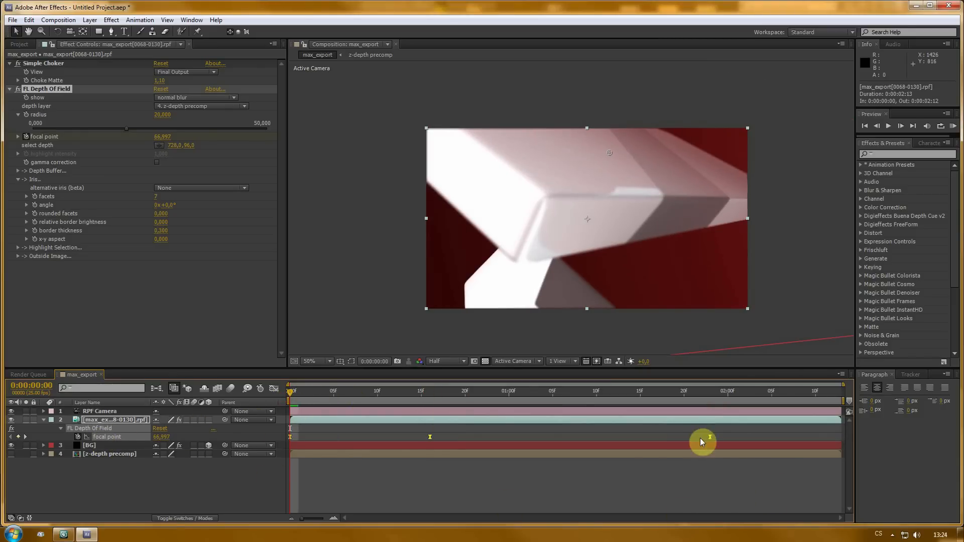
{"action": "key", "text": "F9"}
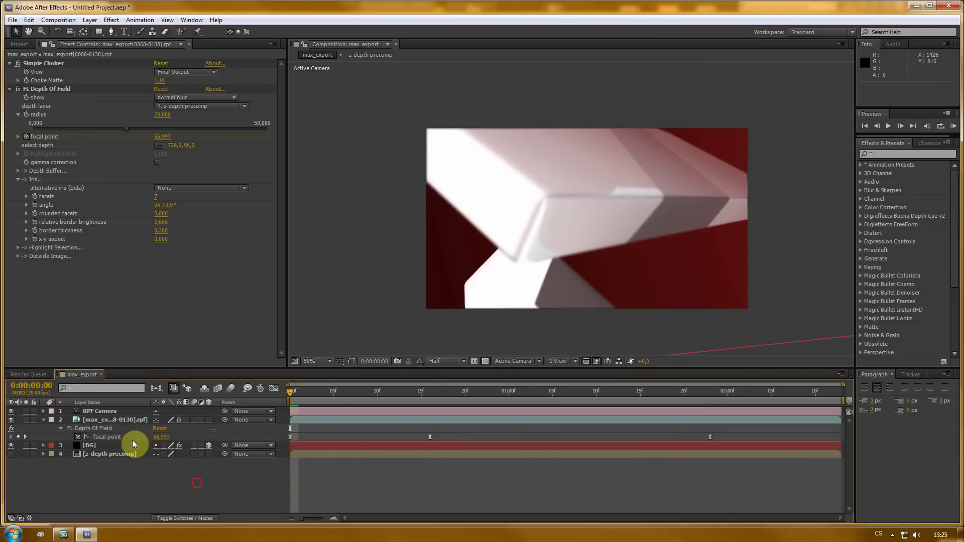
{"action": "left_click", "coordinate": [119, 423]}
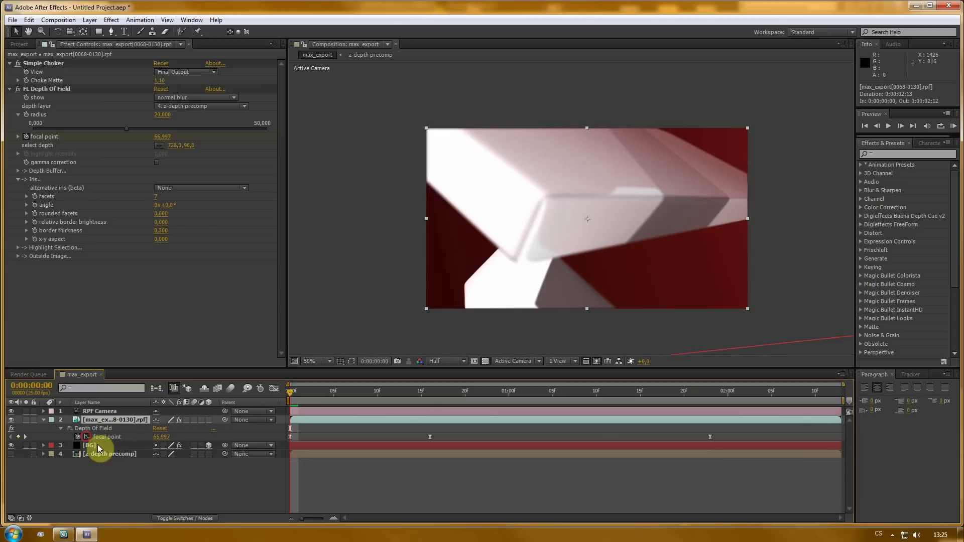
- In the graph editor, lengthen both influence handles of the peak focal point keyframe to smooth the curve
{"action": "left_click", "coordinate": [273, 389]}
{"action": "left_click", "coordinate": [428, 414]}
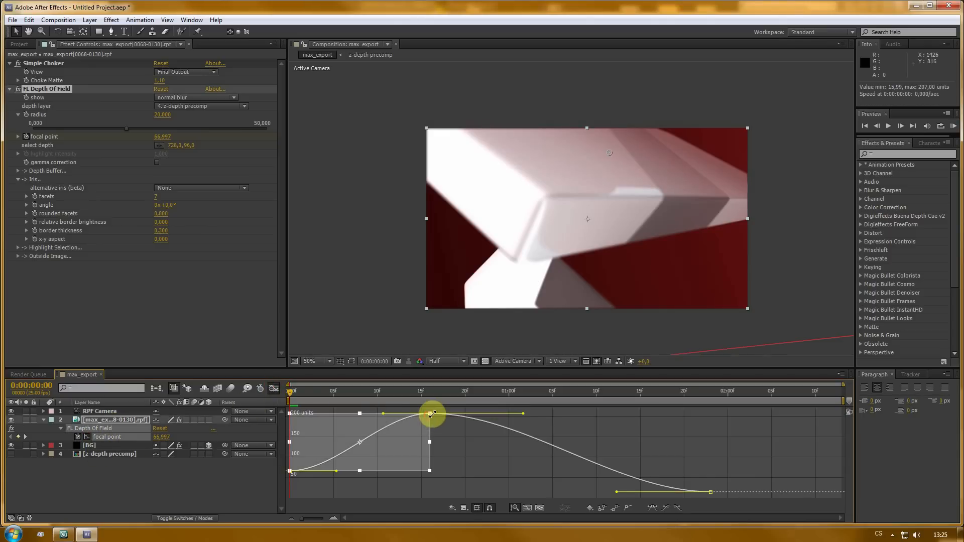
{"action": "left_click", "coordinate": [500, 478]}
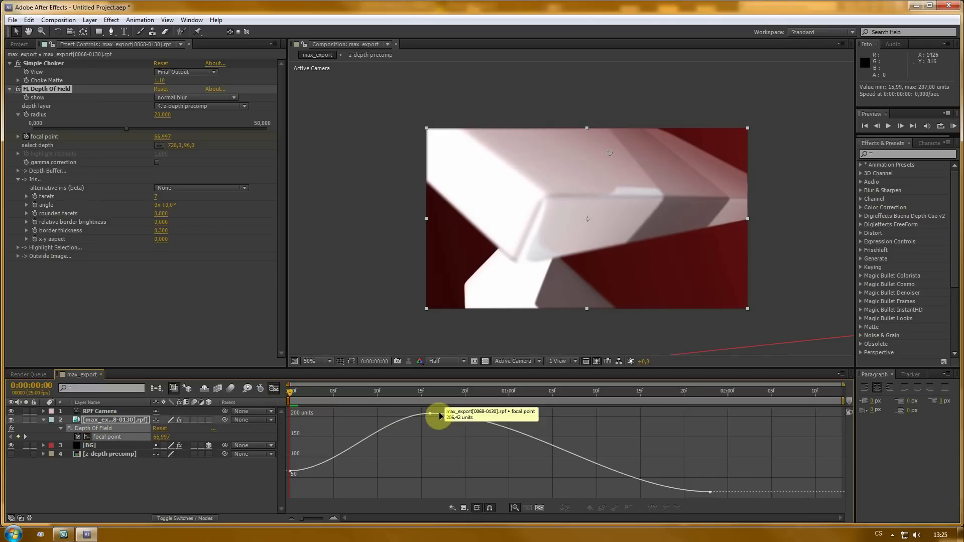
{"action": "left_click_drag", "start_coordinate": [383, 413], "coordinate": [339, 416]}
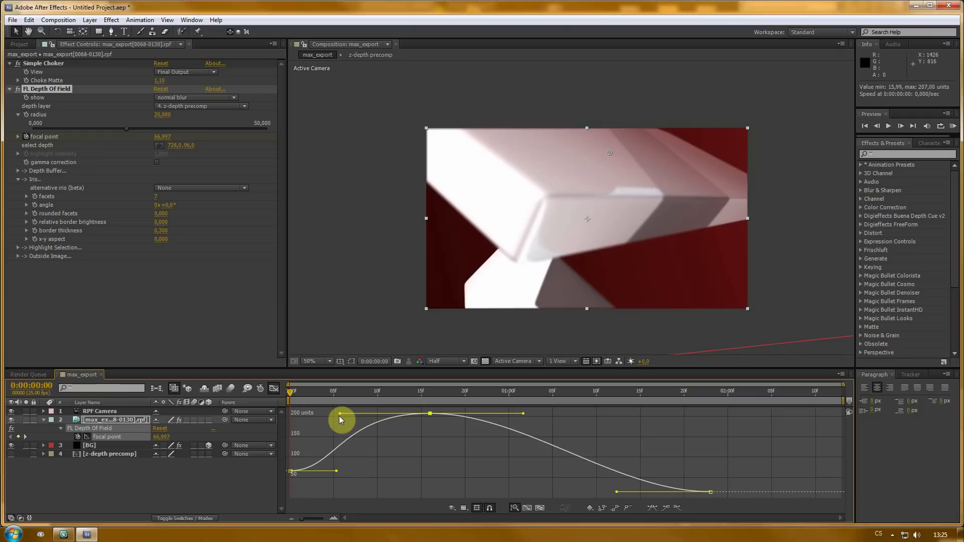
{"action": "left_click_drag", "start_coordinate": [520, 416], "coordinate": [575, 416]}
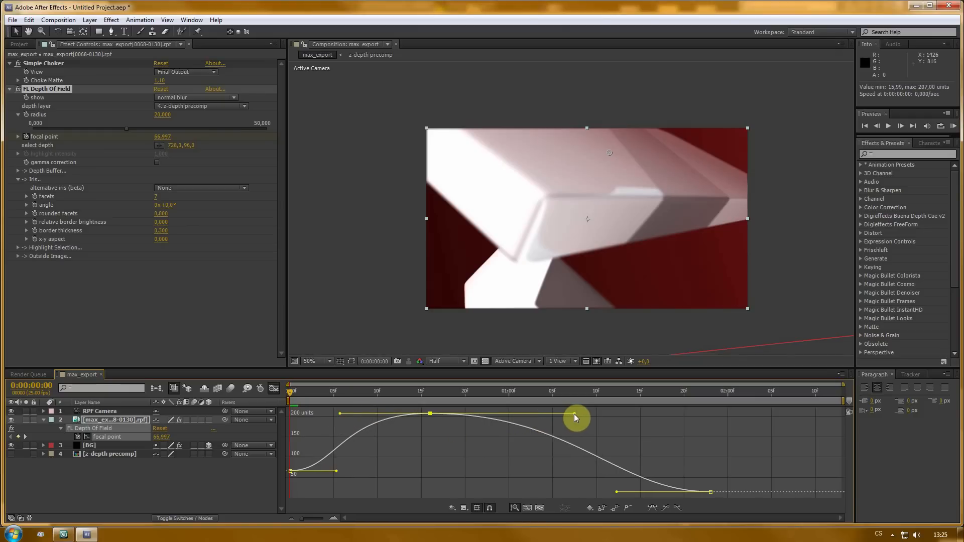
{"action": "left_click", "coordinate": [274, 388]}
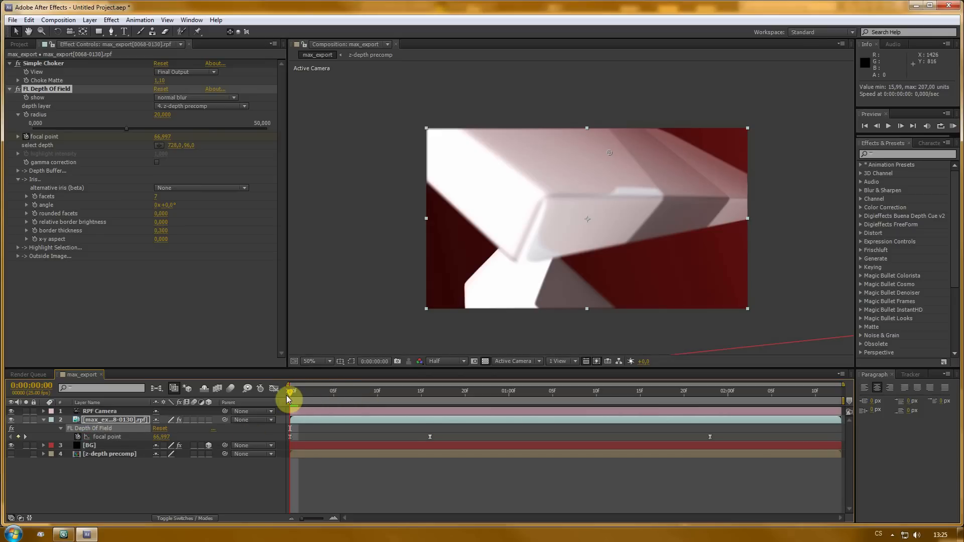
- Preview the animation and move the middle focal point keyframe to frame 19
{"action": "key", "text": "KP_0"}
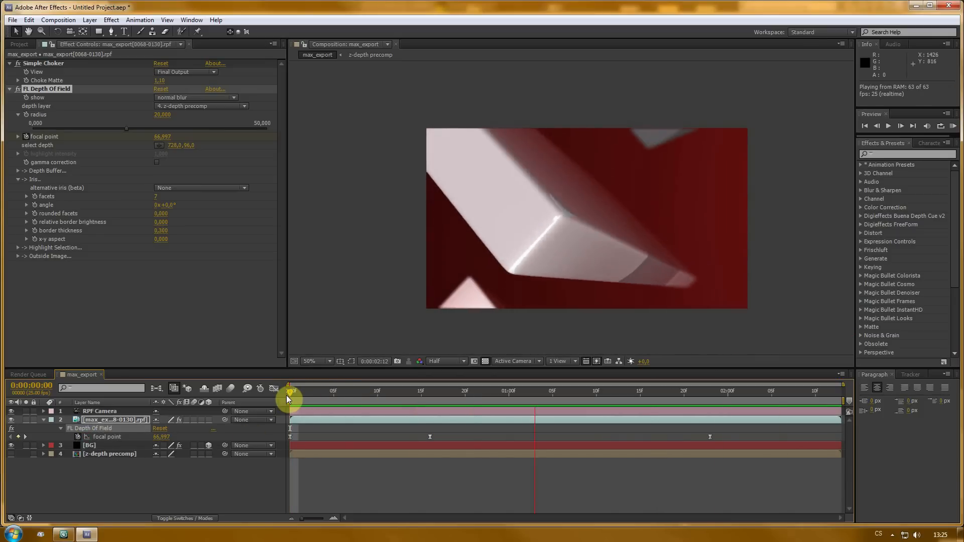
{"action": "left_click_drag", "start_coordinate": [286, 396], "coordinate": [525, 393]}
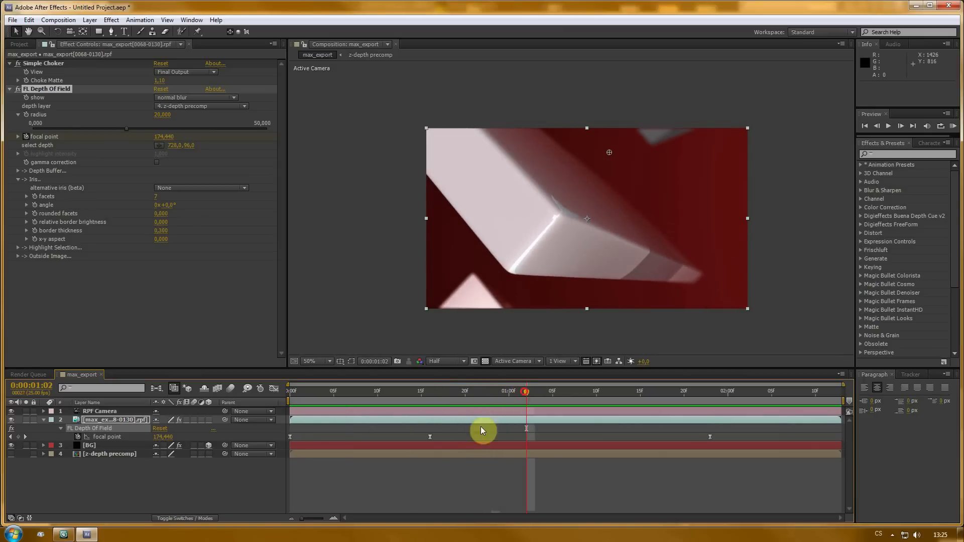
{"action": "left_click_drag", "start_coordinate": [430, 439], "coordinate": [448, 437]}
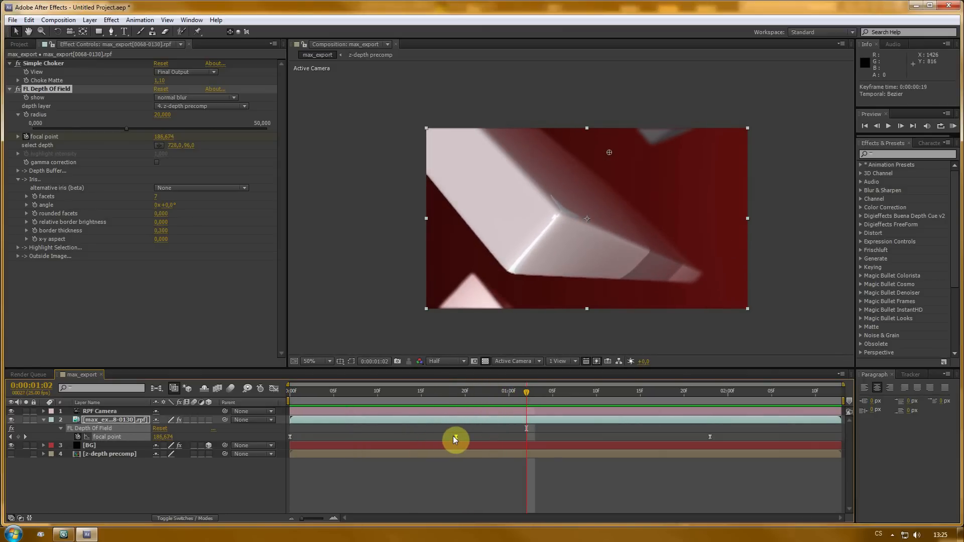
{"action": "left_click_drag", "start_coordinate": [452, 396], "coordinate": [258, 447]}
{"action": "left_click", "coordinate": [221, 490]}
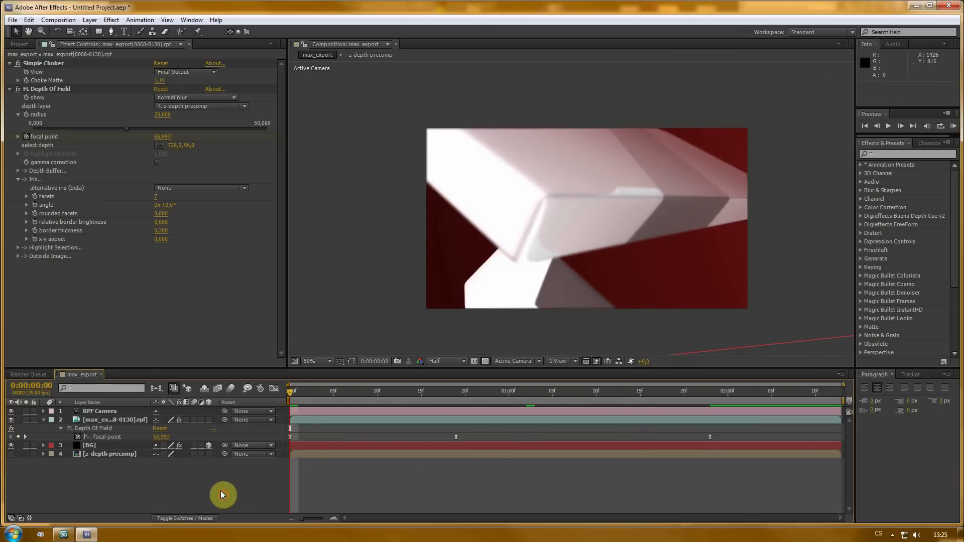
- Create a new solid layer named particles
{"action": "left_click", "coordinate": [42, 420]}
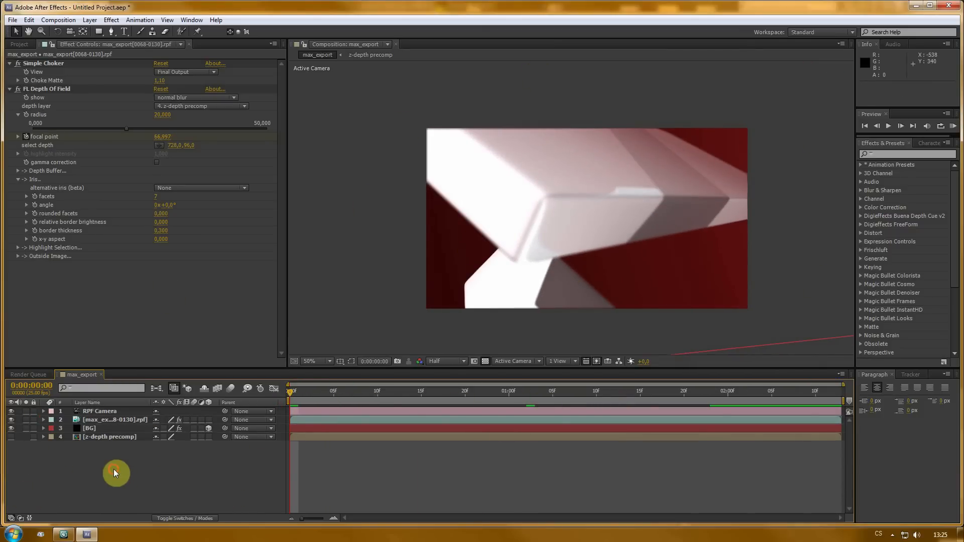
{"action": "left_click", "coordinate": [90, 20]}
{"action": "mouse_move", "coordinate": [98, 33]}
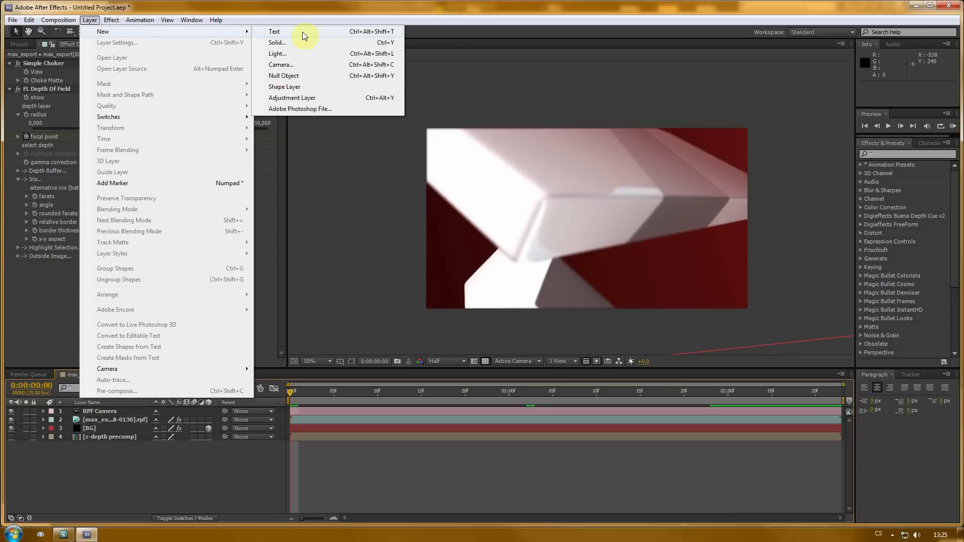
{"action": "left_click", "coordinate": [280, 44]}
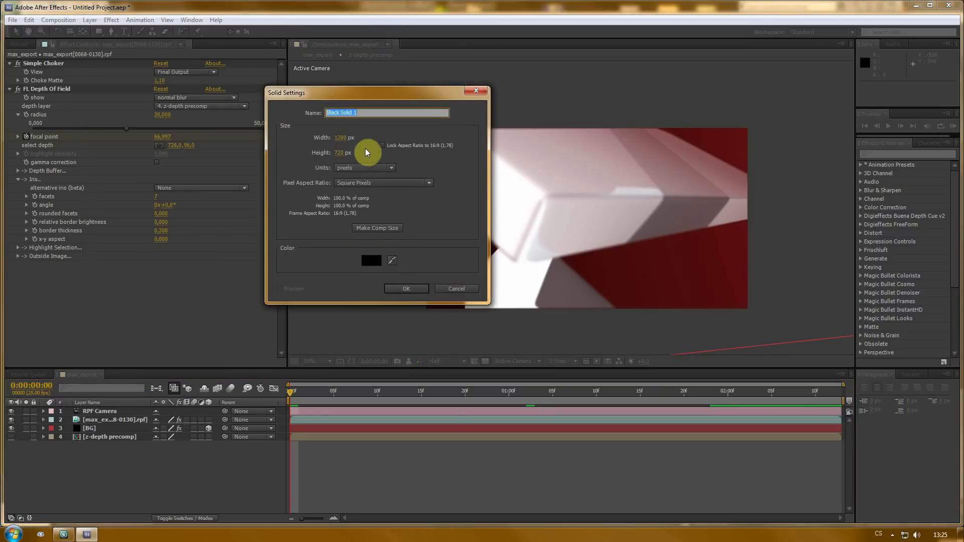
{"action": "type", "text": "particles"}
{"action": "left_click", "coordinate": [406, 288]}
- Apply Trapcode Particular to the particles layer
{"action": "right_click", "coordinate": [67, 163]}
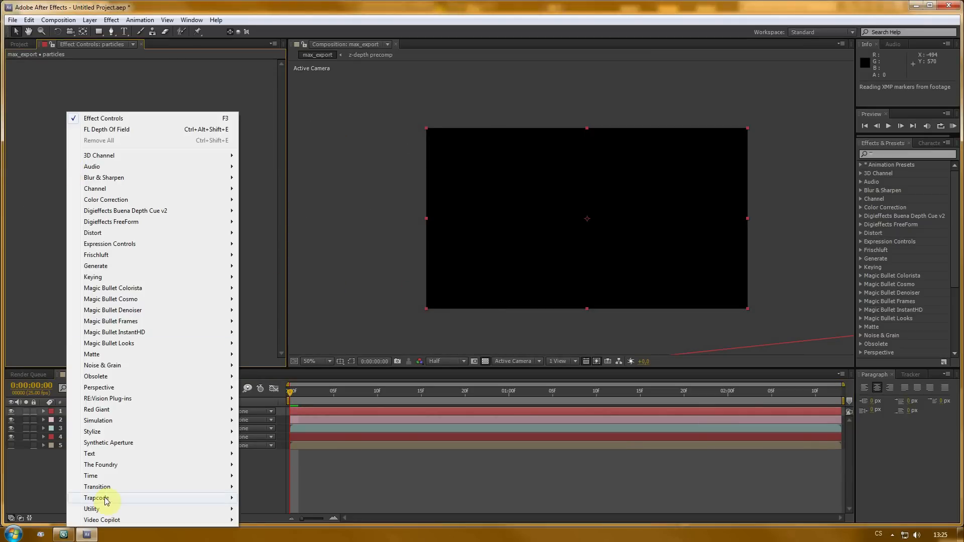
{"action": "mouse_move", "coordinate": [229, 499]}
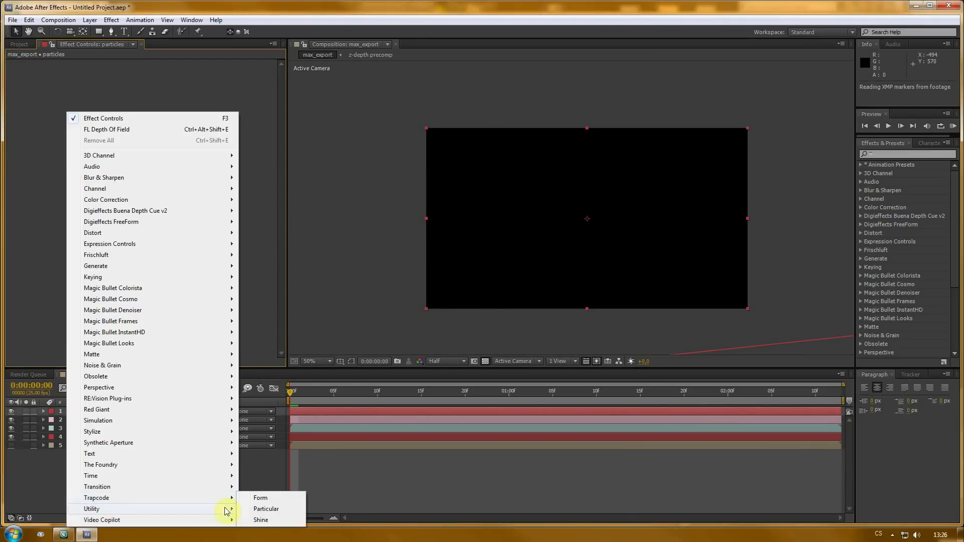
{"action": "left_click", "coordinate": [258, 508]}
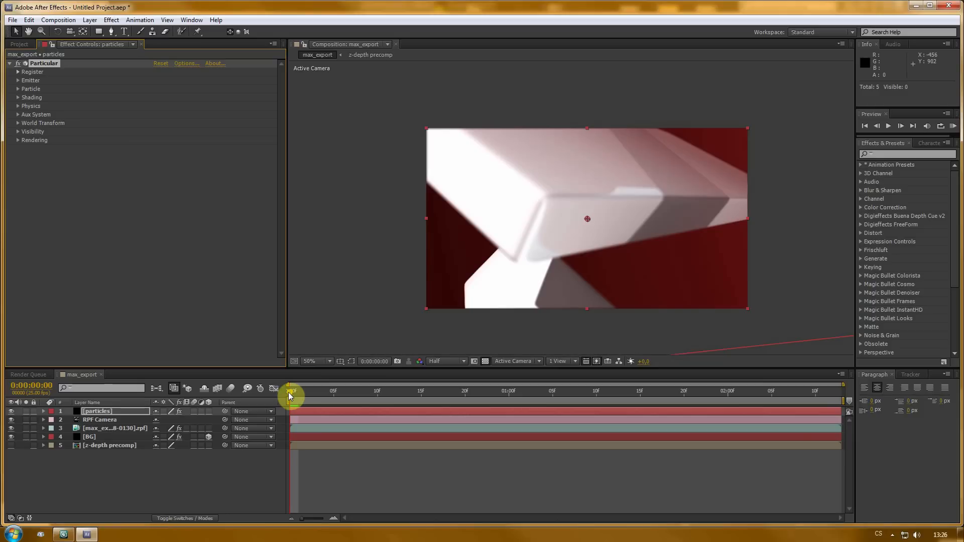
- Zoom out and scrub the timeline to inspect the particle emitter, and reveal the BG layer's position values
{"action": "scroll", "coordinate": [581, 251], "scroll_direction": "down", "scroll_amount": 2}
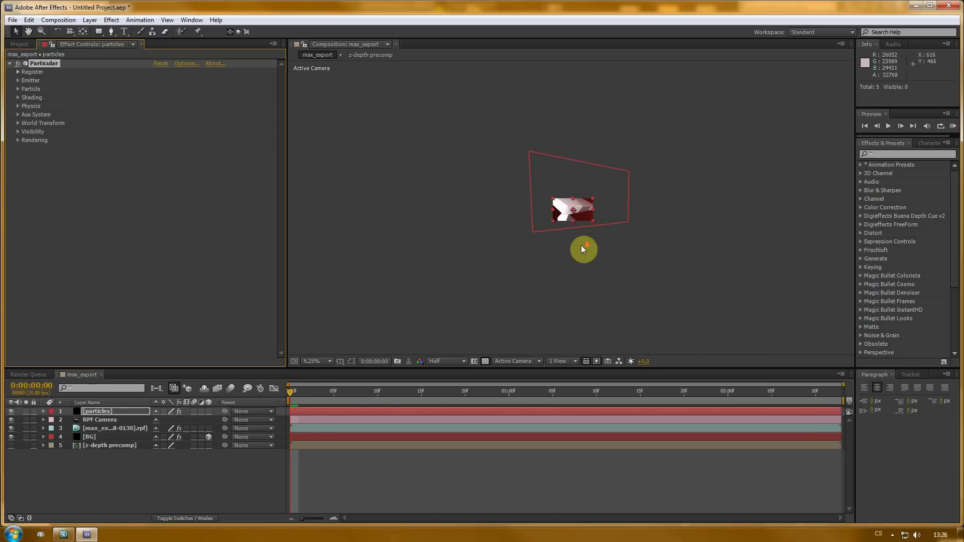
{"action": "left_click_drag", "start_coordinate": [459, 399], "coordinate": [492, 394]}
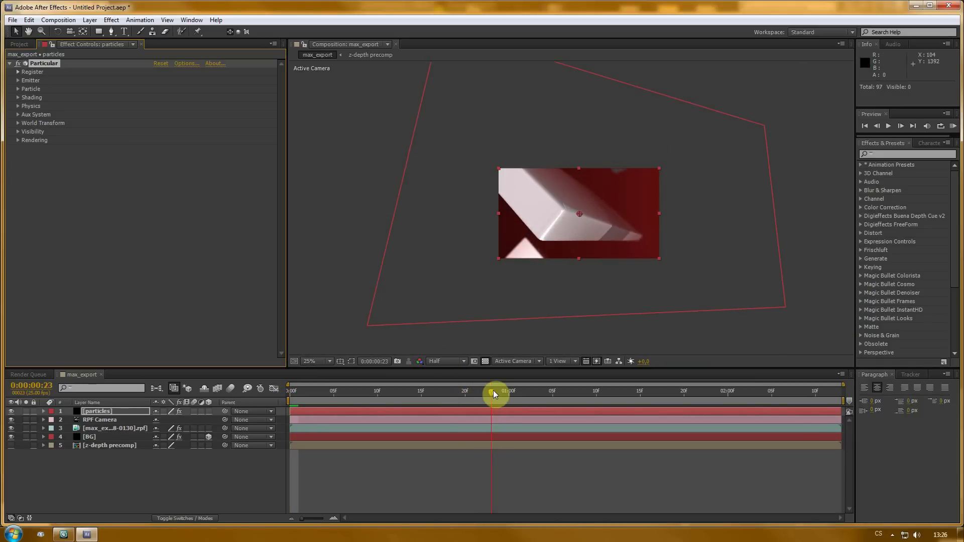
{"action": "scroll", "coordinate": [624, 226], "scroll_direction": "down", "scroll_amount": 4}
{"action": "scroll", "coordinate": [624, 234], "scroll_direction": "up", "scroll_amount": 4}
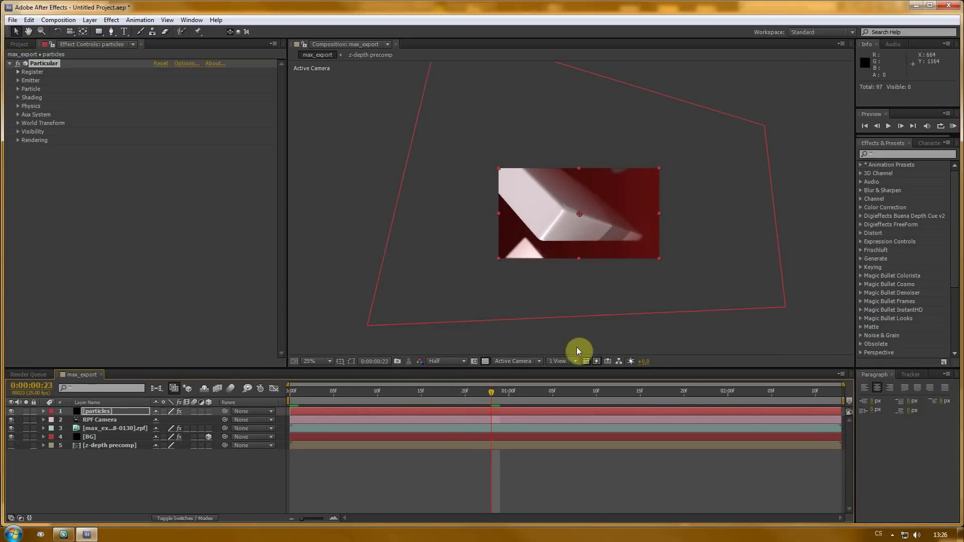
{"action": "mouse_move", "coordinate": [531, 394]}
{"action": "left_mouse_down"}
{"action": "mouse_move", "coordinate": [503, 395]}
{"action": "mouse_move", "coordinate": [518, 393]}
{"action": "left_mouse_up"}
{"action": "scroll", "coordinate": [624, 203], "scroll_direction": "up", "scroll_amount": 2}
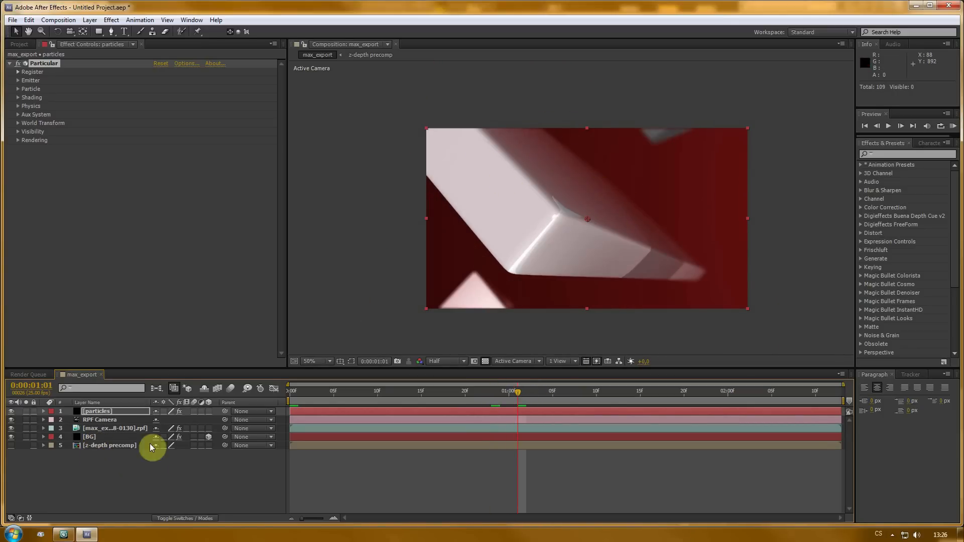
{"action": "left_click", "coordinate": [92, 438]}
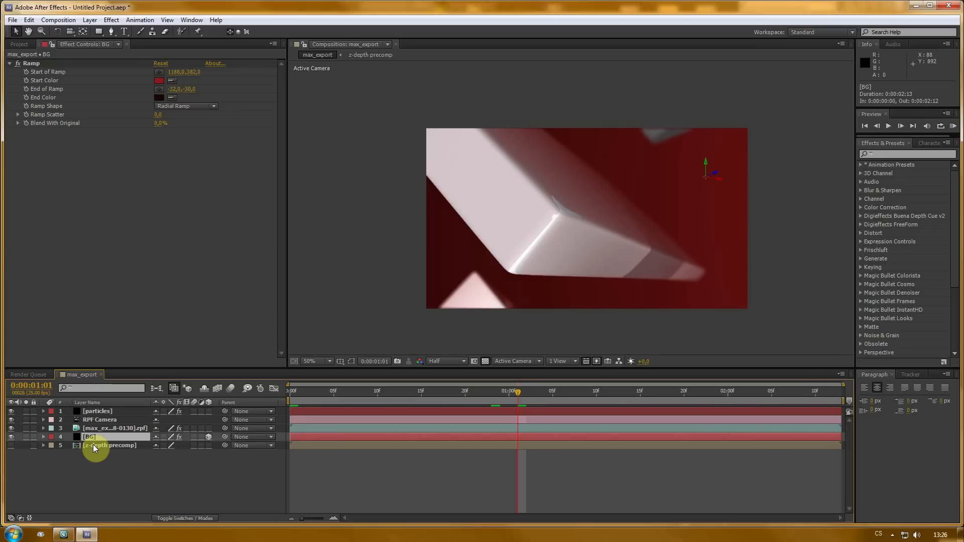
{"action": "key", "text": "p"}
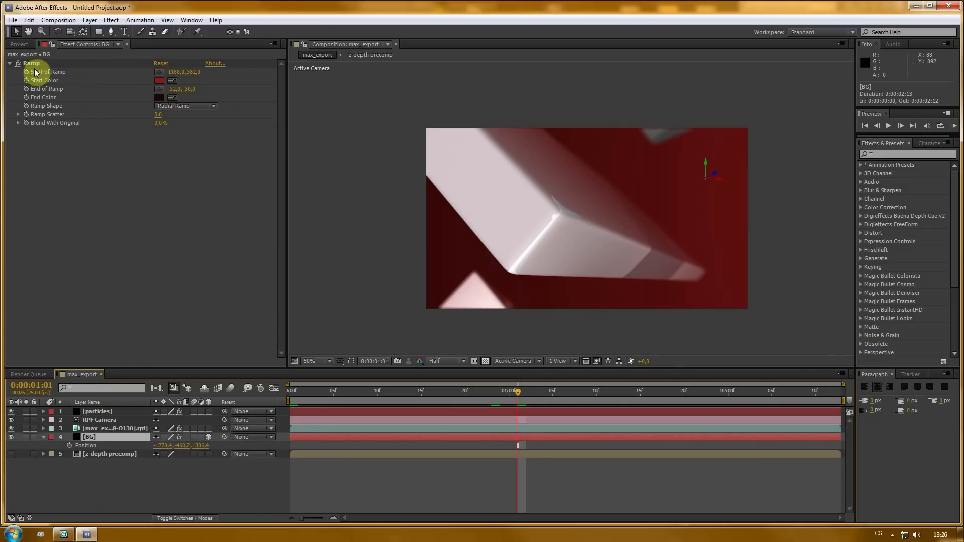
{"action": "left_click", "coordinate": [99, 411]}
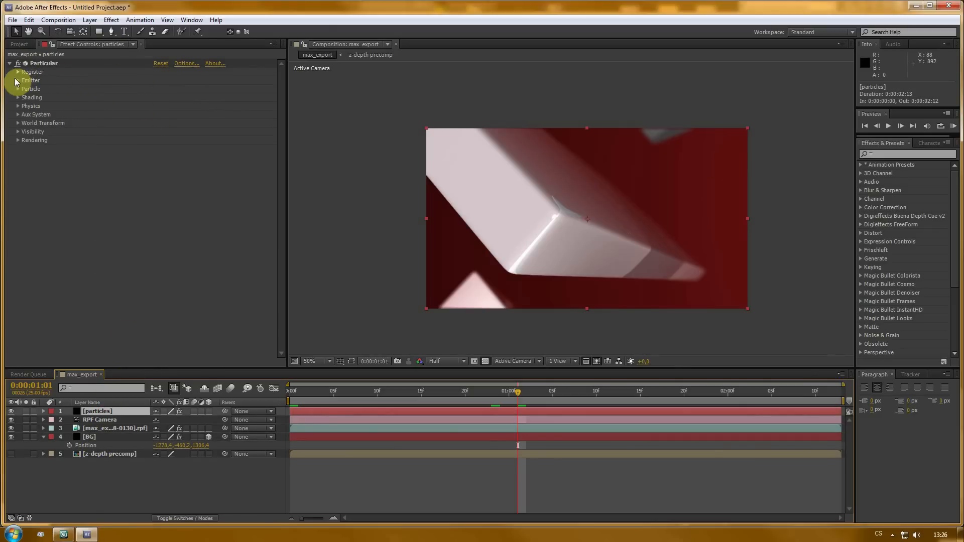
- Set the Particular emitter's Position XY to -1200, -460
{"action": "left_click", "coordinate": [18, 81]}
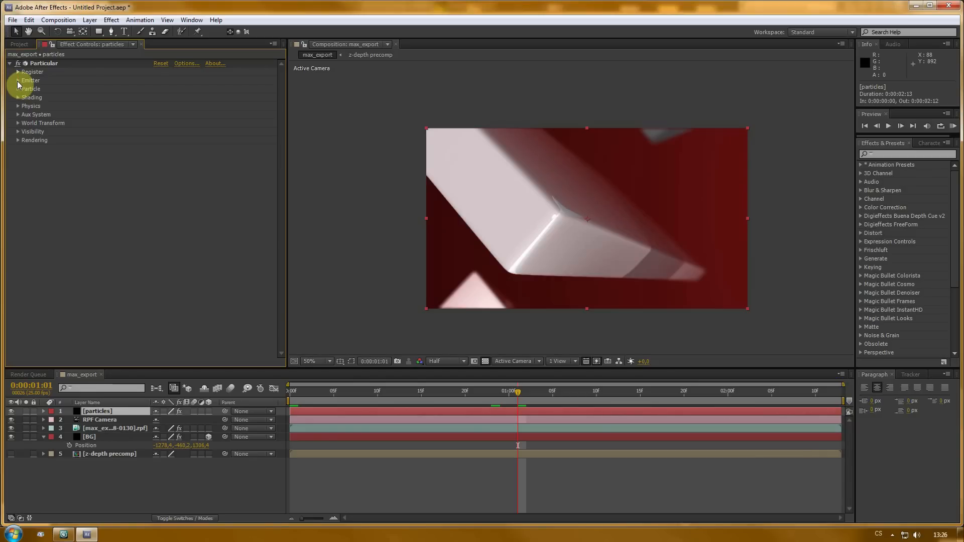
{"action": "left_click", "coordinate": [18, 79]}
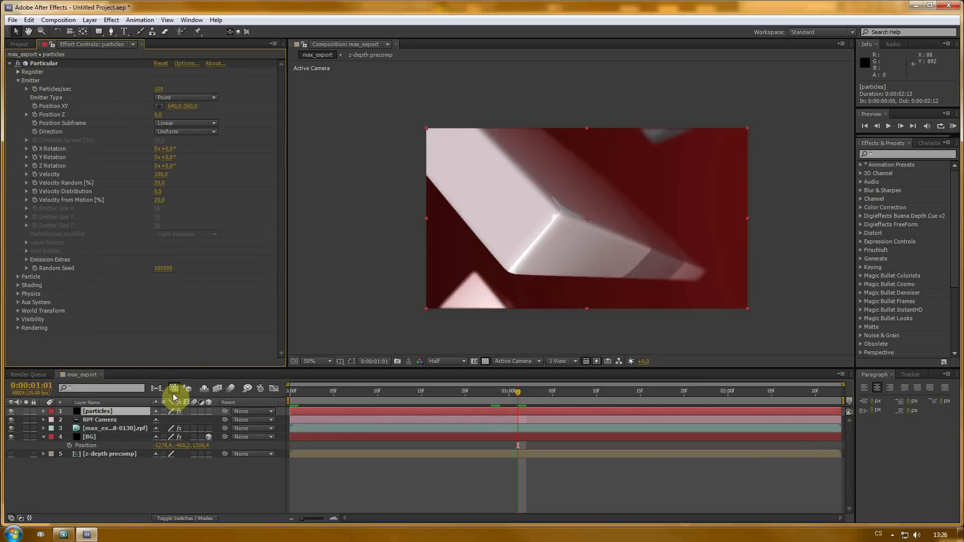
{"action": "left_click", "coordinate": [174, 107]}
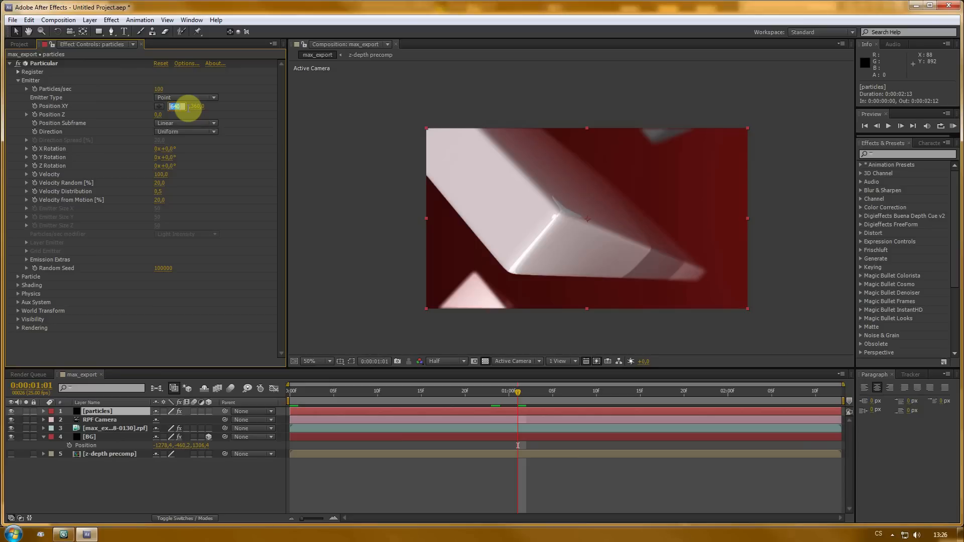
{"action": "type", "text": "-1200"}
{"action": "left_click", "coordinate": [191, 112]}
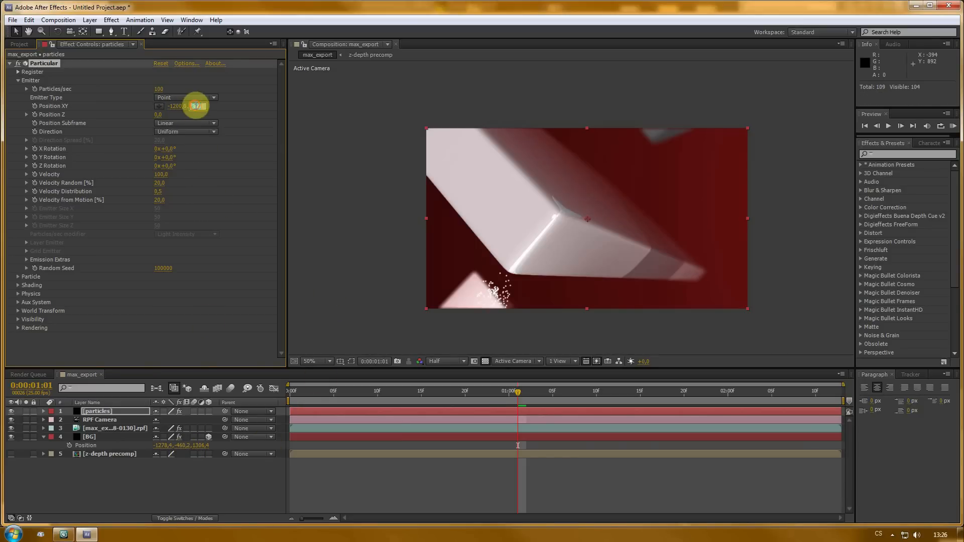
{"action": "left_click", "coordinate": [196, 106]}
{"action": "type", "text": "-"}
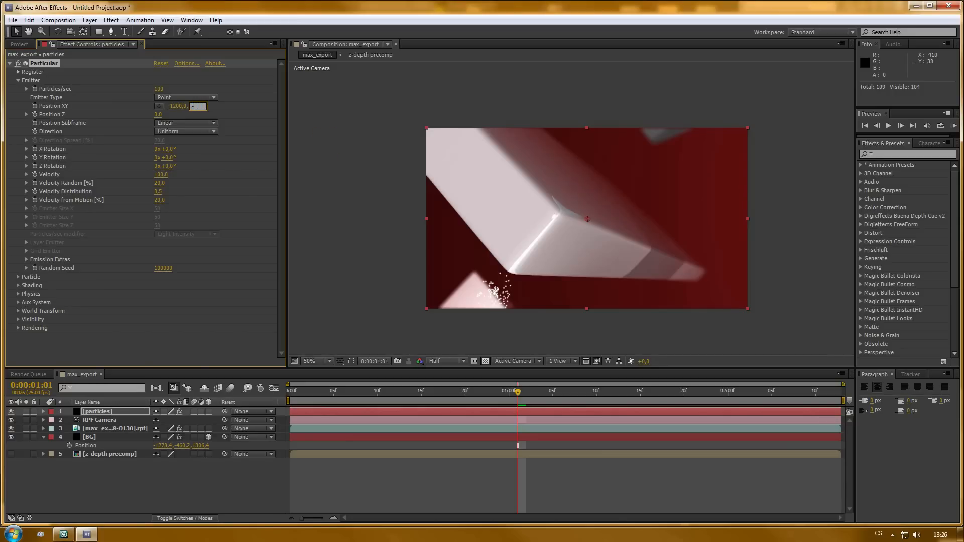
{"action": "type", "text": "460"}
- Set the emitter's Position Z to 1200 and adjust its Y position to about -264
{"action": "left_click", "coordinate": [324, 138]}
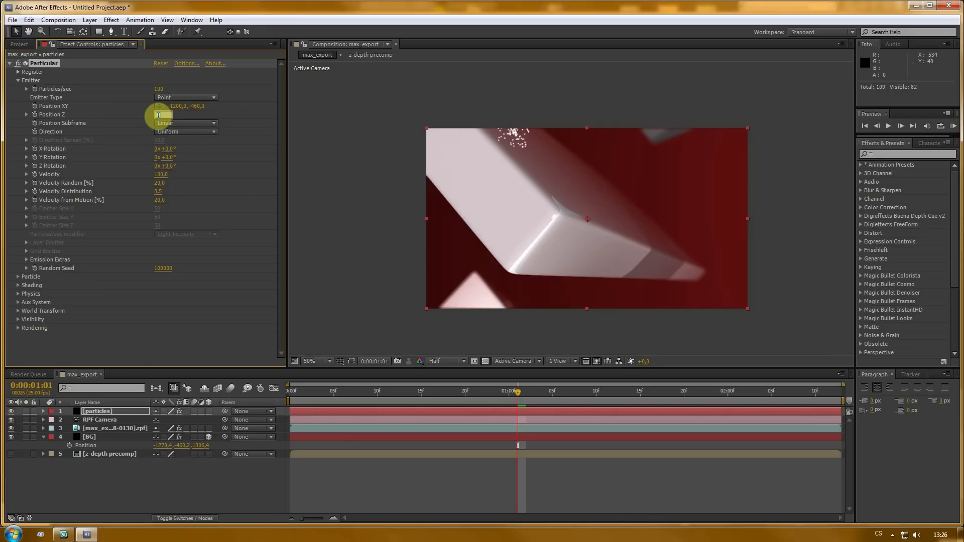
{"action": "type", "text": "1300"}
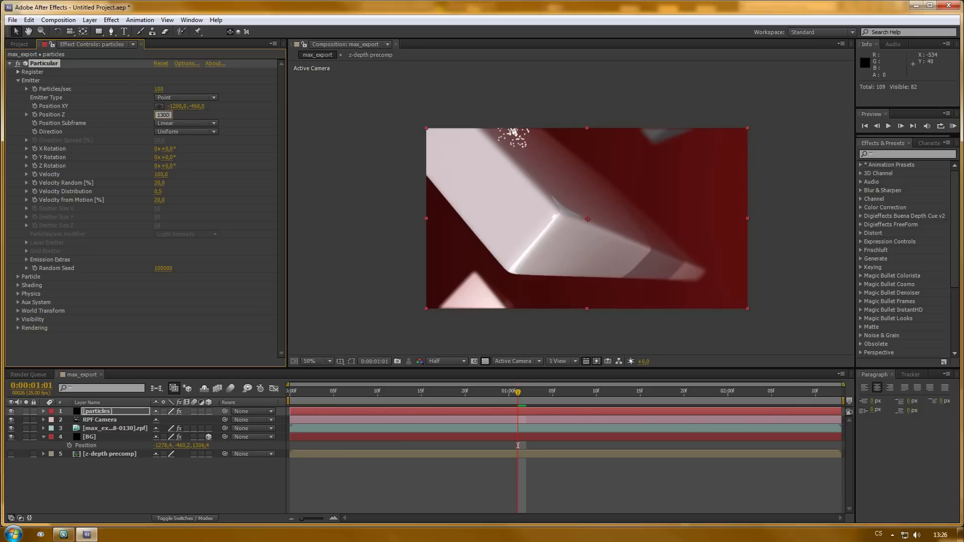
{"action": "key", "text": "Return"}
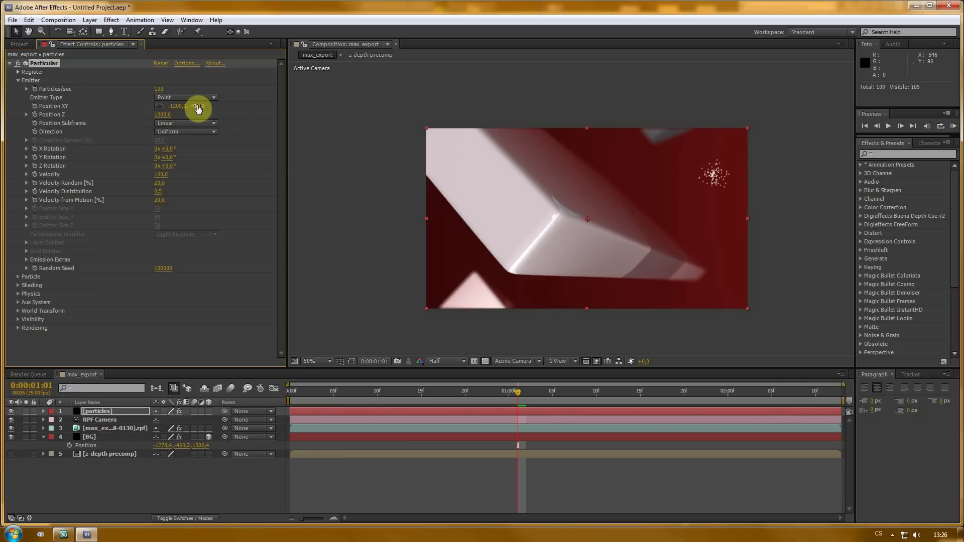
{"action": "left_click_drag", "start_coordinate": [198, 108], "coordinate": [251, 107]}
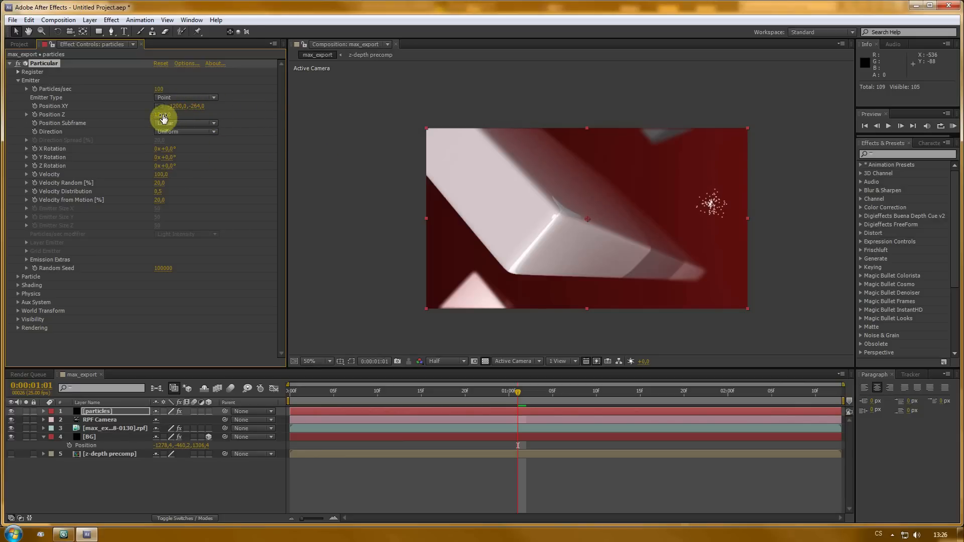
- Adjust the emitter's Y position to about -323 and switch the Emitter Type to Box
{"action": "left_click_drag", "start_coordinate": [163, 117], "coordinate": [207, 115]}
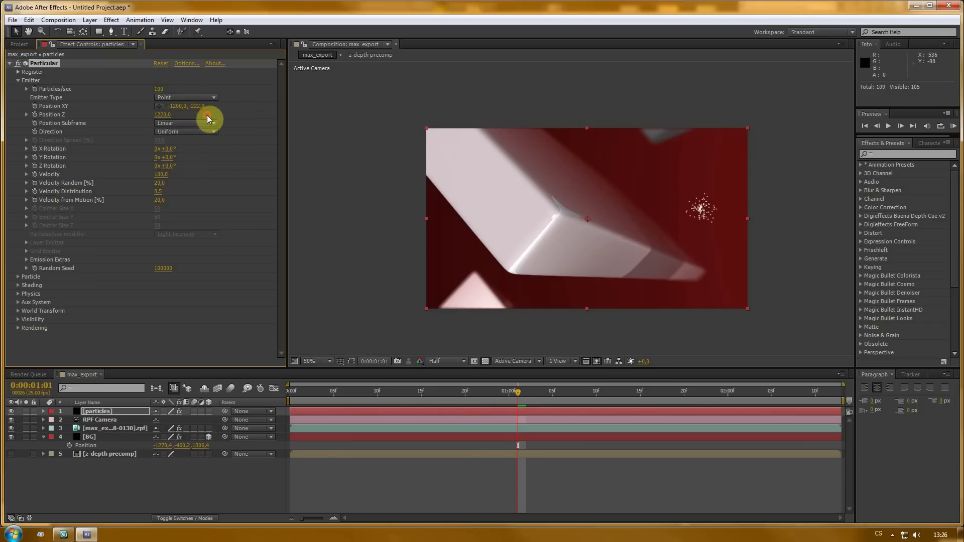
{"action": "left_click", "coordinate": [172, 96]}
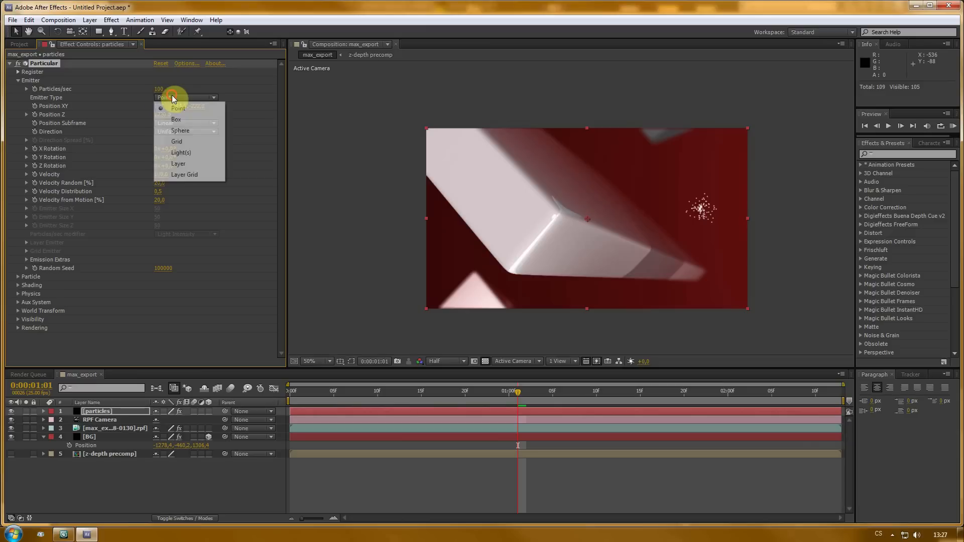
{"action": "left_click", "coordinate": [185, 120]}
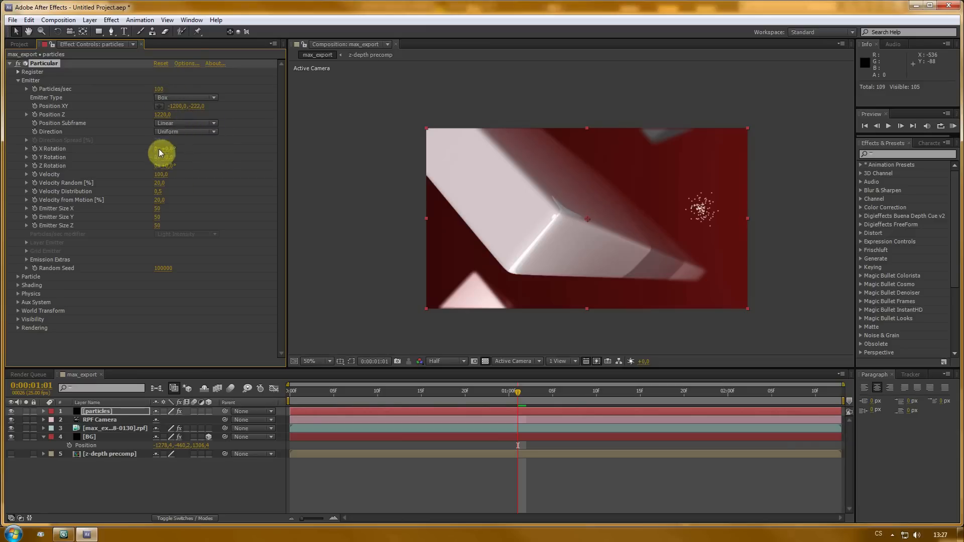
- Set the emitter's Emitter Size X, Y and Z each to 4000
{"action": "left_click", "coordinate": [157, 209]}
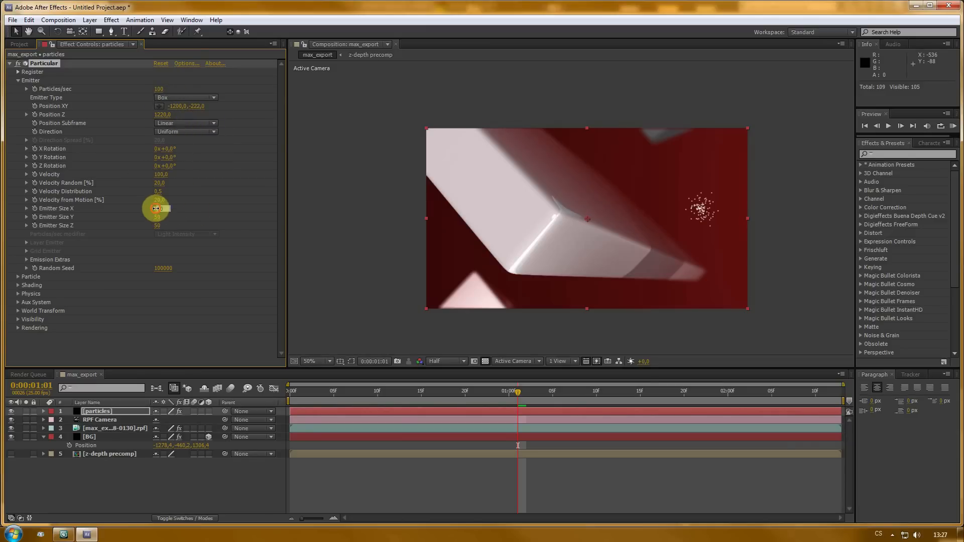
{"action": "type", "text": "4000"}
{"action": "key", "text": "Return"}
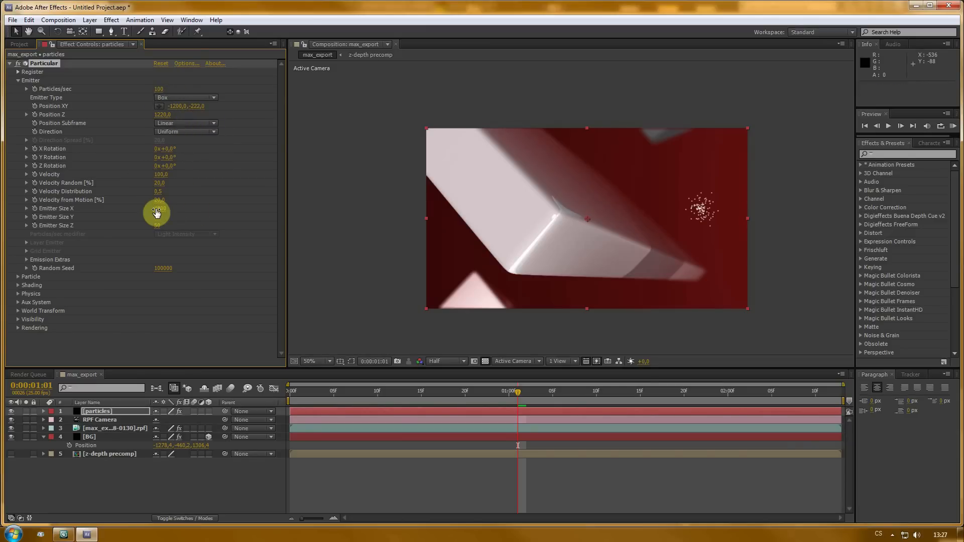
{"action": "left_click", "coordinate": [154, 219]}
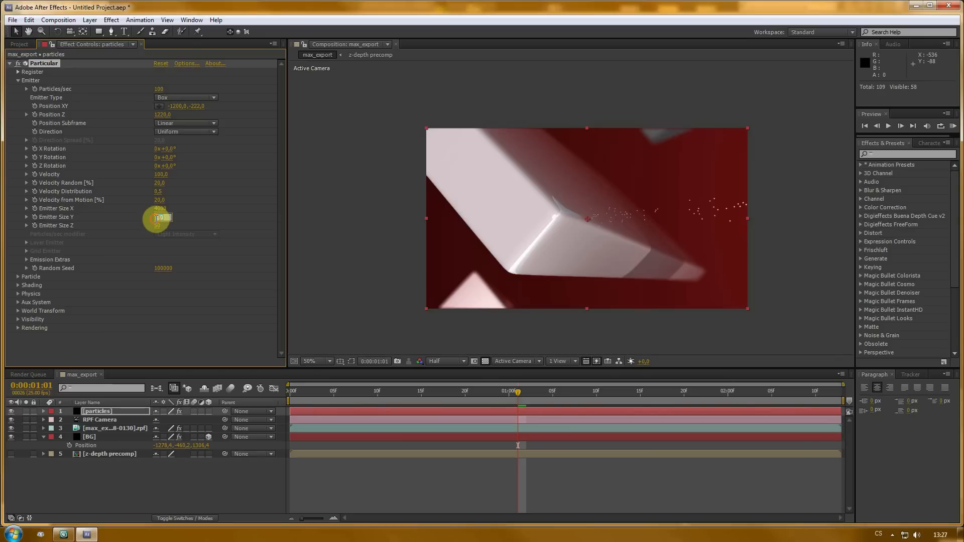
{"action": "type", "text": "4000"}
{"action": "key", "text": "Return"}
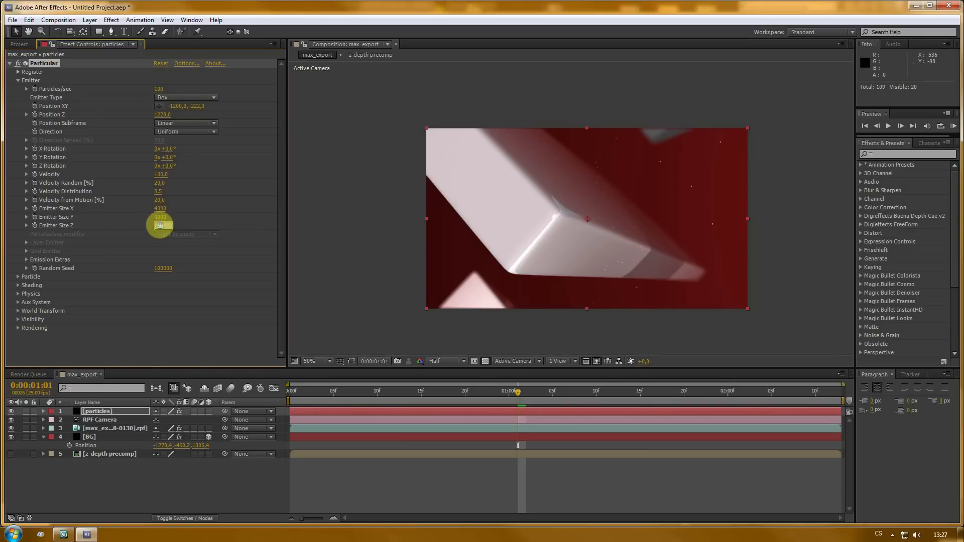
{"action": "type", "text": "4000"}
{"action": "left_click", "coordinate": [159, 227]}
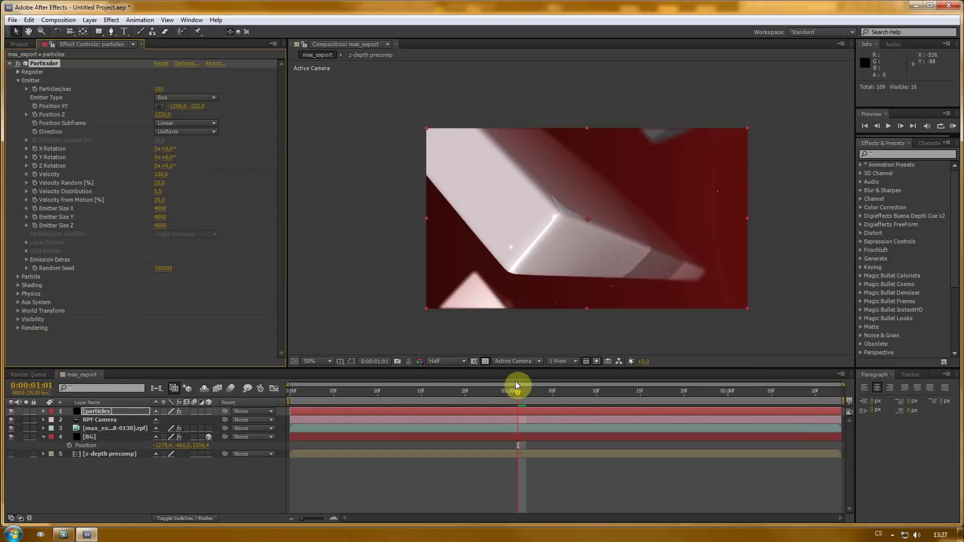
- Move the particles layer below the RPF footage layer and scrub the timeline to check the particles
{"action": "left_click_drag", "start_coordinate": [521, 391], "coordinate": [597, 391]}
{"action": "left_click_drag", "start_coordinate": [539, 378], "coordinate": [447, 382]}
{"action": "left_click_drag", "start_coordinate": [99, 412], "coordinate": [107, 429]}
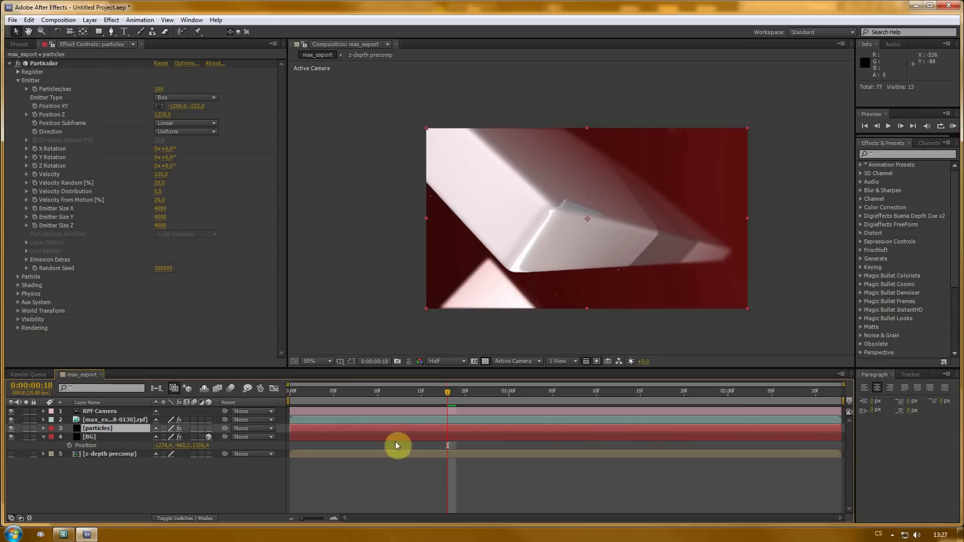
{"action": "left_click_drag", "start_coordinate": [428, 393], "coordinate": [623, 393]}
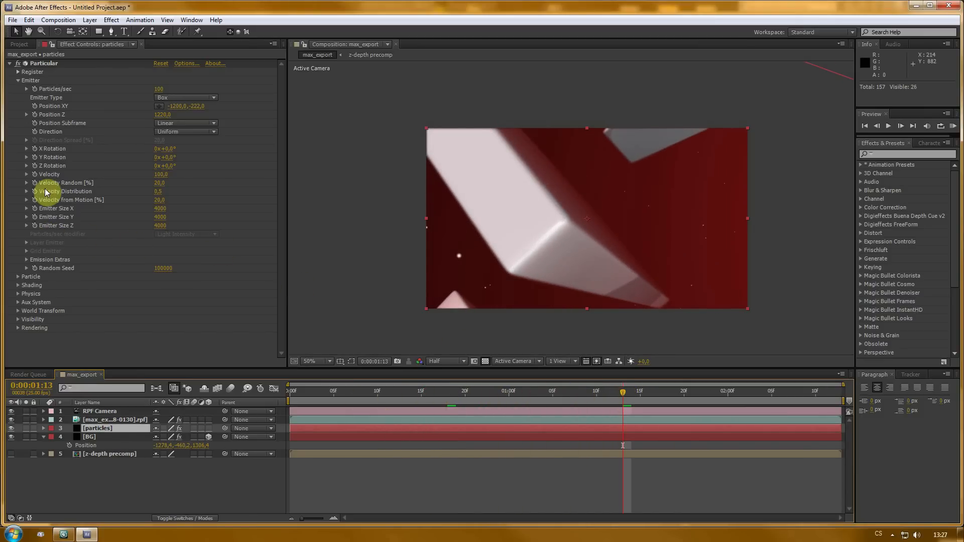
- Set the emitter's Velocity to 5
{"action": "left_click", "coordinate": [160, 174]}
{"action": "type", "text": "5"}
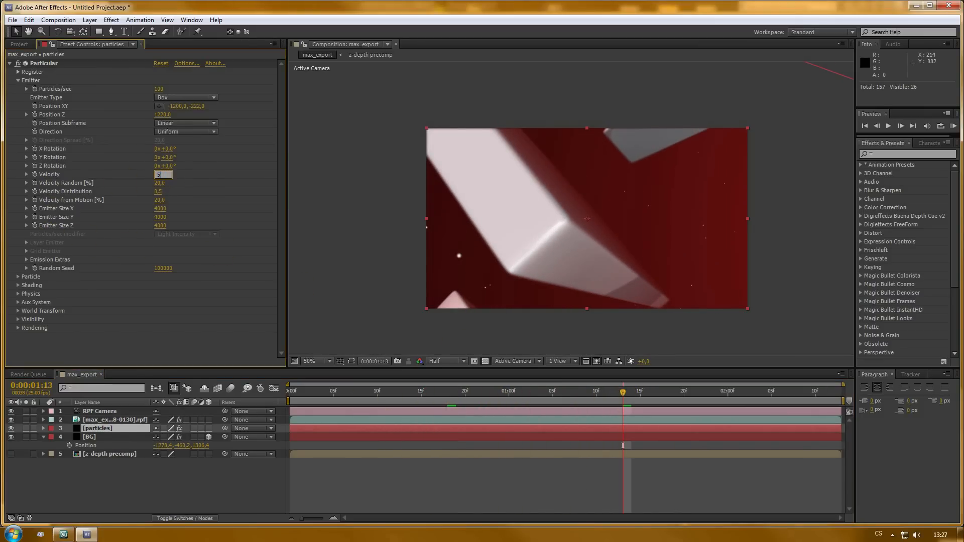
{"action": "key", "text": "Return"}
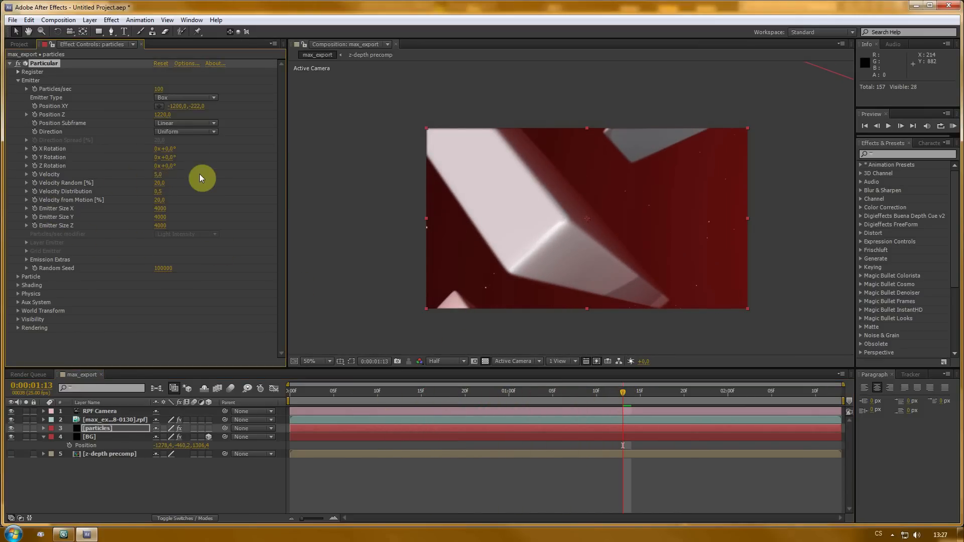
- Expand the Particle settings and set the particle Life to 5 seconds
{"action": "left_click", "coordinate": [17, 277]}
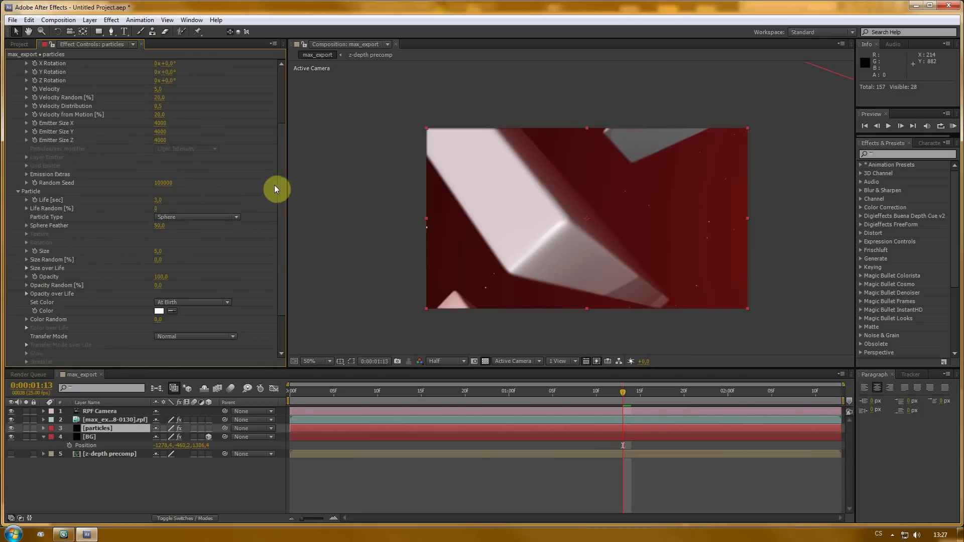
{"action": "left_click_drag", "start_coordinate": [158, 203], "coordinate": [171, 201]}
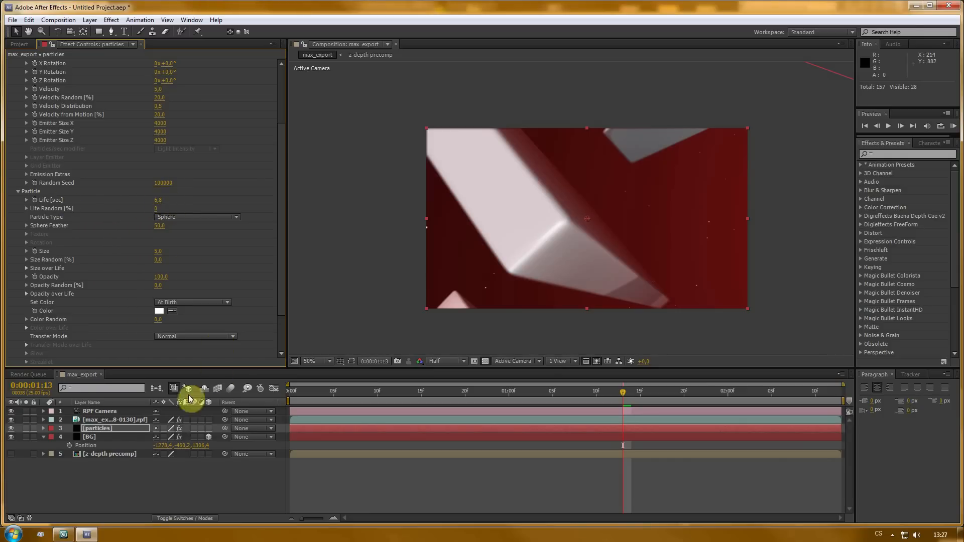
{"action": "left_click_drag", "start_coordinate": [624, 391], "coordinate": [862, 394]}
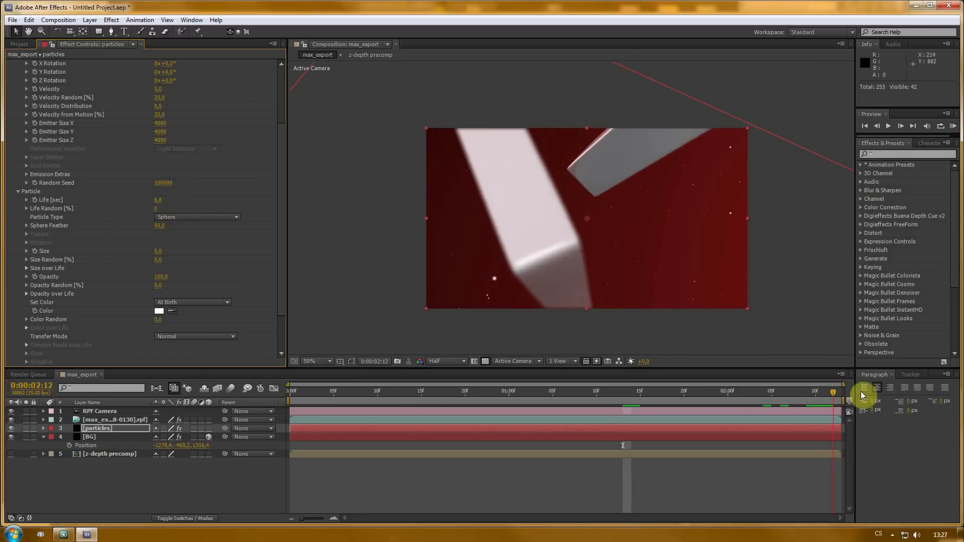
{"action": "left_click", "coordinate": [159, 201]}
{"action": "type", "text": "5"}
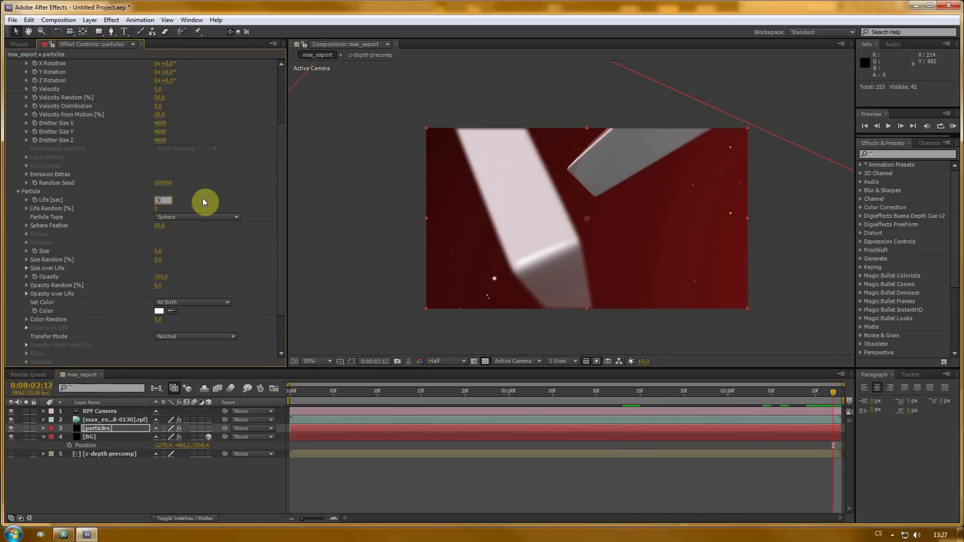
- Return to the start of the timeline and open the emitter's Particles/sec value for editing
{"action": "left_click_drag", "start_coordinate": [396, 398], "coordinate": [640, 397]}
{"action": "left_click_drag", "start_coordinate": [550, 398], "coordinate": [222, 399]}
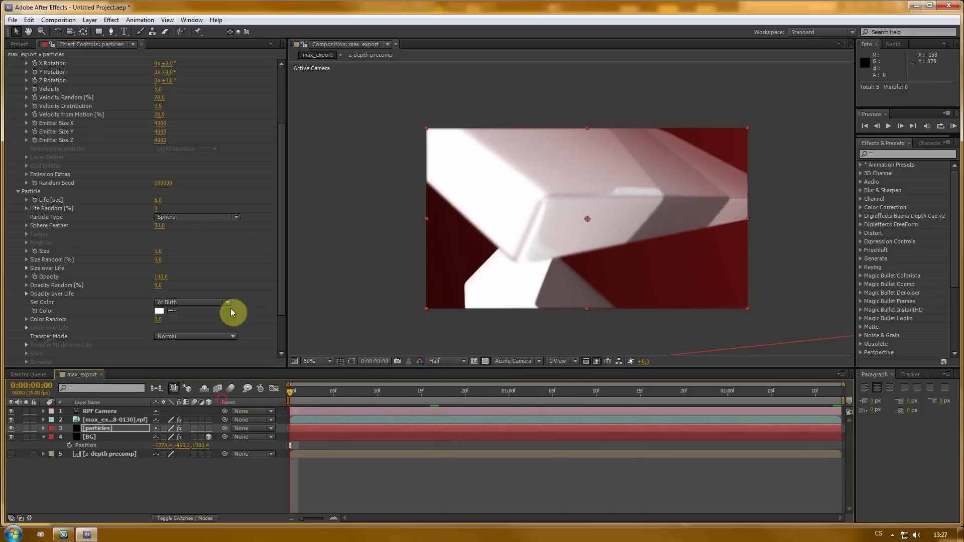
{"action": "left_click_drag", "start_coordinate": [282, 266], "coordinate": [283, 152]}
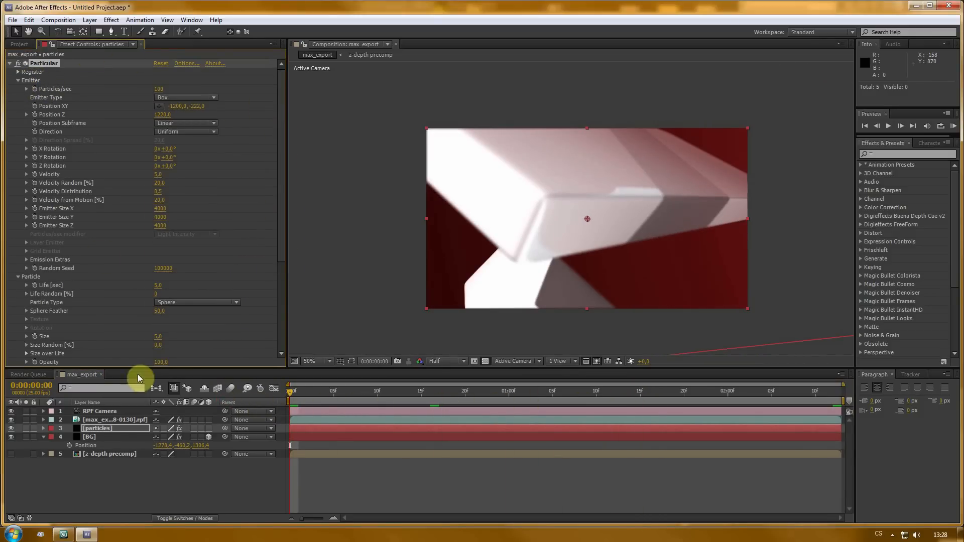
{"action": "left_click", "coordinate": [35, 89]}
{"action": "left_click", "coordinate": [160, 90]}
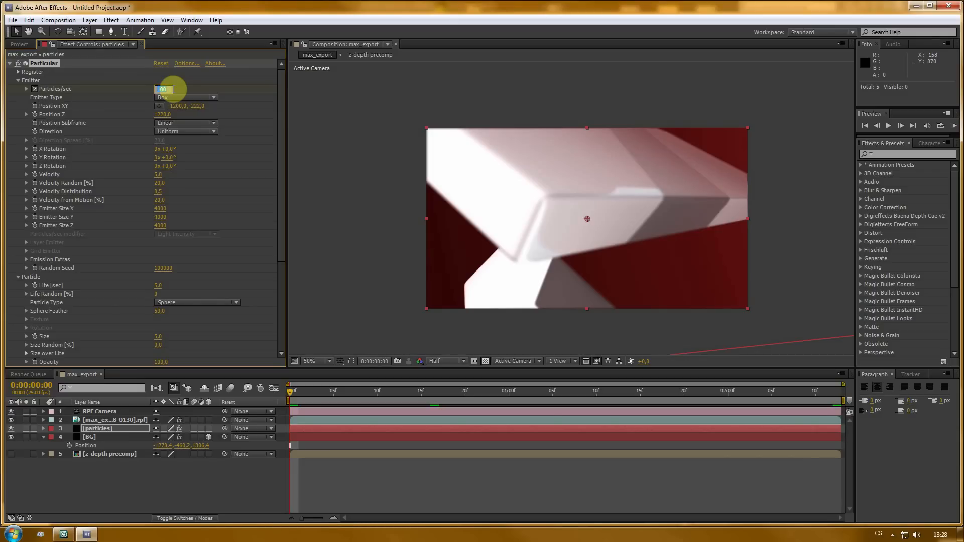
- Set the emitter's Particles/sec to 4000 on the first frame, step one frame forward, and set it to 0
{"action": "type", "text": "40"}
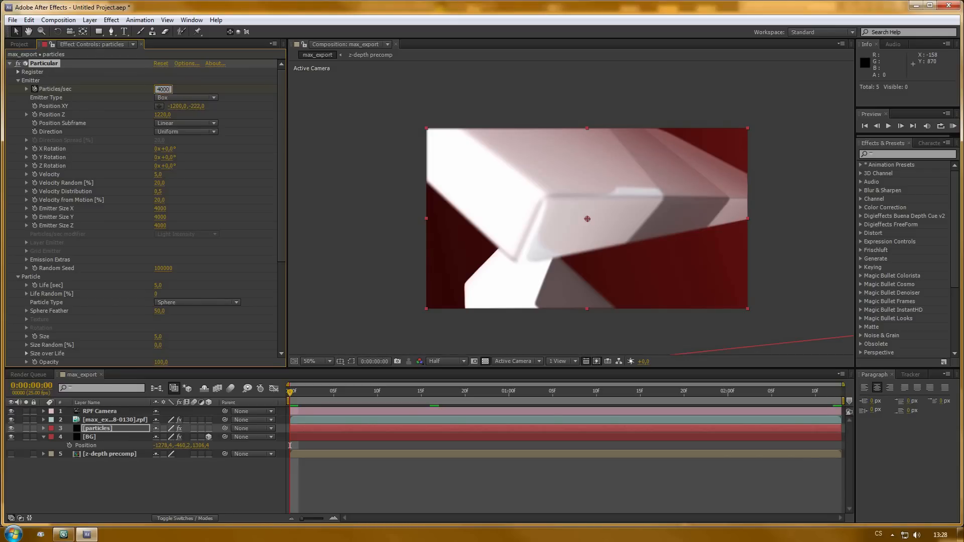
{"action": "type", "text": "00"}
{"action": "key", "text": "Return"}
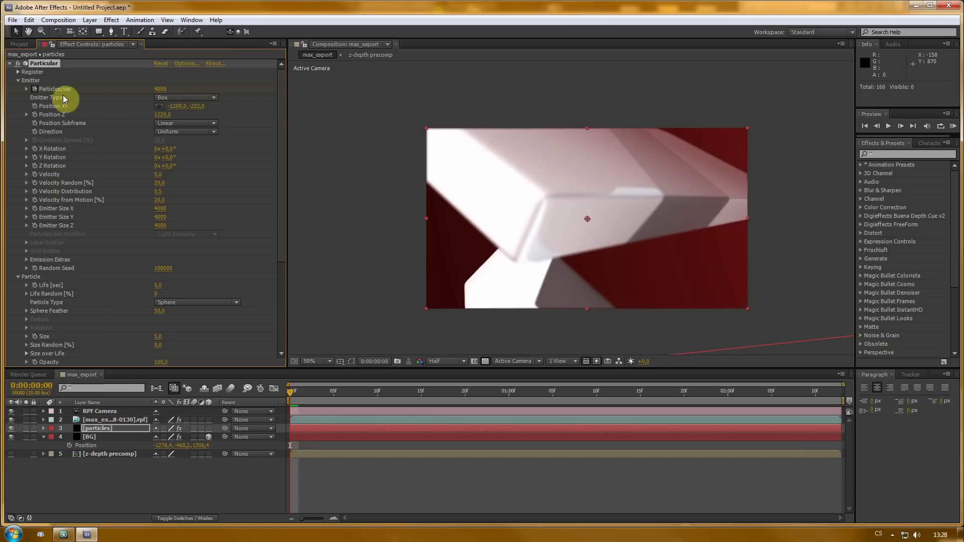
{"action": "key", "text": "Page_Down"}
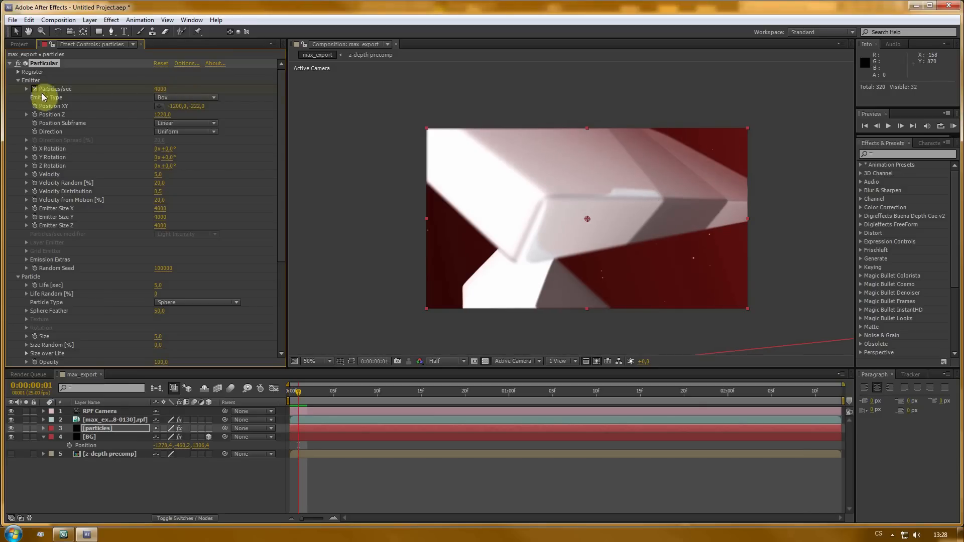
{"action": "left_click", "coordinate": [160, 89]}
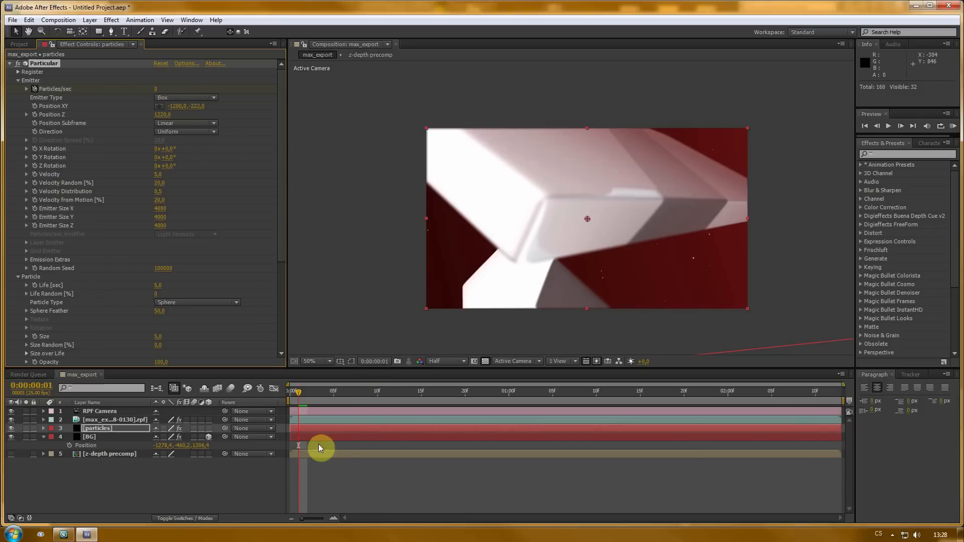
- Shift the particles layer one frame earlier and extend its end to the end of the composition
{"action": "left_click", "coordinate": [112, 428]}
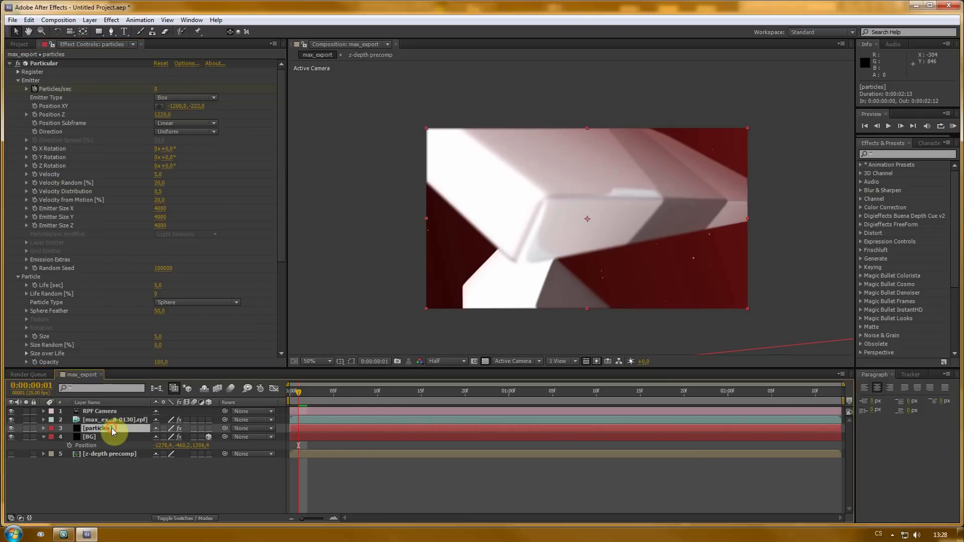
{"action": "left_click_drag", "start_coordinate": [344, 428], "coordinate": [338, 429]}
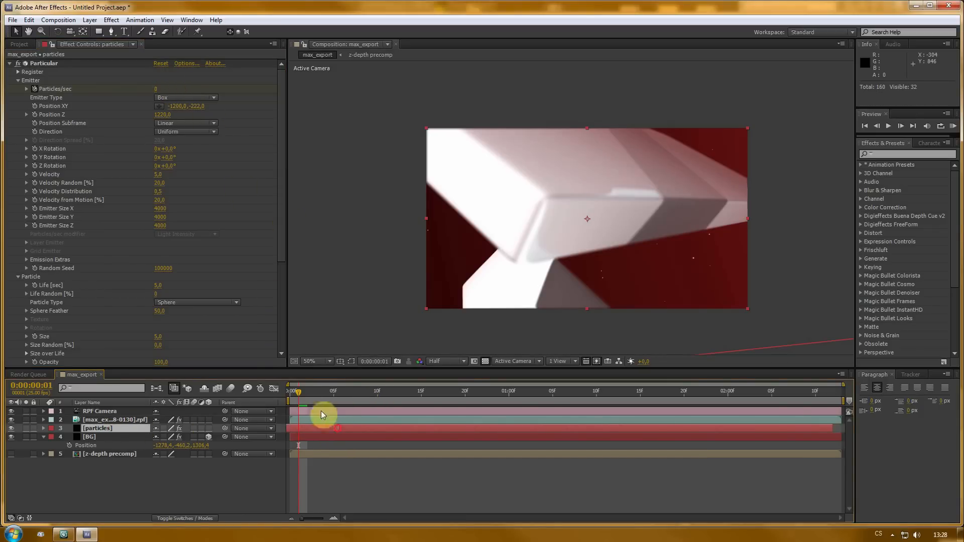
{"action": "left_click_drag", "start_coordinate": [295, 393], "coordinate": [814, 396]}
{"action": "left_click_drag", "start_coordinate": [832, 428], "coordinate": [841, 428]}
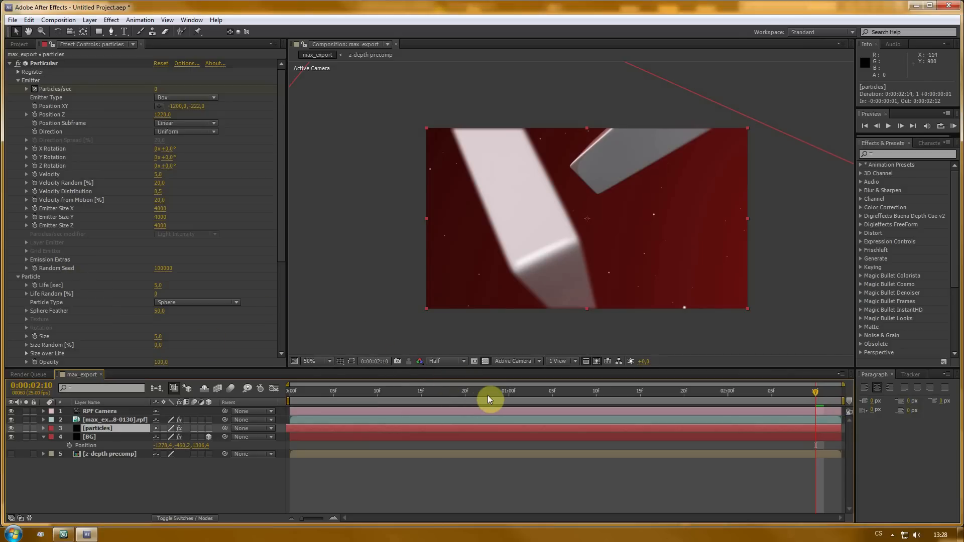
- At about one second into the timeline, set the particles' Size Random to 50%
{"action": "left_click_drag", "start_coordinate": [488, 397], "coordinate": [508, 394]}
{"action": "left_click_drag", "start_coordinate": [280, 146], "coordinate": [279, 261]}
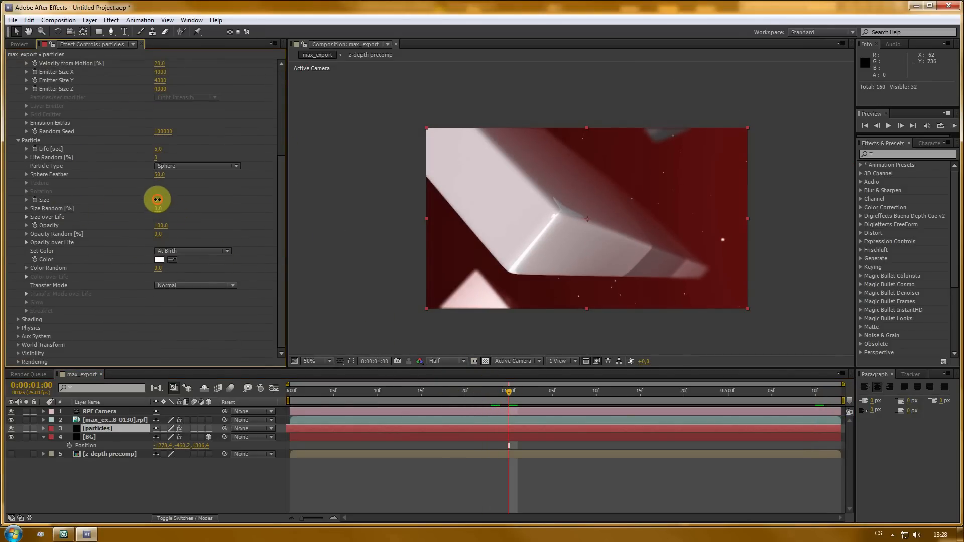
{"action": "left_click_drag", "start_coordinate": [159, 200], "coordinate": [160, 199]}
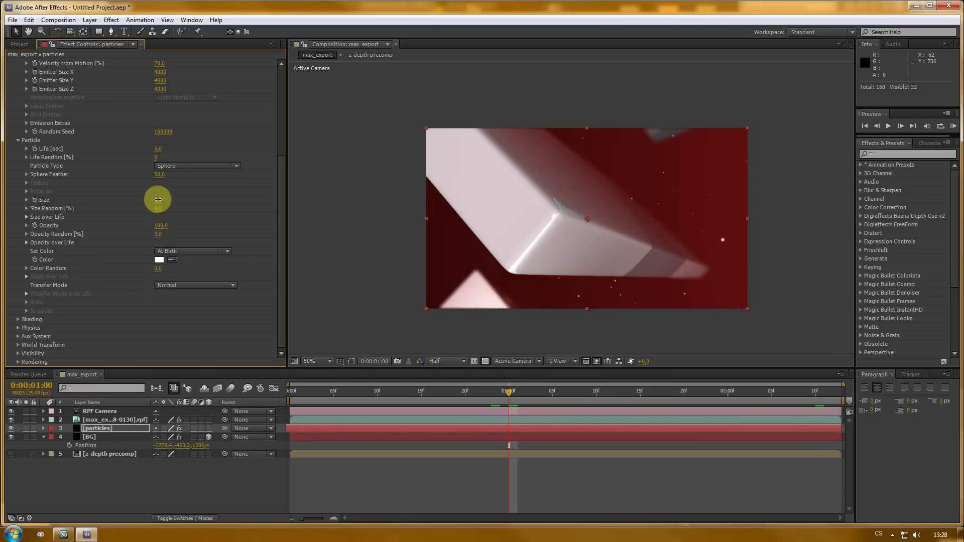
{"action": "mouse_move", "coordinate": [158, 199]}
{"action": "left_mouse_down"}
{"action": "mouse_move", "coordinate": [187, 204]}
{"action": "mouse_move", "coordinate": [160, 213]}
{"action": "left_mouse_up"}
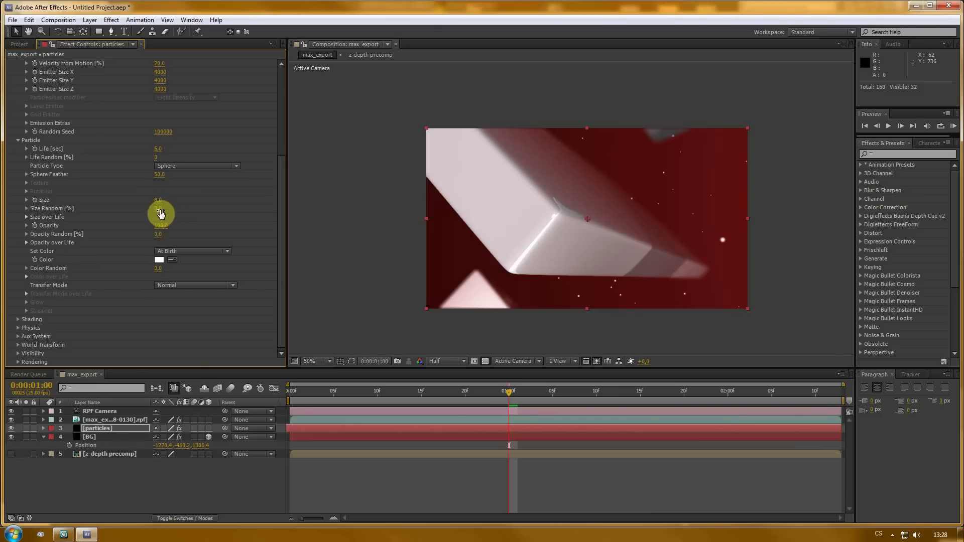
{"action": "left_click", "coordinate": [160, 210]}
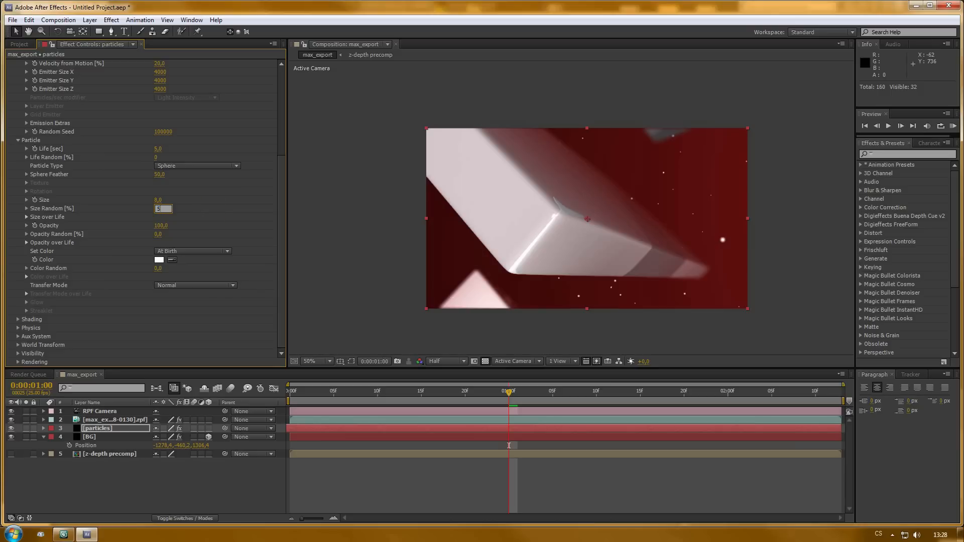
{"action": "type", "text": "50"}
{"action": "key", "text": "Return"}
- Set the particle Color to a dark red in the color picker
{"action": "left_click", "coordinate": [159, 260]}
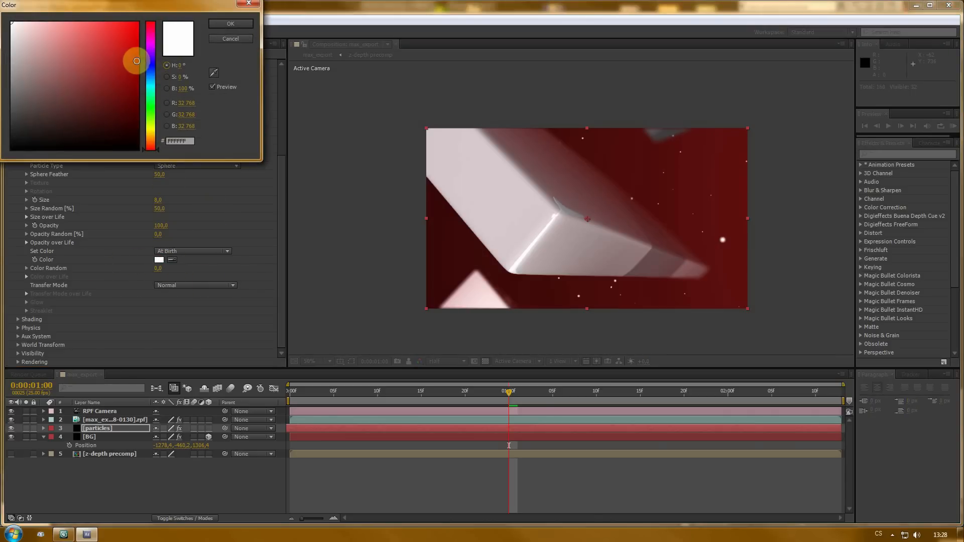
{"action": "left_click", "coordinate": [121, 44]}
{"action": "mouse_move", "coordinate": [120, 40]}
{"action": "left_mouse_down"}
{"action": "mouse_move", "coordinate": [108, 24]}
{"action": "mouse_move", "coordinate": [125, 78]}
{"action": "mouse_move", "coordinate": [129, 53]}
{"action": "left_mouse_up"}
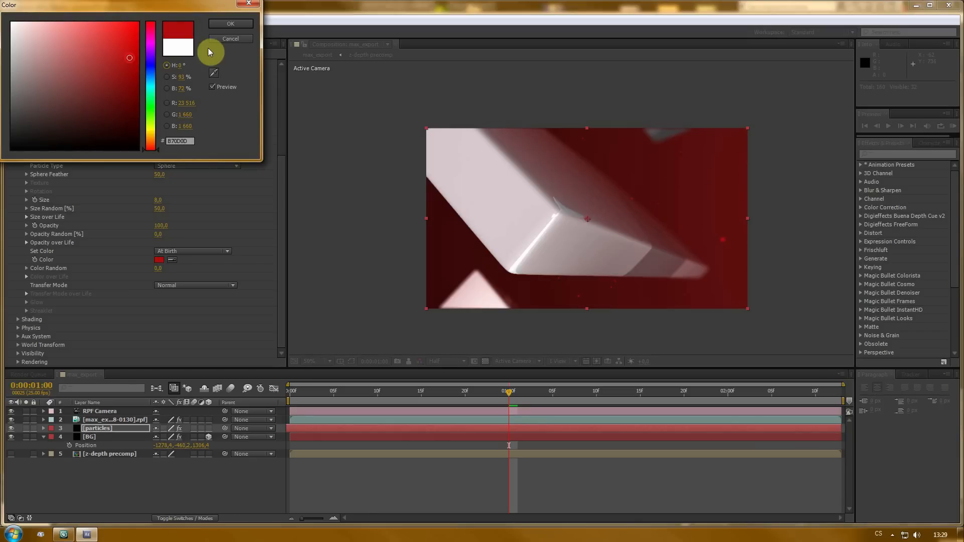
{"action": "left_click", "coordinate": [220, 23]}
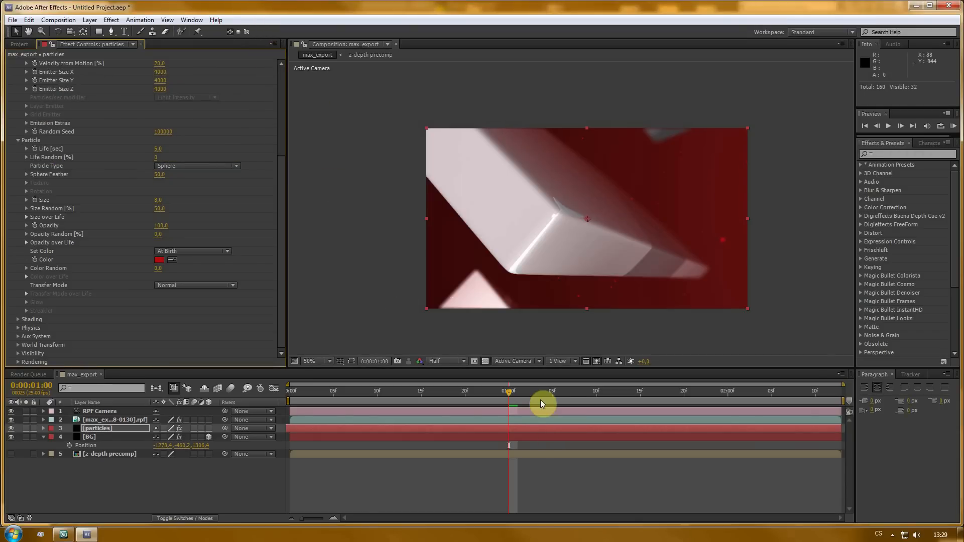
- Reveal the RPF layer's animated Depth of Field focal point keyframes and scrub to the first one
{"action": "left_click_drag", "start_coordinate": [511, 391], "coordinate": [279, 395]}
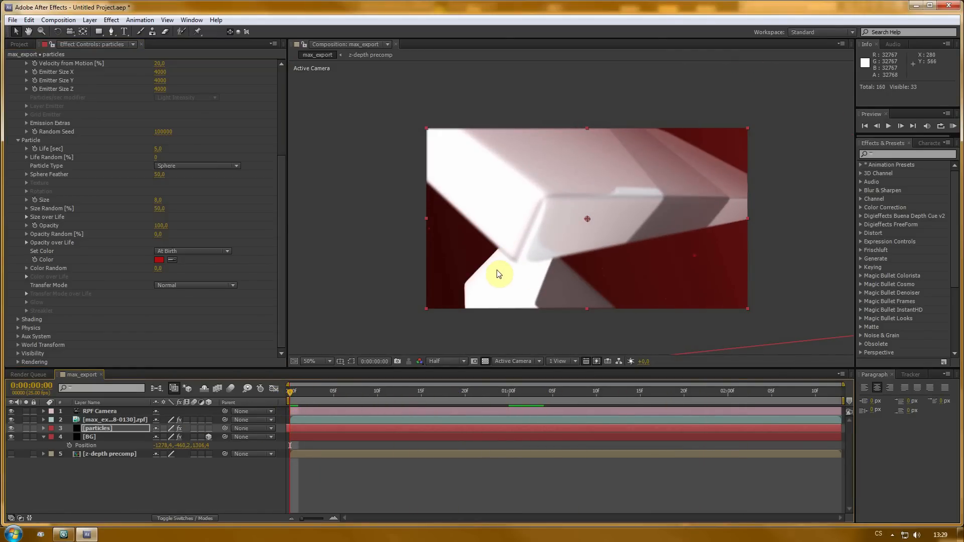
{"action": "left_click_drag", "start_coordinate": [291, 392], "coordinate": [264, 401]}
{"action": "left_click", "coordinate": [95, 412]}
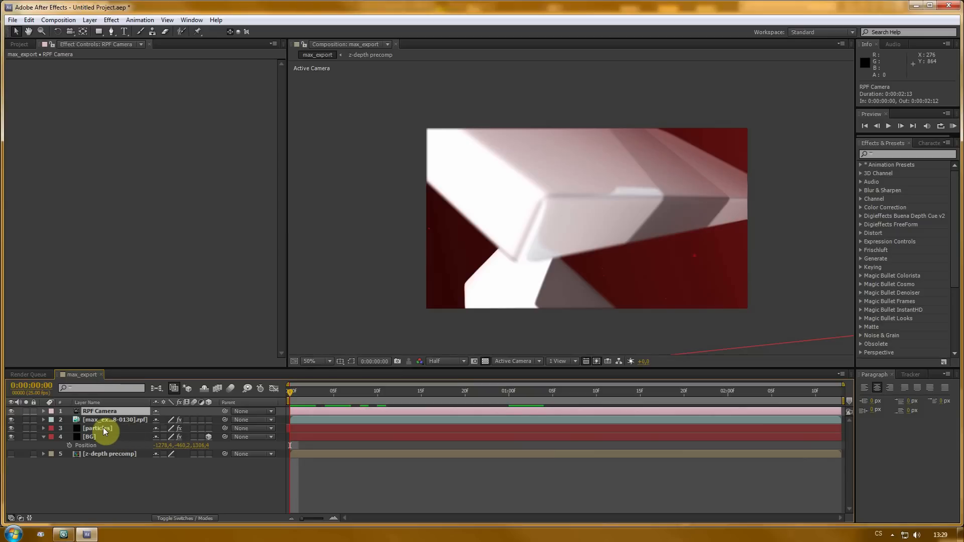
{"action": "left_click", "coordinate": [101, 420]}
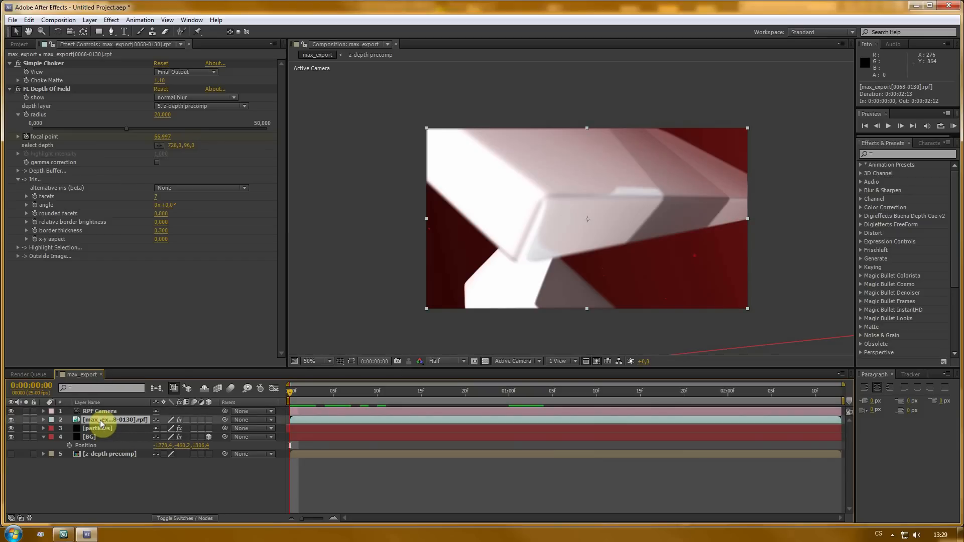
{"action": "key", "text": "u"}
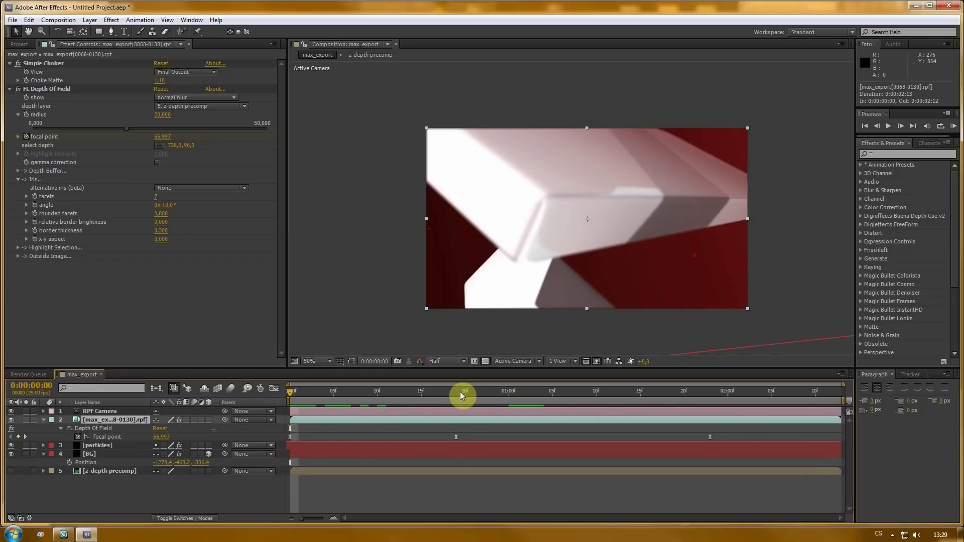
{"action": "left_click_drag", "start_coordinate": [460, 392], "coordinate": [457, 392]}
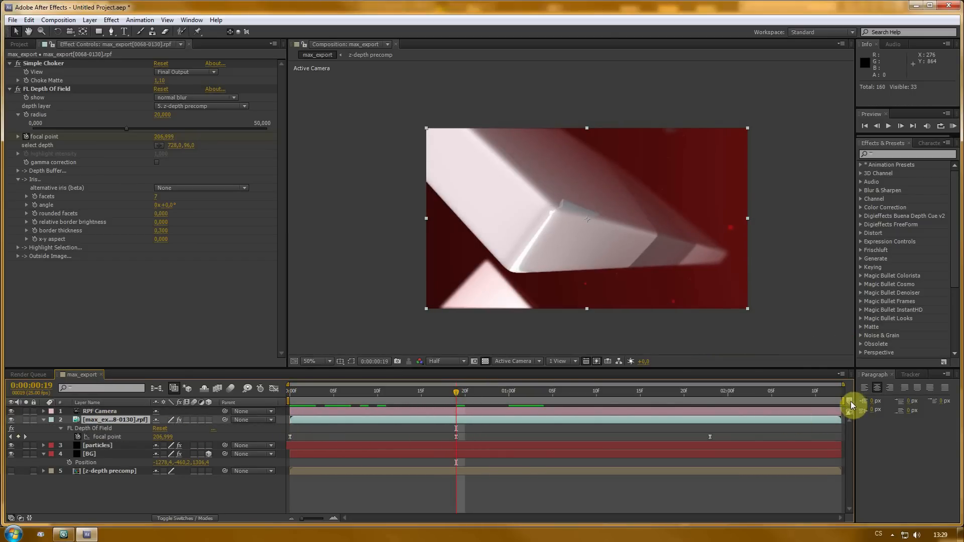
- Place two composition markers at the times of the focal point keyframes
{"action": "mouse_move", "coordinate": [851, 402]}
{"action": "left_mouse_down"}
{"action": "mouse_move", "coordinate": [421, 404]}
{"action": "mouse_move", "coordinate": [712, 394]}
{"action": "left_mouse_up"}
{"action": "left_click_drag", "start_coordinate": [848, 407], "coordinate": [711, 411]}
{"action": "left_click_drag", "start_coordinate": [374, 395], "coordinate": [290, 394]}
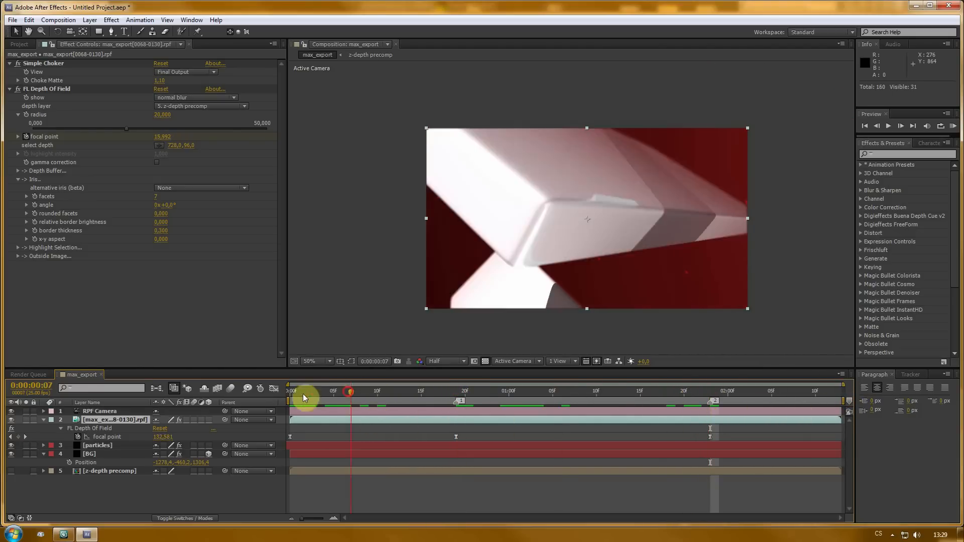
{"action": "left_click", "coordinate": [44, 423]}
- Show the RPF Camera's camera options and turn its Depth of Field on
{"action": "left_click", "coordinate": [104, 411]}
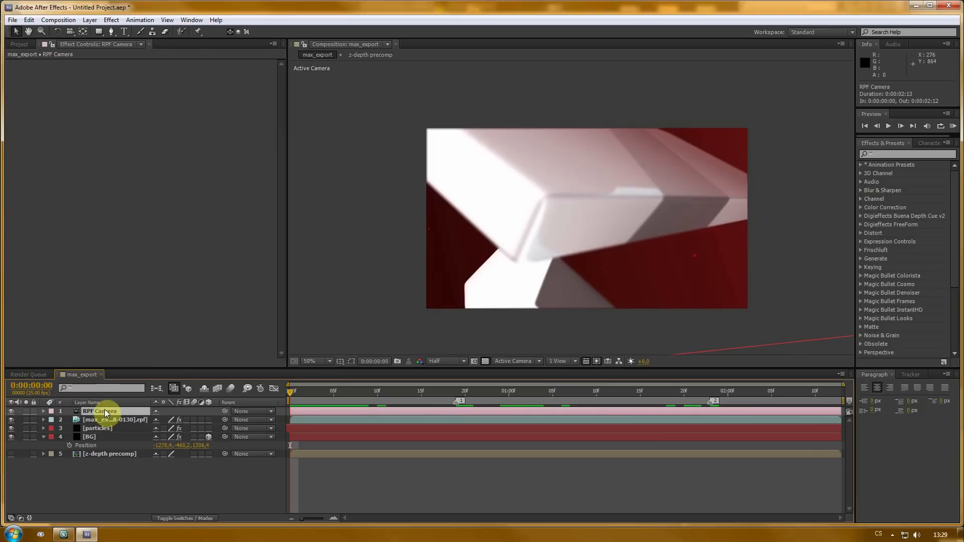
{"action": "key", "text": "a"}
{"action": "key", "text": "a"}
{"action": "left_click_drag", "start_coordinate": [143, 368], "coordinate": [134, 275]}
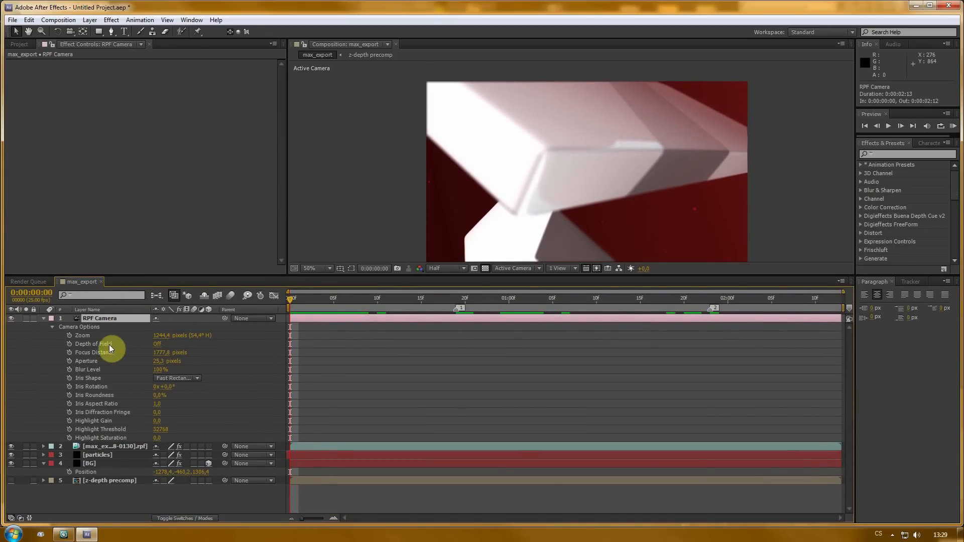
{"action": "left_click", "coordinate": [158, 345]}
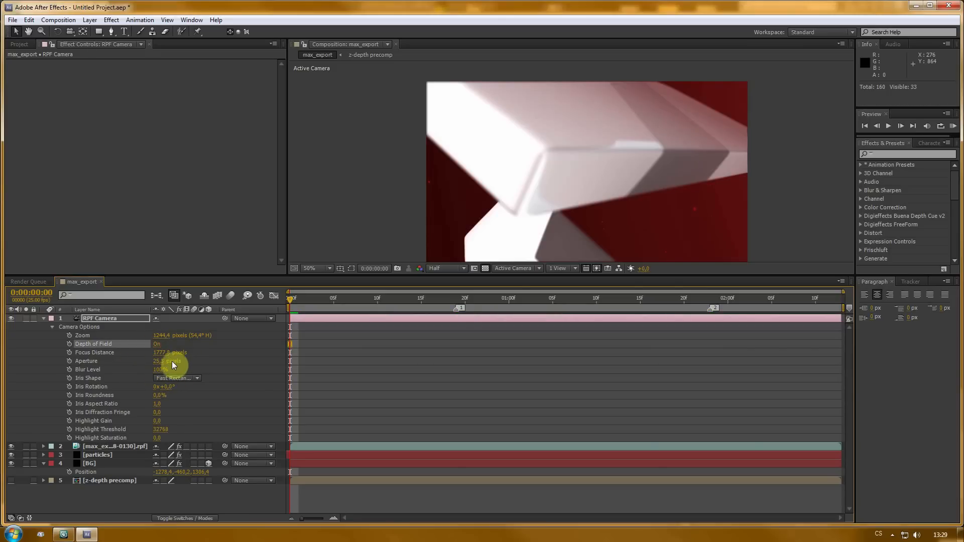
- Raise the camera's Aperture to about 1264 pixels while trying different Focus Distance values
{"action": "left_click_drag", "start_coordinate": [155, 364], "coordinate": [393, 363]}
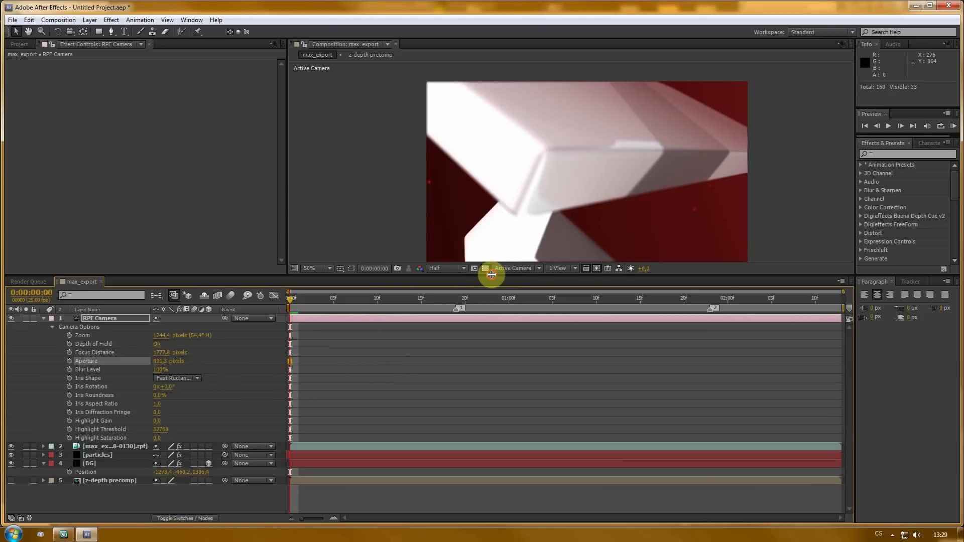
{"action": "left_click_drag", "start_coordinate": [492, 275], "coordinate": [490, 300]}
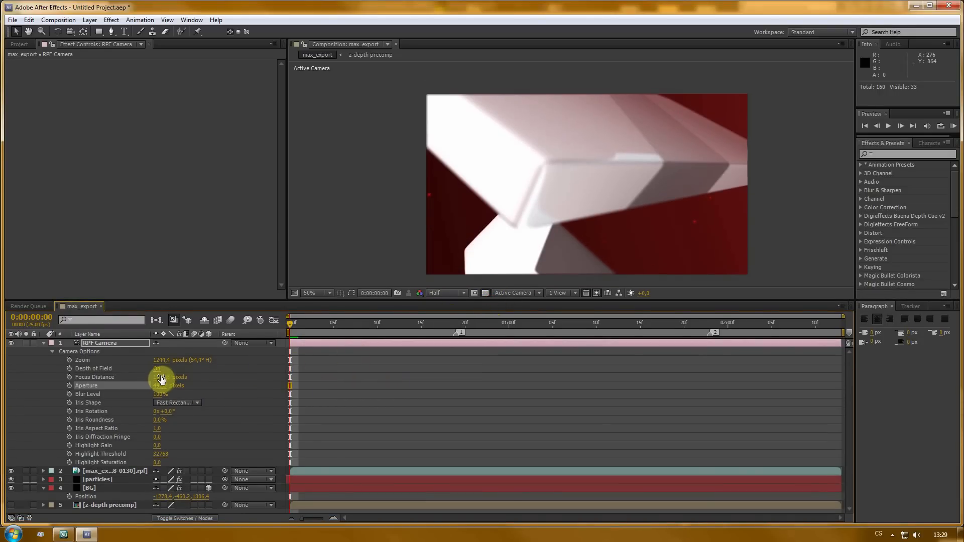
{"action": "left_click", "coordinate": [134, 377], "text": "shift"}
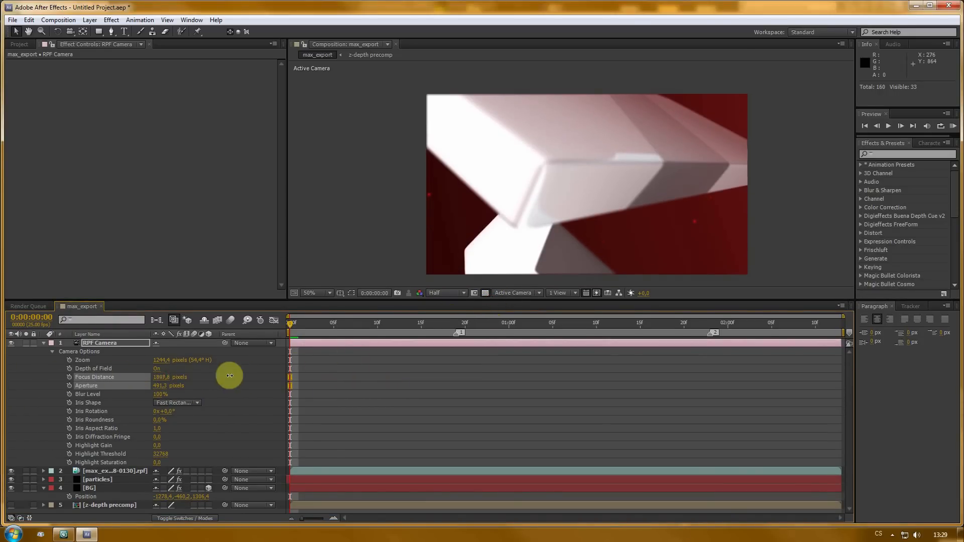
{"action": "left_click_drag", "start_coordinate": [229, 375], "coordinate": [423, 378]}
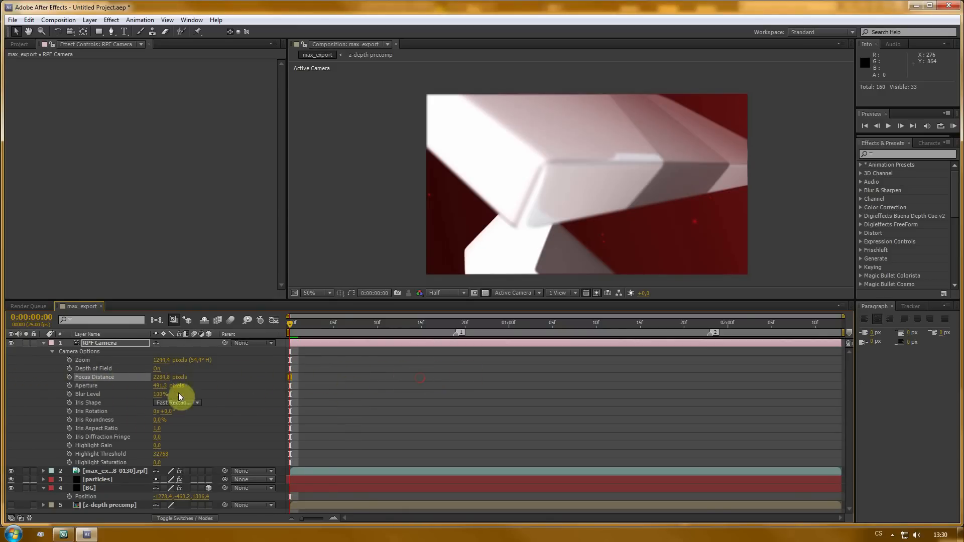
{"action": "left_click_drag", "start_coordinate": [158, 388], "coordinate": [310, 387]}
{"action": "left_click_drag", "start_coordinate": [479, 388], "coordinate": [548, 388]}
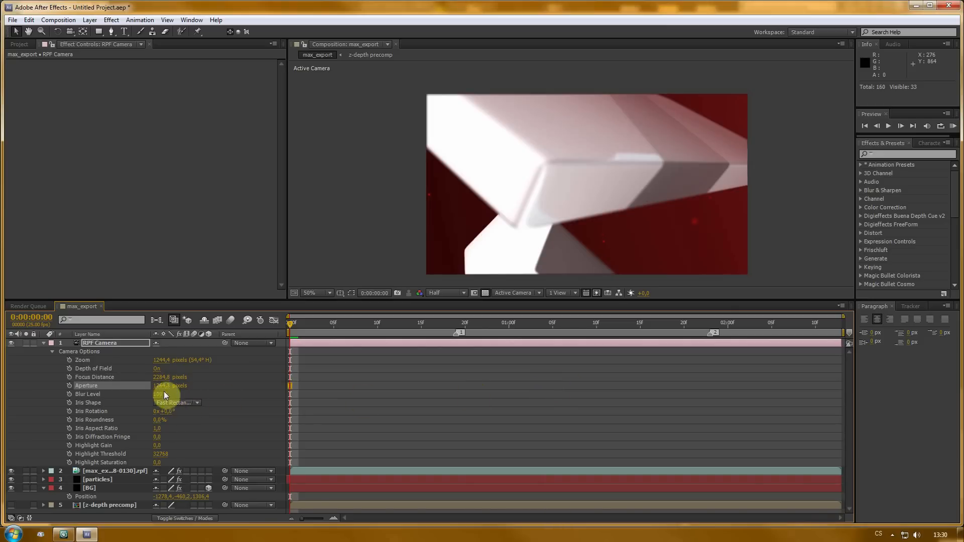
{"action": "left_click_drag", "start_coordinate": [161, 378], "coordinate": [638, 381]}
{"action": "scroll", "coordinate": [639, 241], "scroll_direction": "down", "scroll_amount": 2}
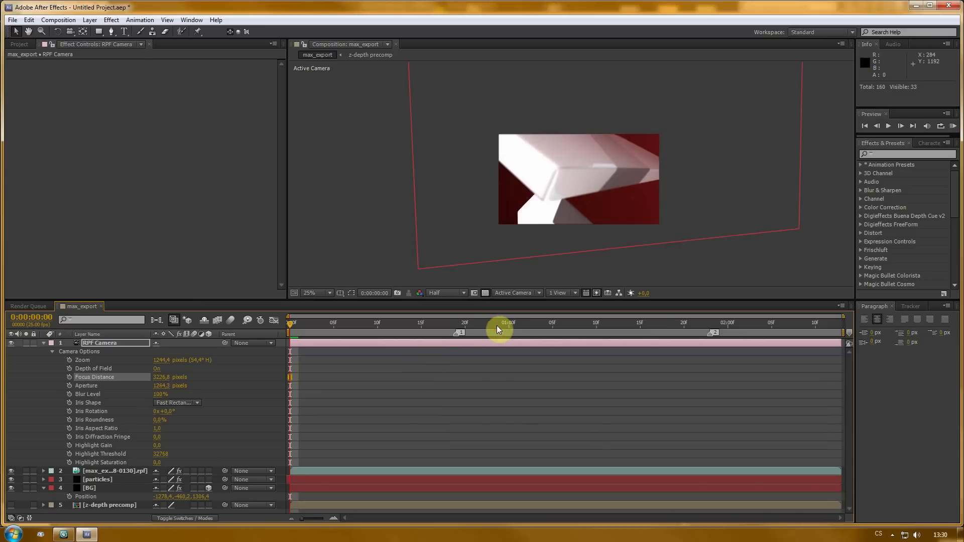
{"action": "left_click_drag", "start_coordinate": [497, 327], "coordinate": [544, 326]}
{"action": "scroll", "coordinate": [567, 228], "scroll_direction": "up", "scroll_amount": 2}
{"action": "scroll", "coordinate": [622, 207], "scroll_direction": "down", "scroll_amount": 1}
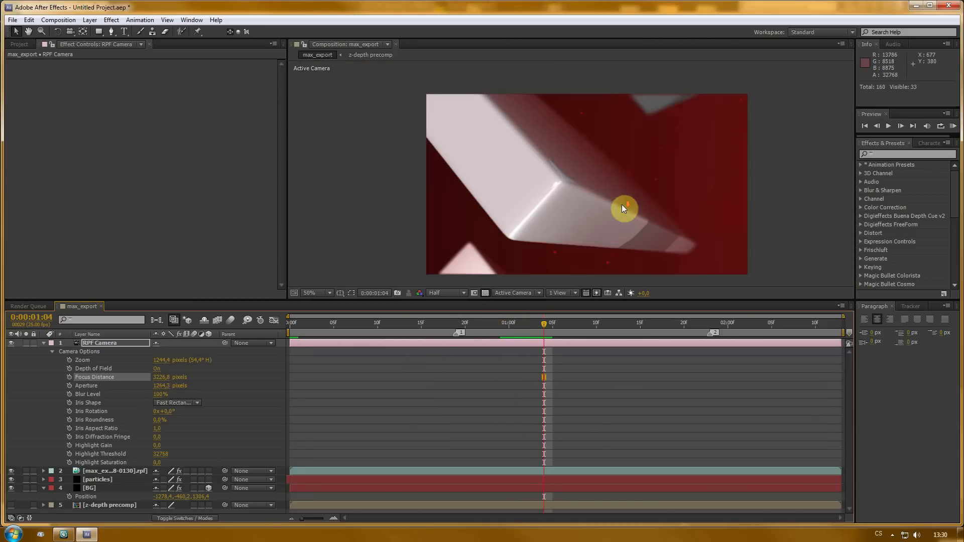
- Set Focus Distance to about 1450 pixels and keyframe it at the first marker
{"action": "left_click_drag", "start_coordinate": [161, 380], "coordinate": [485, 388]}
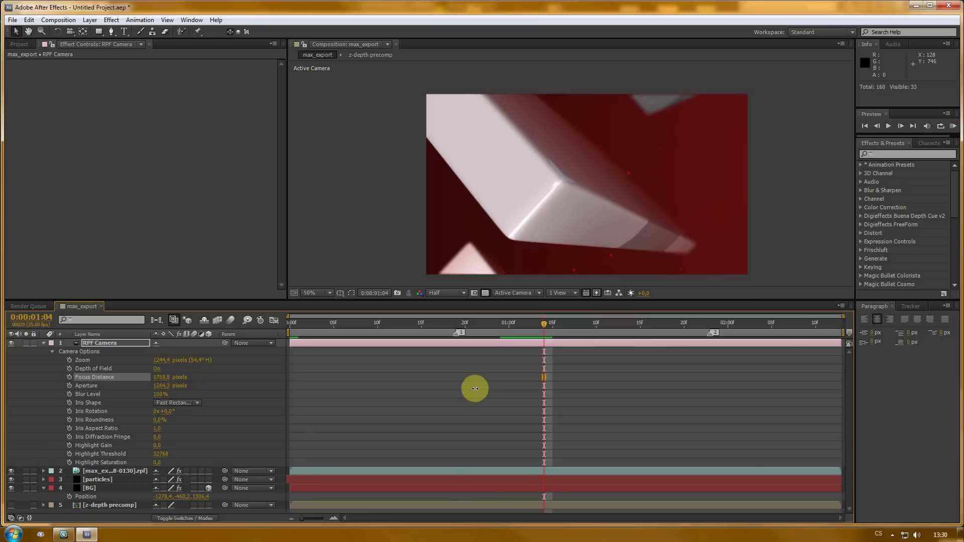
{"action": "left_click_drag", "start_coordinate": [471, 389], "coordinate": [463, 391]}
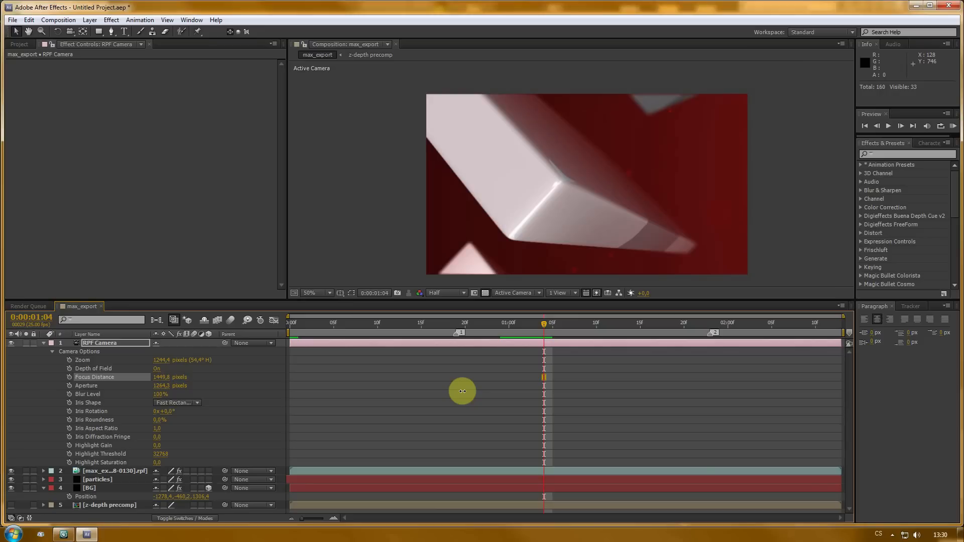
{"action": "left_click_drag", "start_coordinate": [542, 324], "coordinate": [456, 333]}
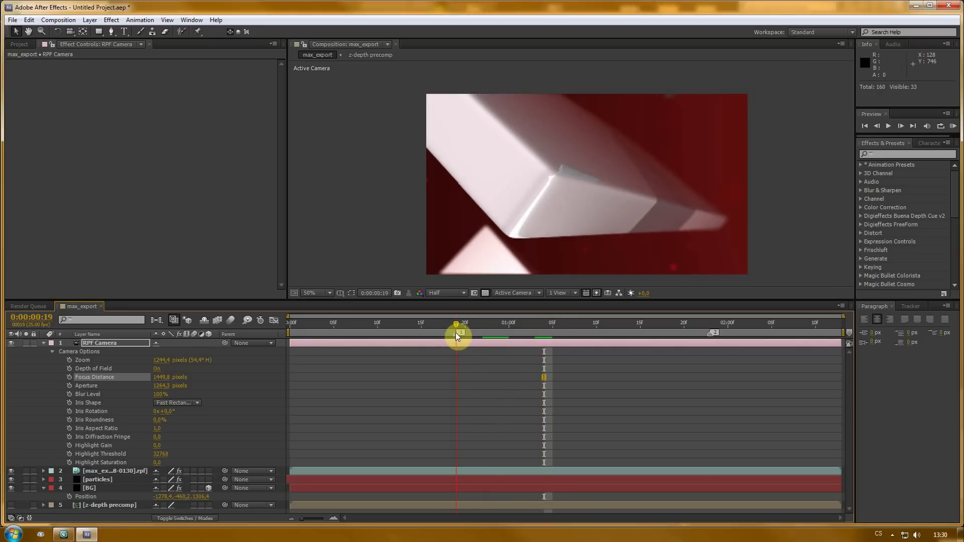
{"action": "left_click", "coordinate": [69, 377]}
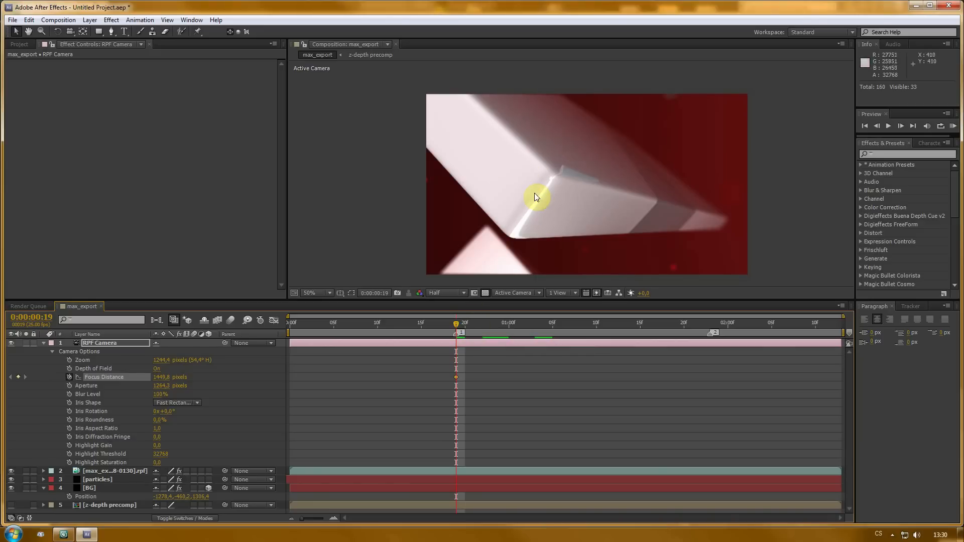
- At the start of the timeline, set Focus Distance to about 1760 pixels and copy that keyframe
{"action": "left_click_drag", "start_coordinate": [457, 323], "coordinate": [251, 331]}
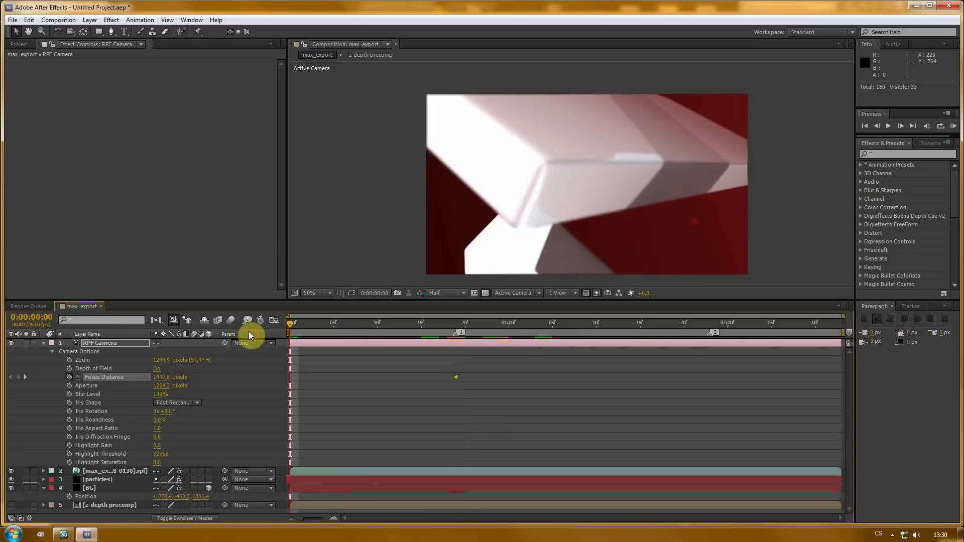
{"action": "left_click_drag", "start_coordinate": [158, 382], "coordinate": [159, 378]}
{"action": "key", "text": "ctrl+c"}
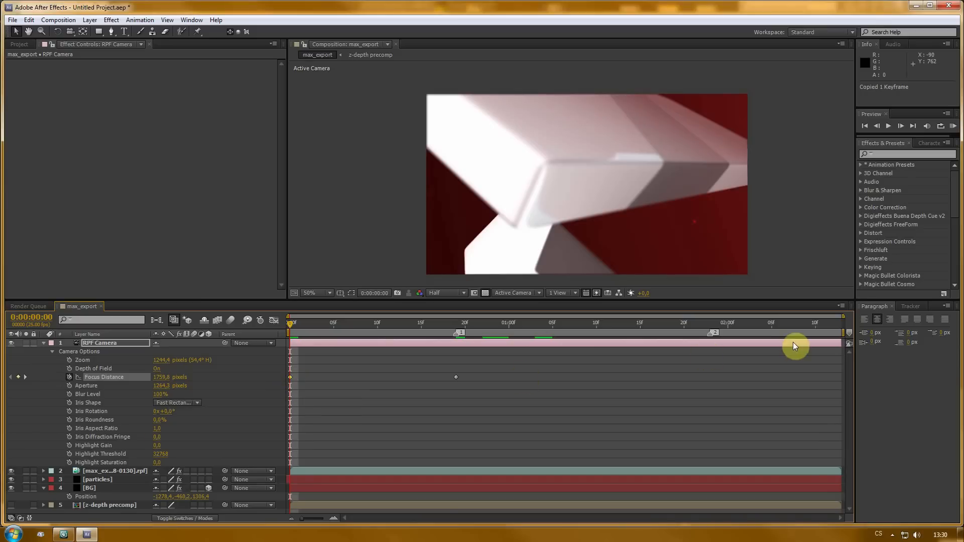
- Paste the copied Focus Distance keyframe at the second marker and apply Easy Ease to the first and last keyframes
{"action": "left_click", "coordinate": [712, 326]}
{"action": "key", "text": "ctrl+v"}
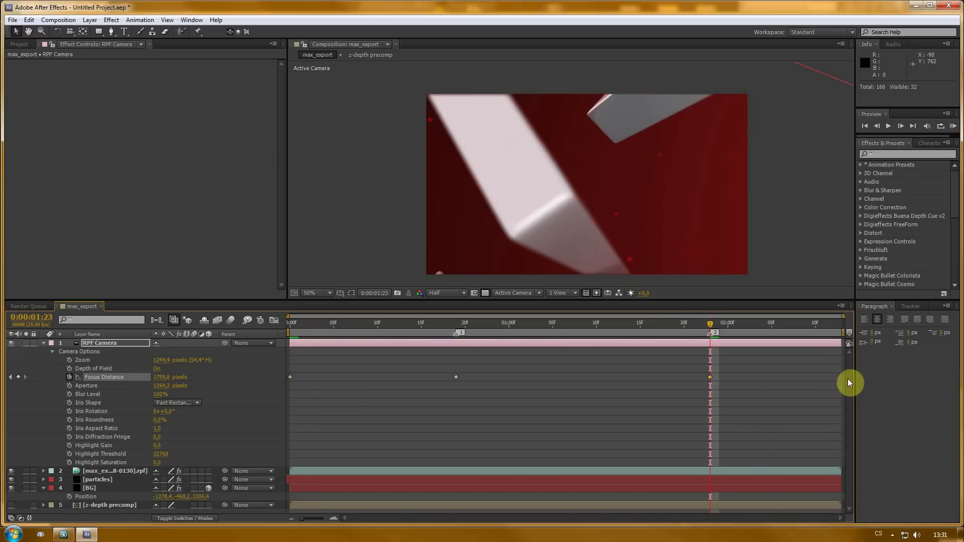
{"action": "key", "text": "F9"}
{"action": "left_click", "coordinate": [290, 377]}
{"action": "key", "text": "F9"}
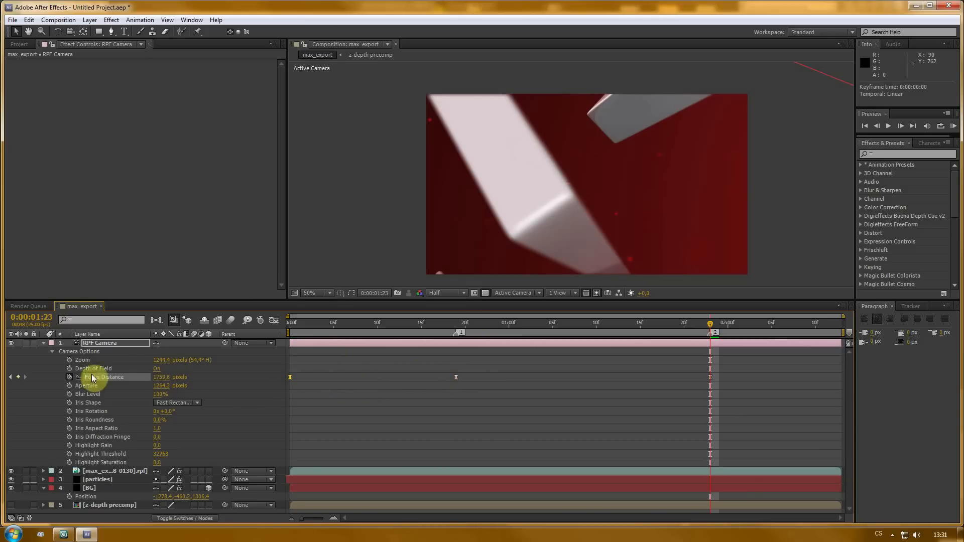
- In the graph editor, lengthen both bezier handles of the middle Focus Distance keyframe for a smoother ease
{"action": "left_click", "coordinate": [274, 320]}
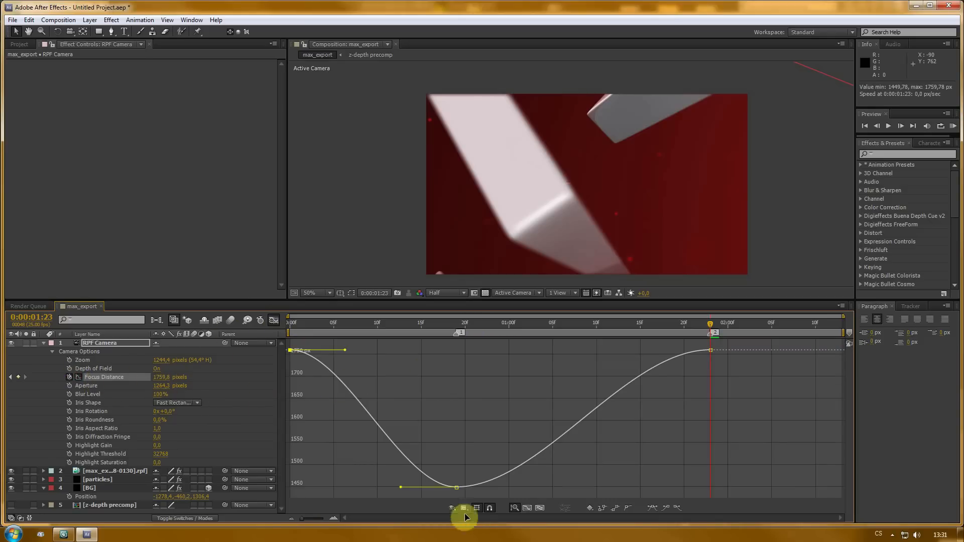
{"action": "left_click", "coordinate": [456, 488]}
{"action": "left_click_drag", "start_coordinate": [401, 487], "coordinate": [341, 489]}
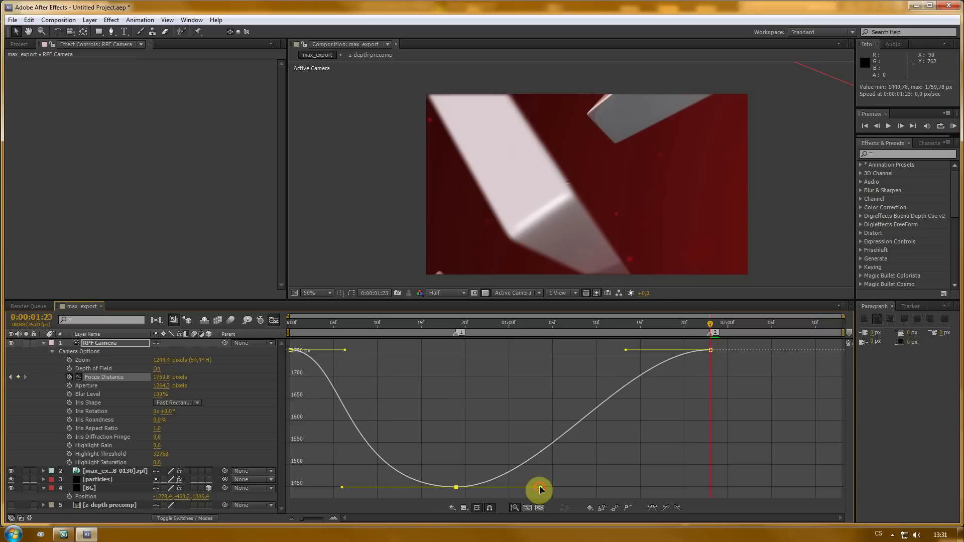
{"action": "left_click_drag", "start_coordinate": [540, 488], "coordinate": [639, 487]}
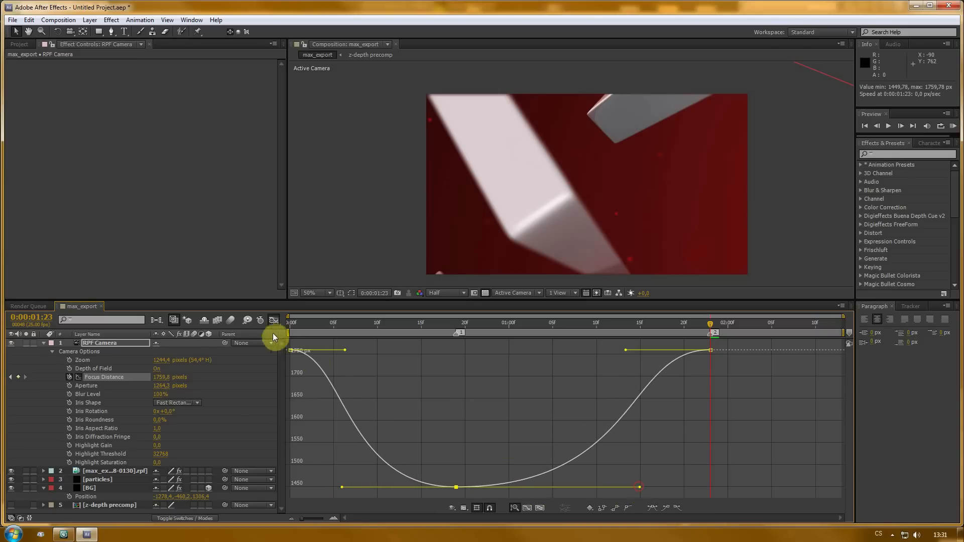
- Inspect the rpf layer's FL Depth Of Field focal point keyframes in the graph editor and return to the start
{"action": "left_click", "coordinate": [42, 344]}
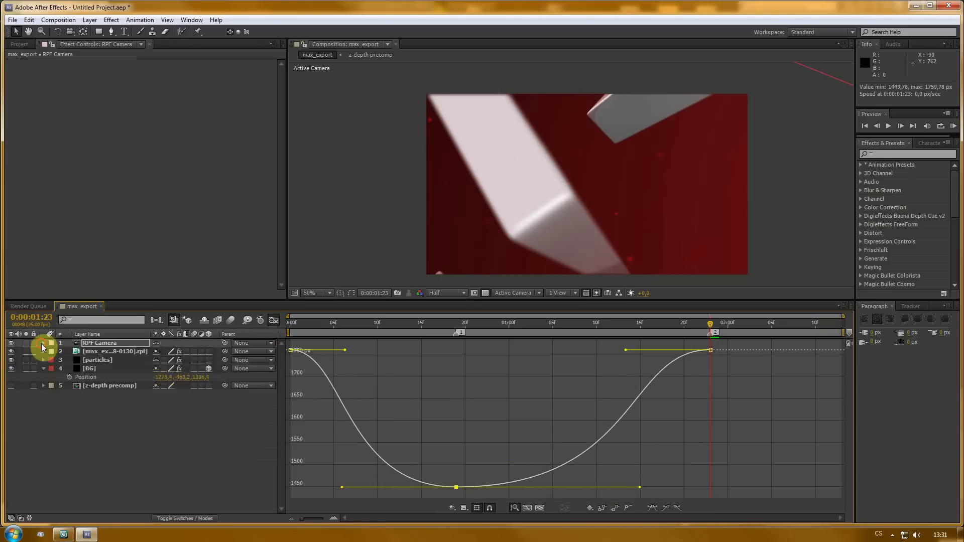
{"action": "left_click", "coordinate": [101, 353]}
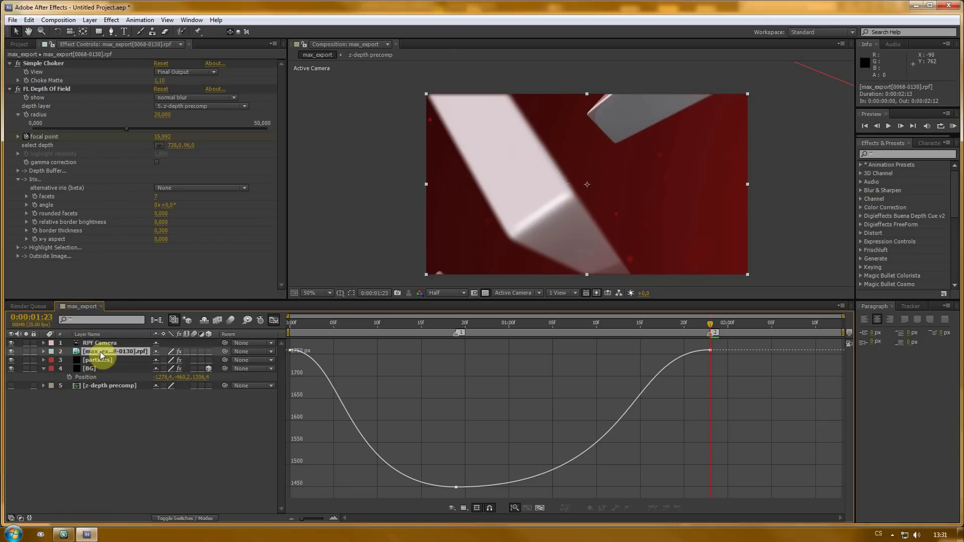
{"action": "key", "text": "u"}
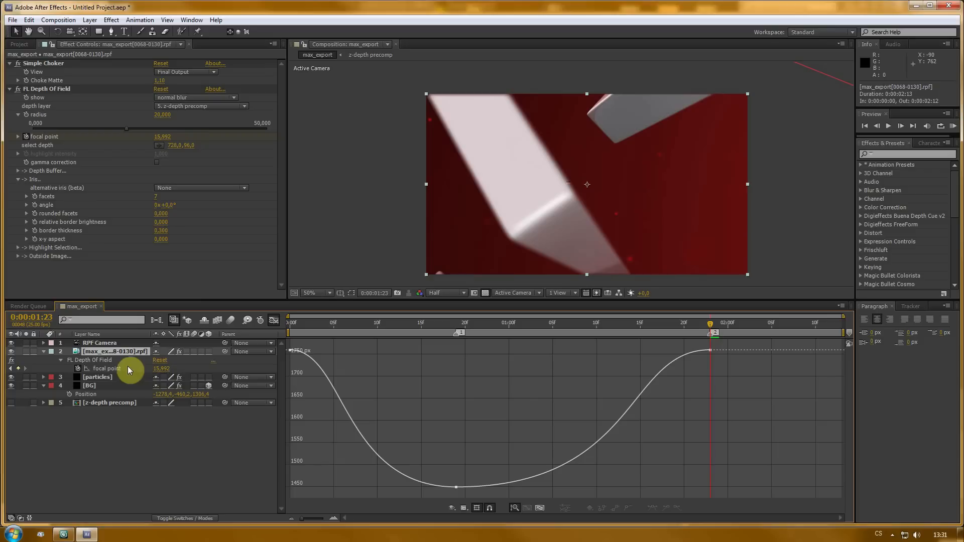
{"action": "left_click", "coordinate": [86, 369]}
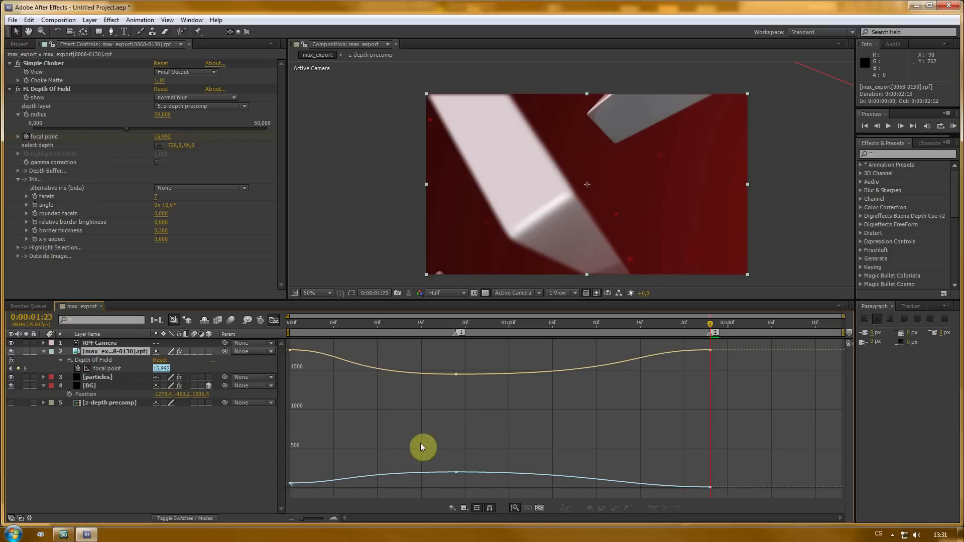
{"action": "left_click", "coordinate": [273, 320]}
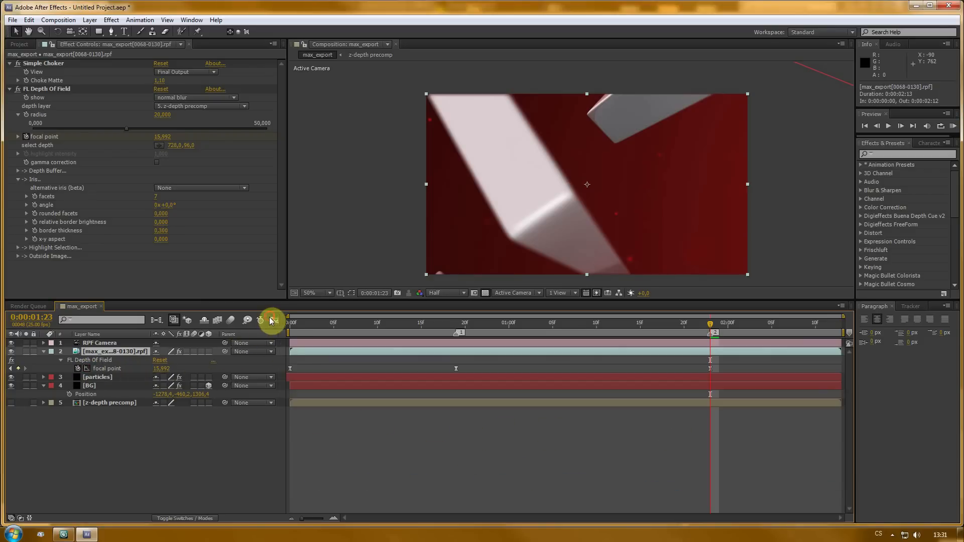
{"action": "left_click", "coordinate": [325, 407]}
{"action": "left_click_drag", "start_coordinate": [434, 302], "coordinate": [430, 348]}
{"action": "left_click", "coordinate": [186, 499]}
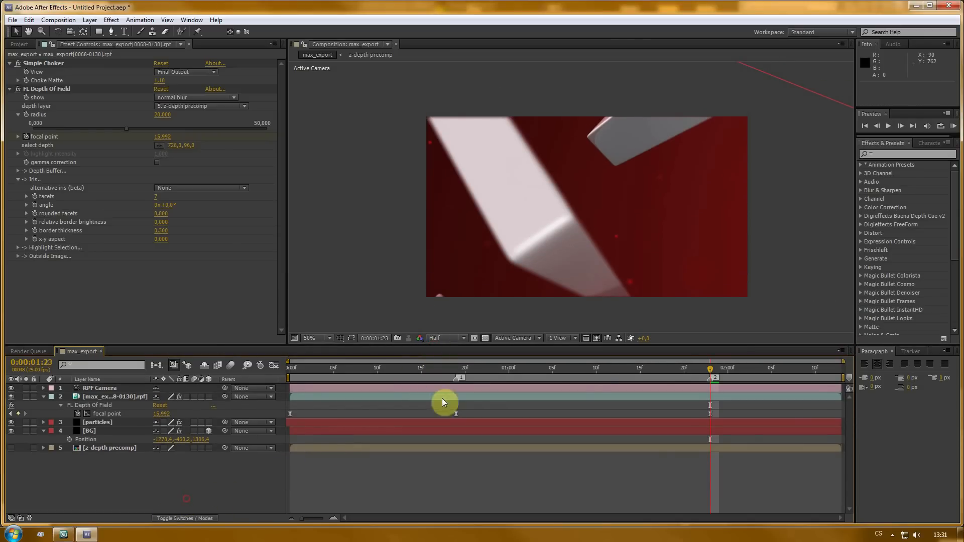
{"action": "left_click_drag", "start_coordinate": [712, 369], "coordinate": [172, 387]}
- Reveal the RPF Camera's camera options and set its Iris Shape to Heptagon
{"action": "left_click", "coordinate": [98, 392]}
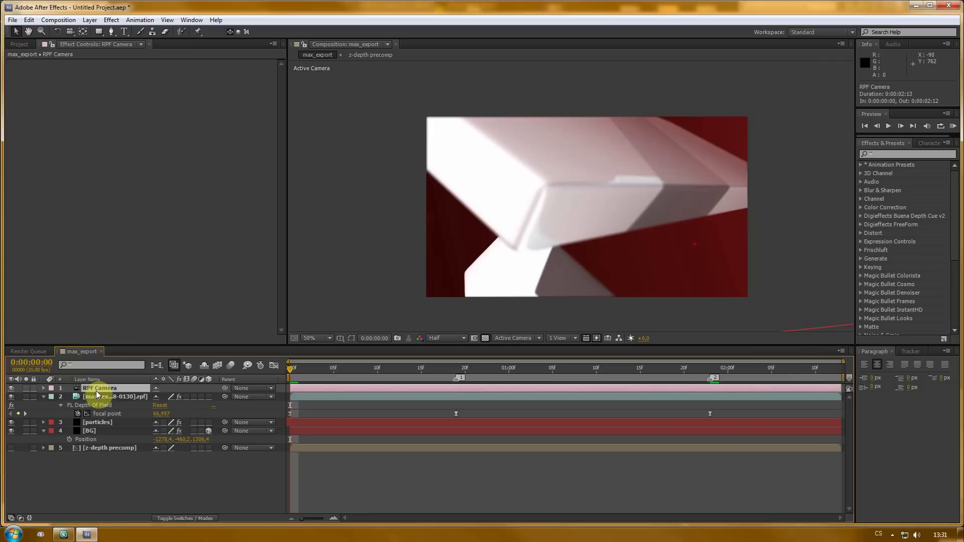
{"action": "key", "text": "a"}
{"action": "key", "text": "a"}
{"action": "left_click_drag", "start_coordinate": [181, 345], "coordinate": [179, 262]}
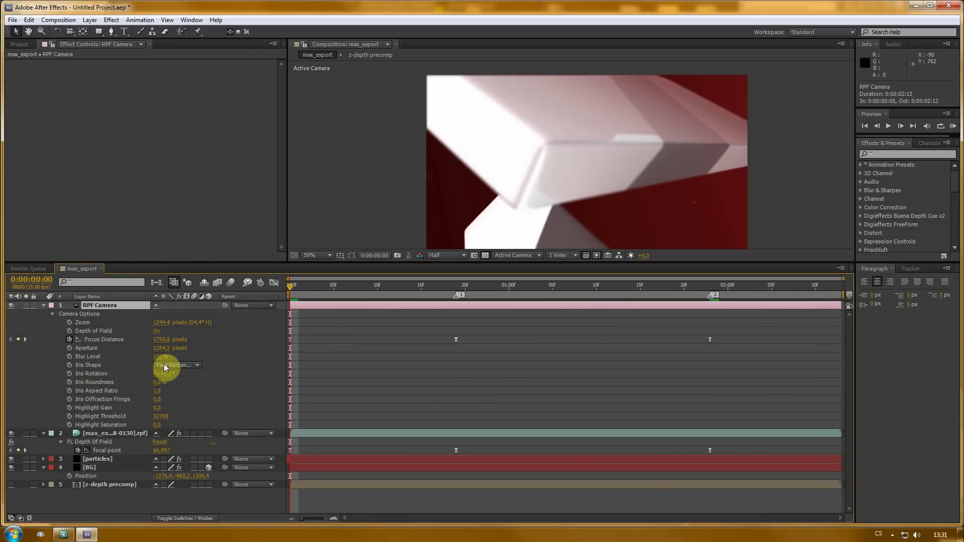
{"action": "left_click", "coordinate": [164, 365]}
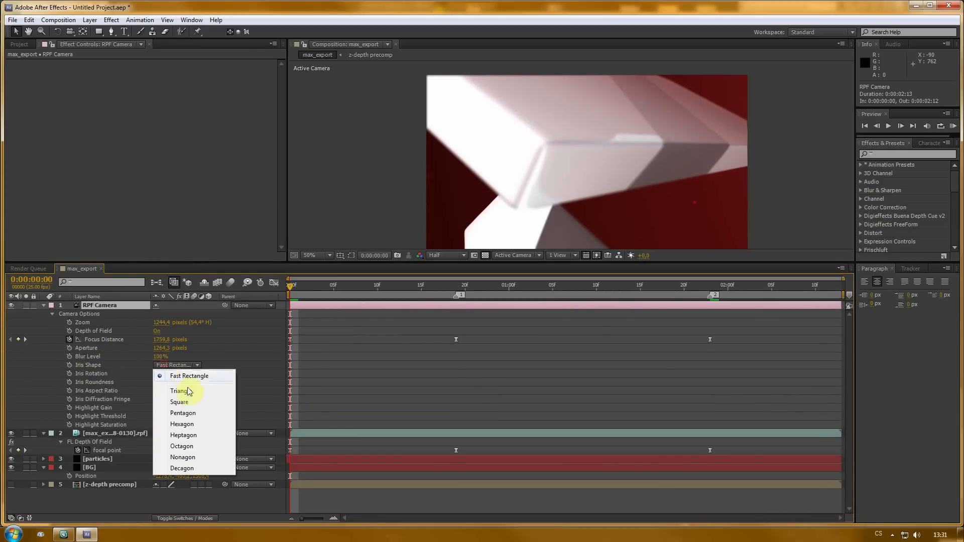
{"action": "left_click", "coordinate": [189, 436]}
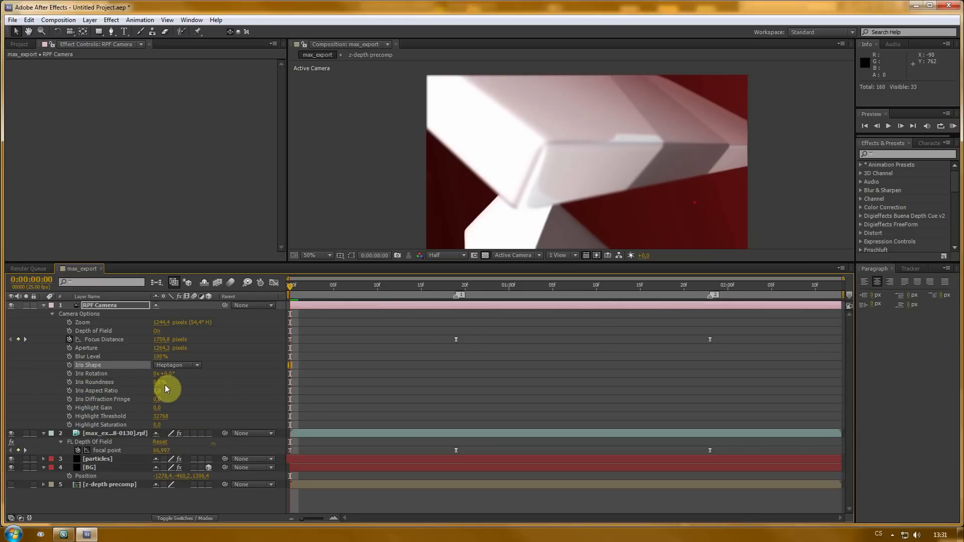
- Preview the composition's depth-of-field animation from the start of the timeline
{"action": "left_click", "coordinate": [44, 306]}
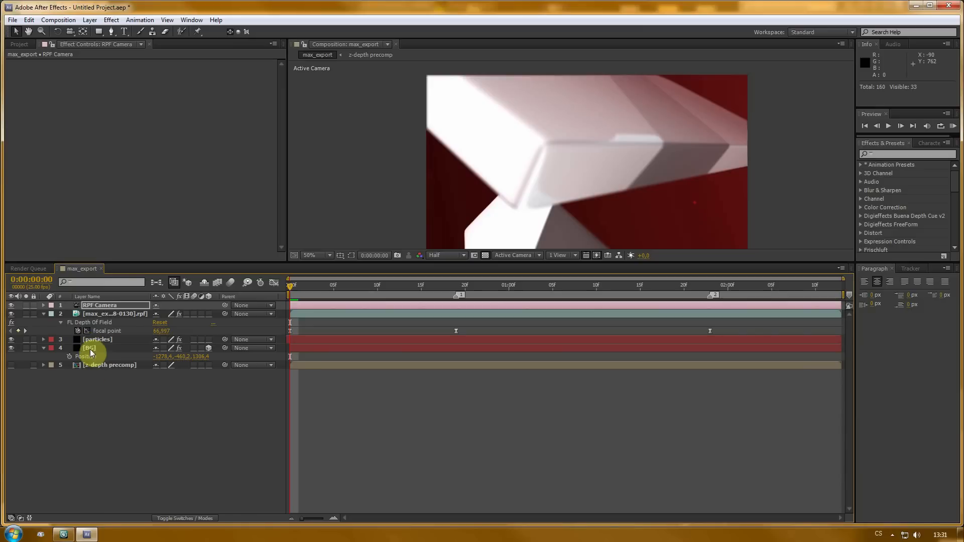
{"action": "left_click_drag", "start_coordinate": [133, 262], "coordinate": [133, 313]}
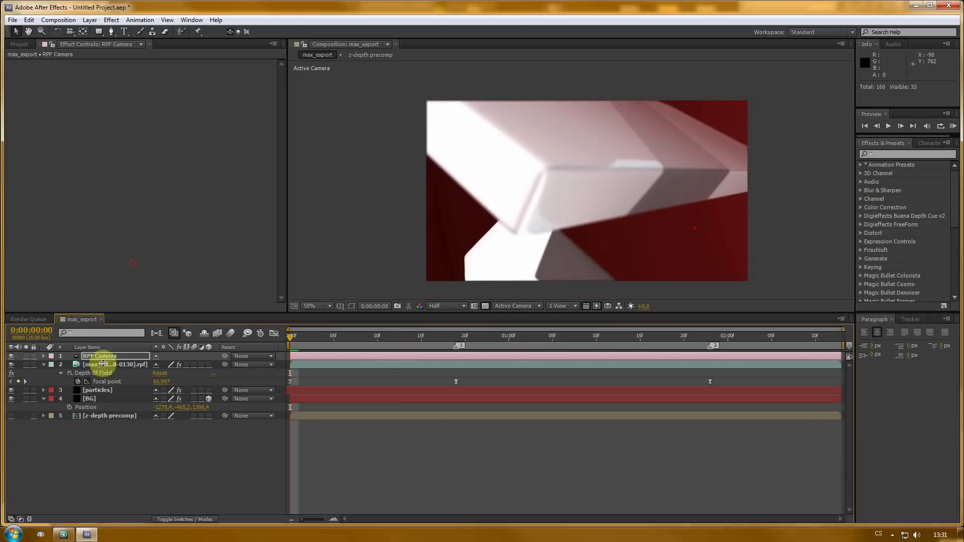
{"action": "left_click", "coordinate": [95, 390]}
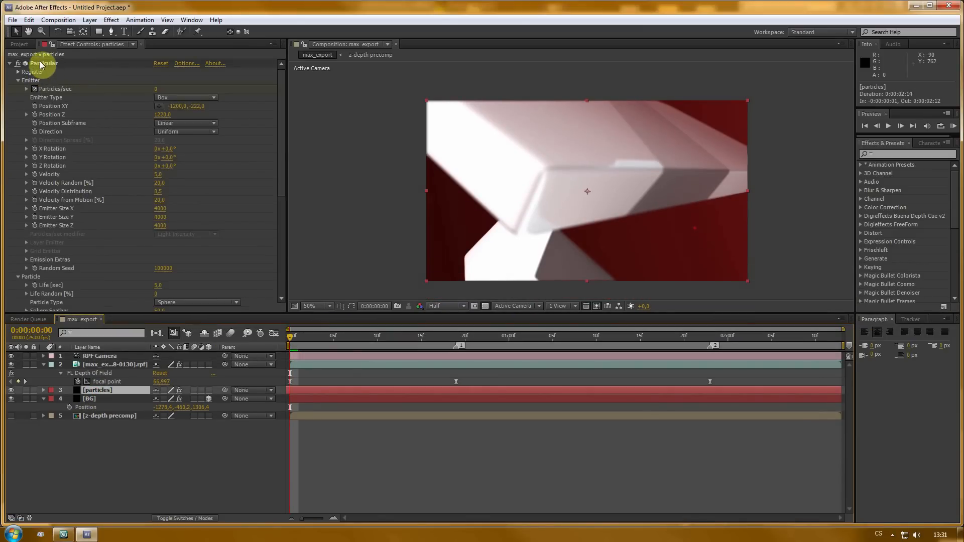
{"action": "left_click", "coordinate": [102, 365]}
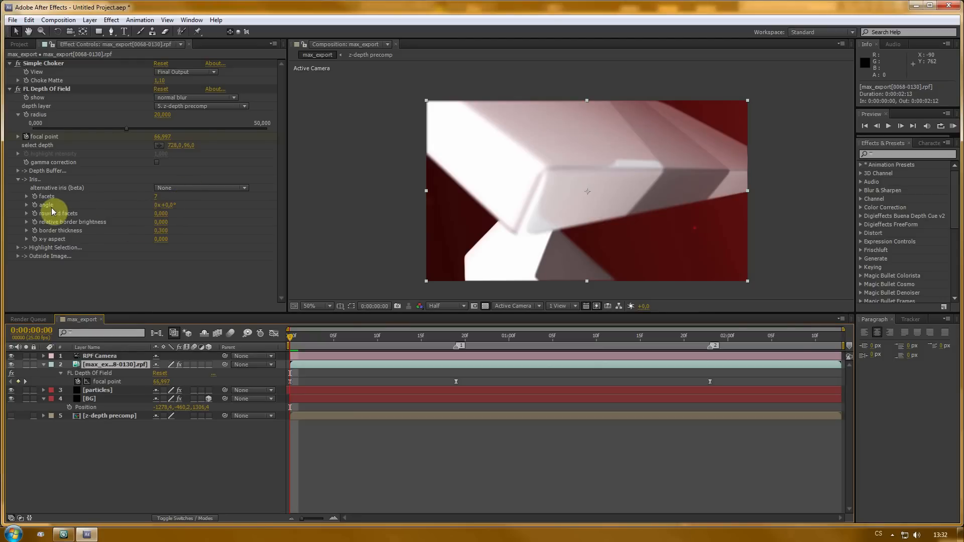
{"action": "left_click", "coordinate": [264, 458]}
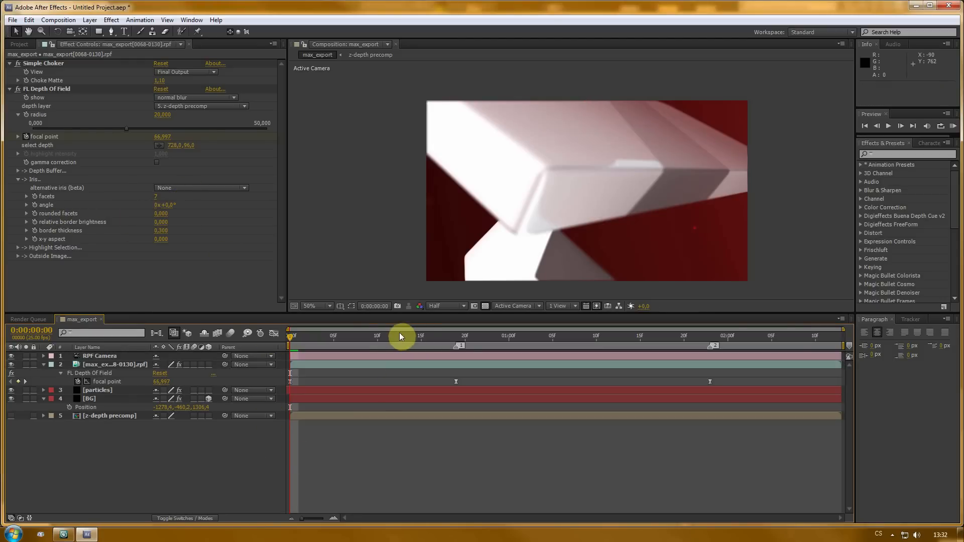
{"action": "left_click_drag", "start_coordinate": [401, 337], "coordinate": [268, 335]}
{"action": "left_click_drag", "start_coordinate": [403, 311], "coordinate": [399, 351]}
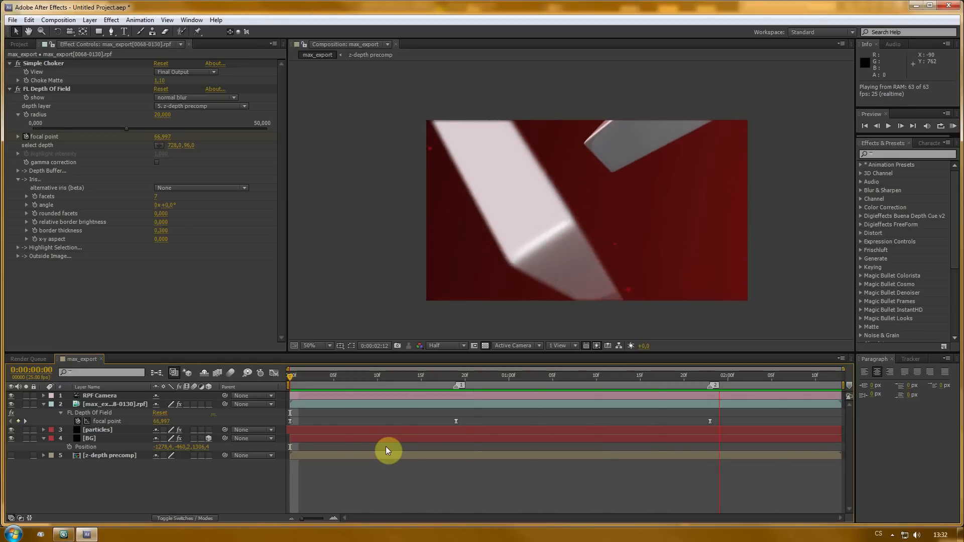
{"action": "key", "text": "space"}
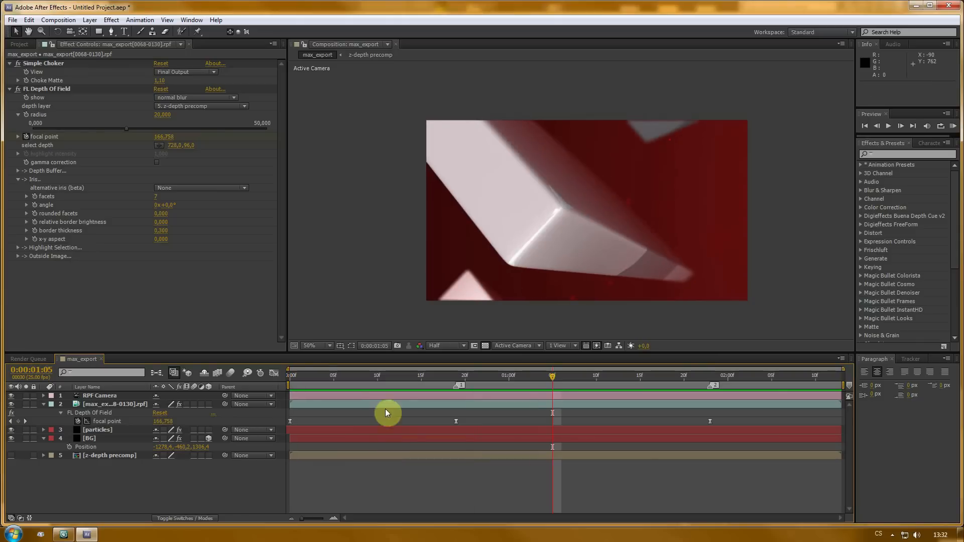
{"action": "left_click_drag", "start_coordinate": [321, 376], "coordinate": [252, 378]}
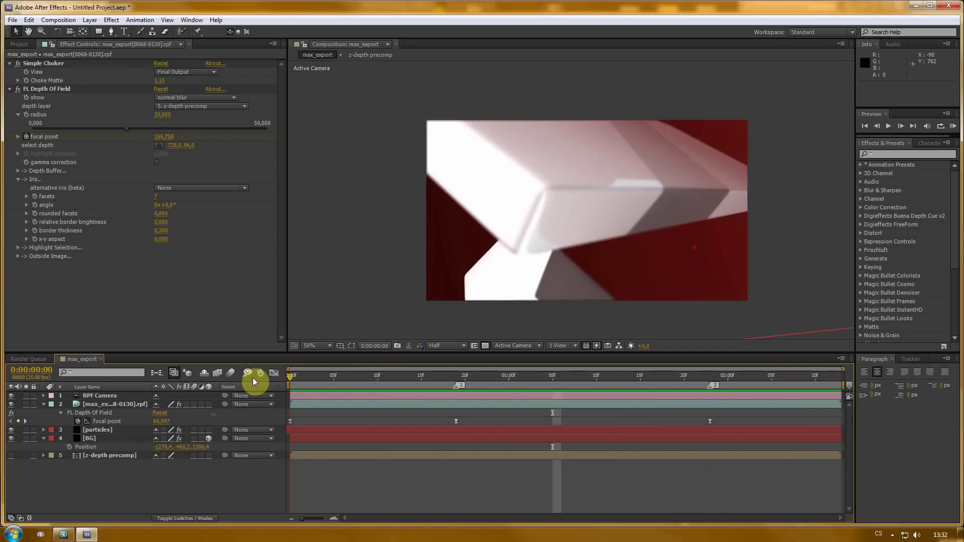
- Lower the particles layer's Opacity to about 29%
{"action": "left_click", "coordinate": [100, 429]}
{"action": "key", "text": "t"}
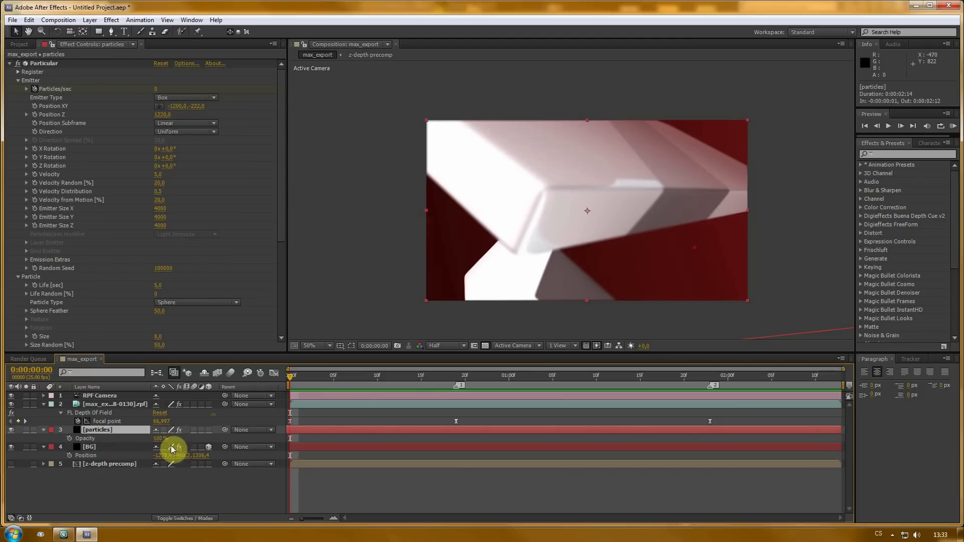
{"action": "left_click_drag", "start_coordinate": [502, 376], "coordinate": [613, 375]}
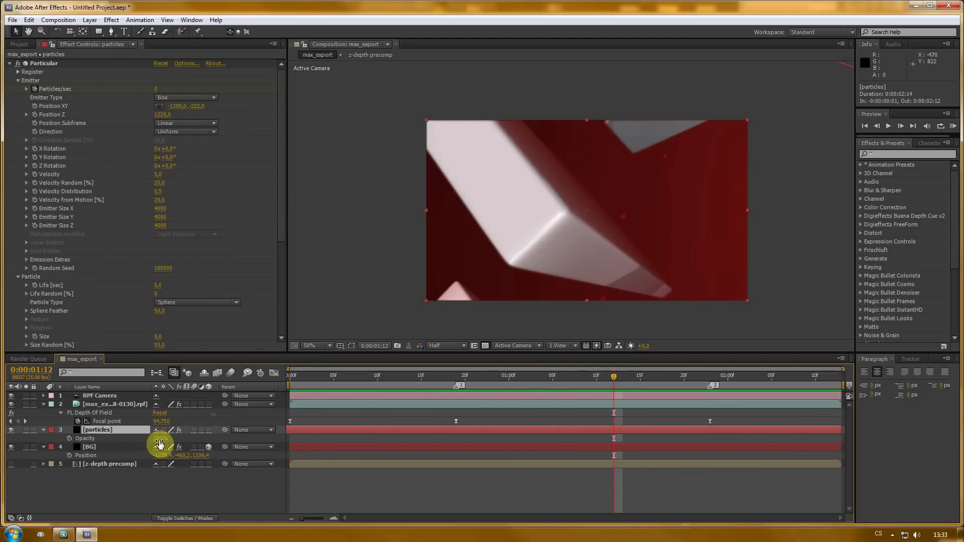
{"action": "left_click_drag", "start_coordinate": [159, 443], "coordinate": [131, 443]}
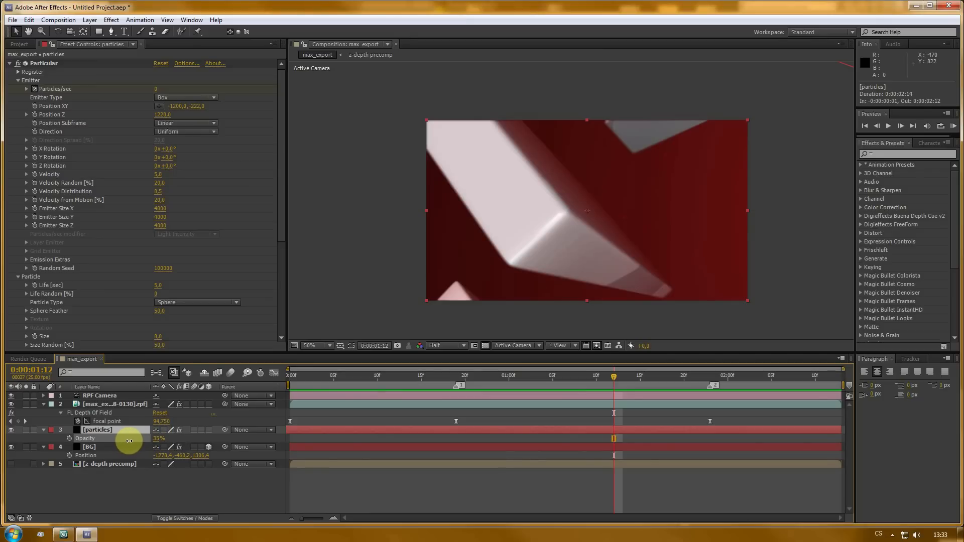
{"action": "left_click_drag", "start_coordinate": [130, 441], "coordinate": [130, 441]}
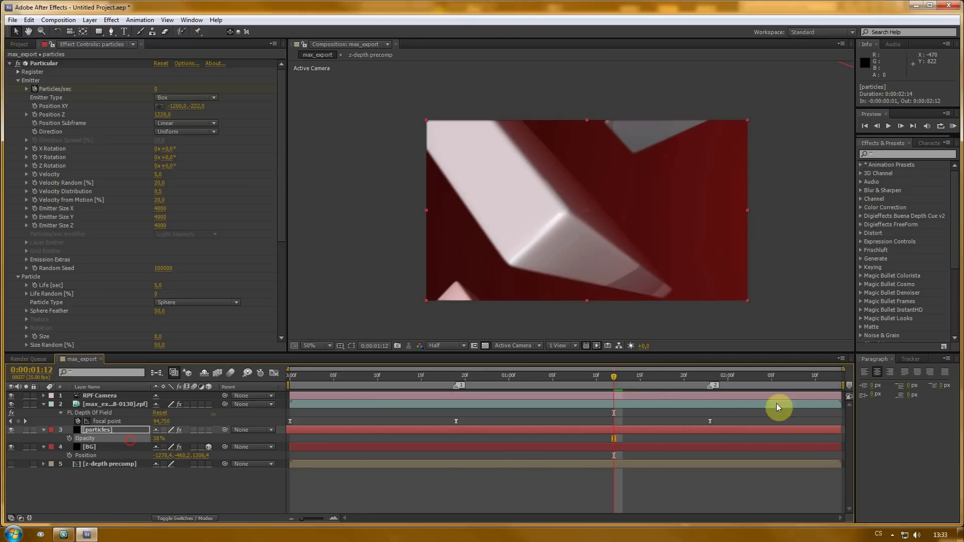
{"action": "left_click_drag", "start_coordinate": [619, 378], "coordinate": [155, 438]}
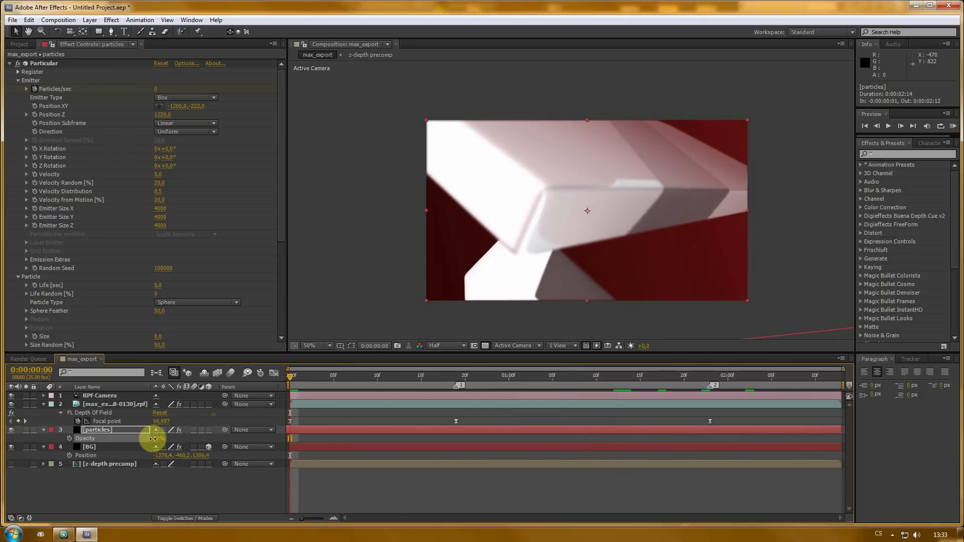
{"action": "left_click_drag", "start_coordinate": [287, 377], "coordinate": [290, 396]}
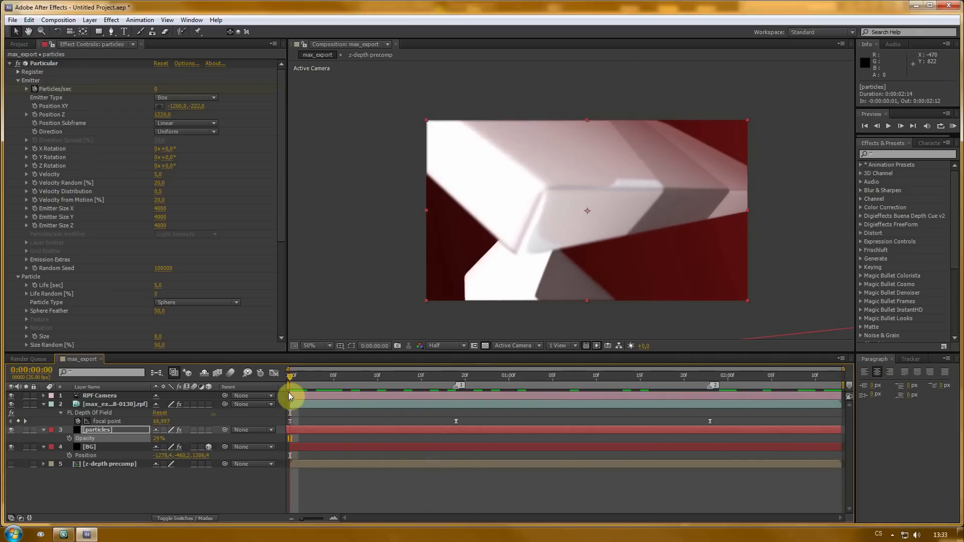
{"action": "left_click", "coordinate": [233, 490]}
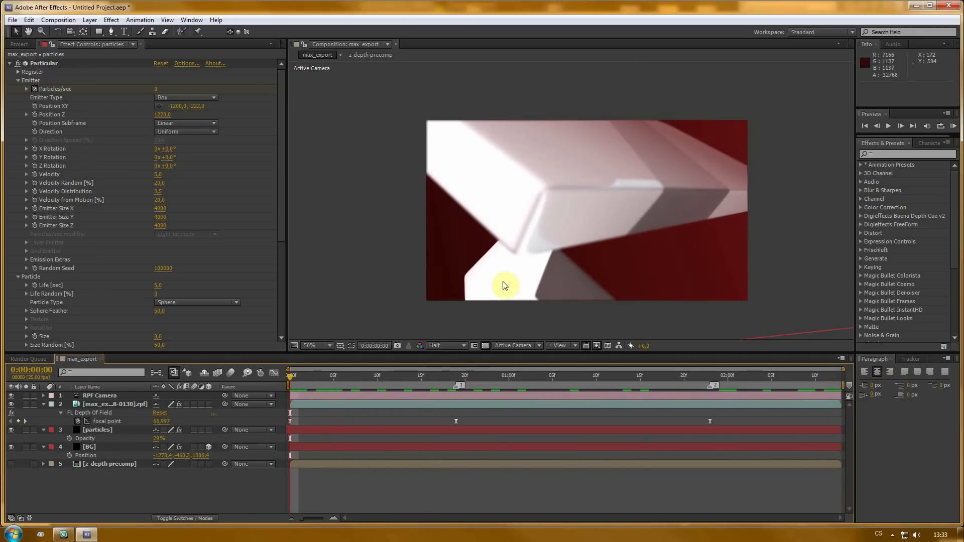
{"action": "left_click", "coordinate": [43, 404]}
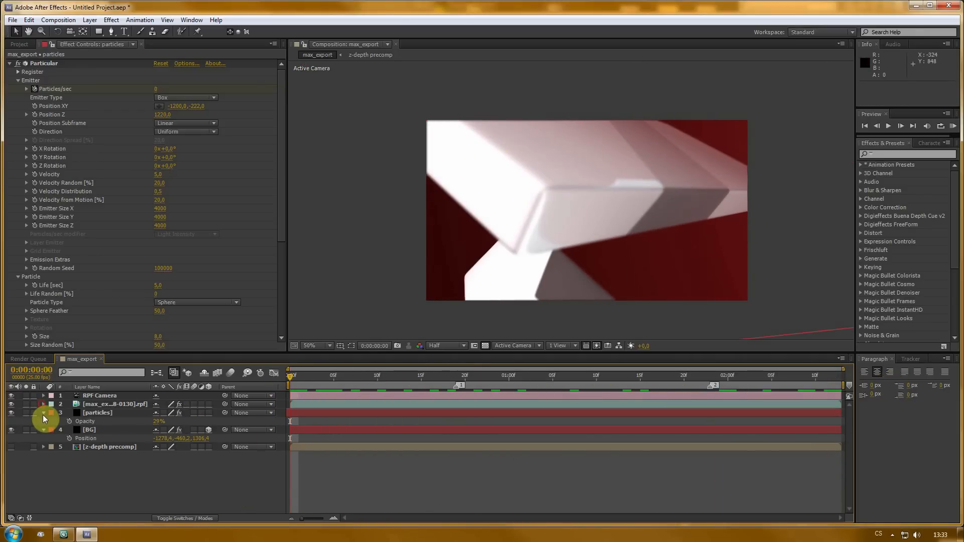
{"action": "left_click", "coordinate": [43, 413]}
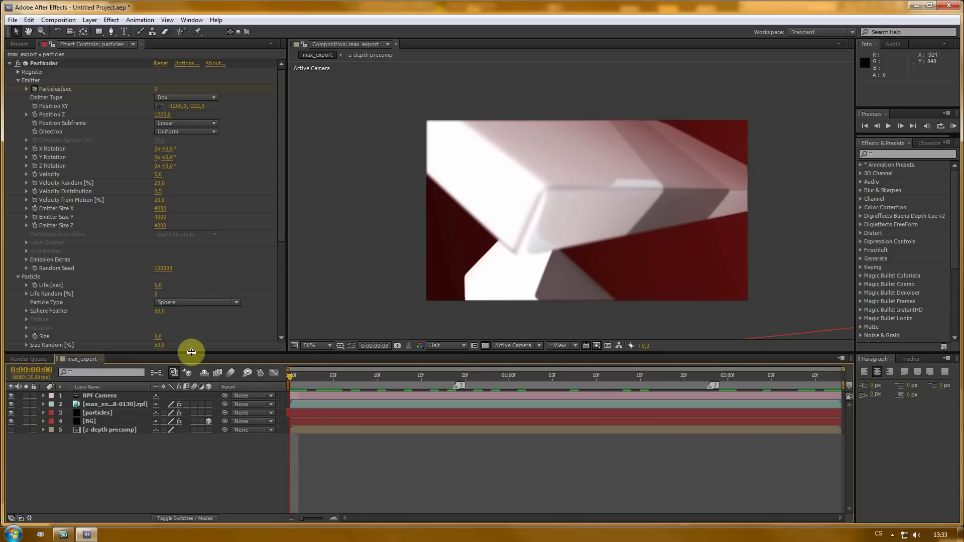
{"action": "left_click_drag", "start_coordinate": [190, 353], "coordinate": [189, 366]}
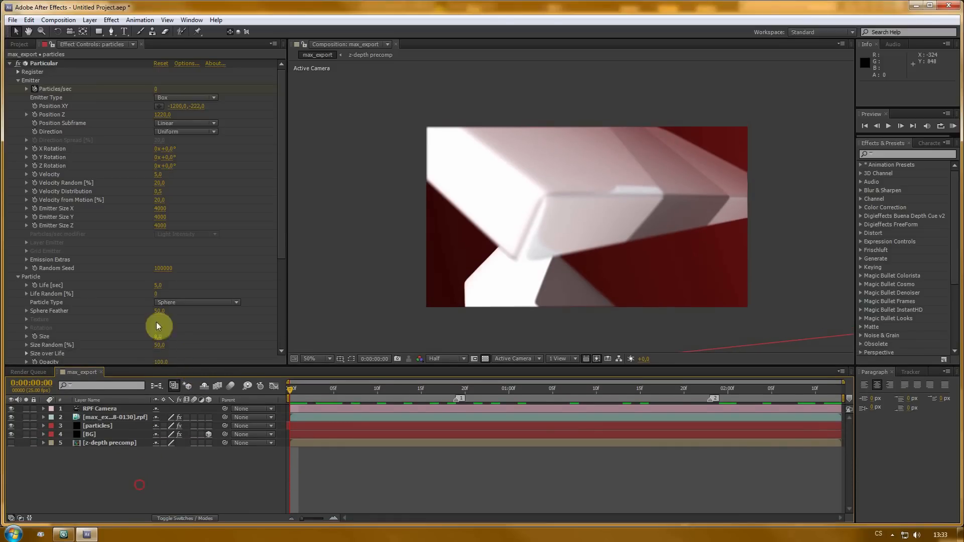
- Create a new solid layer named vignet
{"action": "left_click", "coordinate": [87, 21]}
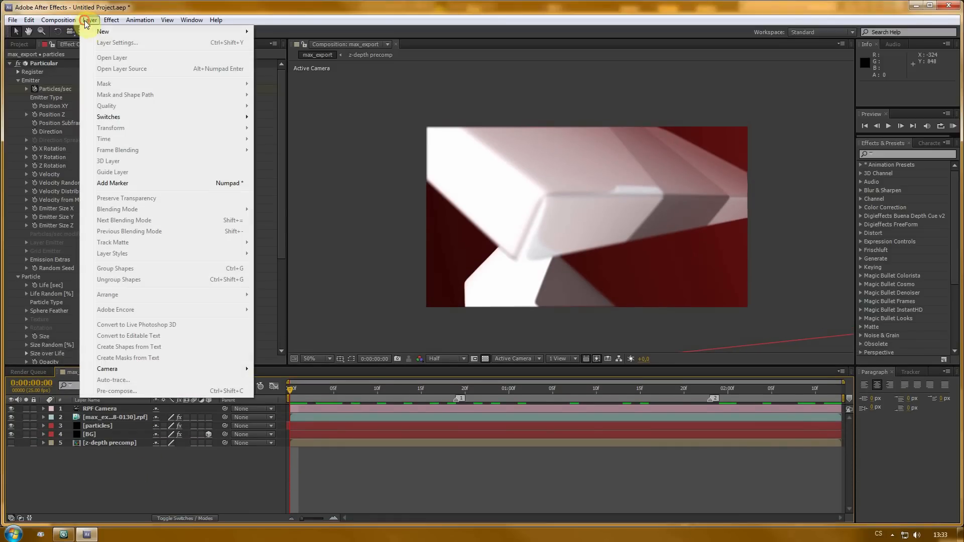
{"action": "mouse_move", "coordinate": [103, 32]}
{"action": "left_click", "coordinate": [277, 44]}
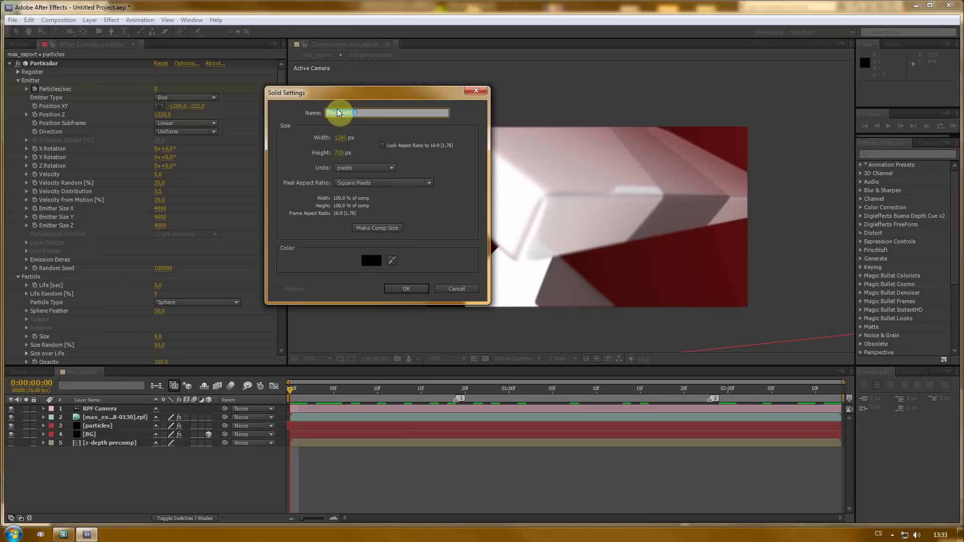
{"action": "type", "text": "vignet"}
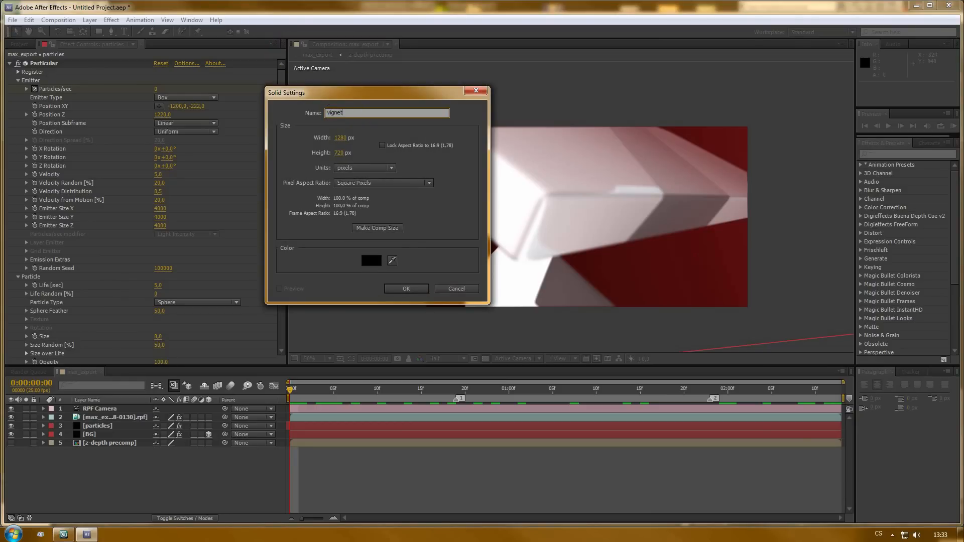
{"action": "key", "text": "Return"}
- Draw an elliptical mask overhanging the frame on the vignet solid and set its mask mode to Subtract
{"action": "left_click_drag", "start_coordinate": [625, 394], "coordinate": [647, 390]}
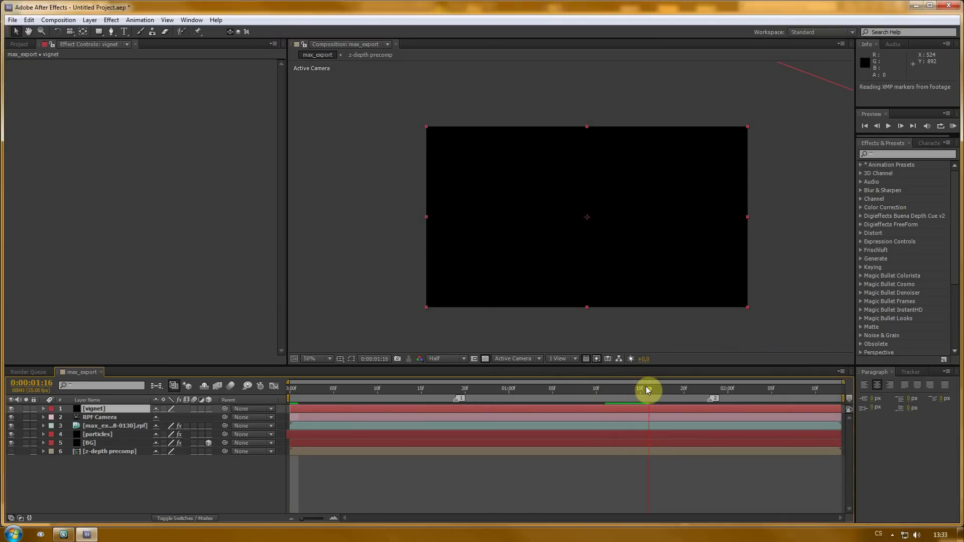
{"action": "left_click_drag", "start_coordinate": [103, 33], "coordinate": [134, 54]}
{"action": "left_click_drag", "start_coordinate": [347, 92], "coordinate": [677, 343]}
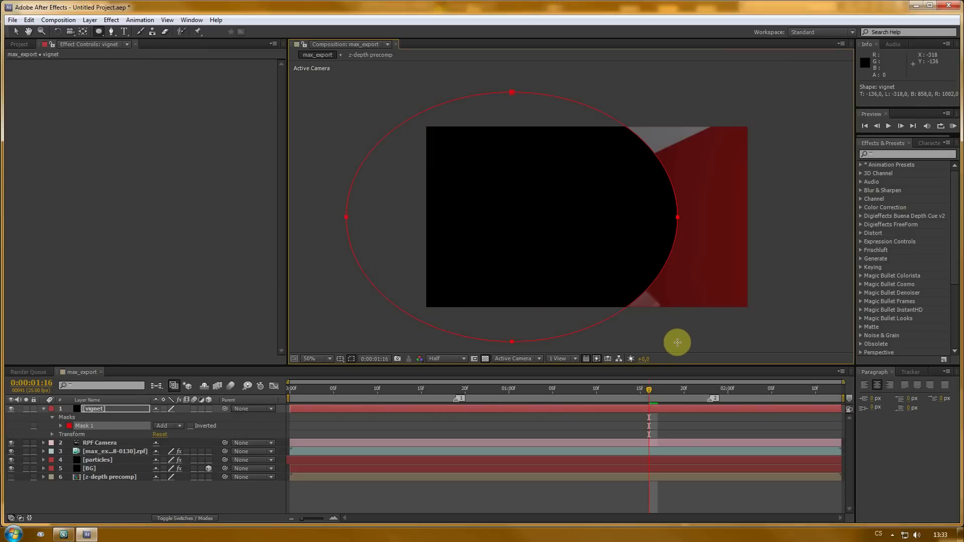
{"action": "left_click", "coordinate": [170, 427]}
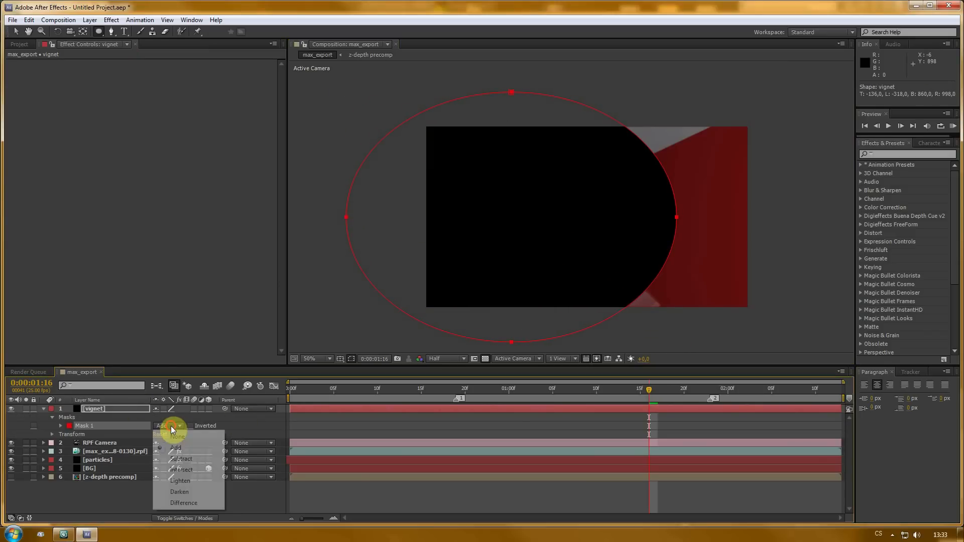
{"action": "left_click", "coordinate": [179, 459]}
- Reveal the vignet layer's mask properties and set the Mask Feather to 250 pixels
{"action": "left_click", "coordinate": [134, 408]}
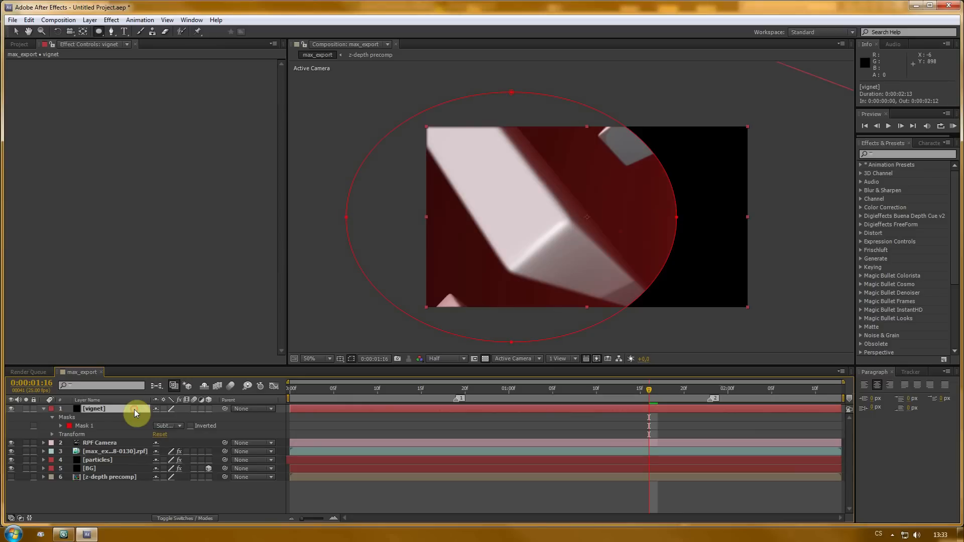
{"action": "key", "text": "m"}
{"action": "key", "text": "m"}
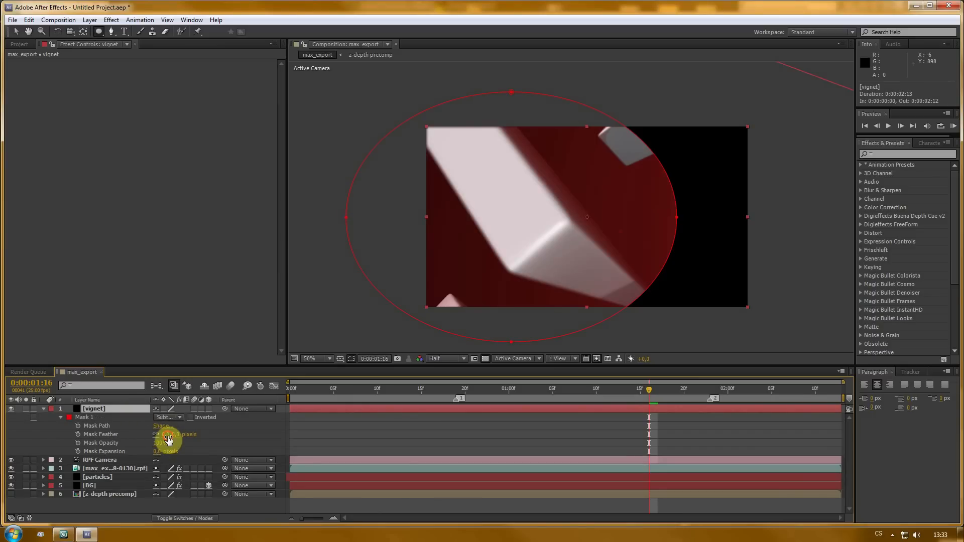
{"action": "left_click", "coordinate": [167, 435]}
{"action": "type", "text": "250"}
{"action": "key", "text": "Return"}
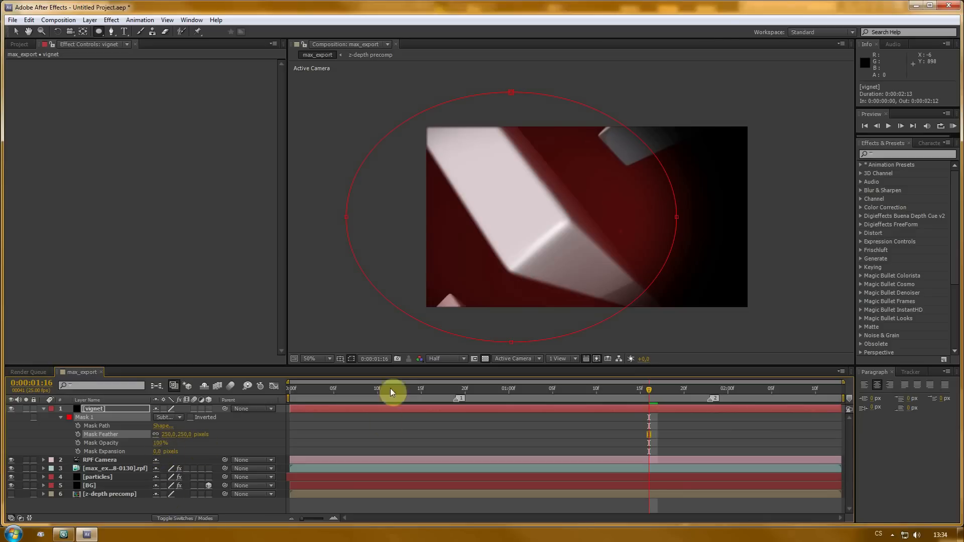
- Lower the vignet mask's Mask Opacity to about 17% and collapse the layer
{"action": "left_click", "coordinate": [352, 358]}
{"action": "left_click_drag", "start_coordinate": [160, 443], "coordinate": [94, 445]}
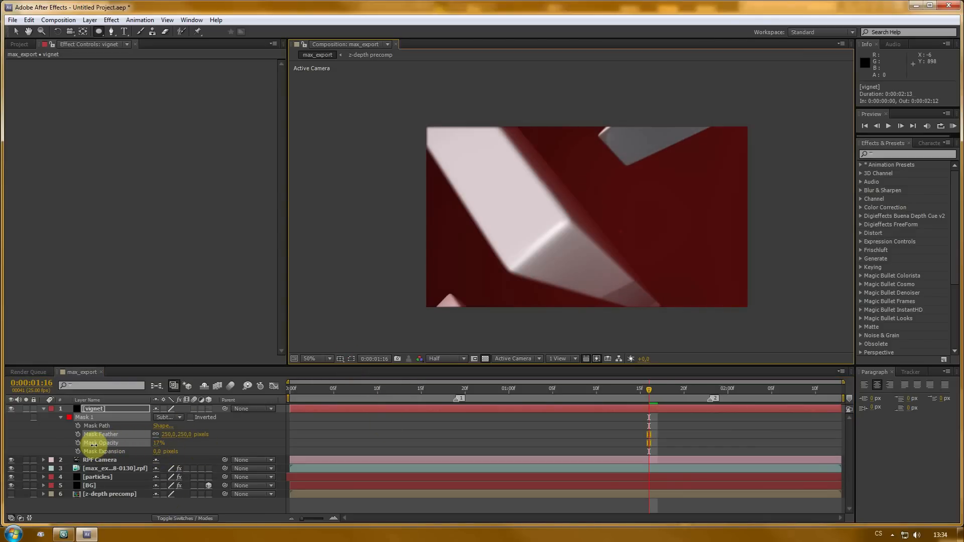
{"action": "left_click", "coordinate": [123, 442]}
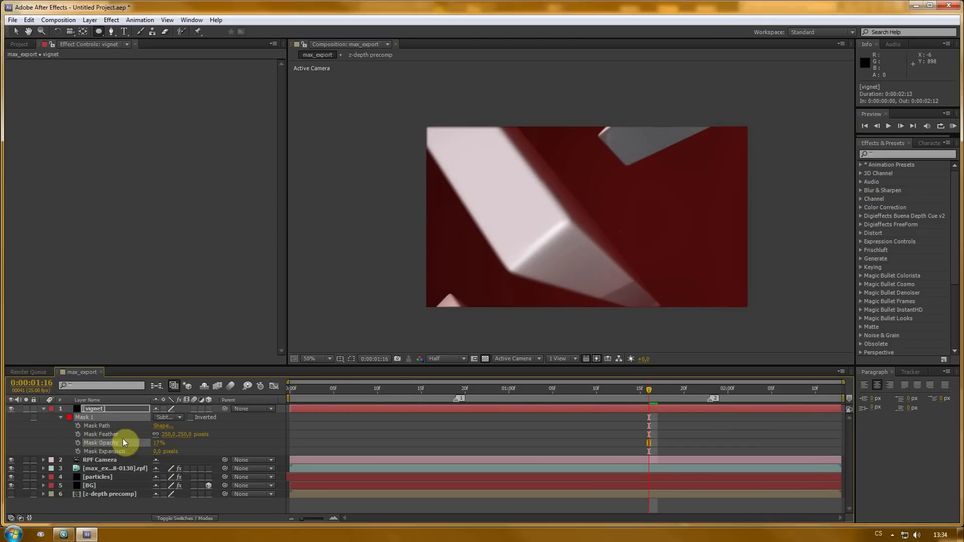
{"action": "left_click", "coordinate": [43, 409]}
{"action": "left_click", "coordinate": [98, 473]}
- Add a new adjustment layer to the composition
{"action": "left_click", "coordinate": [103, 75]}
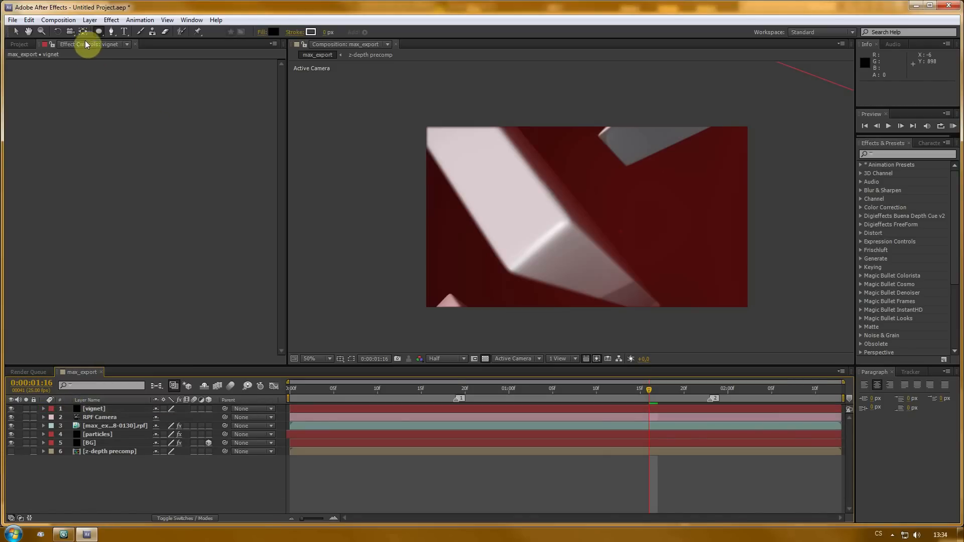
{"action": "left_click", "coordinate": [88, 20]}
{"action": "mouse_move", "coordinate": [103, 34]}
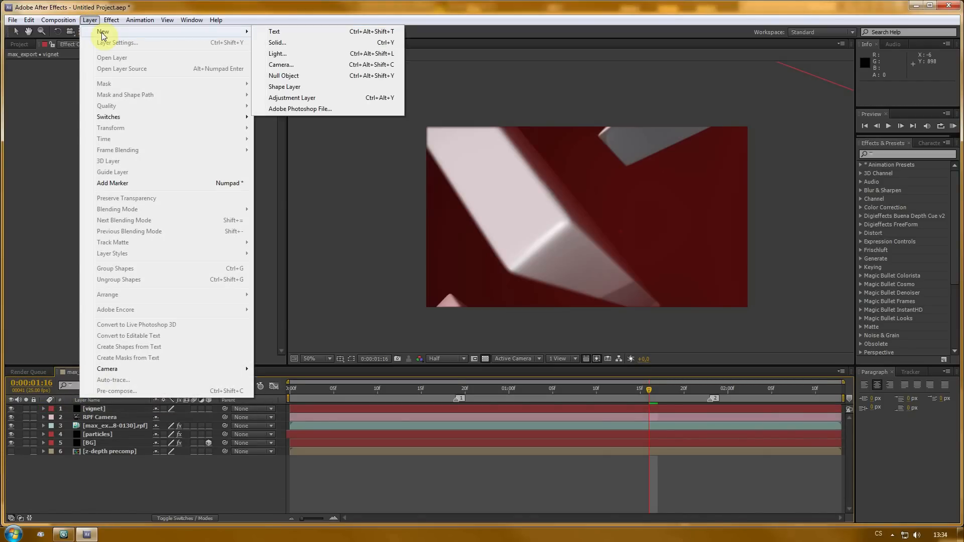
{"action": "left_click", "coordinate": [293, 98]}
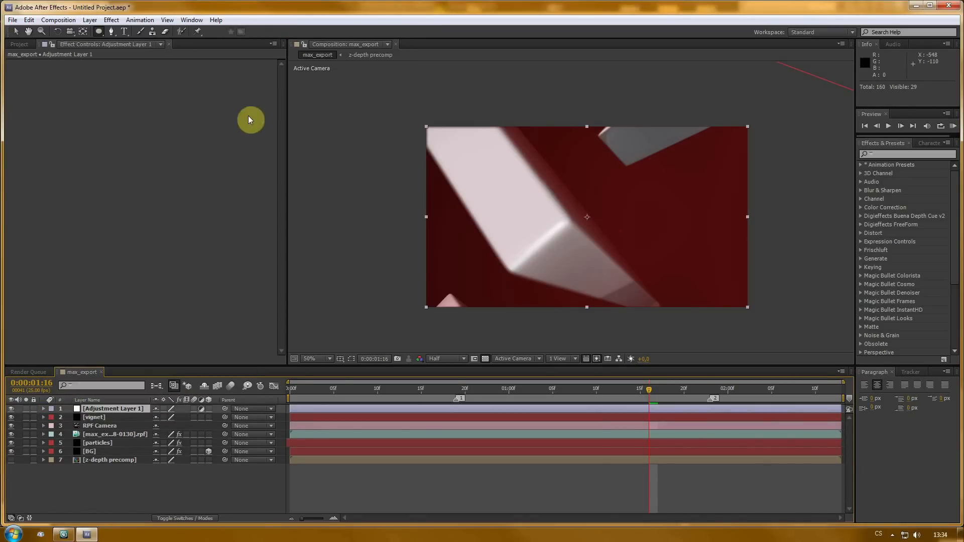
- Apply Curves to the adjustment layer and shape an S-shaped contrast curve brightening the upper midtones
{"action": "right_click", "coordinate": [64, 110]}
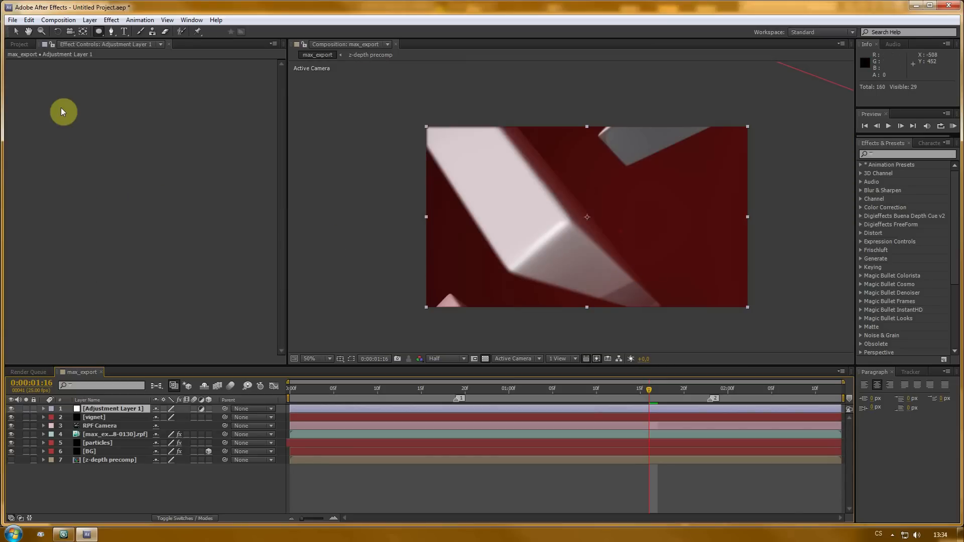
{"action": "mouse_move", "coordinate": [216, 197]}
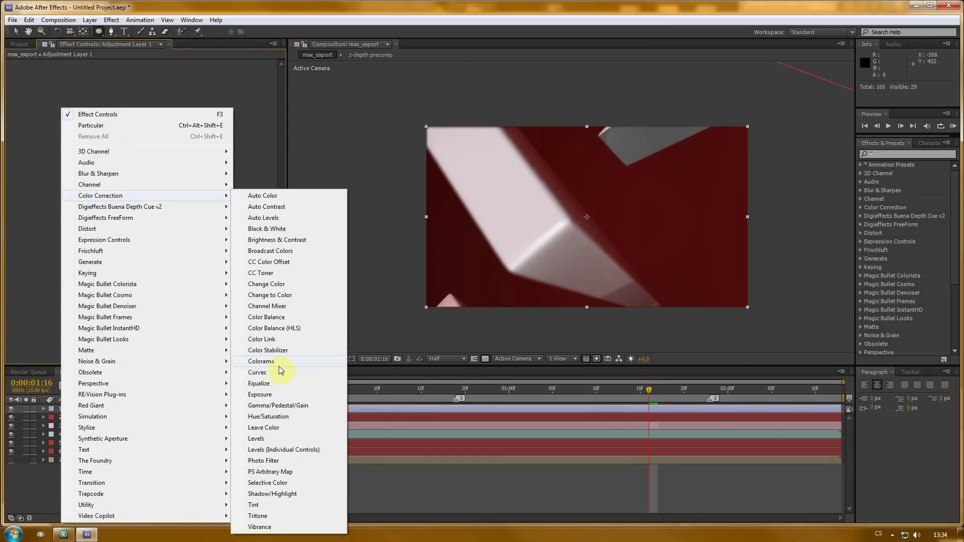
{"action": "left_click", "coordinate": [257, 372]}
{"action": "mouse_move", "coordinate": [81, 123]}
{"action": "left_mouse_down"}
{"action": "mouse_move", "coordinate": [91, 103]}
{"action": "mouse_move", "coordinate": [90, 112]}
{"action": "mouse_move", "coordinate": [84, 107]}
{"action": "left_mouse_up"}
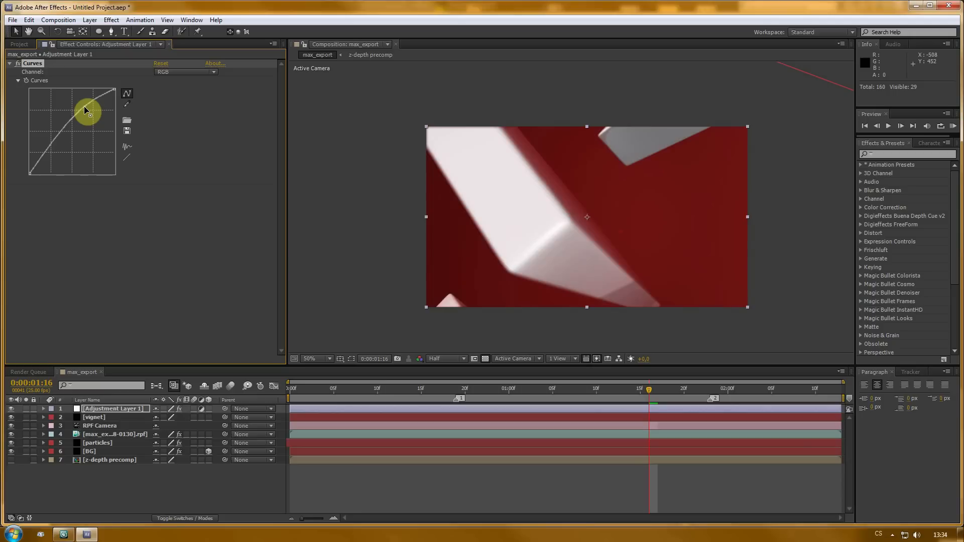
{"action": "left_click_drag", "start_coordinate": [48, 149], "coordinate": [49, 149]}
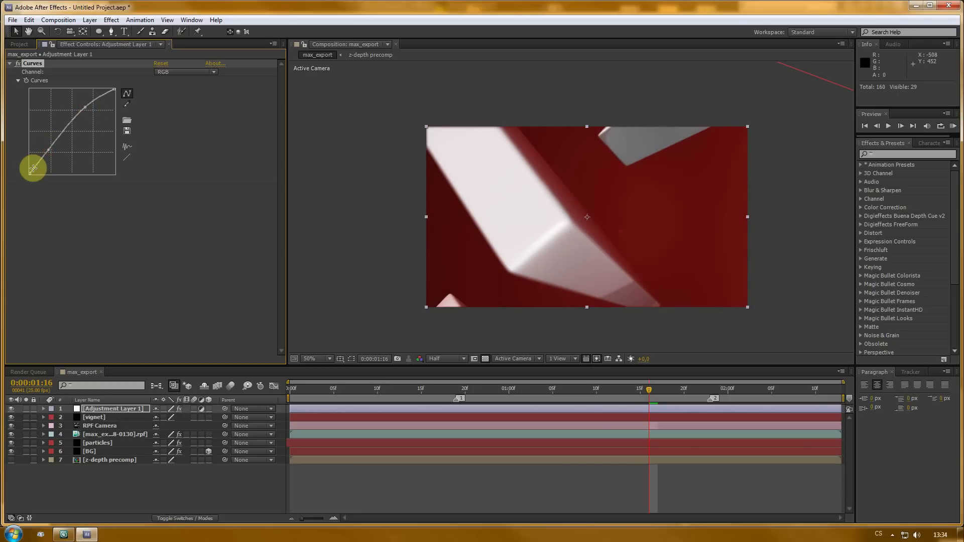
{"action": "left_click", "coordinate": [35, 167]}
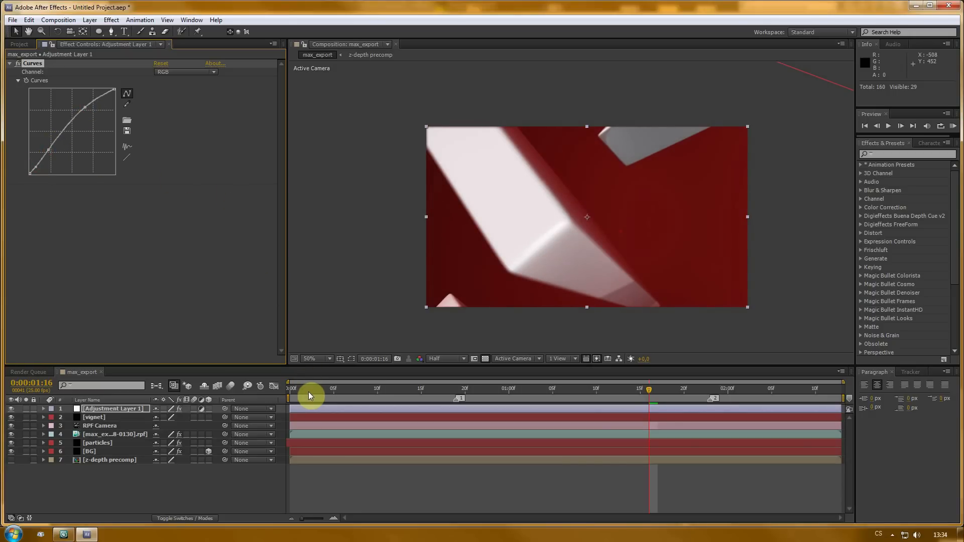
- Preview the graded composition and inspect a close-up of the frame at Full resolution
{"action": "key", "text": "KP_0"}
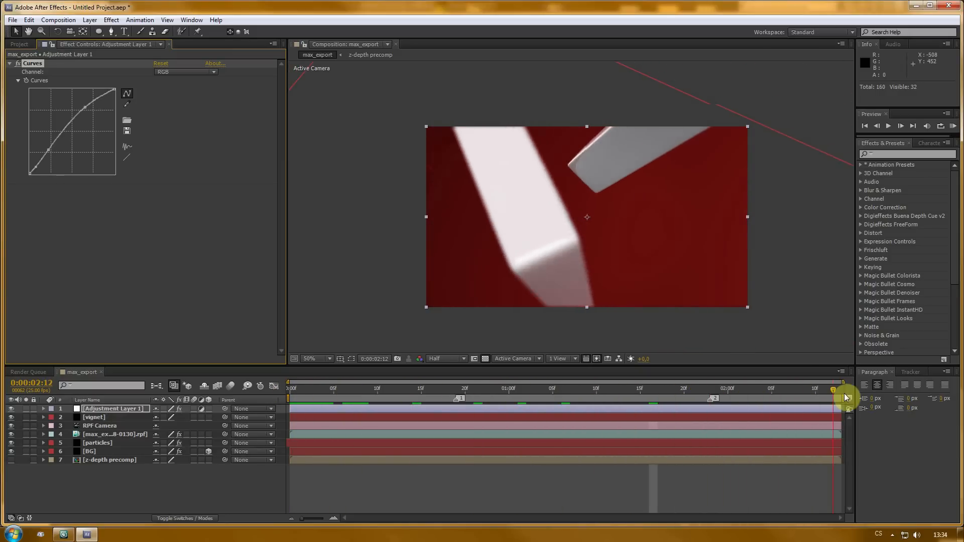
{"action": "left_click_drag", "start_coordinate": [845, 397], "coordinate": [270, 394]}
{"action": "key", "text": "period"}
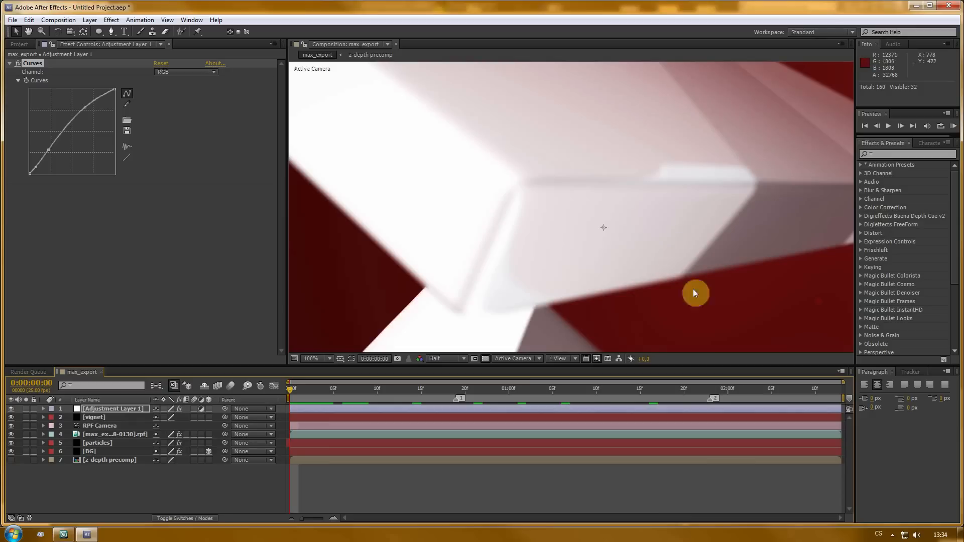
{"action": "left_click", "coordinate": [444, 360]}
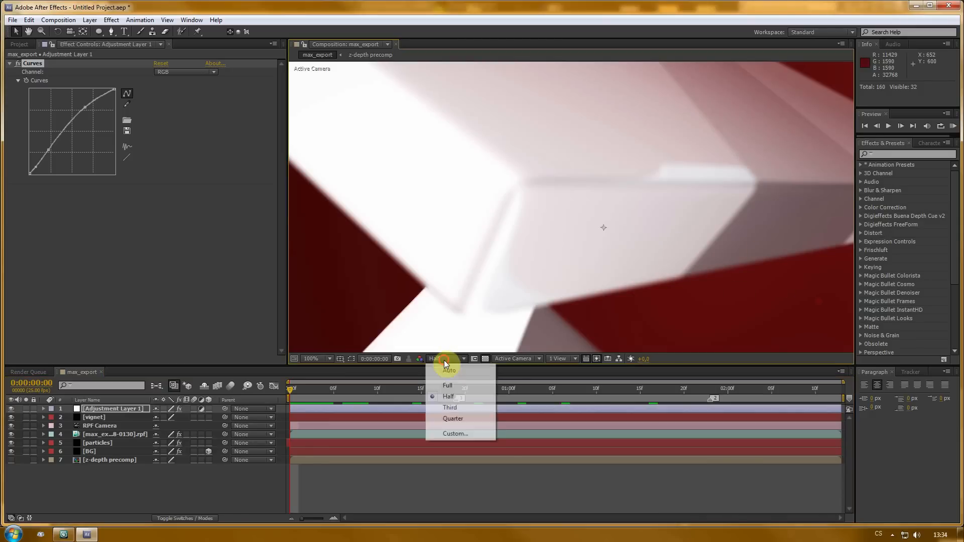
{"action": "left_click", "coordinate": [448, 386]}
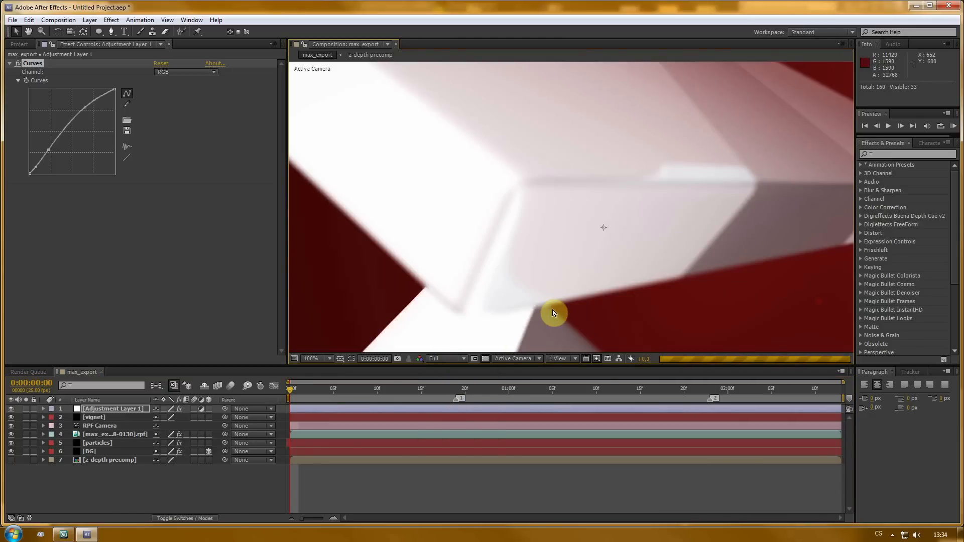
{"action": "scroll", "coordinate": [678, 194], "scroll_direction": "up", "scroll_amount": 1}
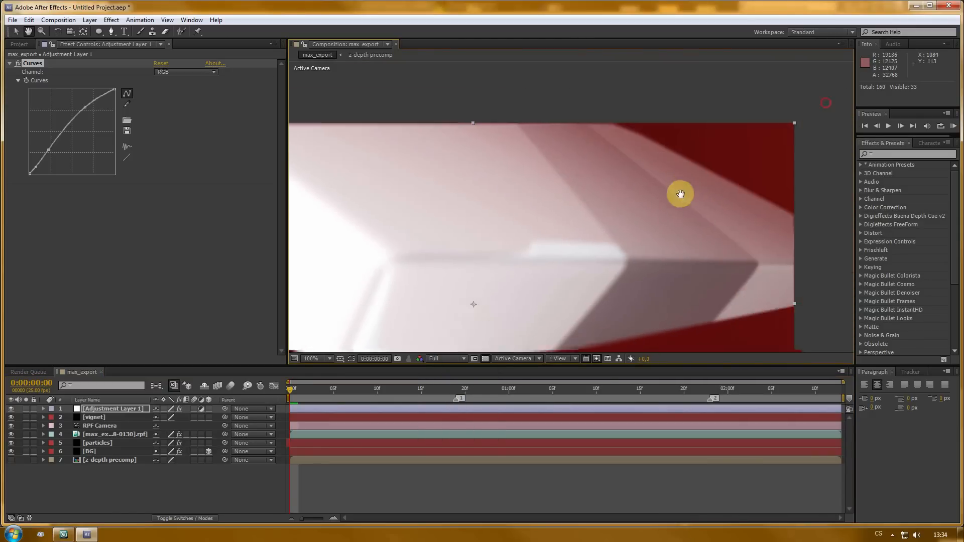
{"action": "key", "text": "space"}
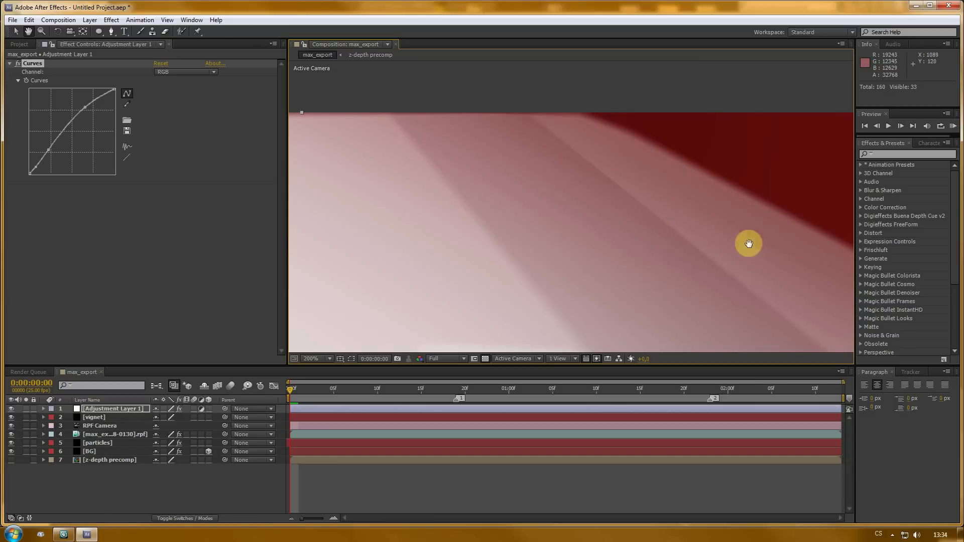
{"action": "left_click_drag", "start_coordinate": [737, 273], "coordinate": [673, 4]}
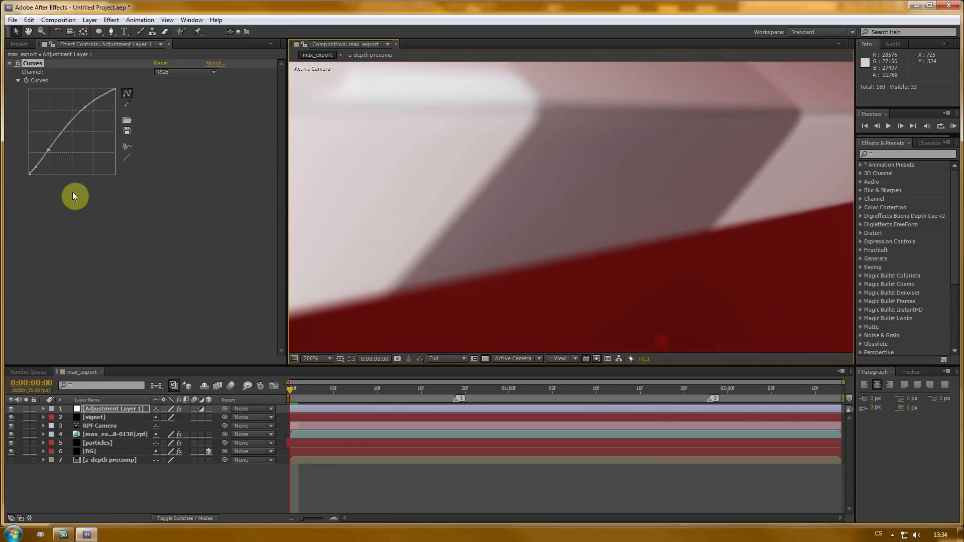
- Apply the Noise effect to the adjustment layer and set its Amount of Noise to 3%
{"action": "right_click", "coordinate": [49, 217]}
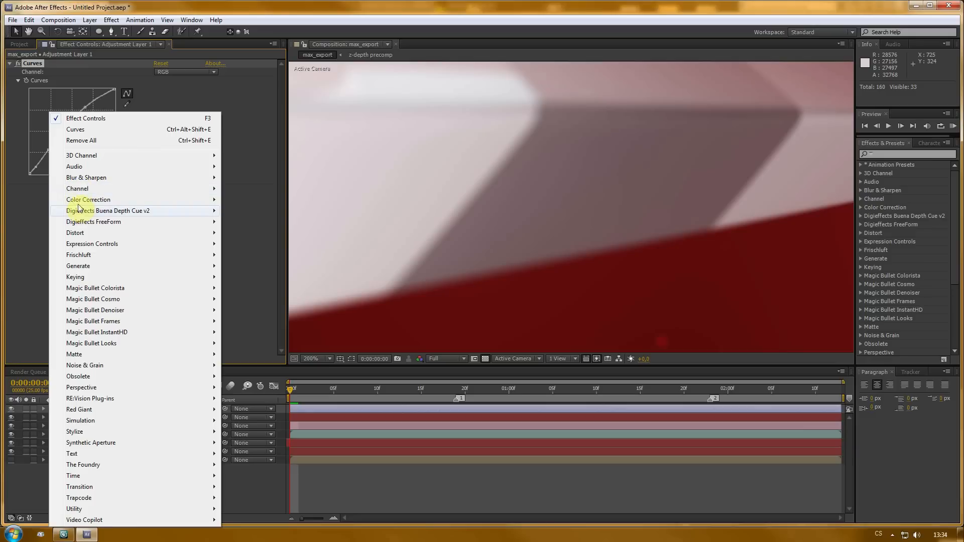
{"action": "mouse_move", "coordinate": [98, 367]}
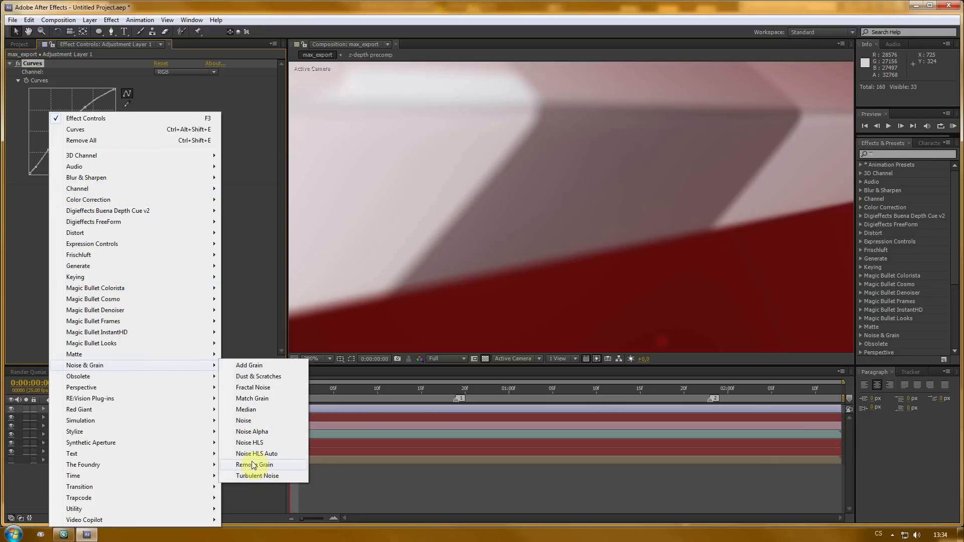
{"action": "left_click", "coordinate": [250, 425]}
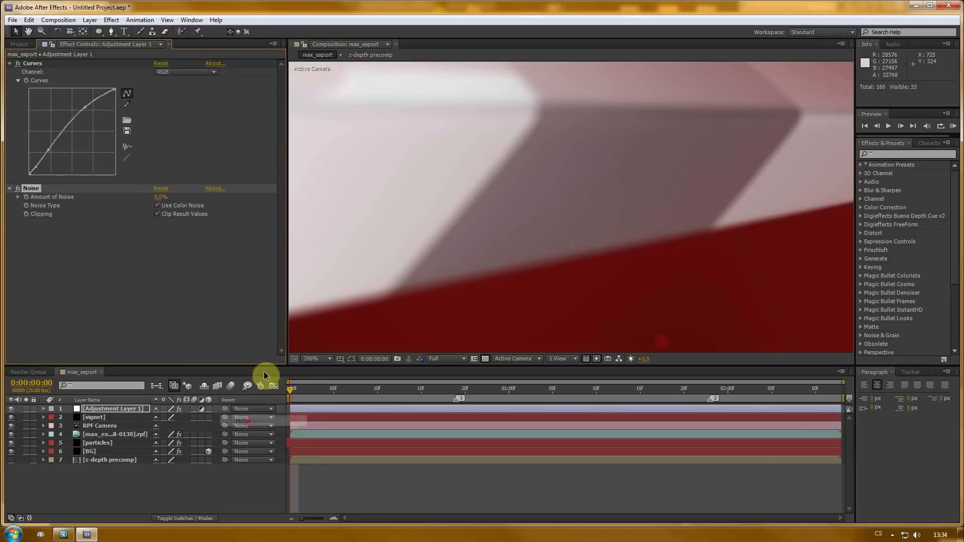
{"action": "left_click", "coordinate": [163, 197]}
{"action": "type", "text": "3"}
{"action": "key", "text": "Return"}
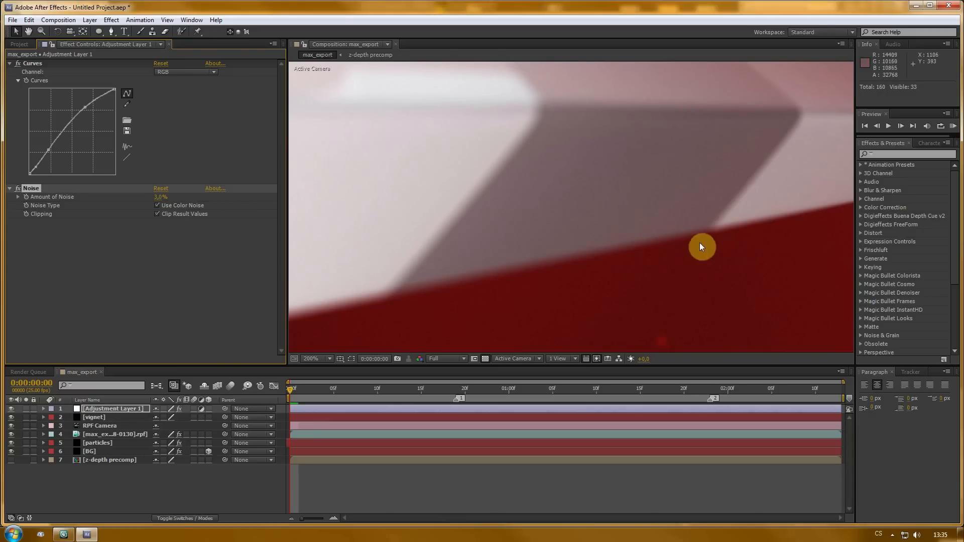
{"action": "left_click", "coordinate": [167, 197]}
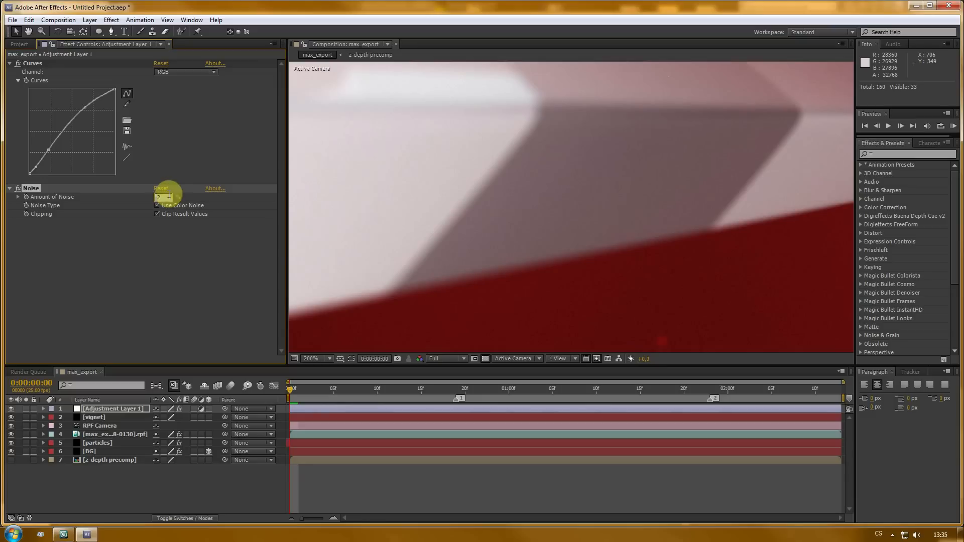
- Confirm the Noise amount and play a preview of the graded composition
{"action": "key", "text": "Return"}
{"action": "left_click", "coordinate": [141, 257]}
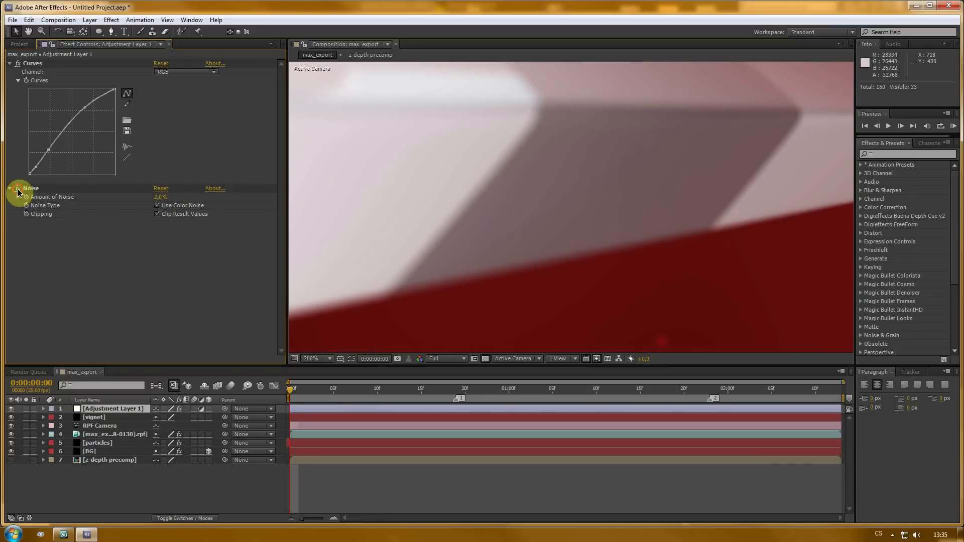
{"action": "scroll", "coordinate": [516, 261], "scroll_direction": "down", "scroll_amount": 2}
{"action": "key", "text": "space"}
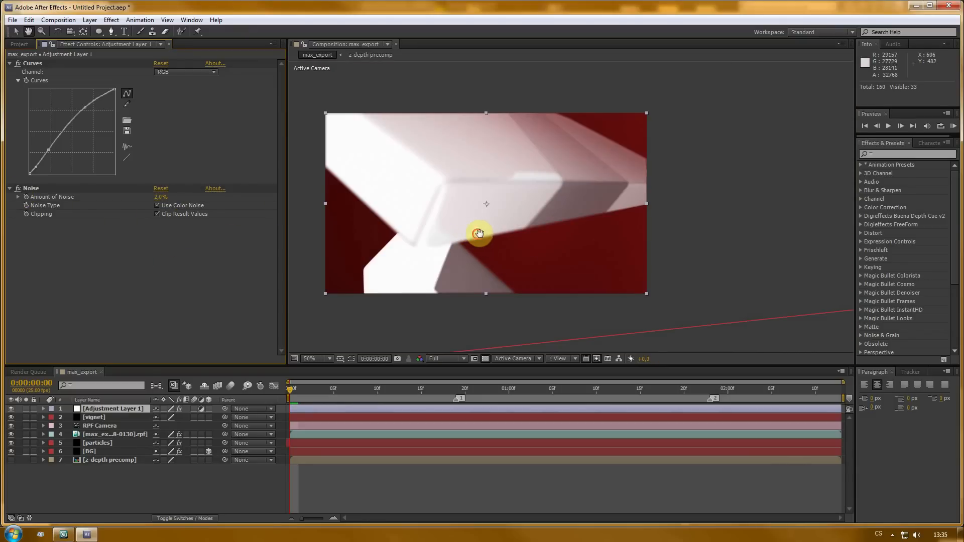
{"action": "left_click_drag", "start_coordinate": [479, 234], "coordinate": [600, 237]}
{"action": "scroll", "coordinate": [608, 235], "scroll_direction": "up", "scroll_amount": 1}
{"action": "scroll", "coordinate": [627, 234], "scroll_direction": "down", "scroll_amount": 2}
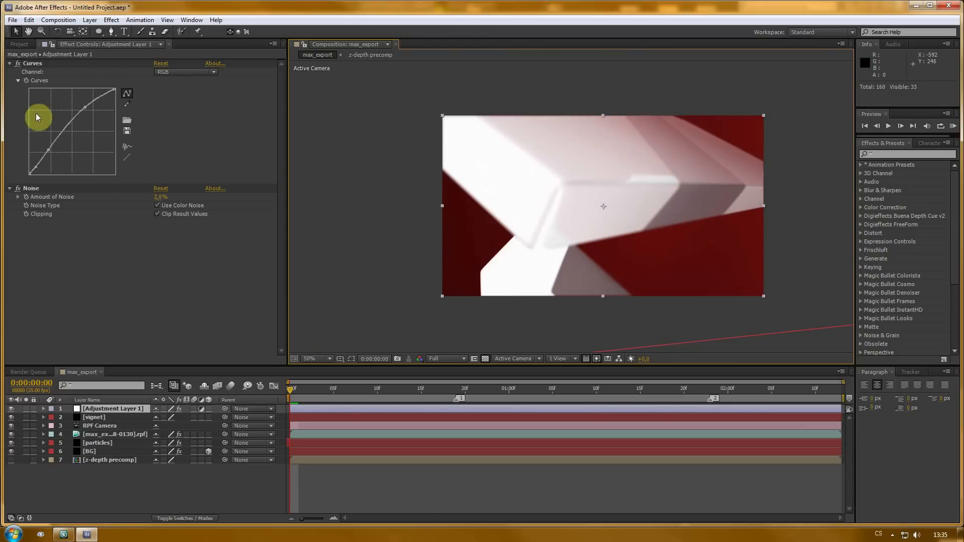
- Go to frame 17 and toggle the adjustment layer's visibility to compare the frame with and without the grade
{"action": "left_click", "coordinate": [10, 65]}
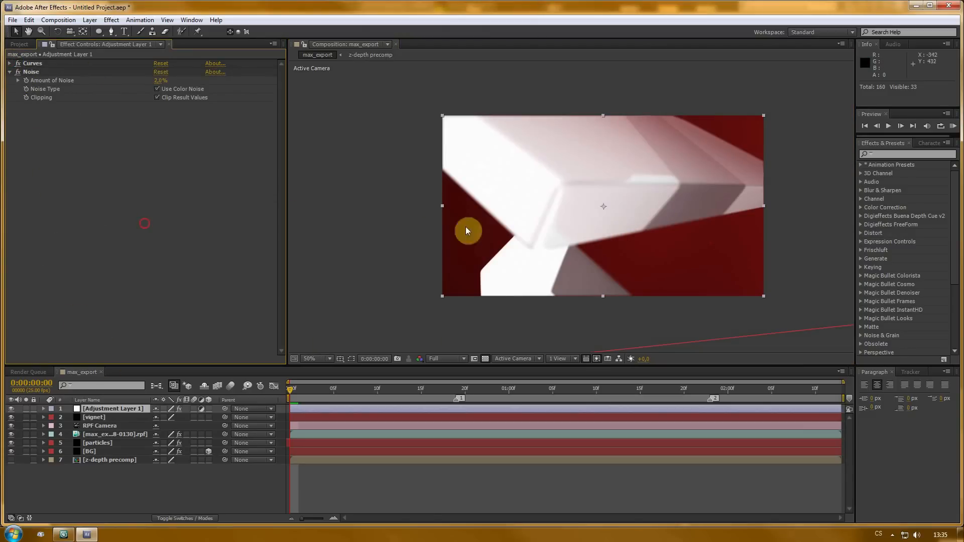
{"action": "left_click_drag", "start_coordinate": [287, 393], "coordinate": [439, 391]}
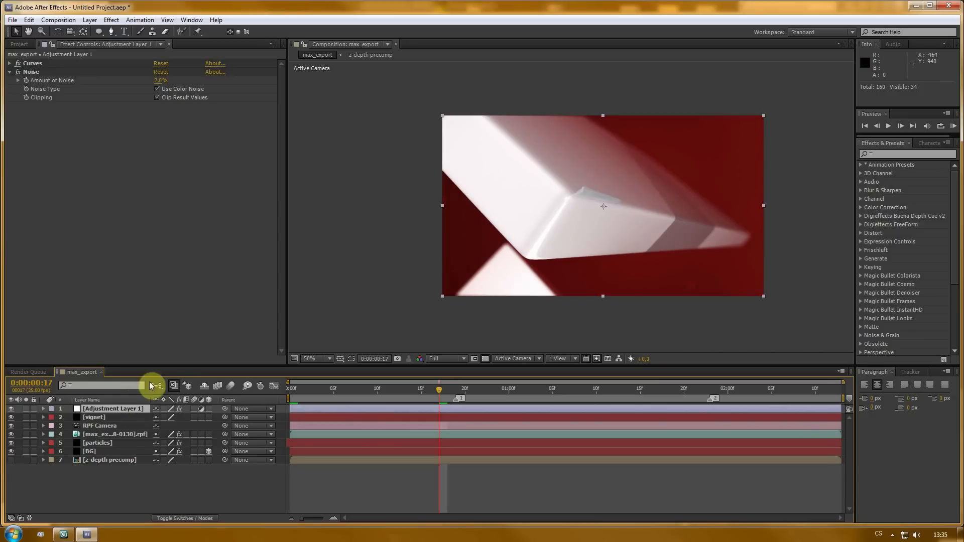
{"action": "left_click", "coordinate": [11, 409]}
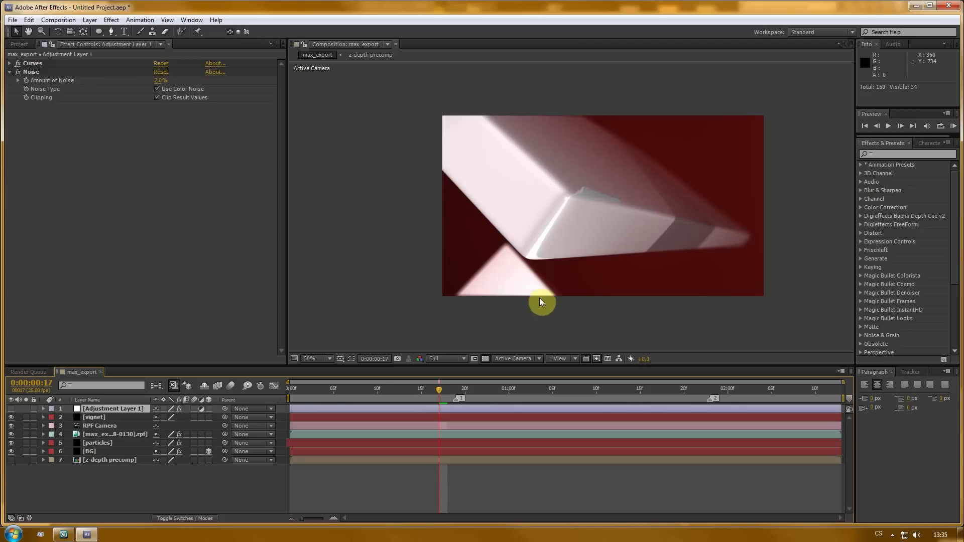
{"action": "scroll", "coordinate": [539, 300], "scroll_direction": "up", "scroll_amount": 2}
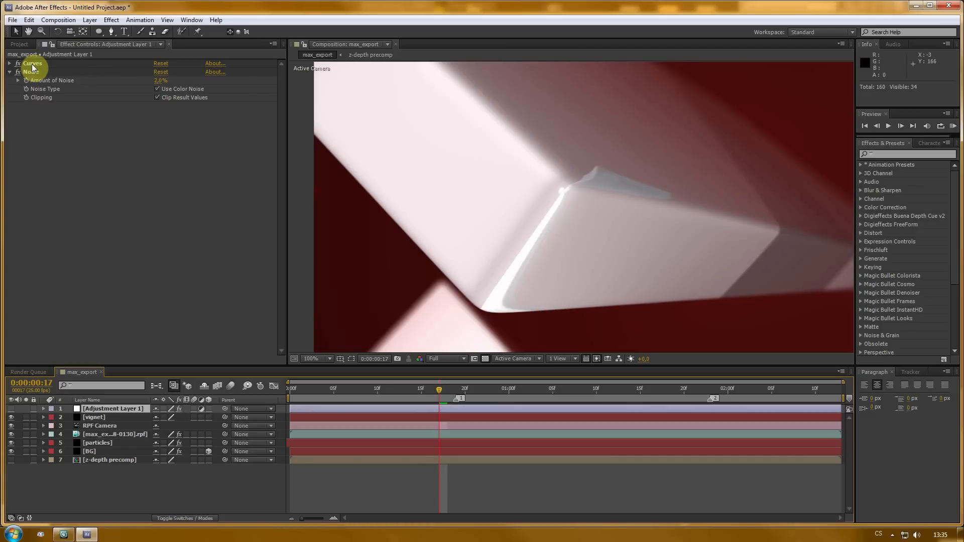
{"action": "left_click", "coordinate": [12, 410]}
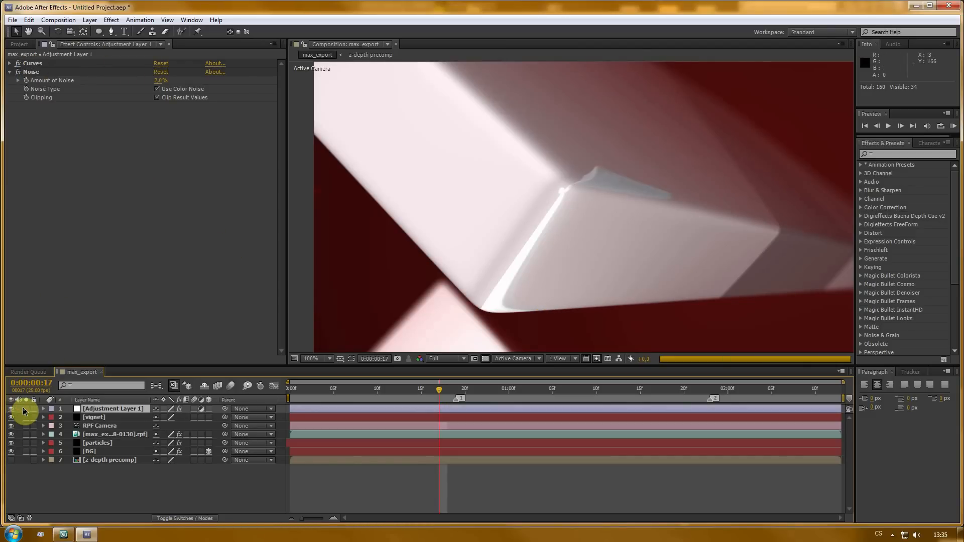
{"action": "left_click", "coordinate": [14, 69]}
- Reset Curves and add a single point raising the upper midtones for a gentler brightening curve
{"action": "left_click", "coordinate": [10, 63]}
{"action": "left_click", "coordinate": [87, 114]}
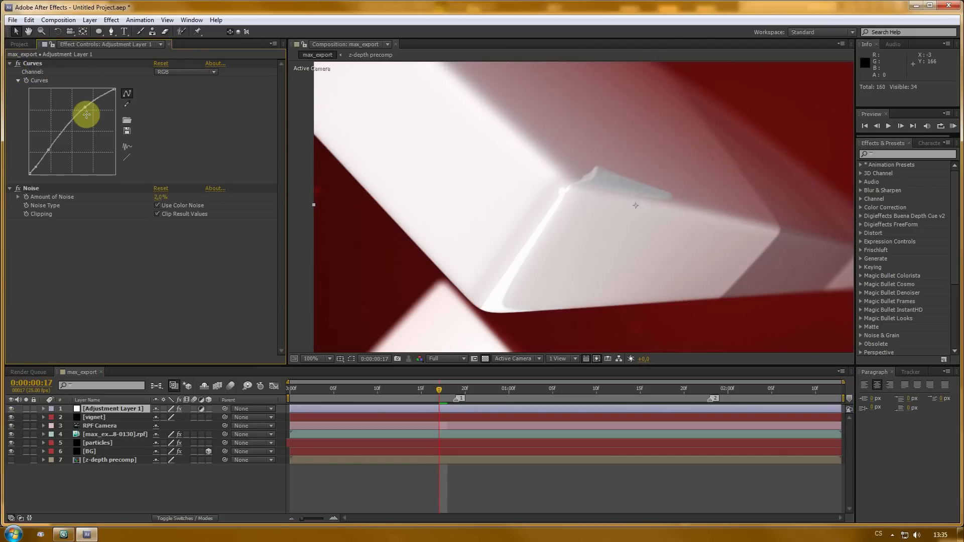
{"action": "left_click", "coordinate": [14, 64]}
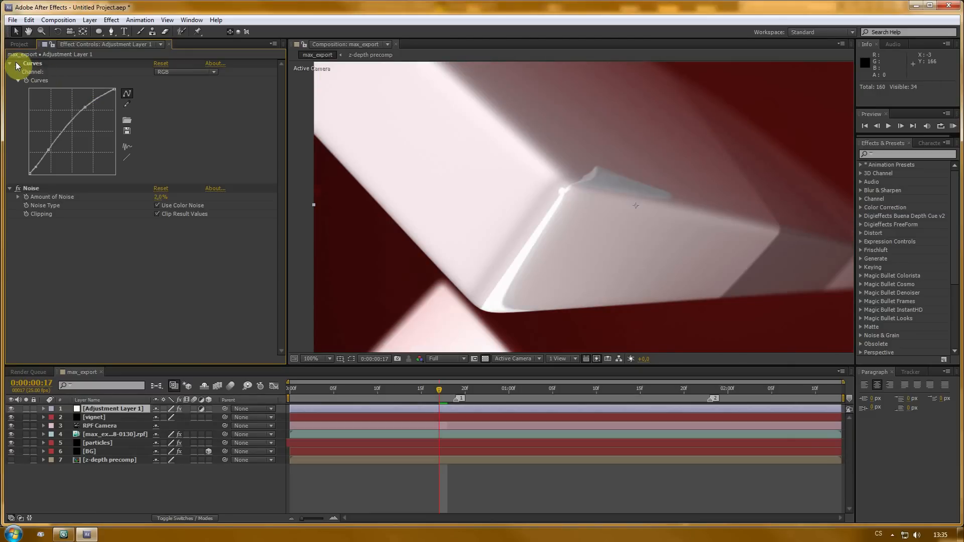
{"action": "left_click", "coordinate": [69, 125]}
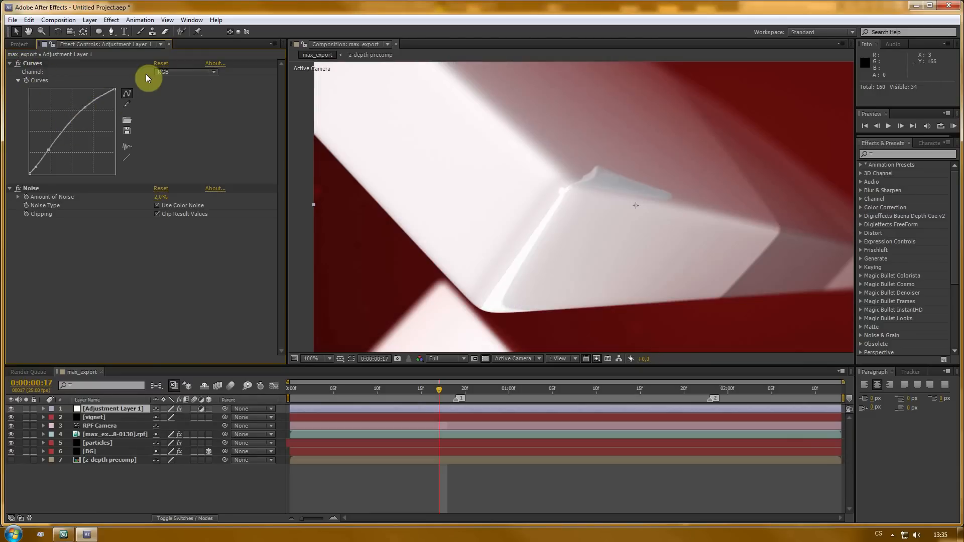
{"action": "left_click", "coordinate": [158, 63]}
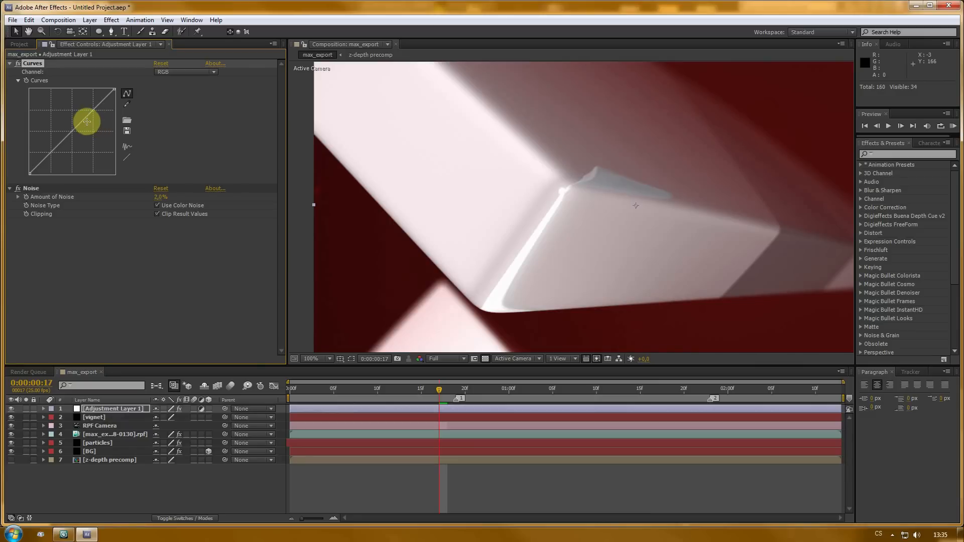
{"action": "left_click_drag", "start_coordinate": [85, 117], "coordinate": [81, 112]}
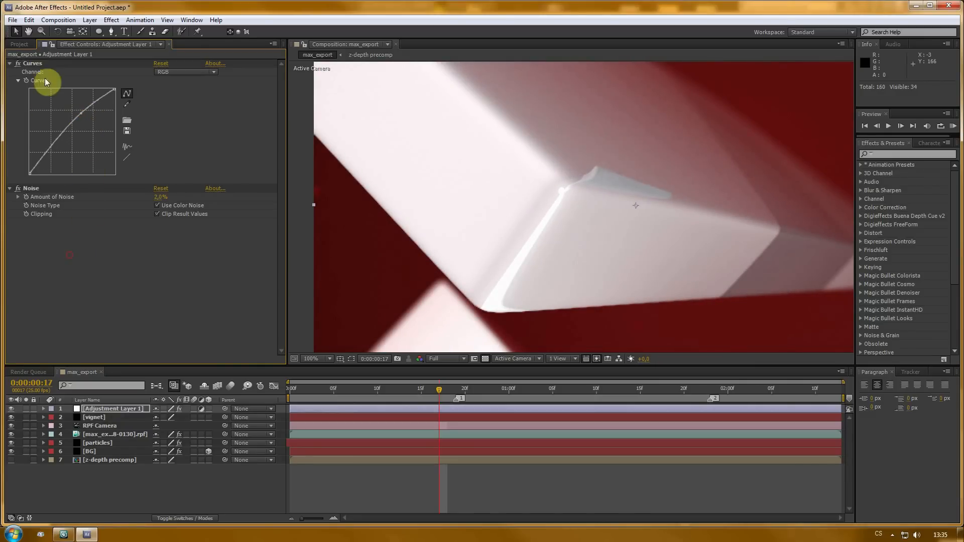
{"action": "left_click", "coordinate": [9, 64]}
- Compare the frame with and without the adjustment layer
{"action": "scroll", "coordinate": [500, 220], "scroll_direction": "down", "scroll_amount": 4}
{"action": "scroll", "coordinate": [500, 220], "scroll_direction": "up", "scroll_amount": 2}
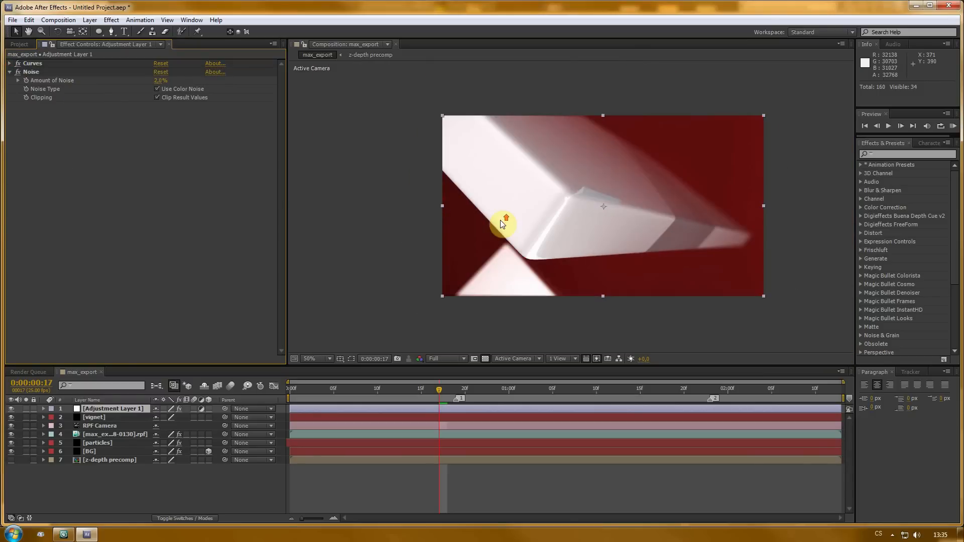
{"action": "key", "text": "h"}
{"action": "left_click_drag", "start_coordinate": [605, 232], "coordinate": [575, 206]}
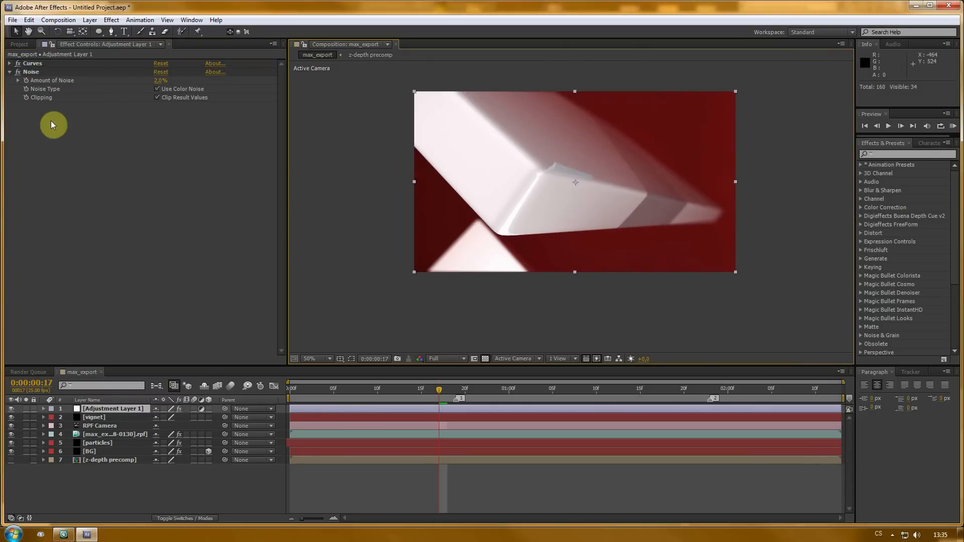
{"action": "left_click", "coordinate": [10, 409]}
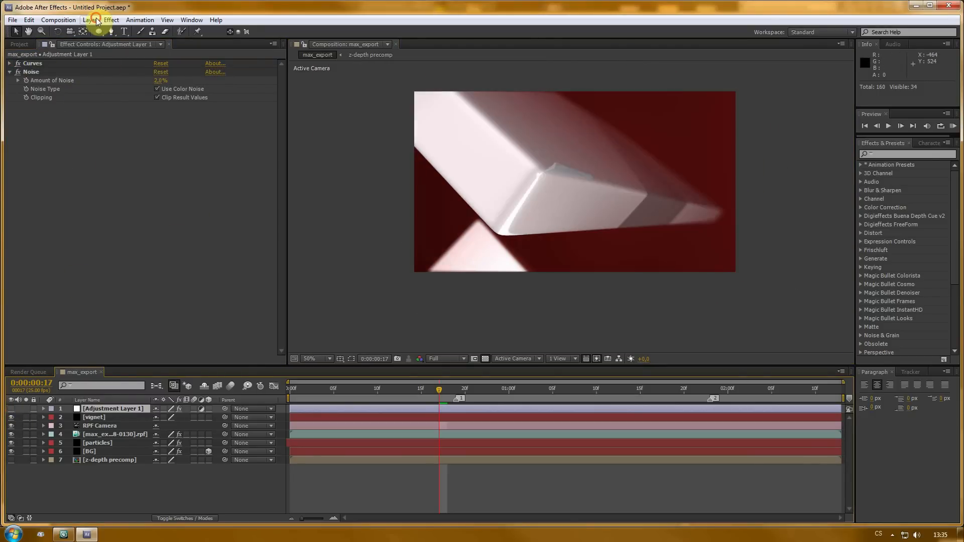
- Create a new comp-sized black solid layer named OF
{"action": "left_click", "coordinate": [95, 20]}
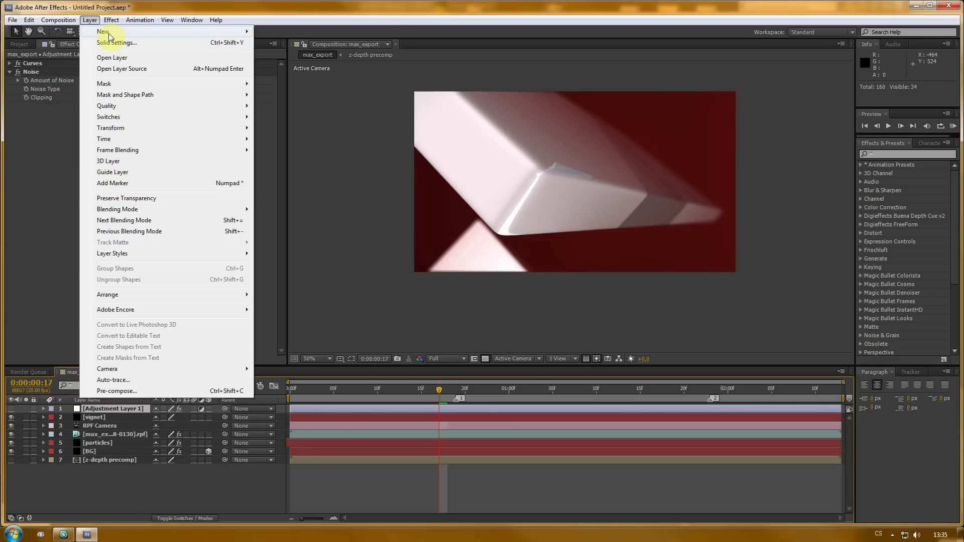
{"action": "mouse_move", "coordinate": [221, 32]}
{"action": "left_click", "coordinate": [291, 42]}
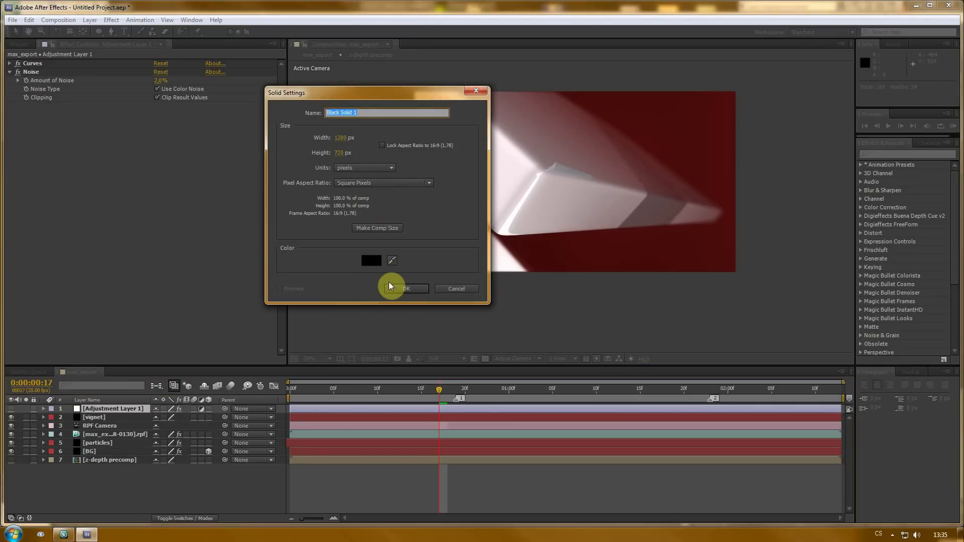
{"action": "left_click", "coordinate": [385, 227]}
{"action": "left_click", "coordinate": [367, 112]}
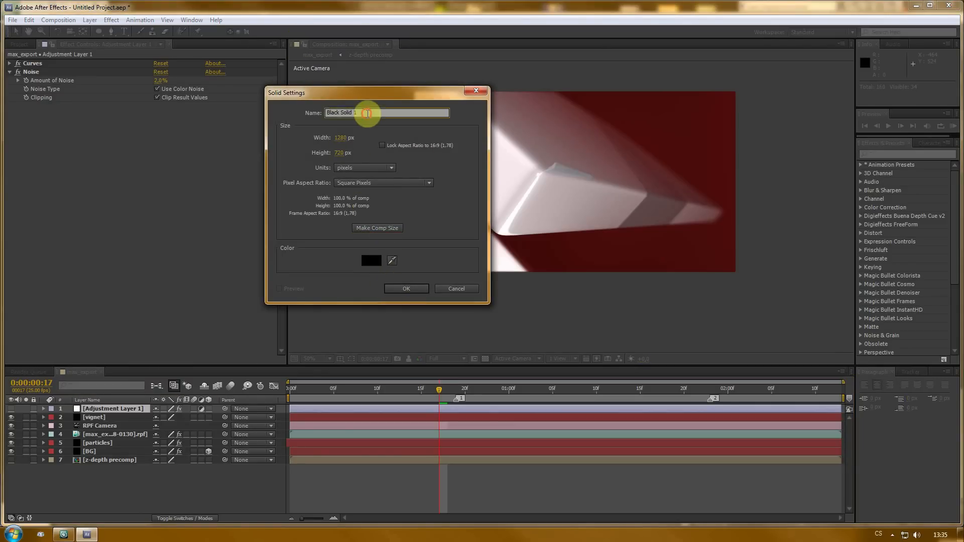
{"action": "type", "text": "OF"}
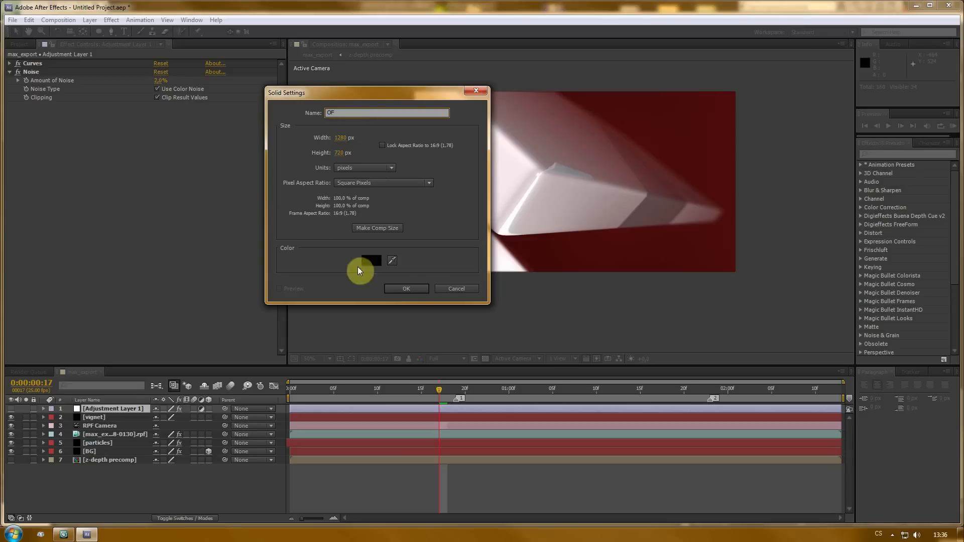
{"action": "left_click", "coordinate": [406, 289]}
- Move the OF layer below RPF Camera, directly above the RPF render layer, and select it
{"action": "left_click_drag", "start_coordinate": [104, 408], "coordinate": [104, 438]}
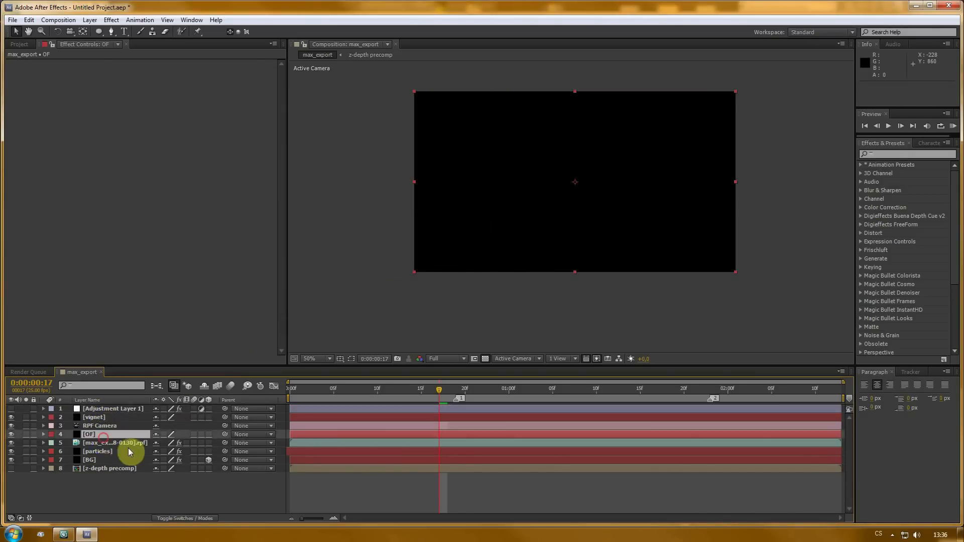
{"action": "left_click", "coordinate": [101, 443]}
{"action": "left_click", "coordinate": [101, 434]}
- Apply the Video Copilot Optical Flares effect to the OF layer
{"action": "right_click", "coordinate": [79, 120]}
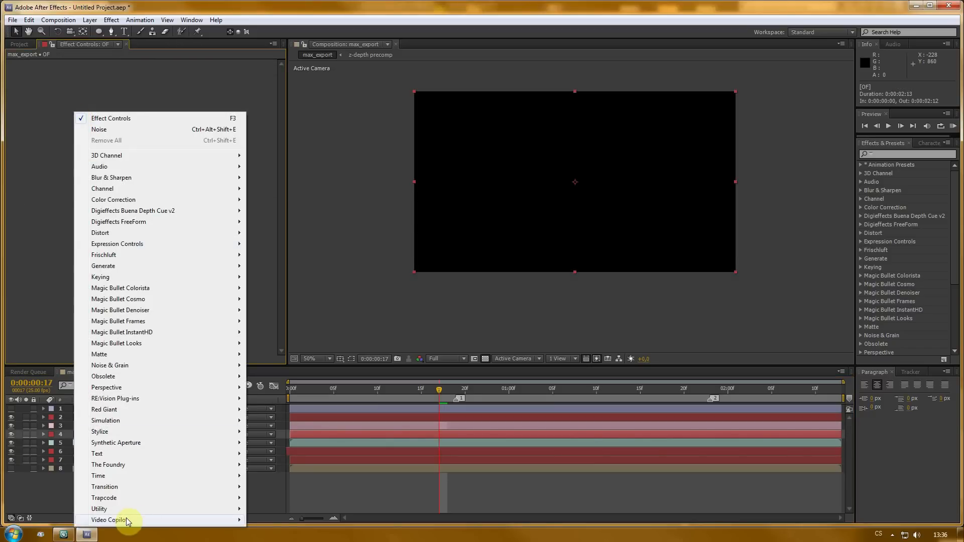
{"action": "mouse_move", "coordinate": [198, 521]}
{"action": "left_click", "coordinate": [279, 522]}
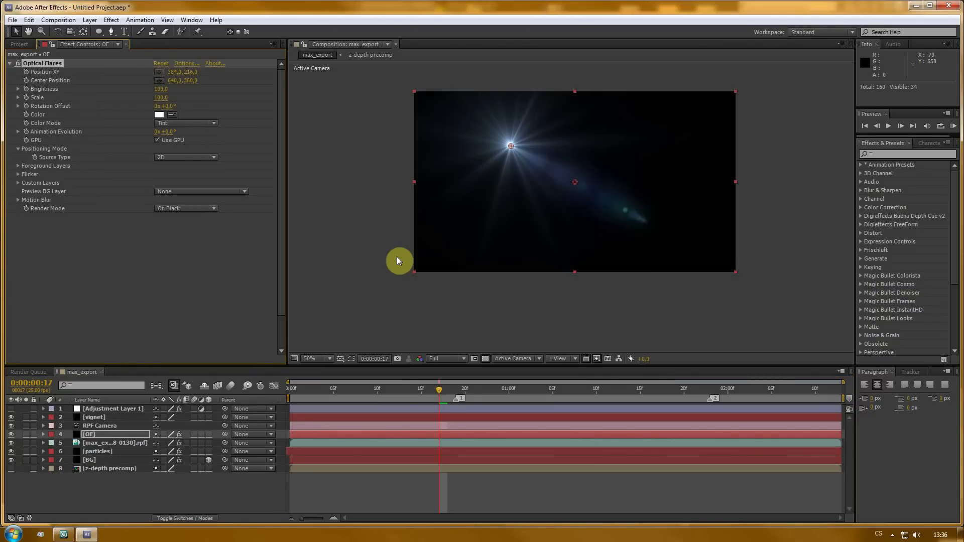
- In Optical Flares Options, clear the stack, add a single Glow lens object and set the global color to white
{"action": "left_click", "coordinate": [184, 63]}
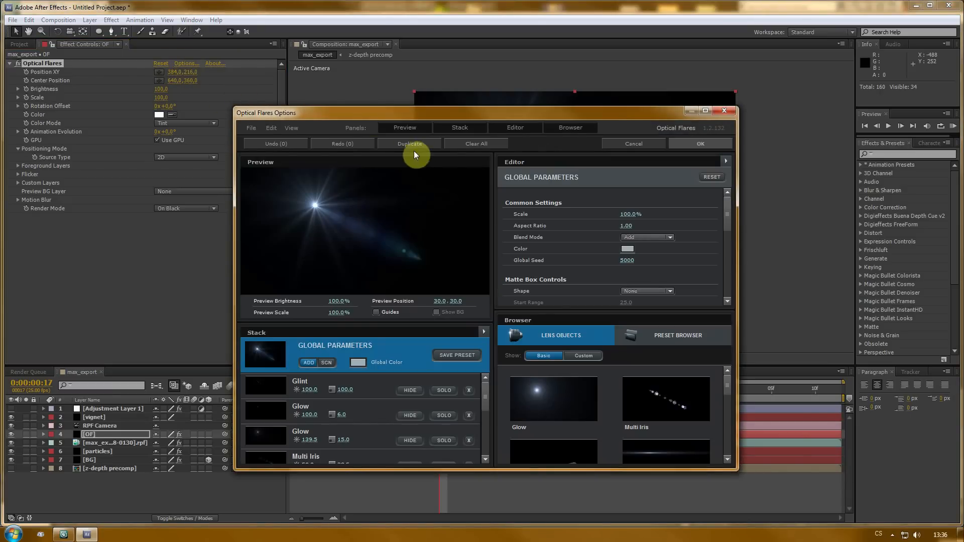
{"action": "left_click", "coordinate": [492, 144]}
{"action": "left_click", "coordinate": [456, 305]}
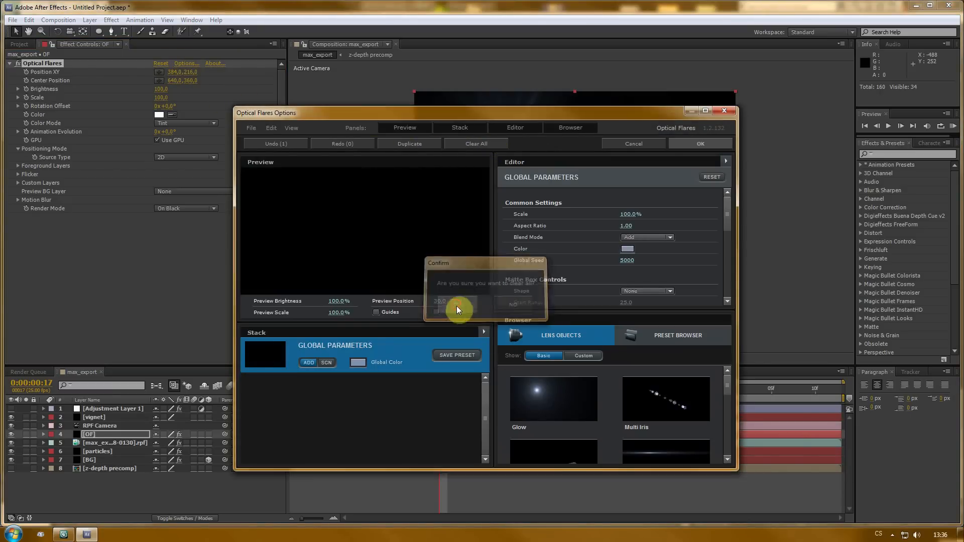
{"action": "left_click", "coordinate": [536, 393]}
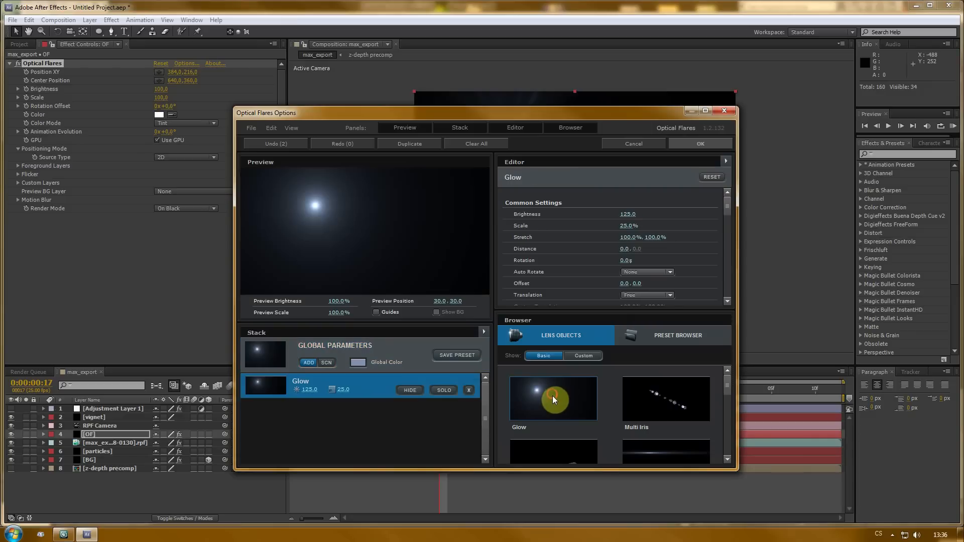
{"action": "left_click", "coordinate": [363, 364]}
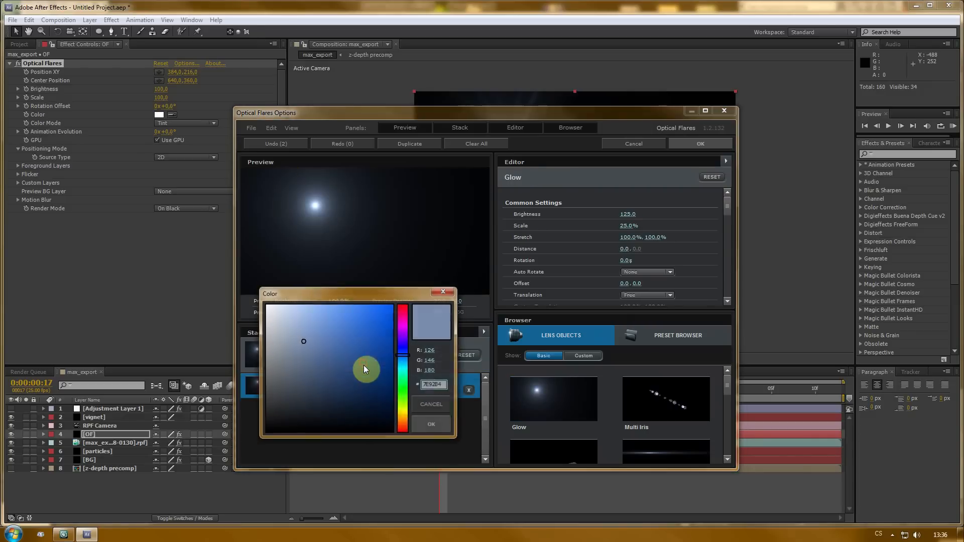
{"action": "left_click", "coordinate": [405, 310]}
{"action": "mouse_move", "coordinate": [376, 310]}
{"action": "left_mouse_down"}
{"action": "mouse_move", "coordinate": [381, 303]}
{"action": "mouse_move", "coordinate": [368, 317]}
{"action": "mouse_move", "coordinate": [197, 312]}
{"action": "left_mouse_up"}
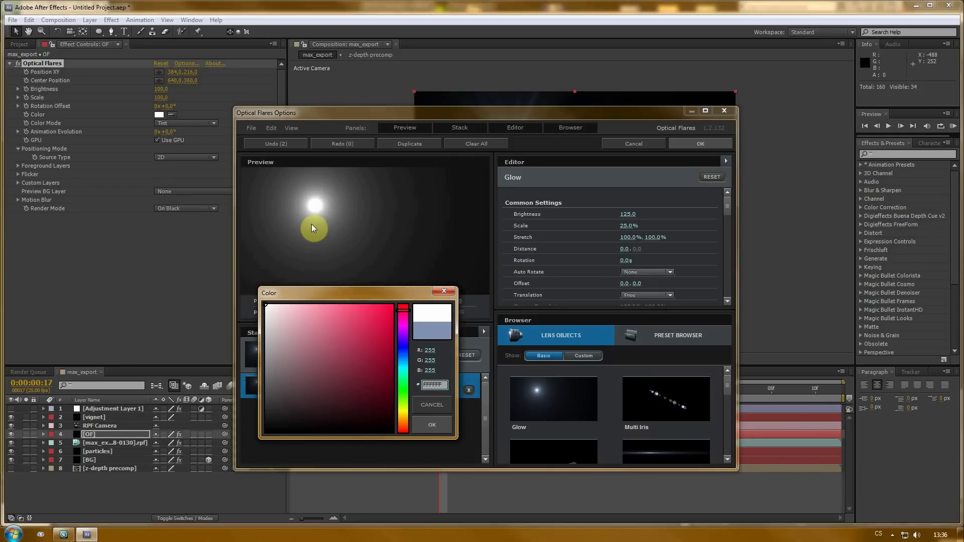
{"action": "left_click", "coordinate": [432, 426]}
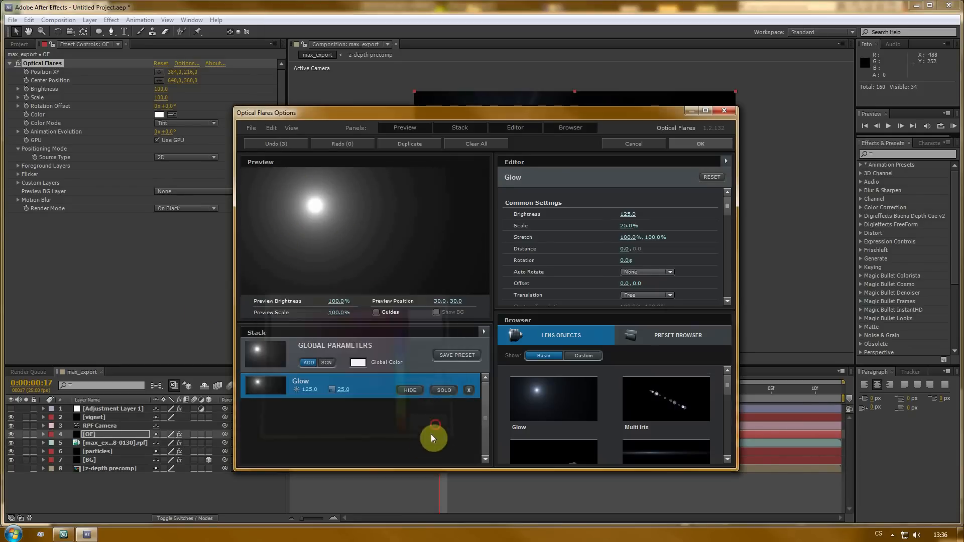
{"action": "left_click", "coordinate": [700, 143]}
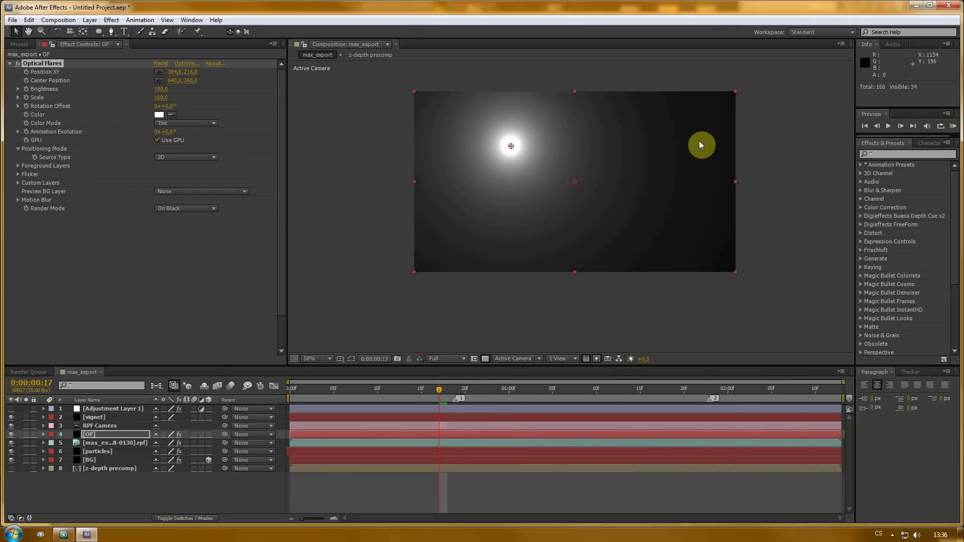
- Set the OF layer's blending mode to Add
{"action": "left_click", "coordinate": [176, 208]}
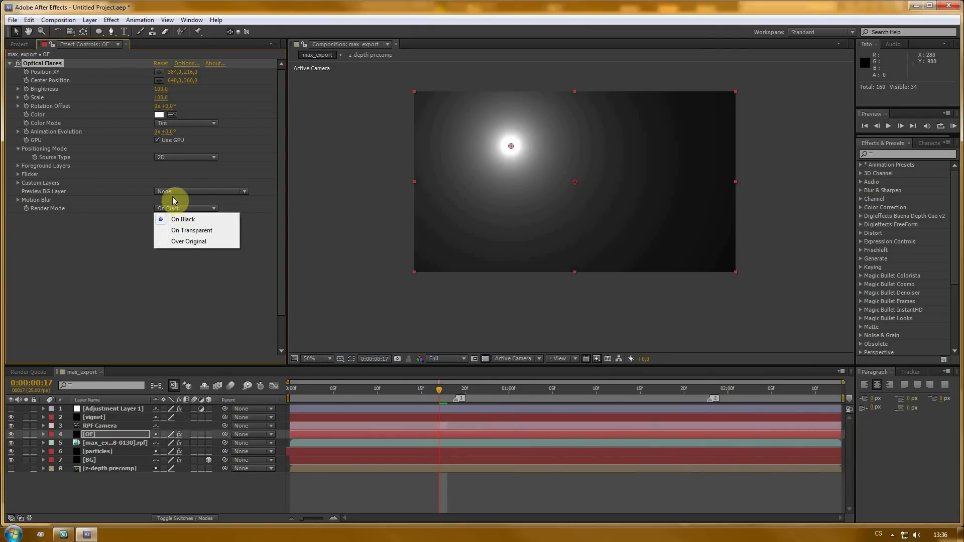
{"action": "left_click", "coordinate": [129, 274]}
{"action": "left_click", "coordinate": [121, 434]}
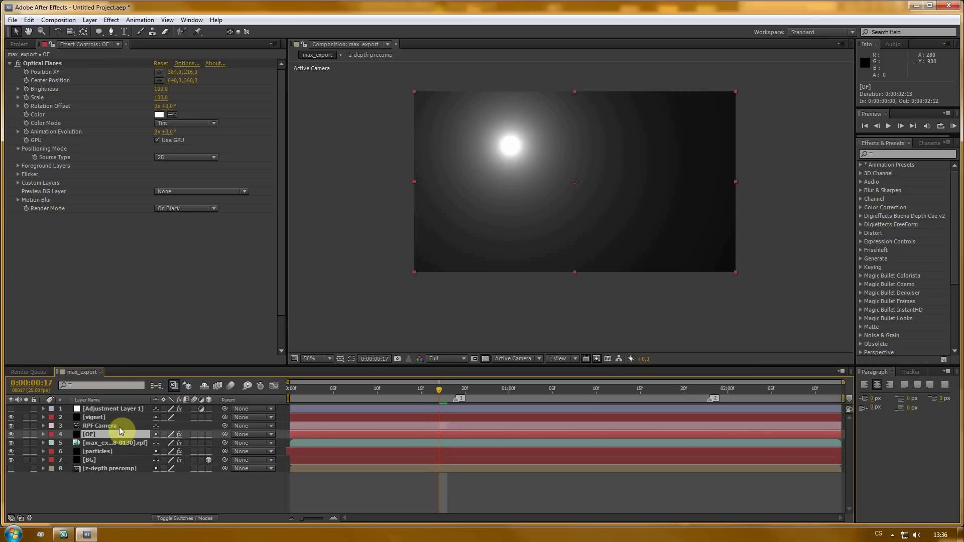
{"action": "key", "text": "F4"}
{"action": "left_click", "coordinate": [166, 435]}
{"action": "left_click", "coordinate": [203, 191]}
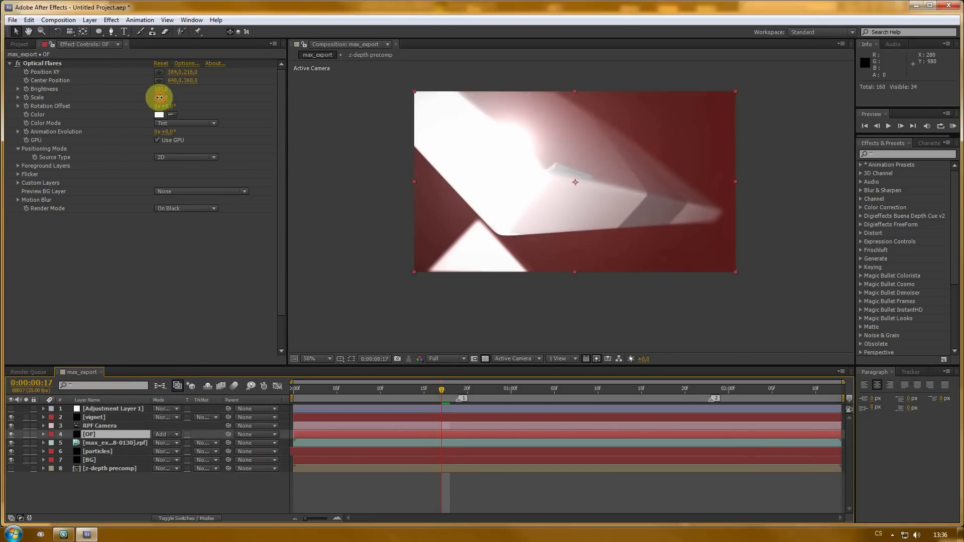
- Reduce the flare's Scale to about 40 and move its position to about 336, 194 near the logo edge
{"action": "mouse_move", "coordinate": [161, 98]}
{"action": "left_mouse_down"}
{"action": "mouse_move", "coordinate": [147, 98]}
{"action": "mouse_move", "coordinate": [164, 93]}
{"action": "left_mouse_up"}
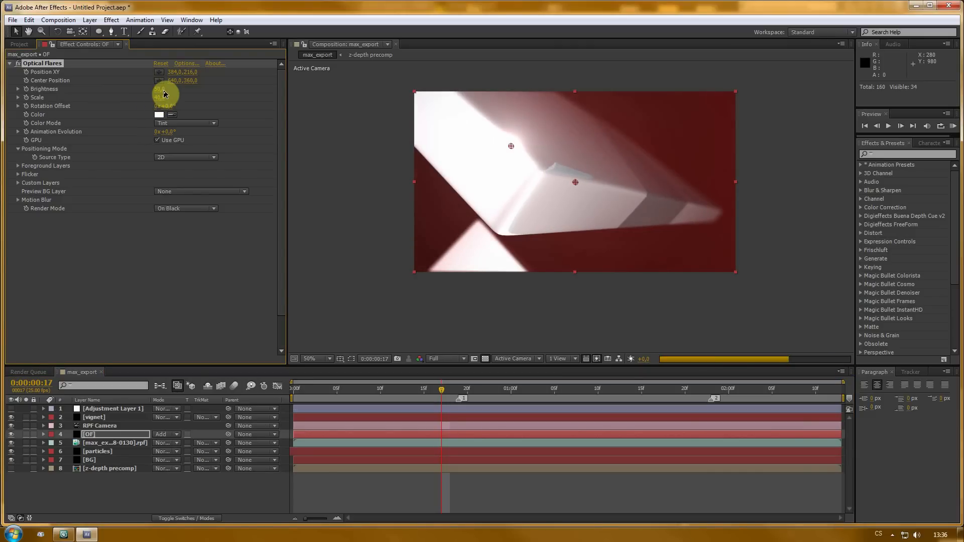
{"action": "mouse_move", "coordinate": [514, 147]}
{"action": "left_mouse_down"}
{"action": "mouse_move", "coordinate": [539, 176]}
{"action": "mouse_move", "coordinate": [516, 212]}
{"action": "mouse_move", "coordinate": [520, 144]}
{"action": "left_mouse_up"}
{"action": "mouse_move", "coordinate": [514, 146]}
{"action": "left_mouse_down"}
{"action": "mouse_move", "coordinate": [528, 139]}
{"action": "mouse_move", "coordinate": [519, 130]}
{"action": "mouse_move", "coordinate": [502, 136]}
{"action": "left_mouse_up"}
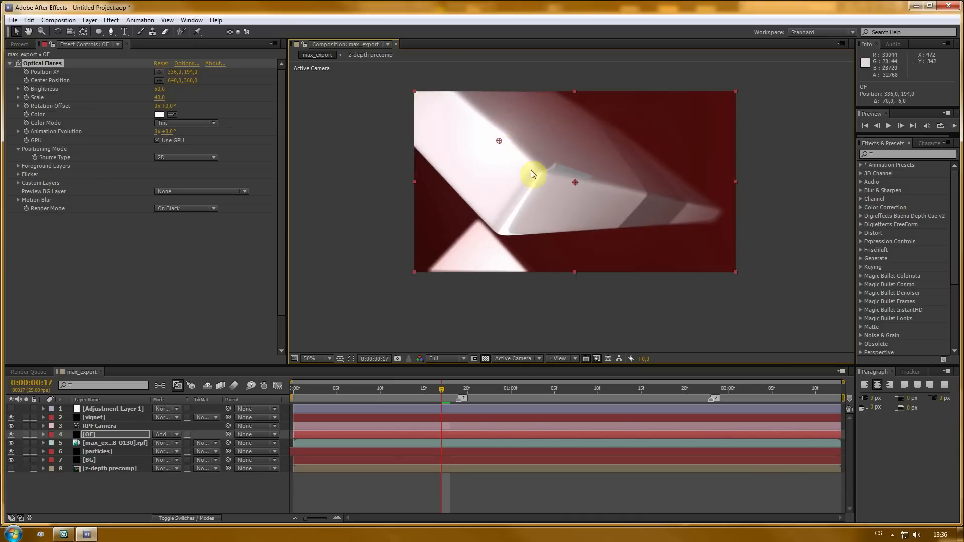
- Move the flare to about 488, 312 at frame 12 and start keyframing its Position XY
{"action": "left_click_drag", "start_coordinate": [440, 393], "coordinate": [320, 393]}
{"action": "left_click", "coordinate": [18, 64]}
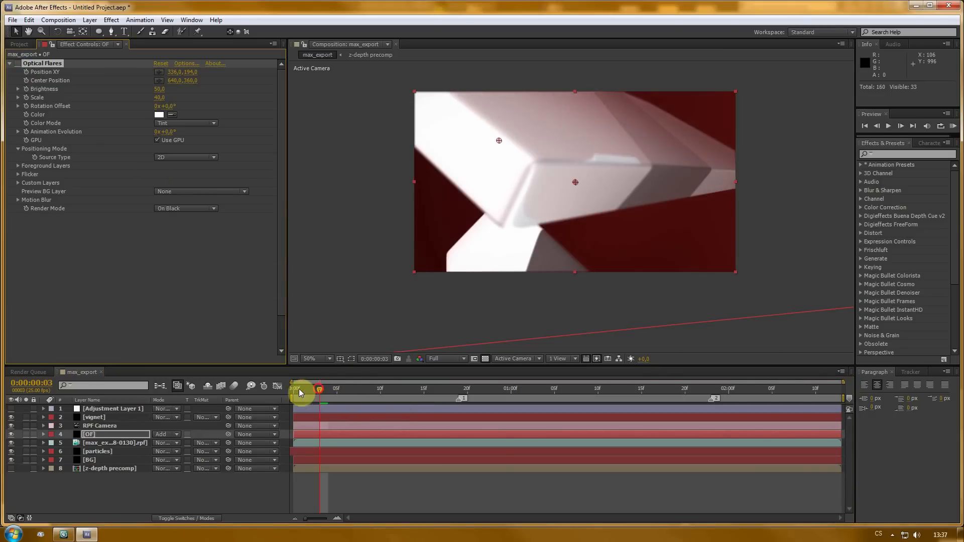
{"action": "left_click_drag", "start_coordinate": [316, 388], "coordinate": [397, 387]}
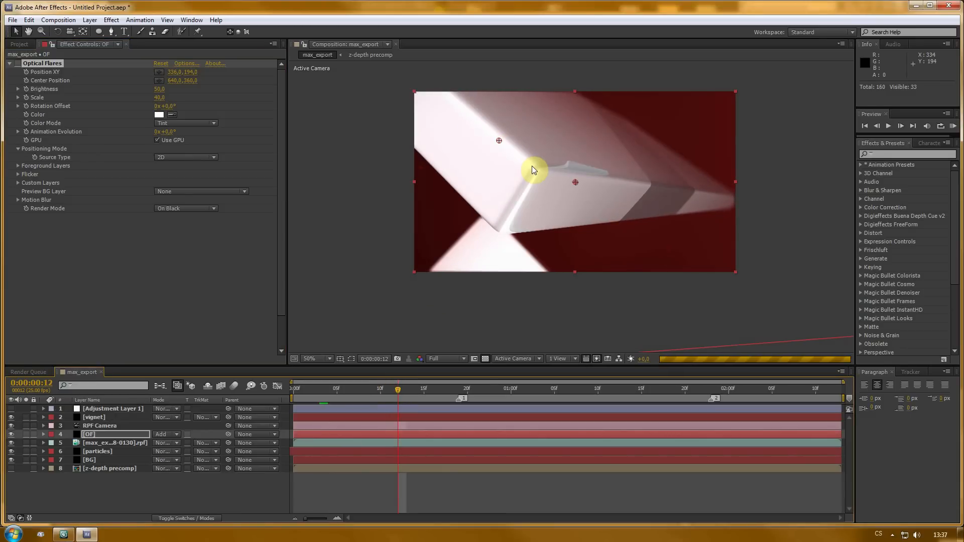
{"action": "left_click_drag", "start_coordinate": [499, 141], "coordinate": [532, 165]}
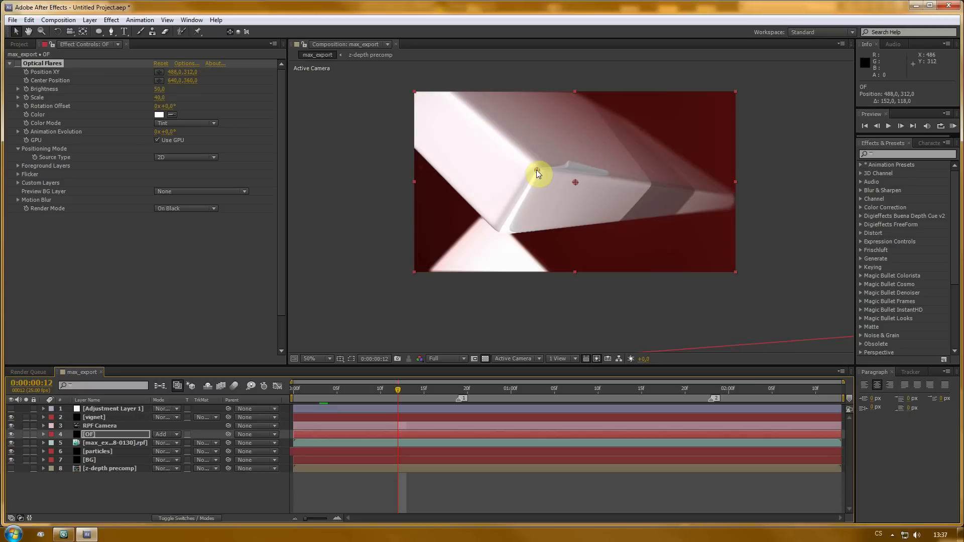
{"action": "left_click", "coordinate": [27, 73]}
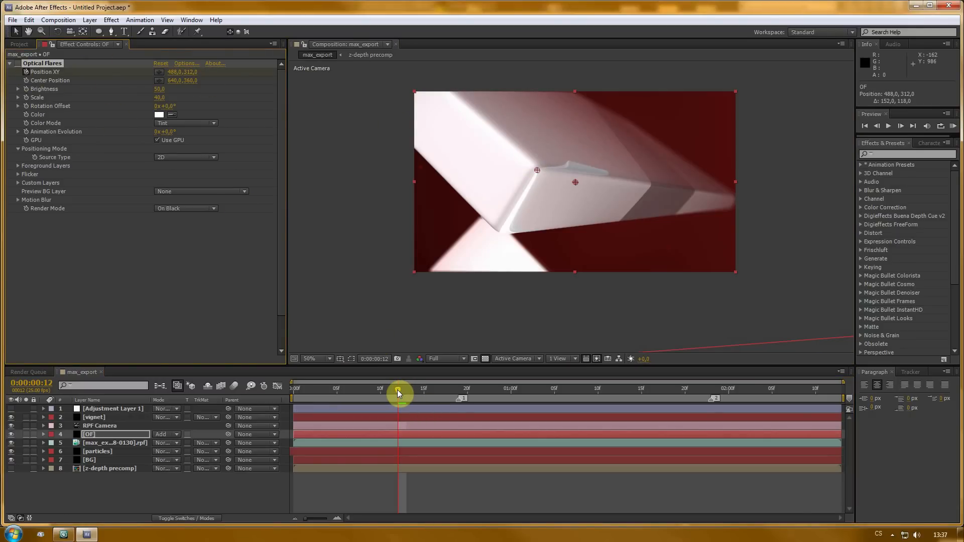
- Keyframe the flare position at about 330, 366 at 1:13 and about 423, 453 at 1:00 along the logo edge
{"action": "key", "text": "u"}
{"action": "left_click_drag", "start_coordinate": [399, 392], "coordinate": [626, 396]}
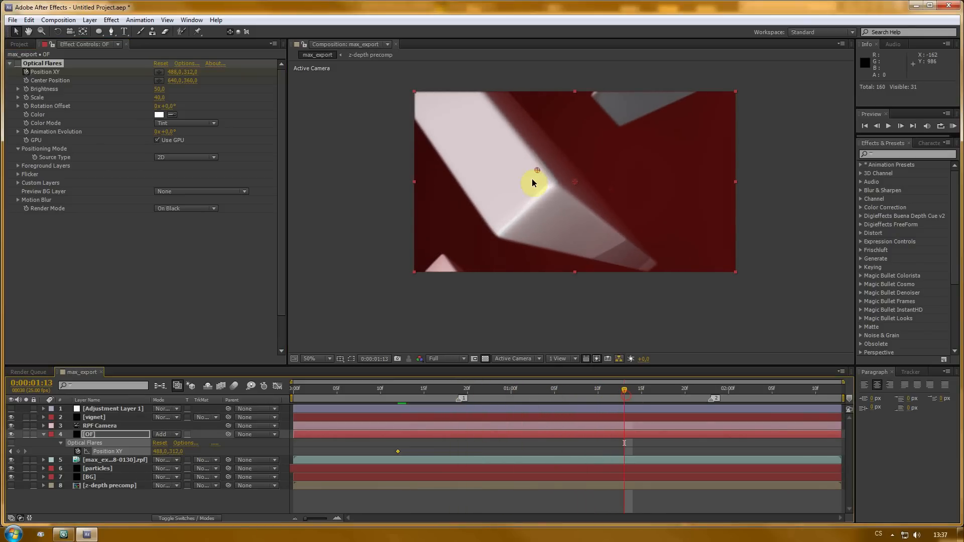
{"action": "left_click_drag", "start_coordinate": [538, 170], "coordinate": [498, 233]}
{"action": "left_click_drag", "start_coordinate": [620, 394], "coordinate": [511, 393]}
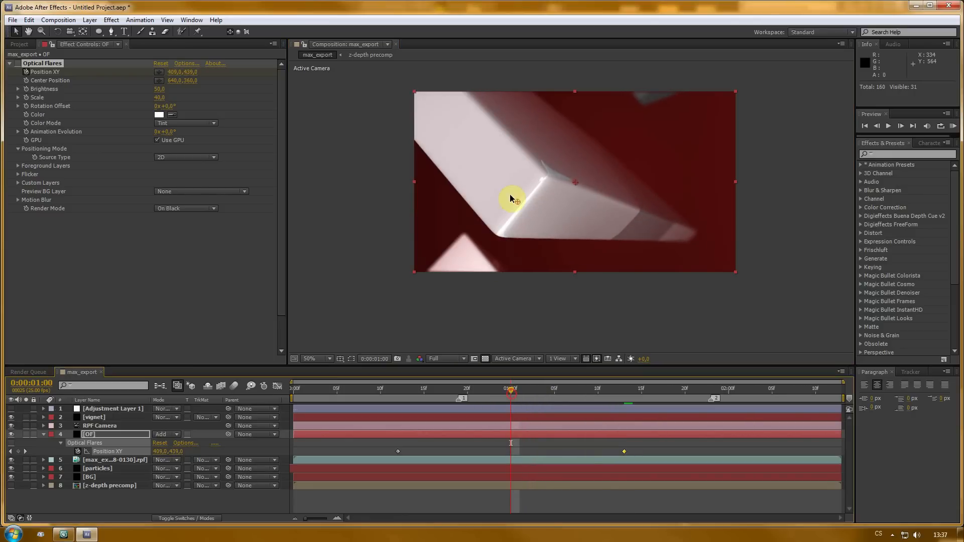
{"action": "left_click_drag", "start_coordinate": [518, 203], "coordinate": [520, 205]}
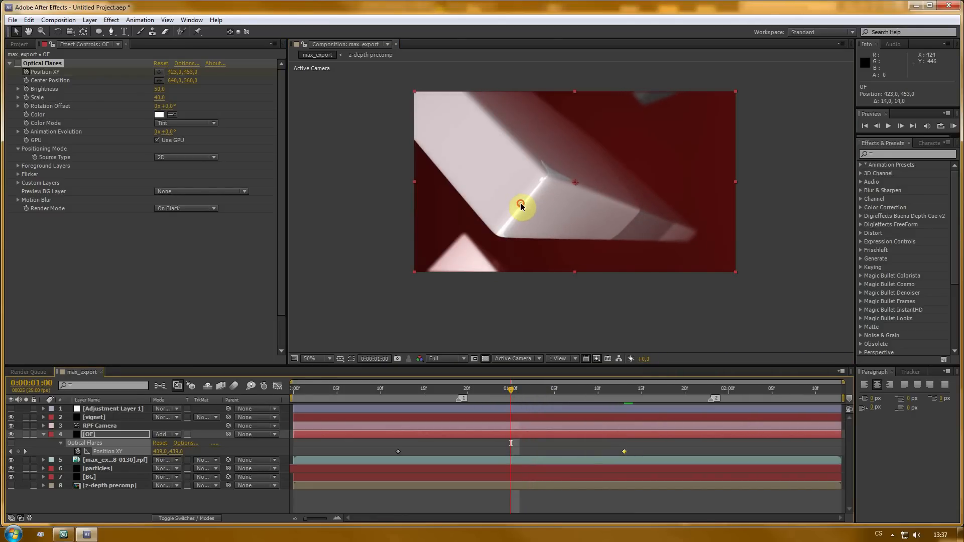
- Keyframe the flare Brightness at 0 at frame 12
{"action": "left_click_drag", "start_coordinate": [499, 390], "coordinate": [399, 405]}
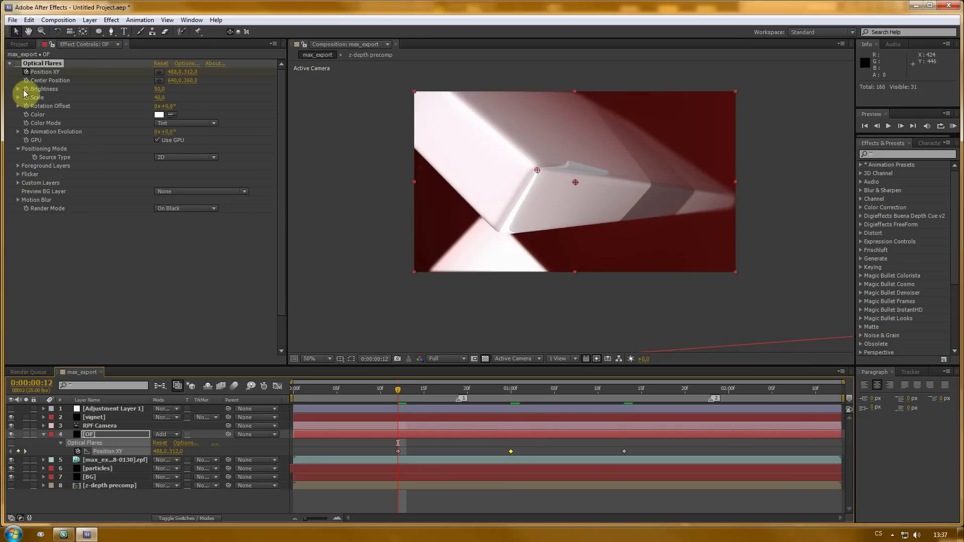
{"action": "left_click", "coordinate": [99, 434]}
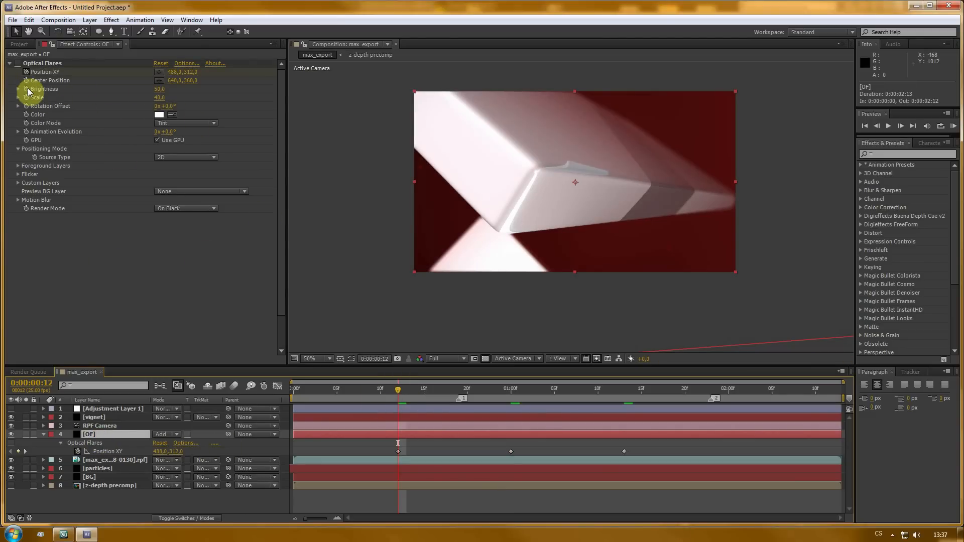
{"action": "left_click", "coordinate": [28, 90]}
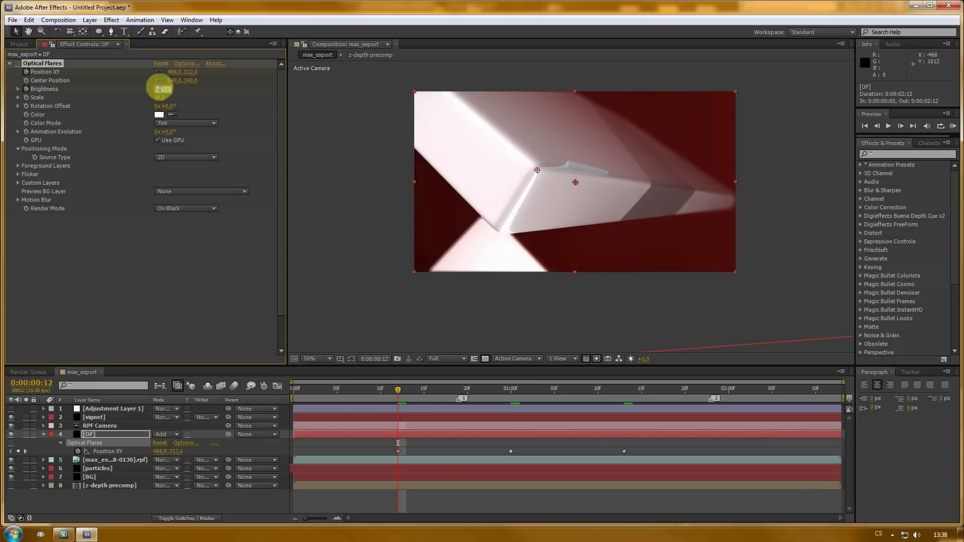
{"action": "type", "text": "0"}
{"action": "key", "text": "Return"}
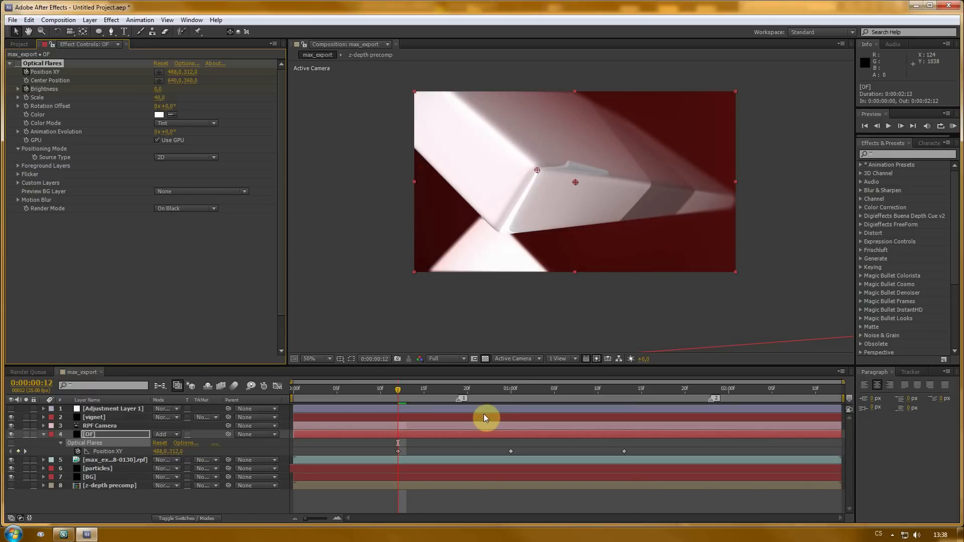
{"action": "key", "text": "u"}
{"action": "key", "text": "u"}
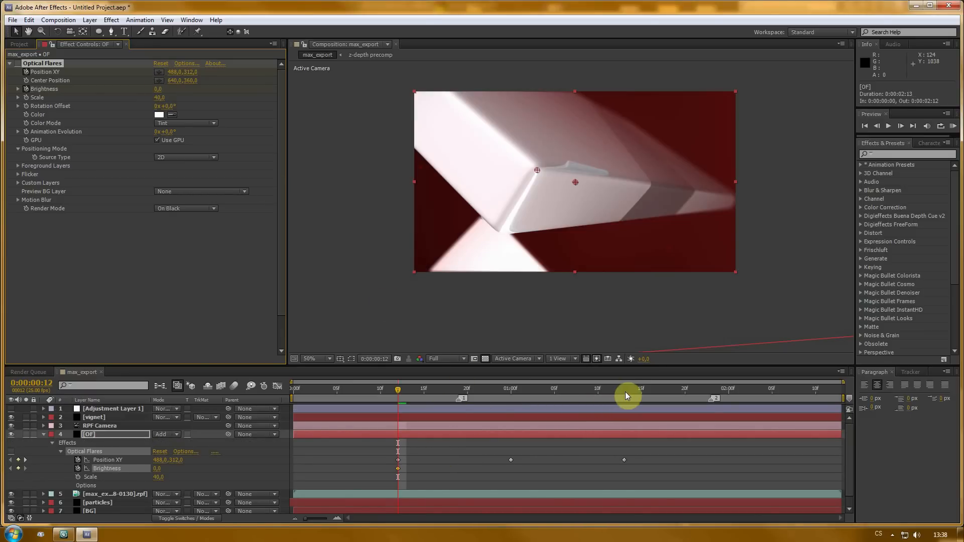
- Keyframe Brightness at 0 at 1:13 and raise it to 50 at 1:00
{"action": "left_click", "coordinate": [625, 390]}
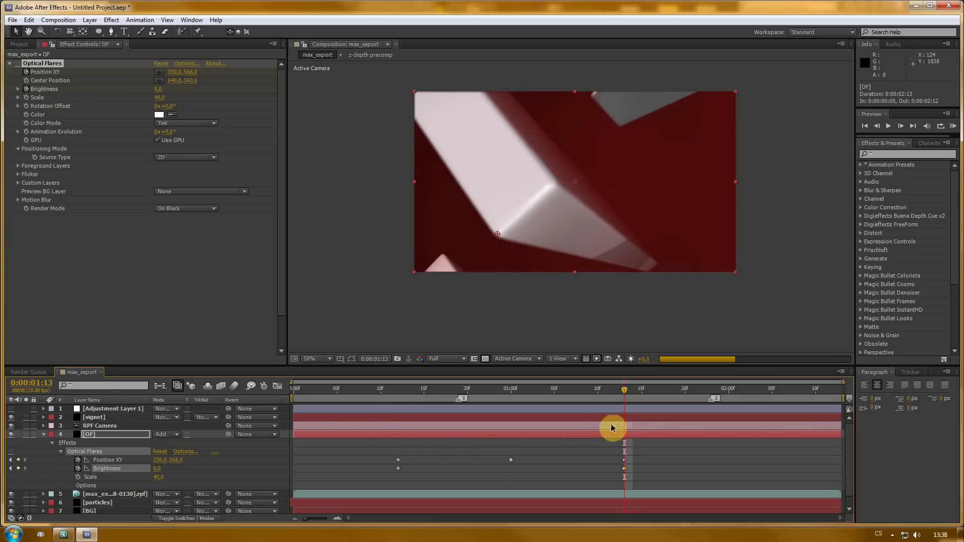
{"action": "left_click", "coordinate": [510, 394]}
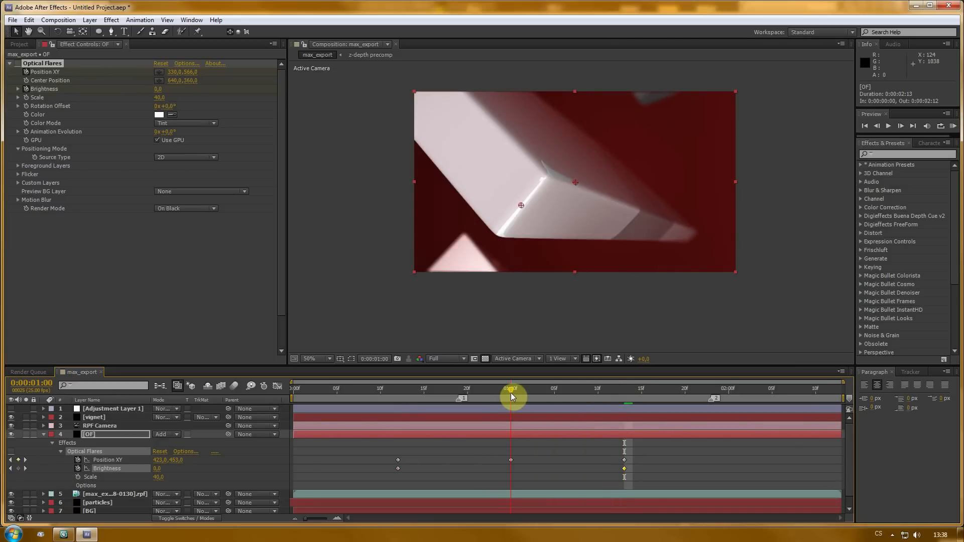
{"action": "left_click_drag", "start_coordinate": [158, 89], "coordinate": [185, 88]}
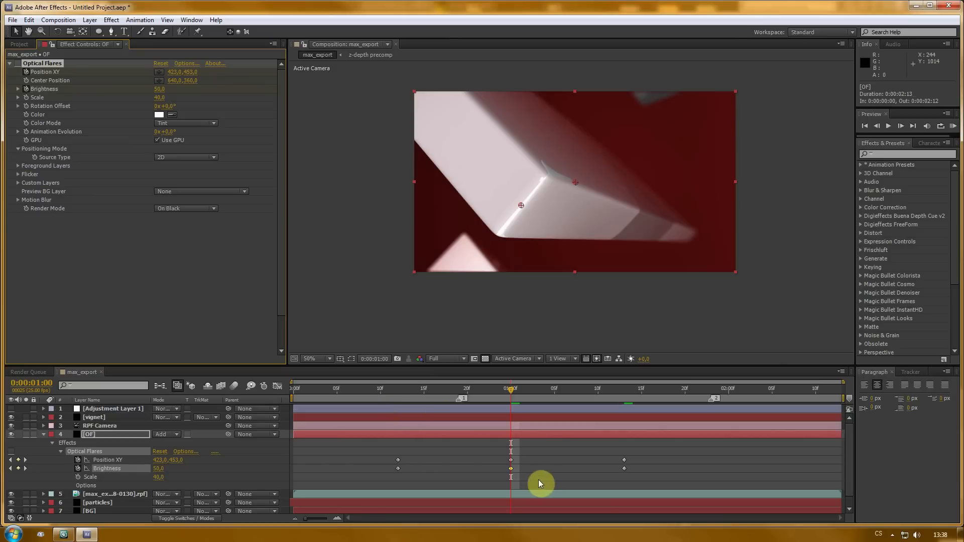
- Apply Easy Ease to the flare's Brightness keyframes
{"action": "left_click_drag", "start_coordinate": [393, 469], "coordinate": [649, 470]}
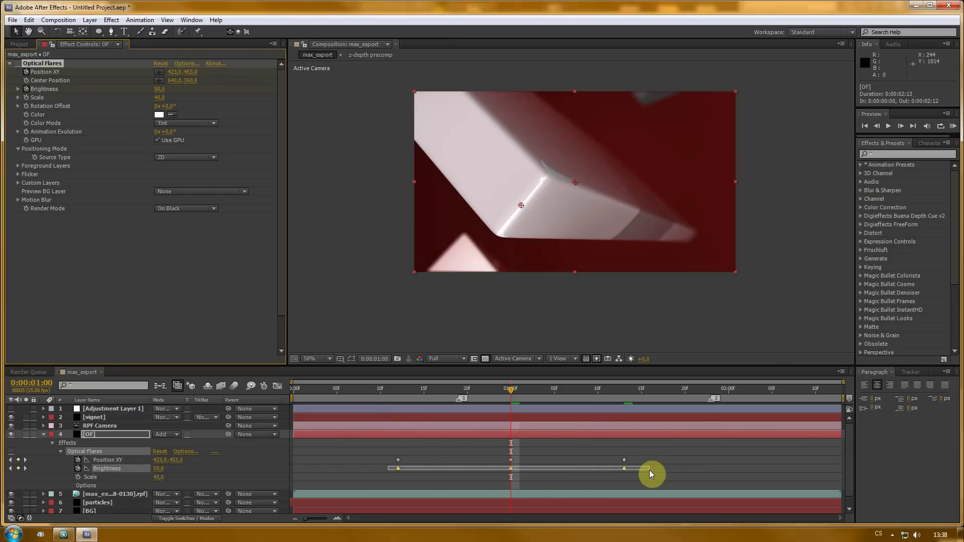
{"action": "key", "text": "F9"}
{"action": "left_click", "coordinate": [511, 468]}
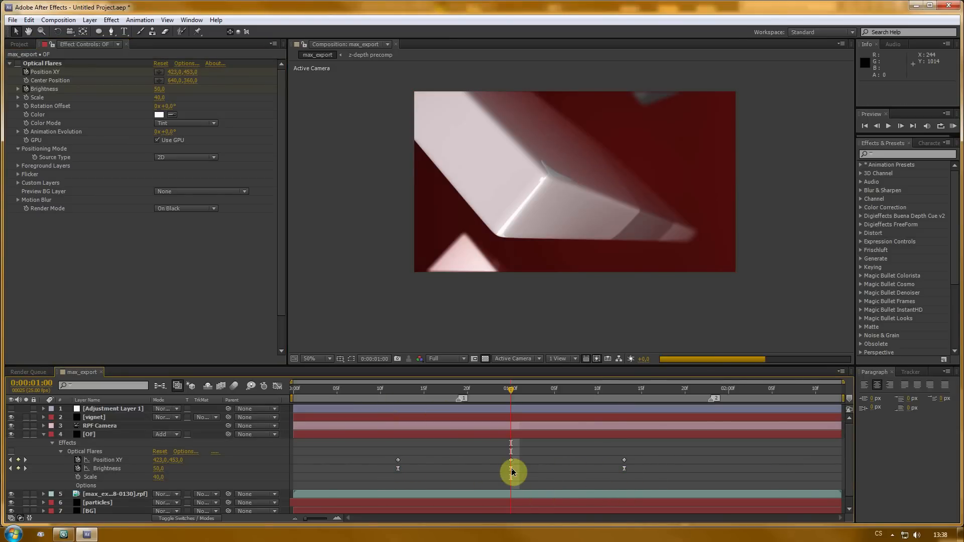
{"action": "left_click", "coordinate": [511, 468], "text": "ctrl"}
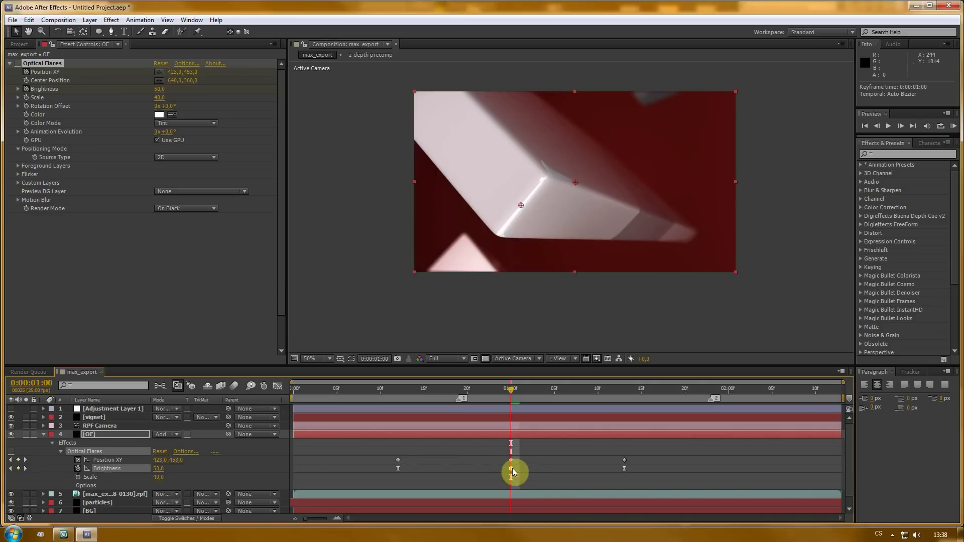
- Preview the flare animation from the start
{"action": "left_click_drag", "start_coordinate": [512, 391], "coordinate": [398, 391]}
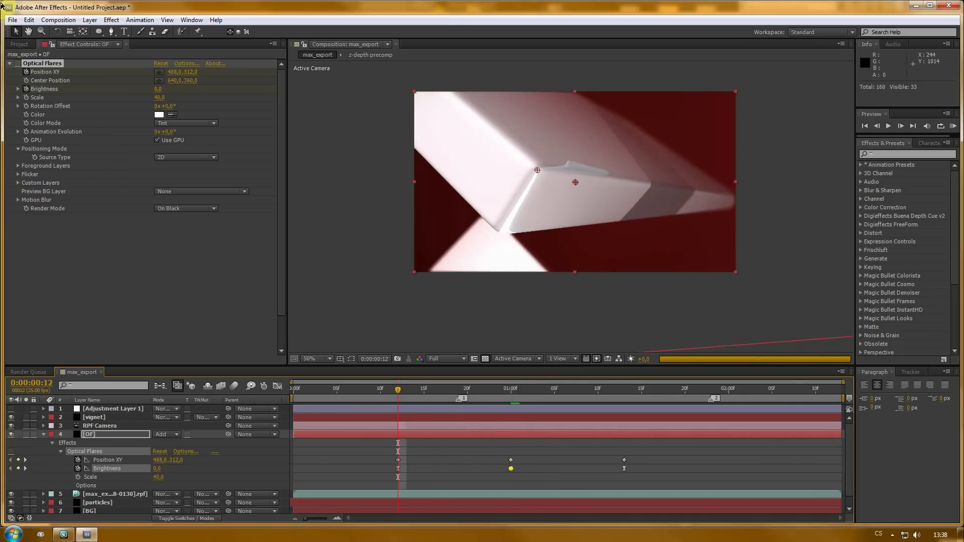
{"action": "left_click", "coordinate": [17, 64]}
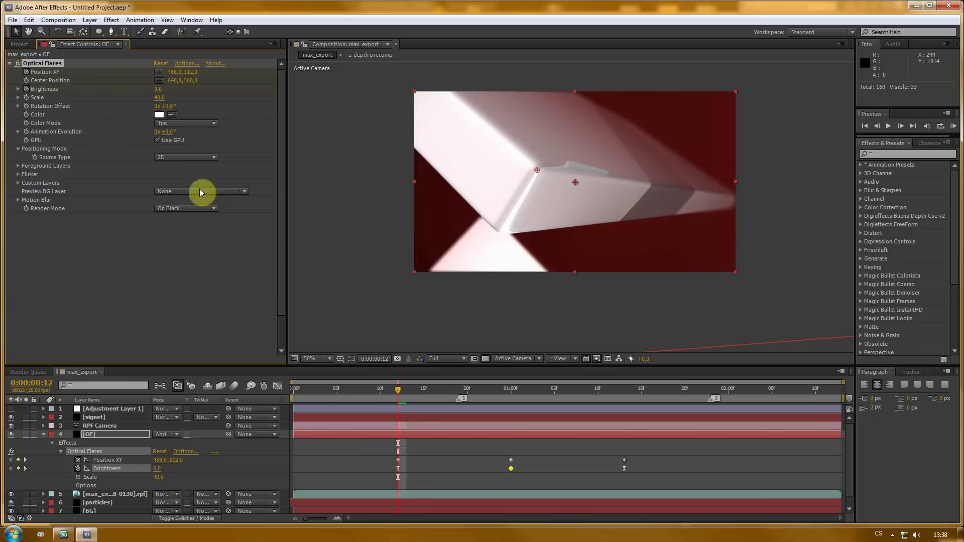
{"action": "left_click_drag", "start_coordinate": [399, 391], "coordinate": [300, 390]}
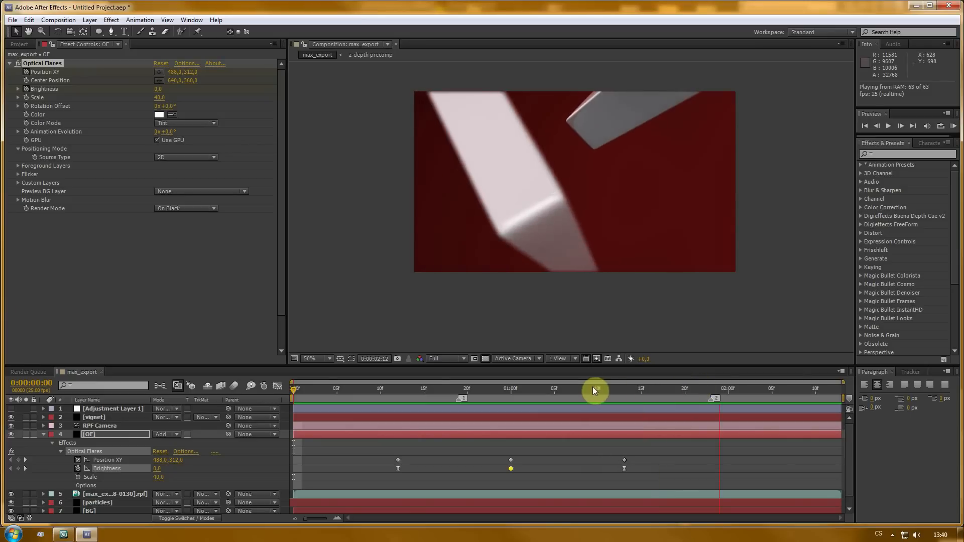
- Add a flare position keyframe at frame 18 at about 463, 388
{"action": "left_click", "coordinate": [502, 389]}
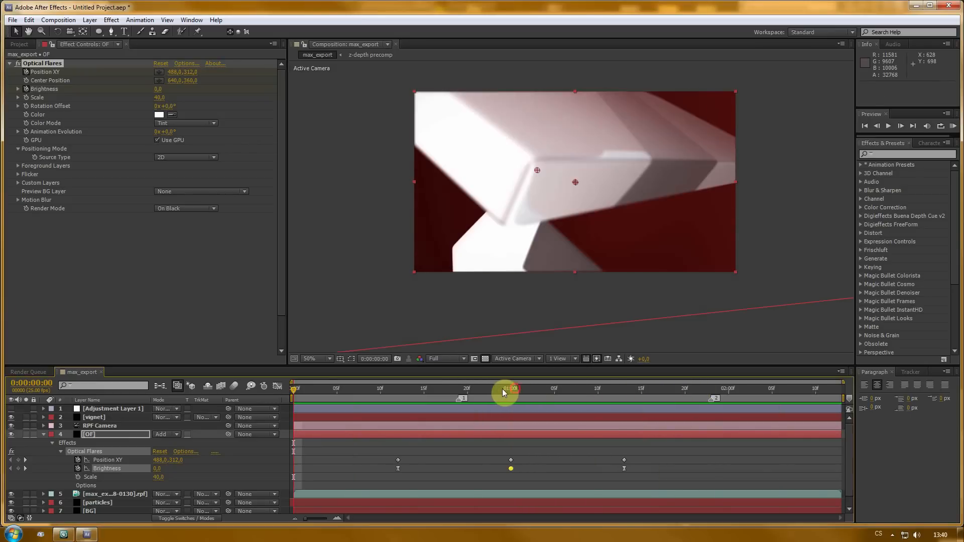
{"action": "left_click_drag", "start_coordinate": [427, 392], "coordinate": [447, 396]}
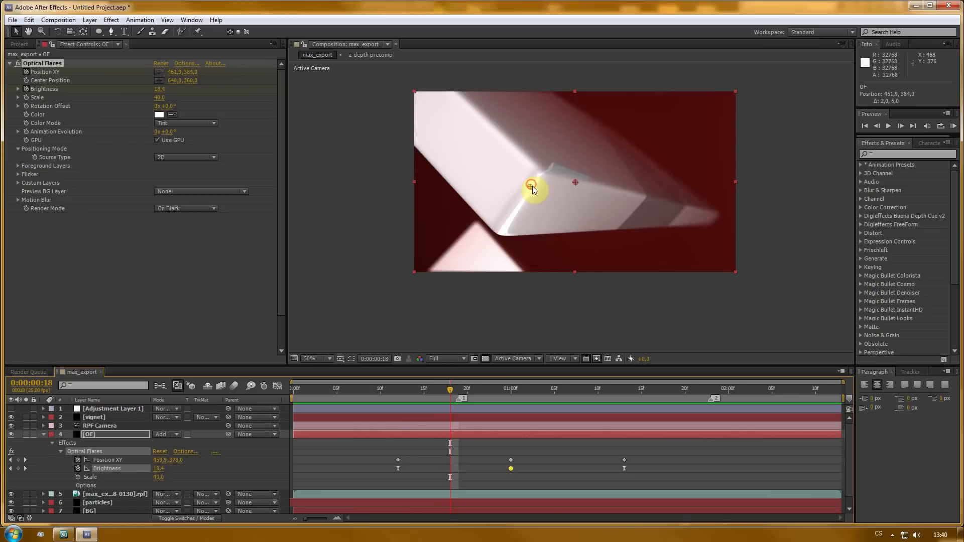
{"action": "left_click_drag", "start_coordinate": [532, 186], "coordinate": [532, 187]}
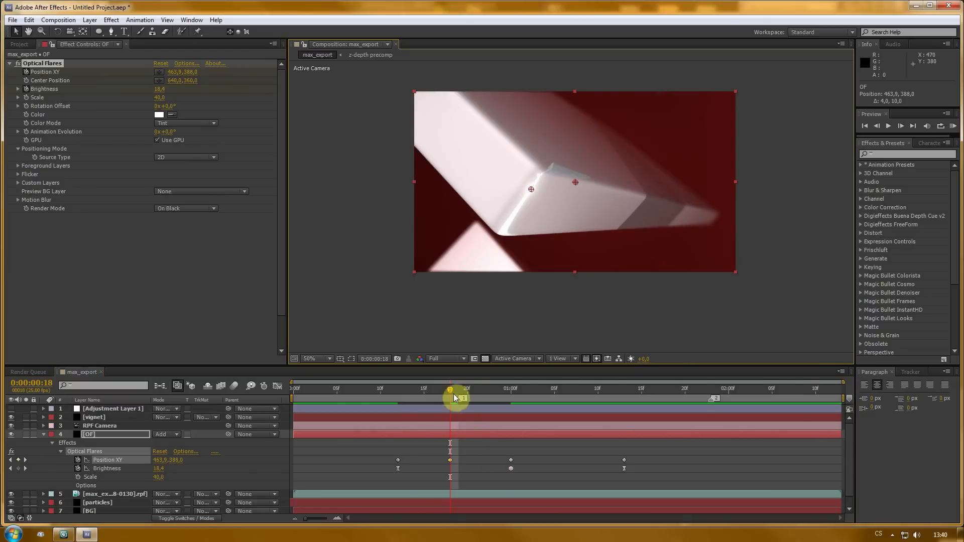
- Preview the adjusted flare animation from the start
{"action": "left_click_drag", "start_coordinate": [454, 397], "coordinate": [269, 386]}
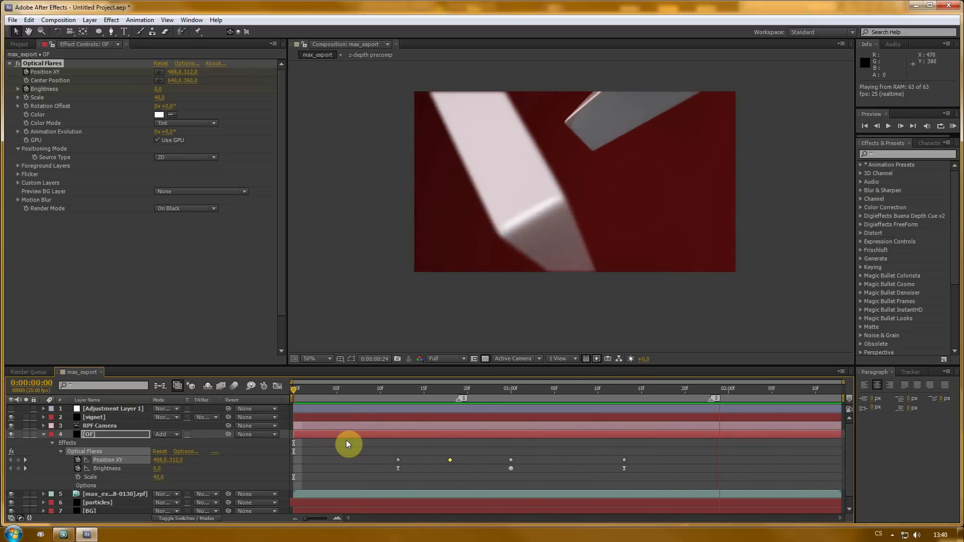
{"action": "left_click", "coordinate": [412, 345]}
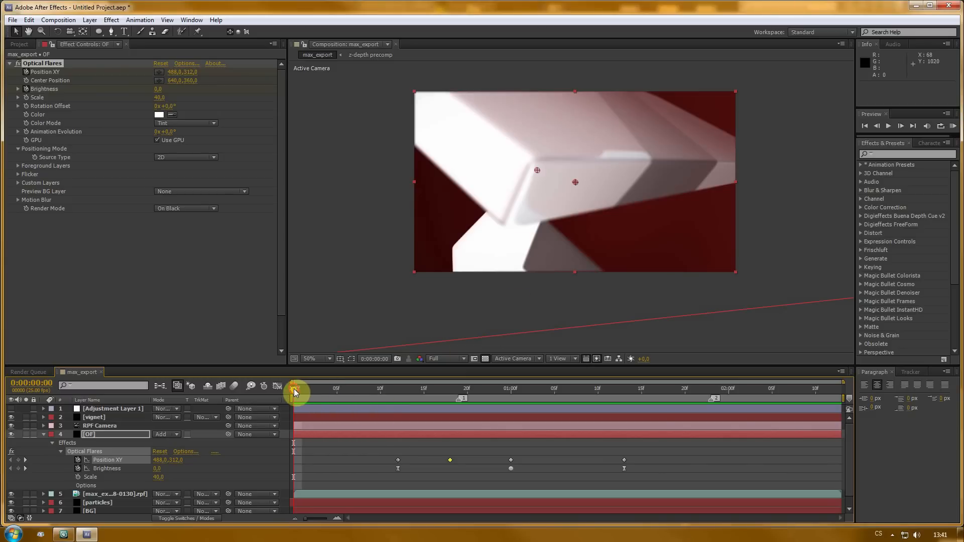
{"action": "mouse_move", "coordinate": [293, 389]}
{"action": "left_mouse_down"}
{"action": "mouse_move", "coordinate": [798, 390]}
{"action": "mouse_move", "coordinate": [293, 386]}
{"action": "left_mouse_up"}
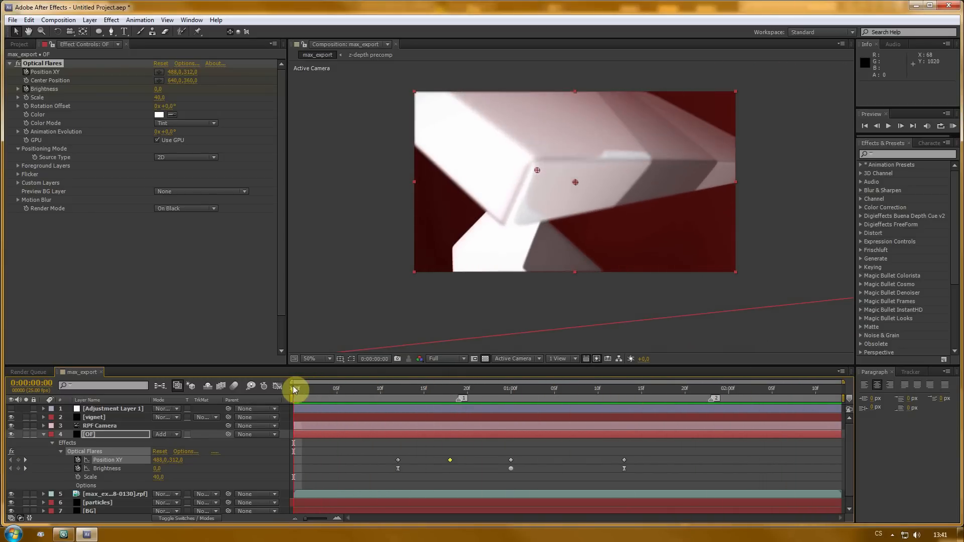
- Collapse the OF layer and turn the adjustment layer's visibility back on
{"action": "left_click", "coordinate": [44, 434]}
{"action": "left_click", "coordinate": [111, 408]}
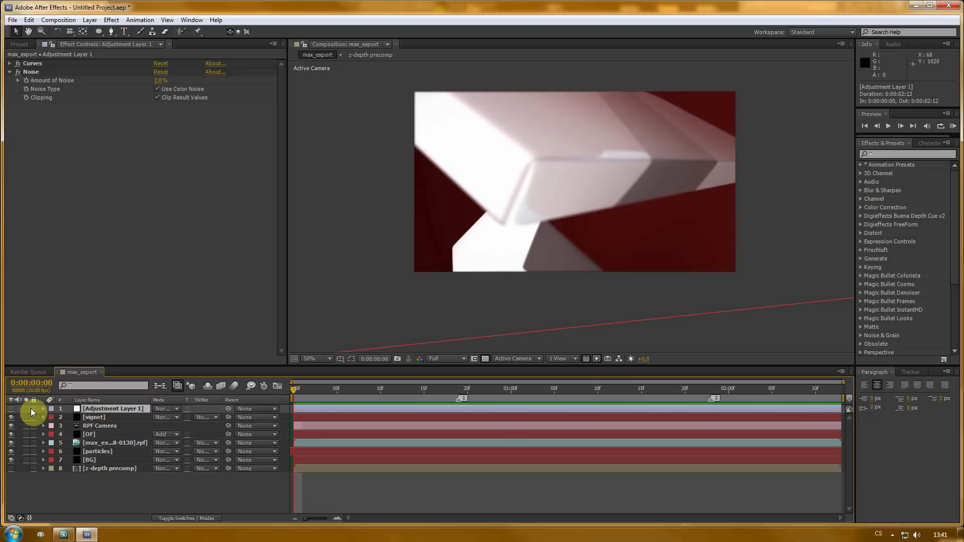
{"action": "left_click", "coordinate": [10, 409]}
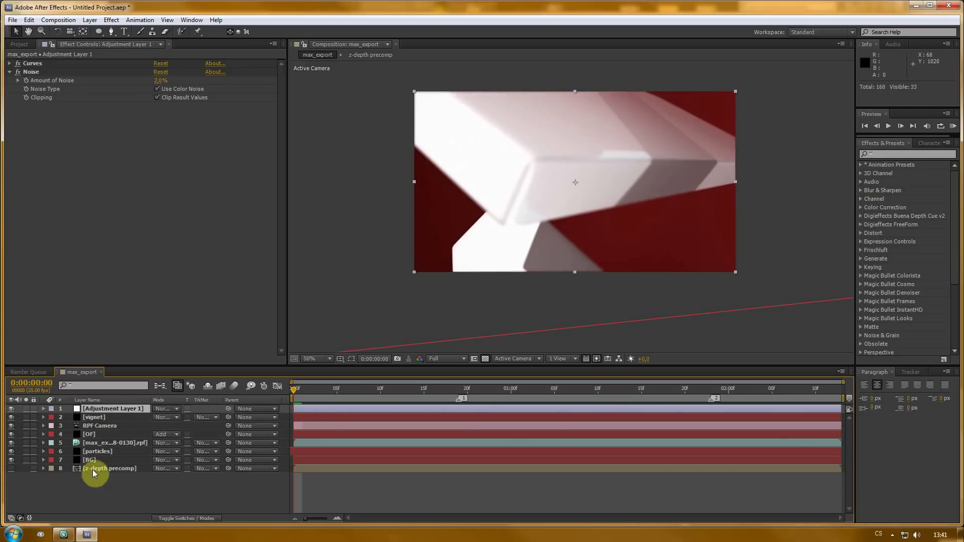
- Pre-compose all layers into a new composition named final comp
{"action": "key", "text": "ctrl+a"}
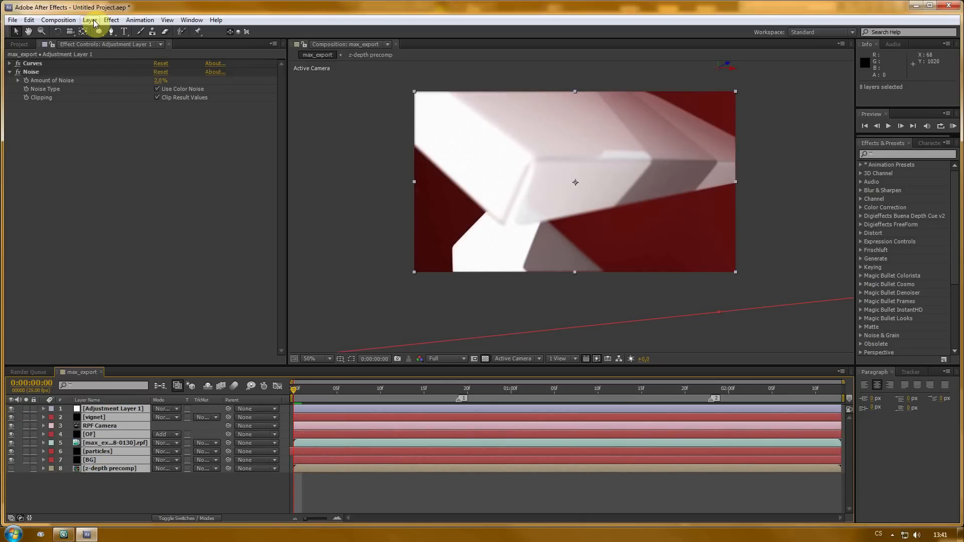
{"action": "left_click", "coordinate": [91, 19]}
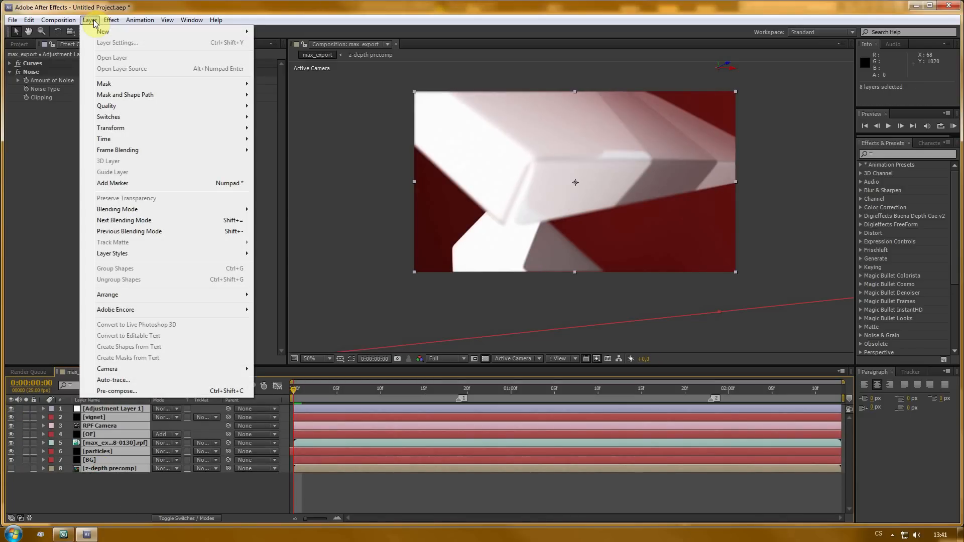
{"action": "left_click", "coordinate": [119, 391]}
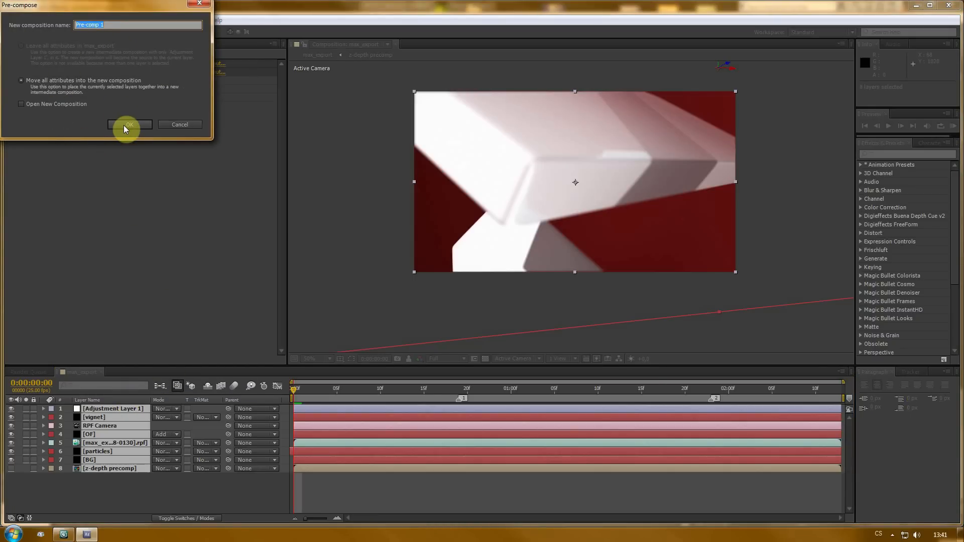
{"action": "type", "text": "final comp"}
{"action": "left_click", "coordinate": [130, 125]}
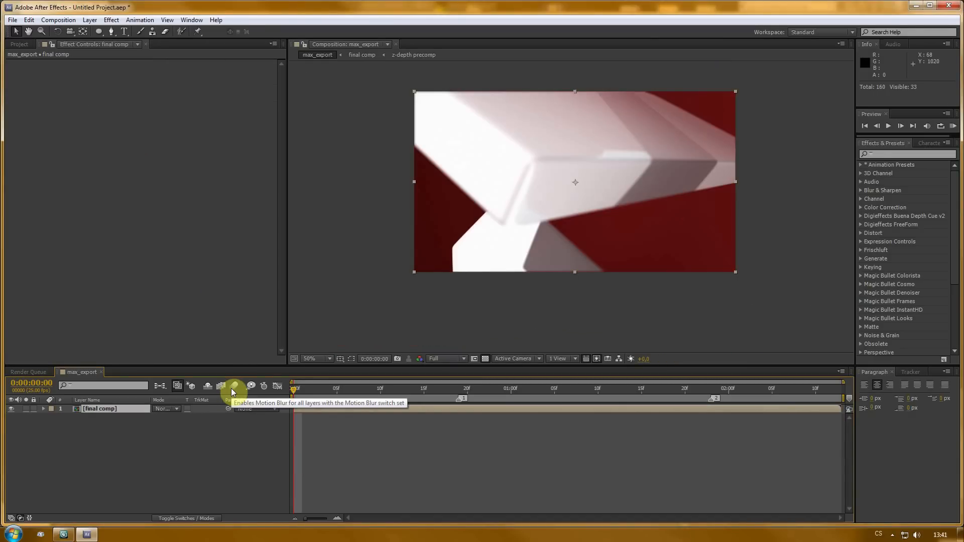
- Scale the final comp layer to 105%
{"action": "key", "text": "s"}
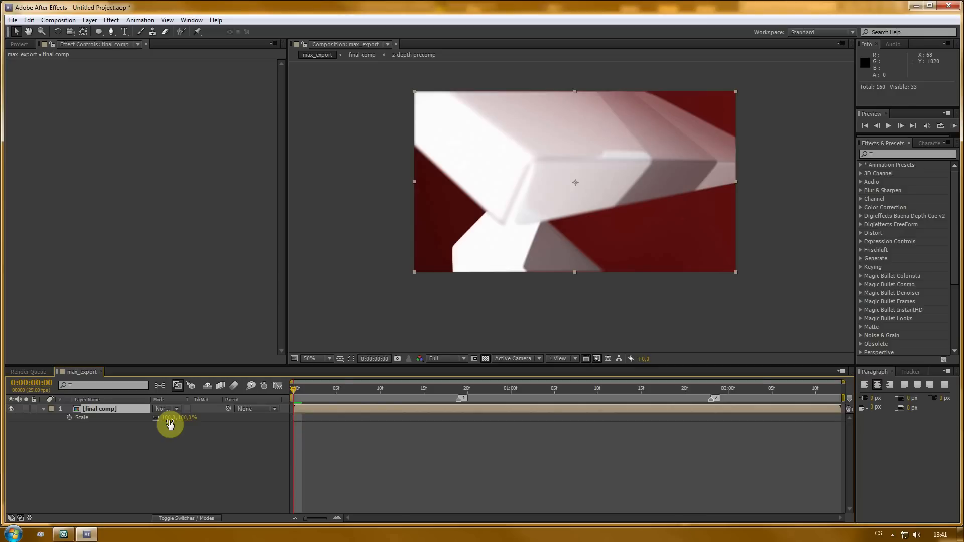
{"action": "left_click", "coordinate": [168, 420]}
{"action": "type", "text": "1"}
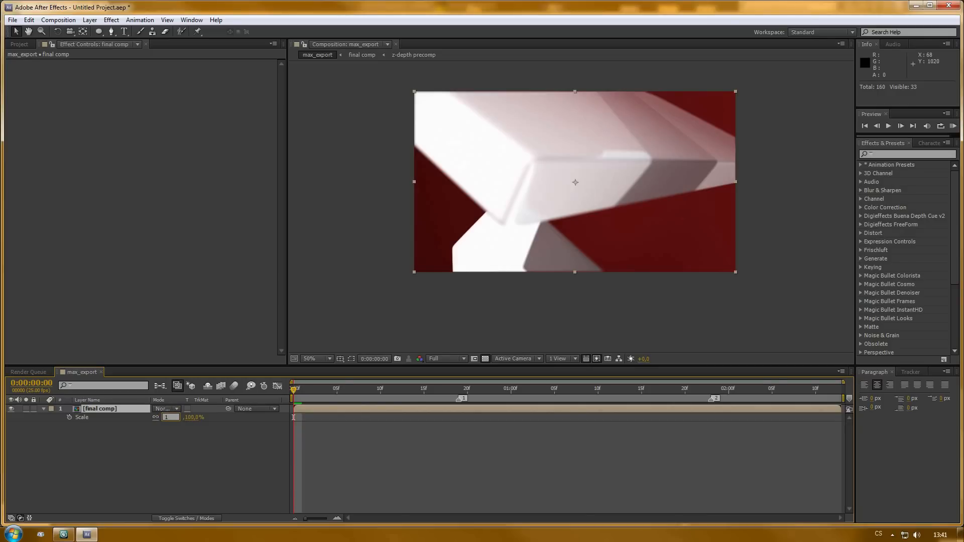
{"action": "type", "text": "05"}
{"action": "left_click", "coordinate": [168, 422]}
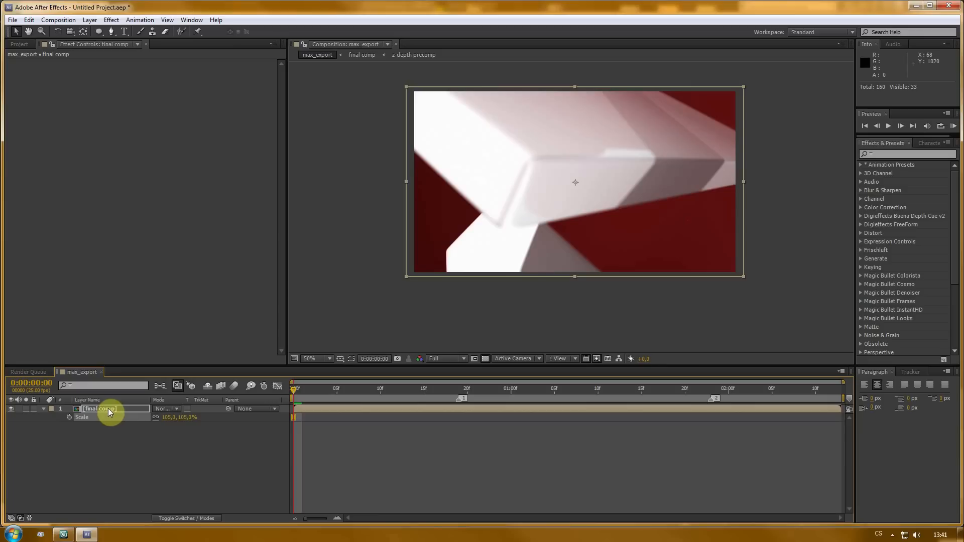
- Reveal the final comp layer's Position and Rotation, and add a wiggle(1,10) expression to Position
{"action": "left_click", "coordinate": [107, 408]}
{"action": "key", "text": "p"}
{"action": "key", "text": "shift+r"}
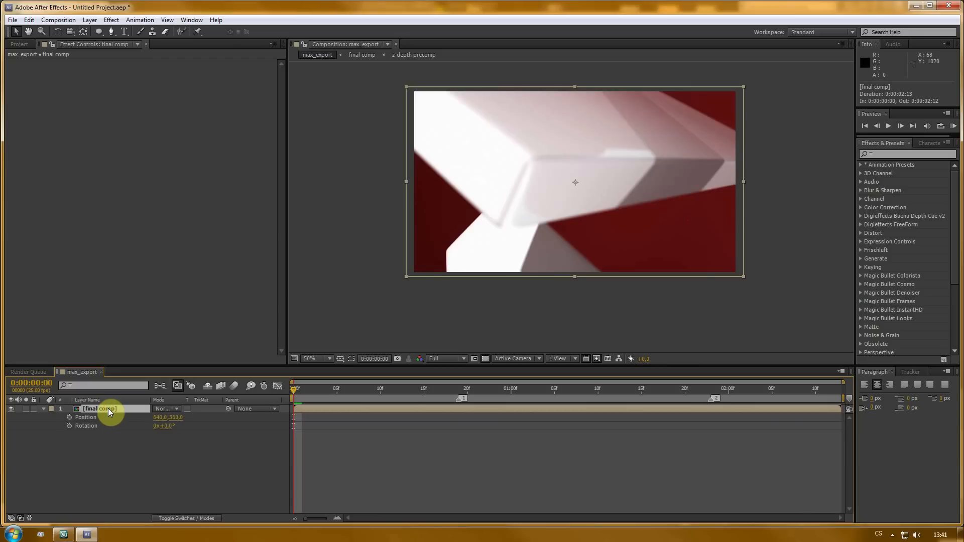
{"action": "left_click", "coordinate": [69, 417], "text": "alt"}
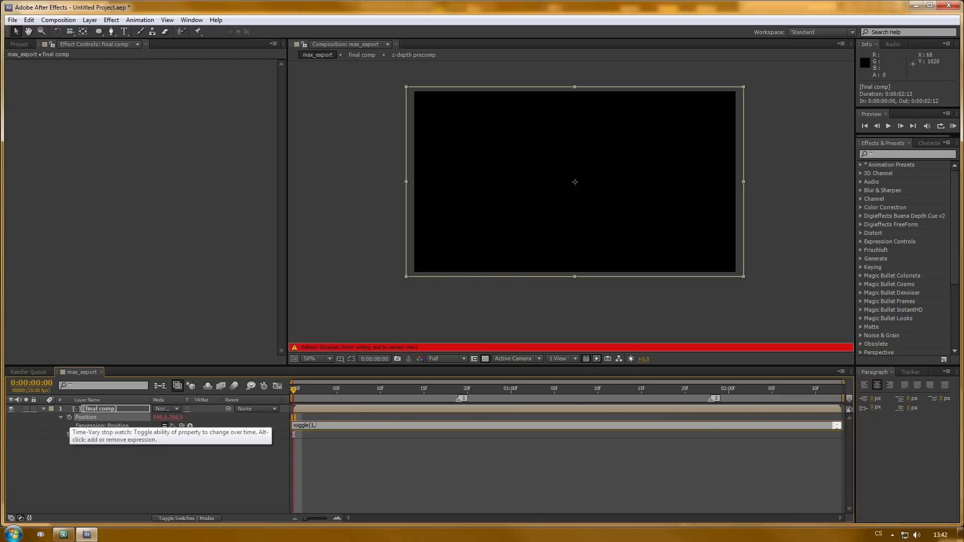
{"action": "type", "text": "10"}
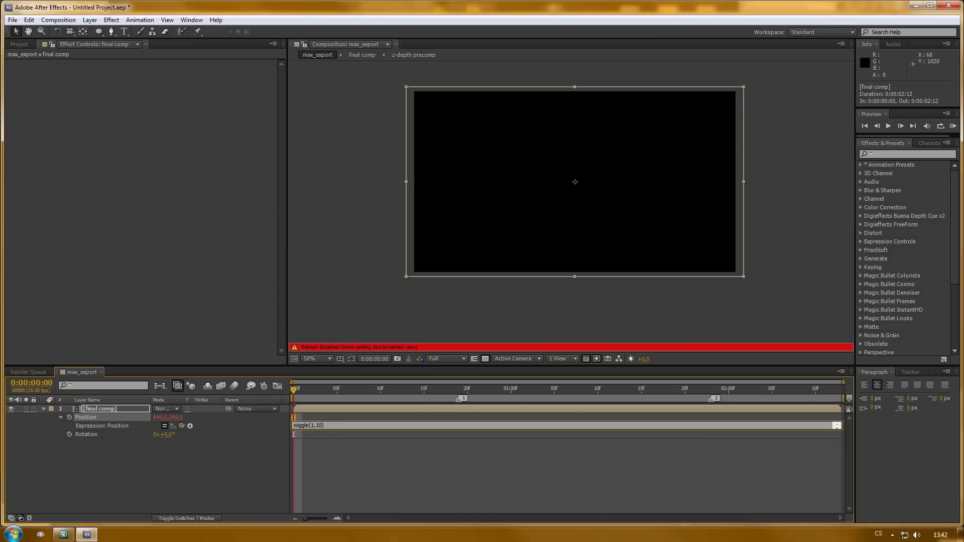
{"action": "left_click", "coordinate": [70, 420]}
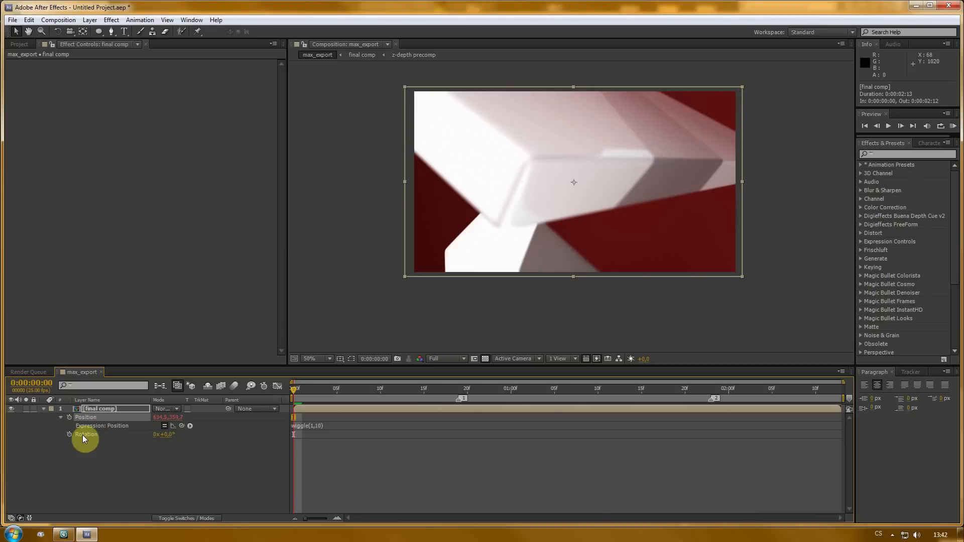
- Add a wiggle(1,0.5) expression to the final comp layer's Rotation
{"action": "left_click", "coordinate": [71, 435], "text": "alt"}
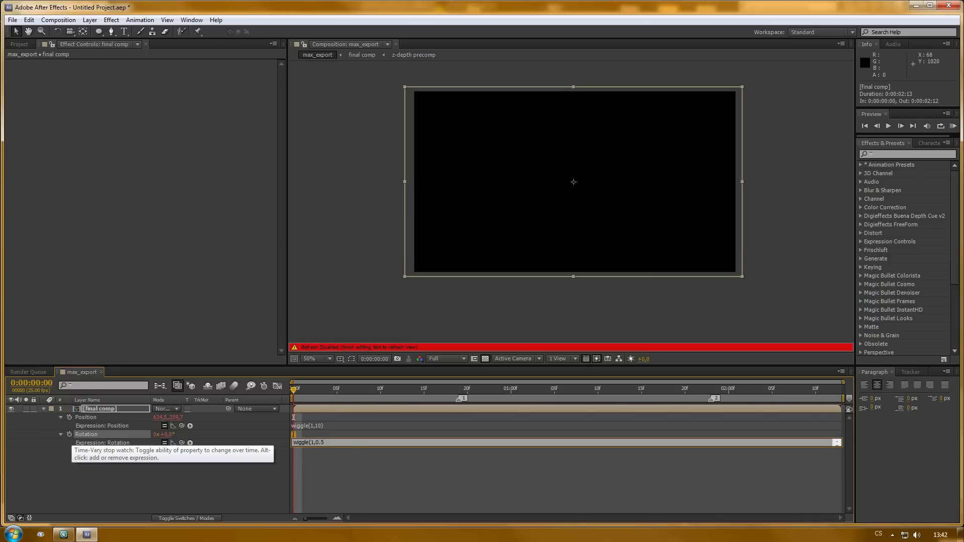
{"action": "key", "text": "KP_Enter"}
{"action": "left_click", "coordinate": [128, 477]}
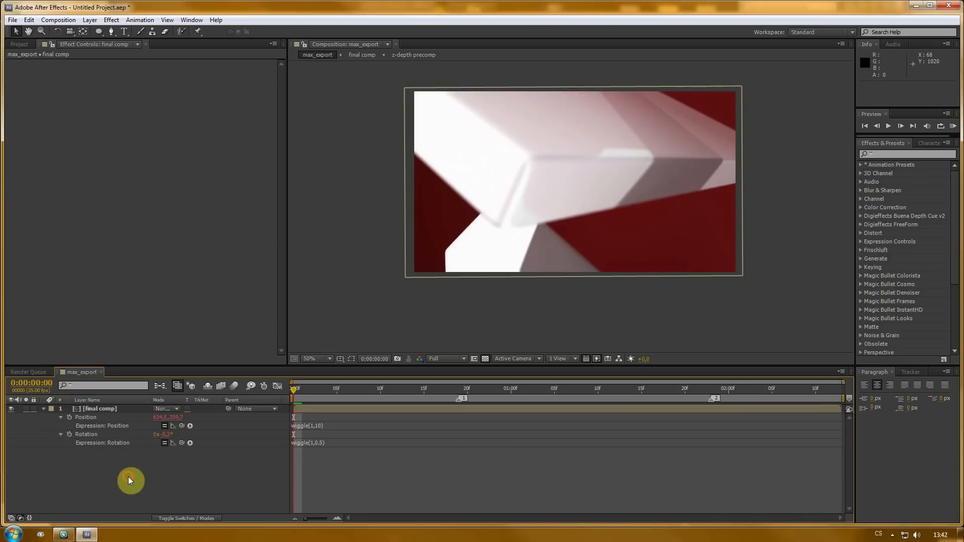
- Preview the composition with the wiggling position and rotation, replaying from the start
{"action": "key", "text": "KP_0"}
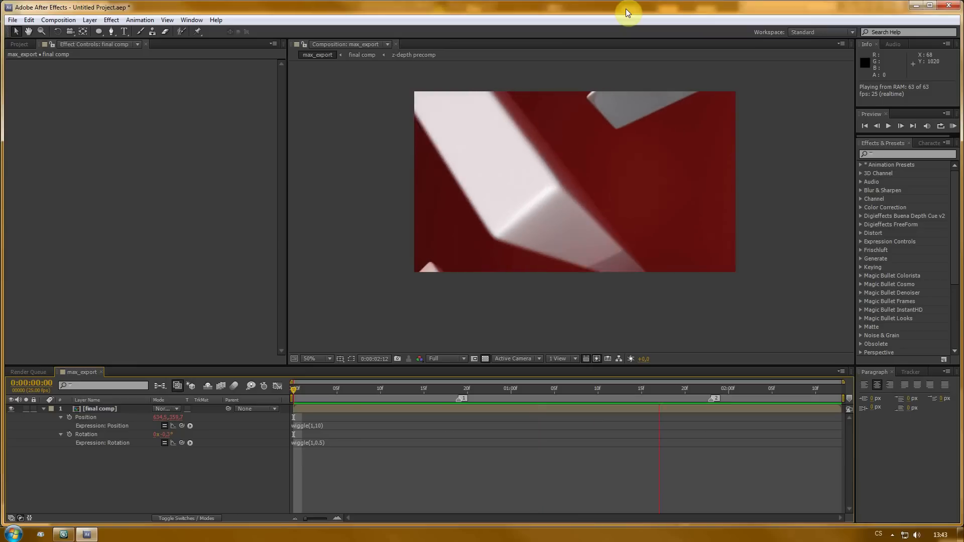
{"action": "key", "text": "space"}
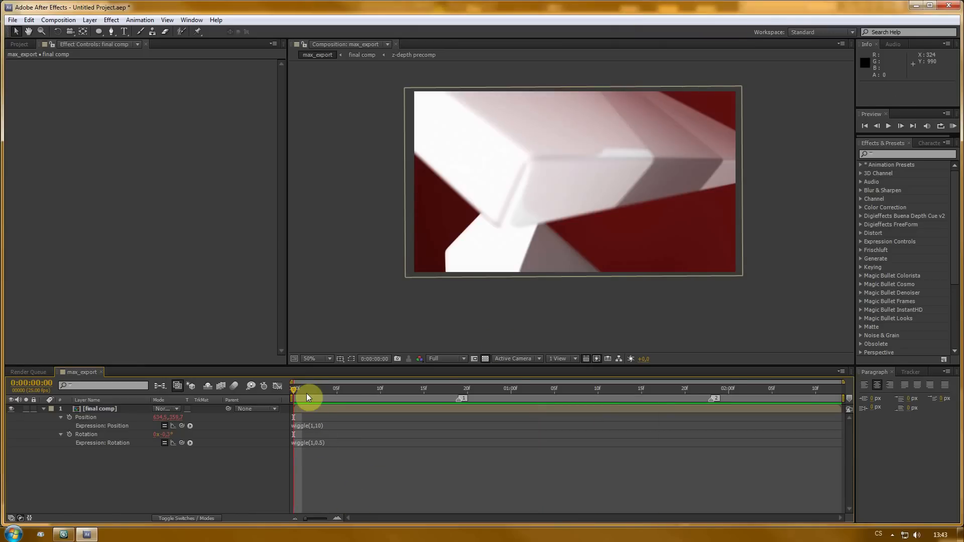
{"action": "key", "text": "space"}
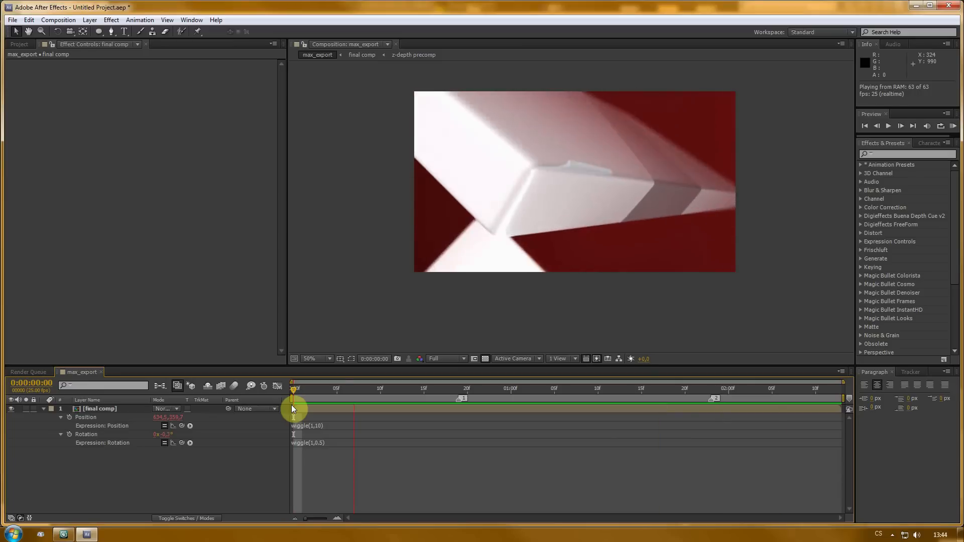
{"action": "key", "text": "space"}
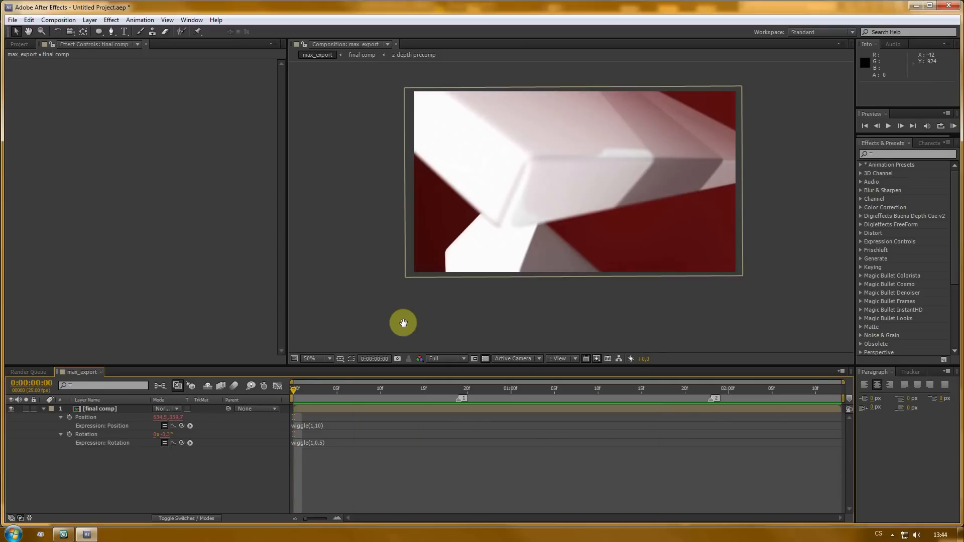
{"action": "key", "text": "space"}
{"action": "key", "text": "space"}
{"action": "left_click_drag", "start_coordinate": [347, 390], "coordinate": [287, 390]}
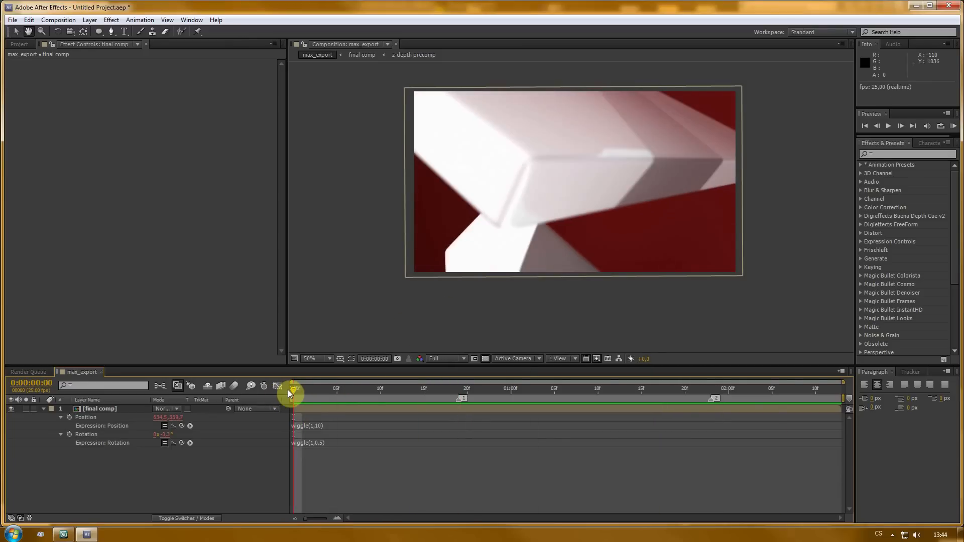
{"action": "key", "text": "space"}
{"action": "key", "text": "space"}
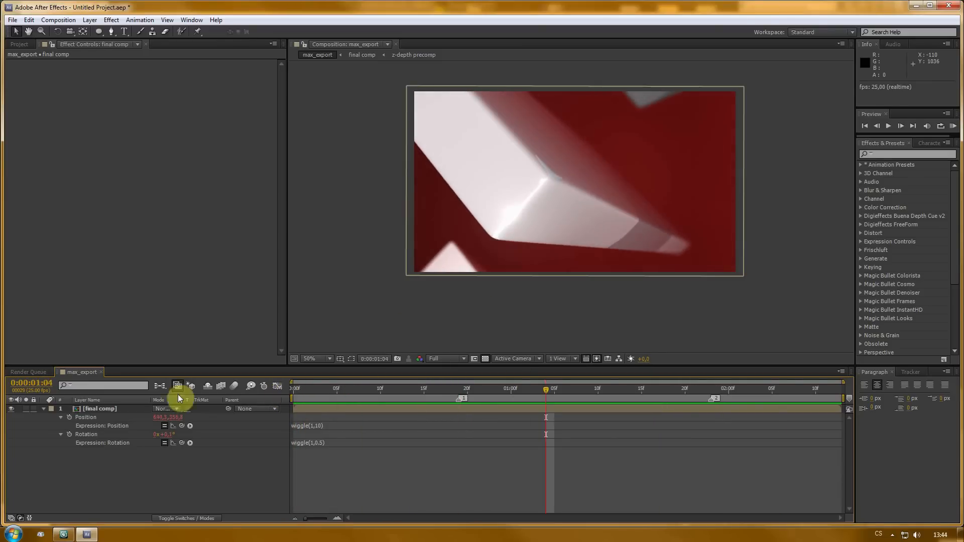
{"action": "left_click", "coordinate": [113, 411]}
{"action": "key", "text": "space"}
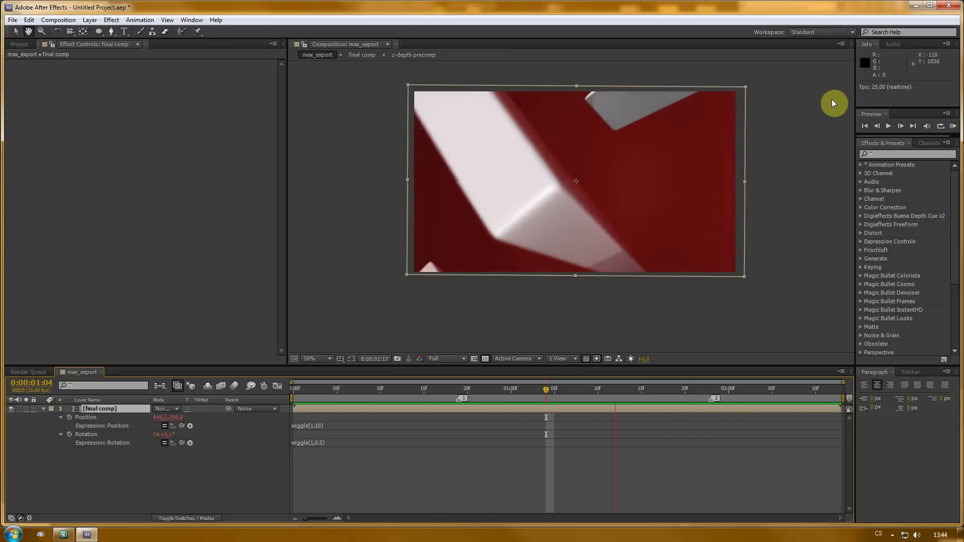
{"action": "key", "text": "space"}
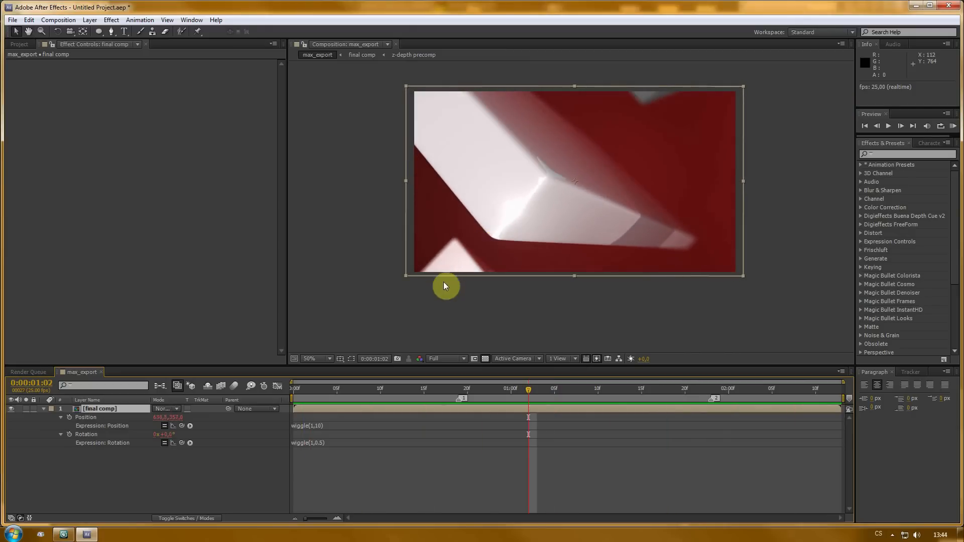
{"action": "left_click", "coordinate": [394, 321]}
{"action": "left_click", "coordinate": [295, 389]}
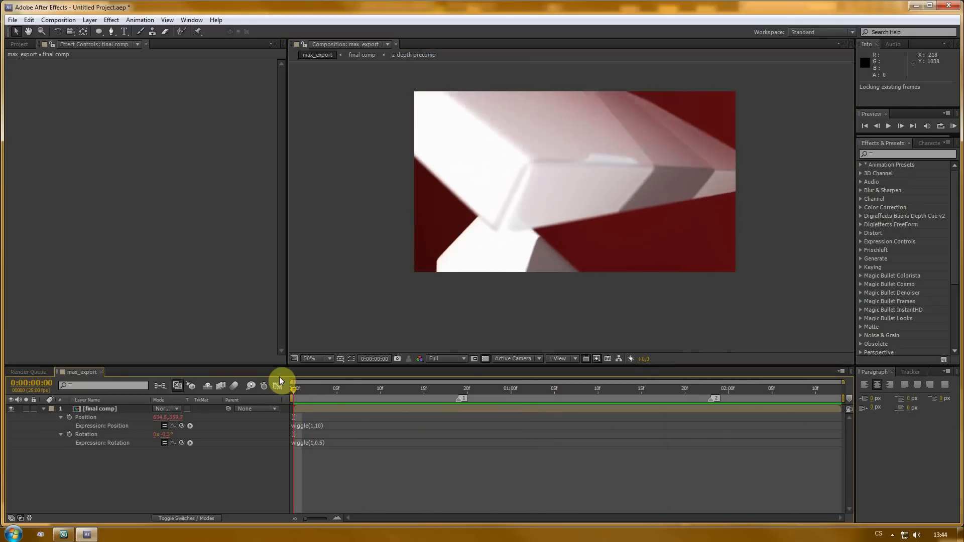